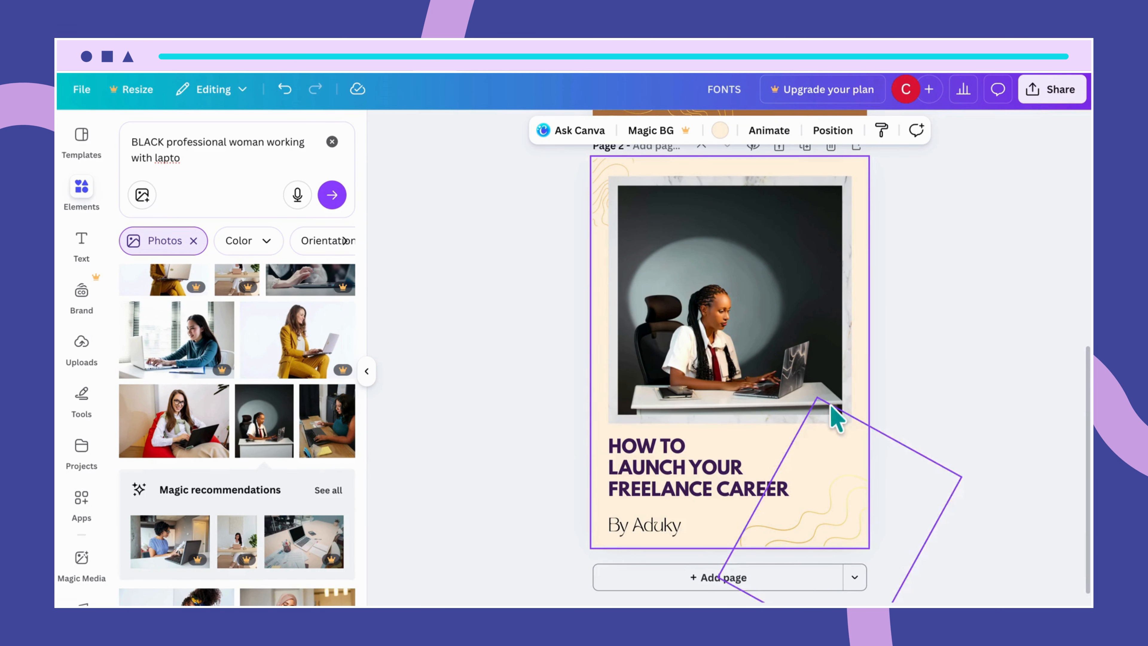
Step: Add a blank page after the cover page titled HOW TO LAUNCH YOUR FREELANCE CAREER
scroll(838, 404, "up", 2)
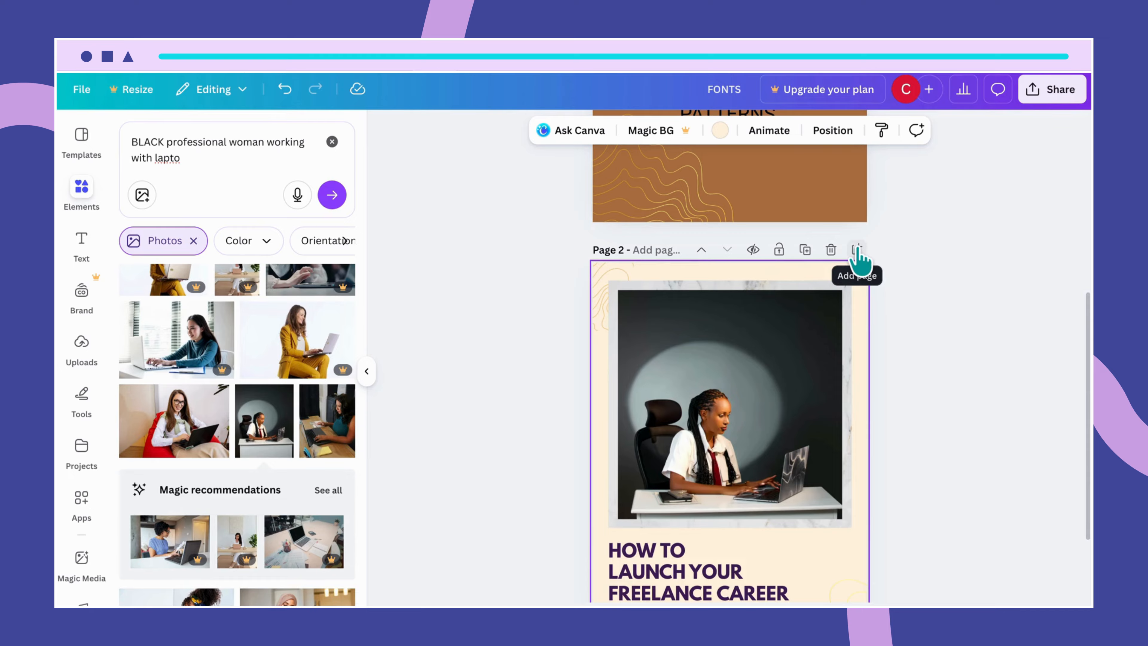
scroll(853, 366, "down", 2)
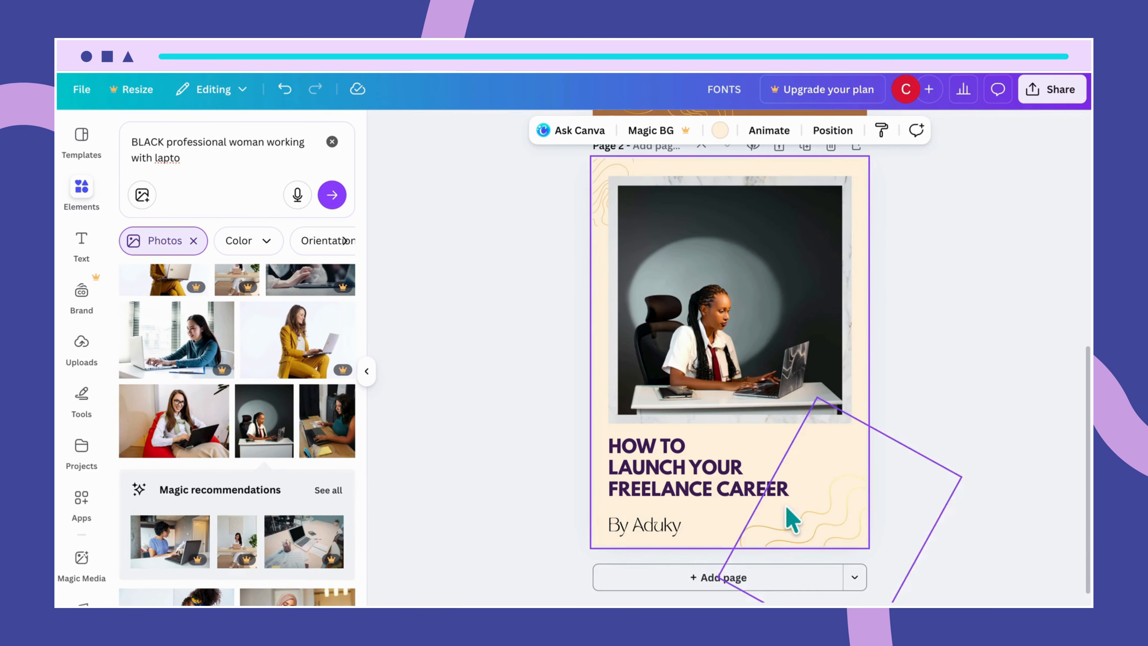
left_click(740, 583)
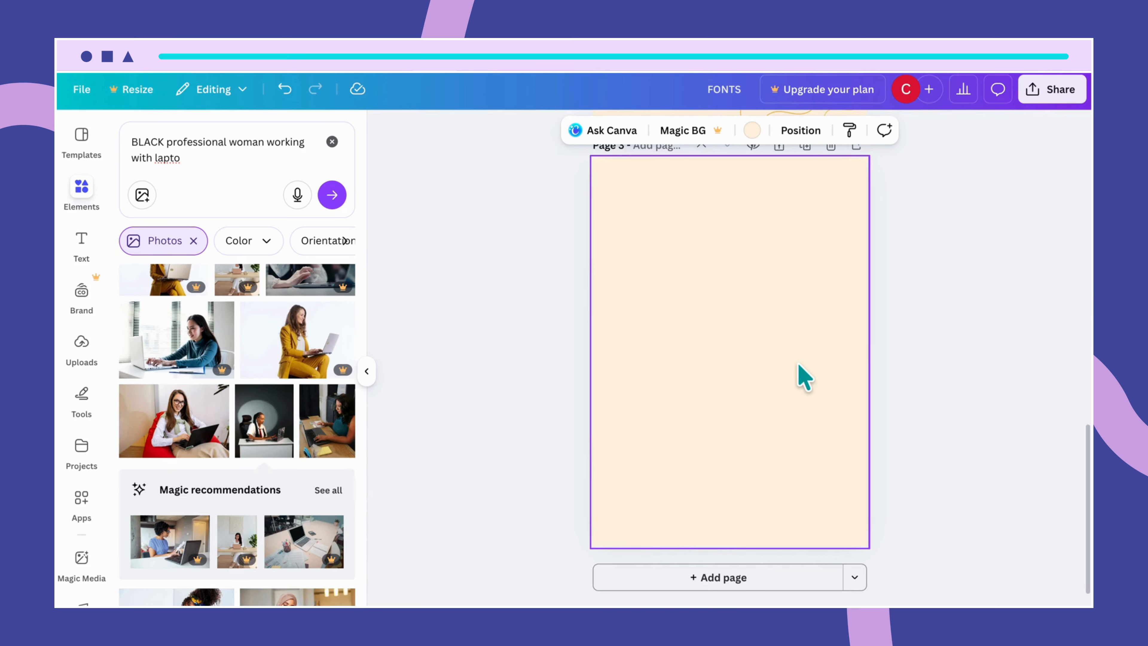
Step: Add a text box reading "CONTENT PAGE" to the new page, enlarged to a font size of about 34.5
key("t")
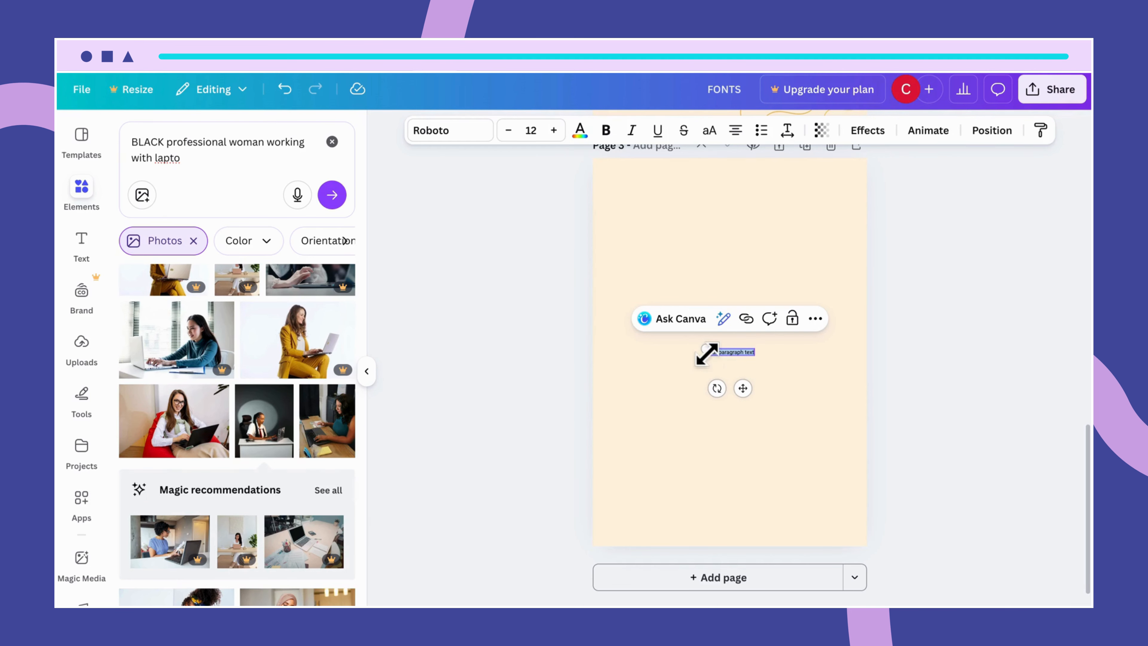
left_click_drag(706, 348, 616, 335)
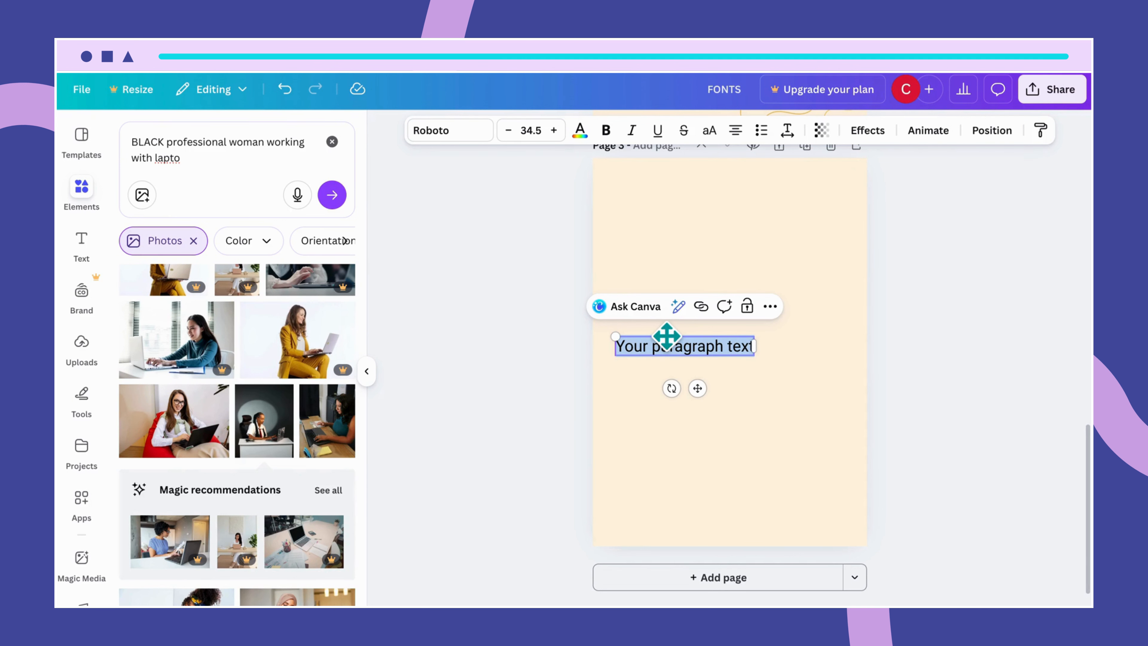
type("CONT")
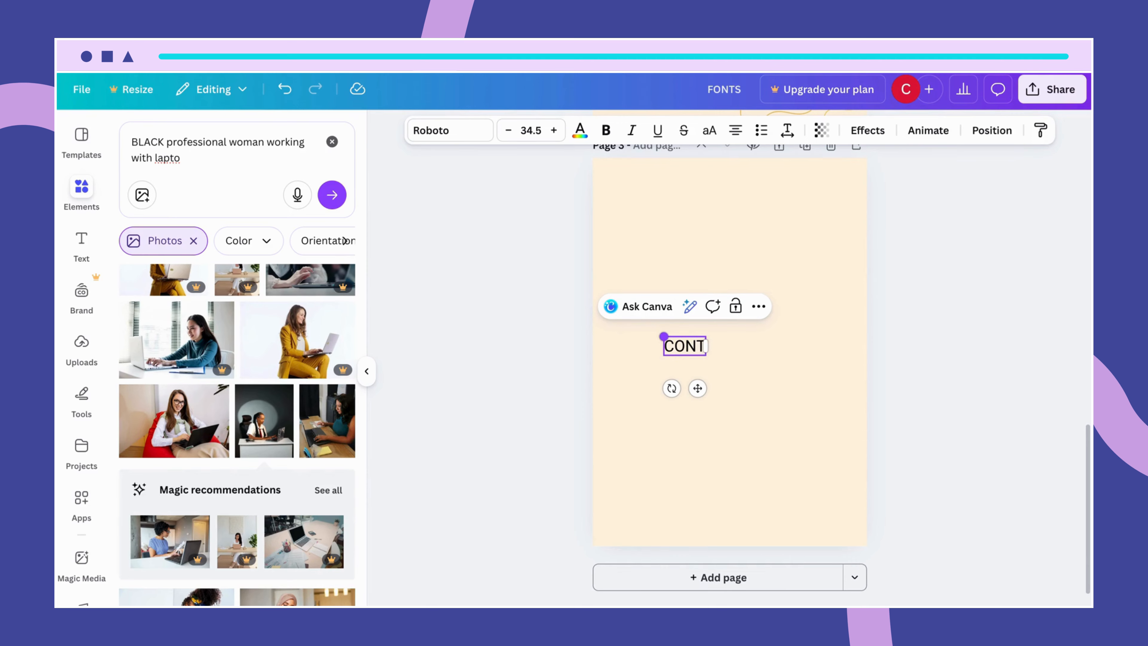
type("ENT PAG")
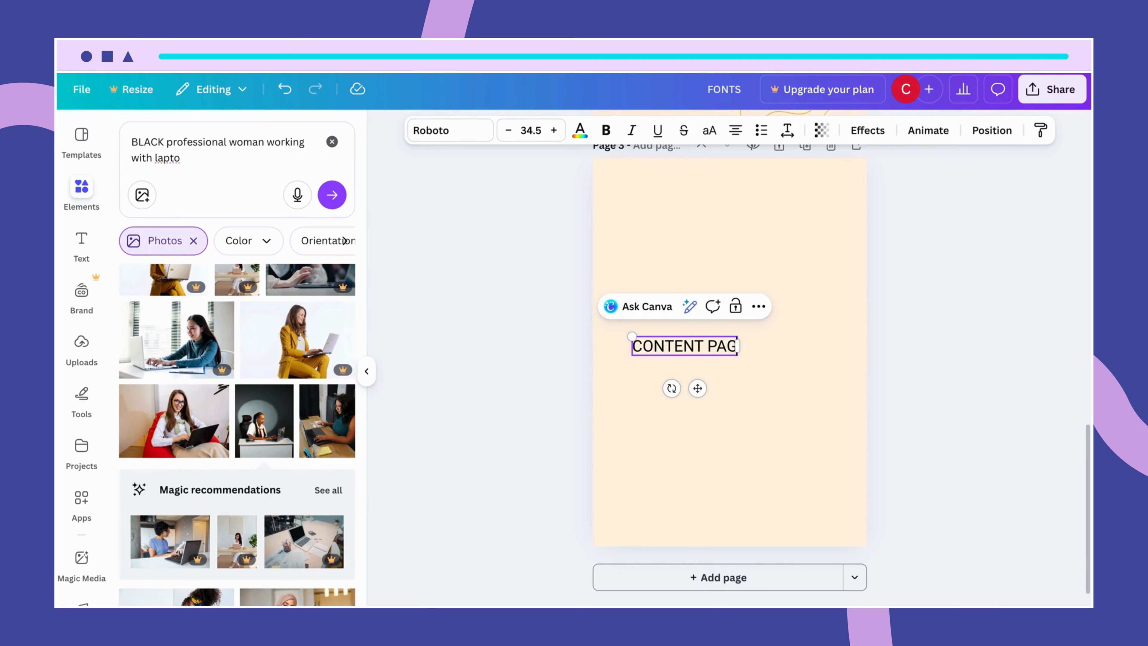
type("E")
left_click(723, 380)
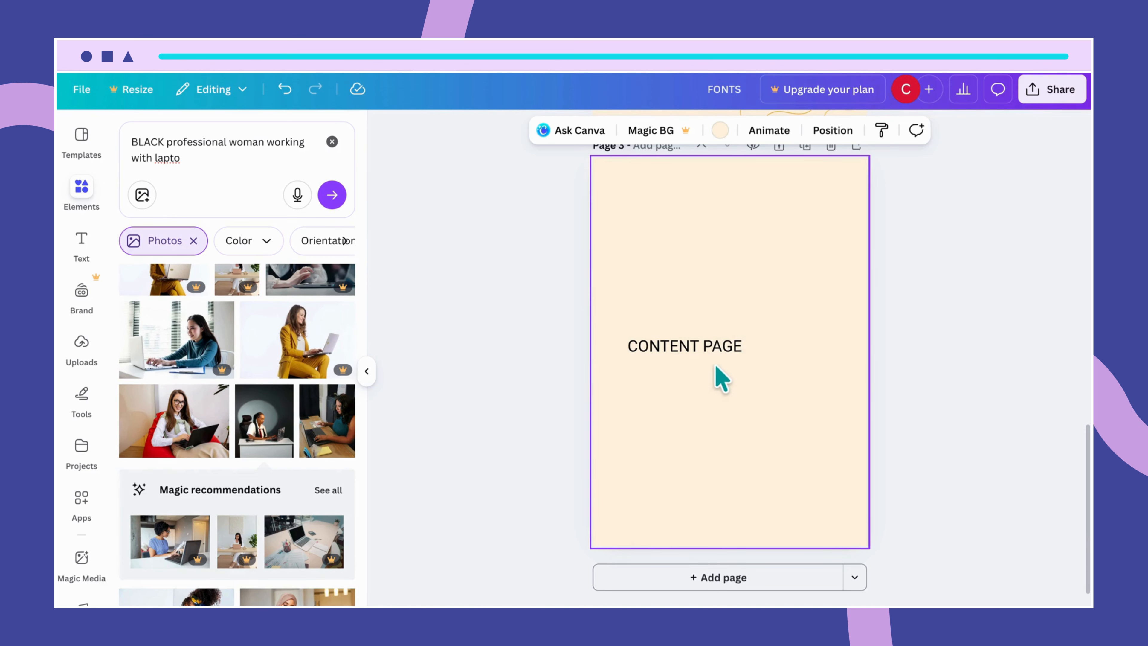
Step: Move the CONTENT PAGE heading to the top of the page and set its font to TAN Mon Cheri
left_click_drag(708, 348, 741, 196)
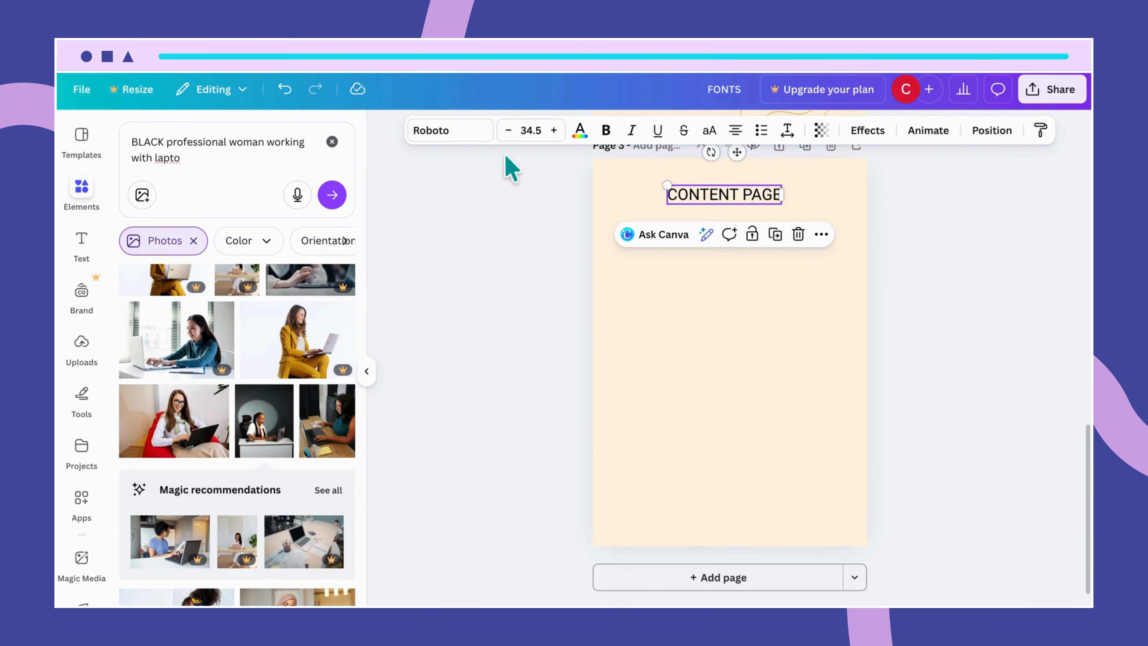
left_click(472, 144)
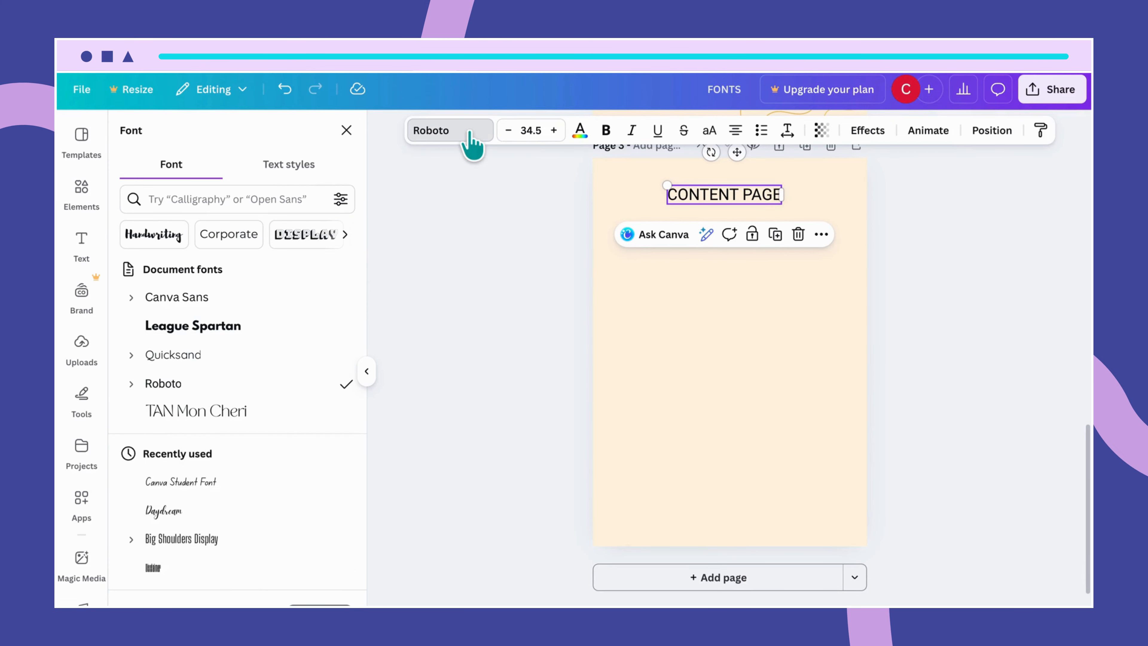
left_click(238, 412)
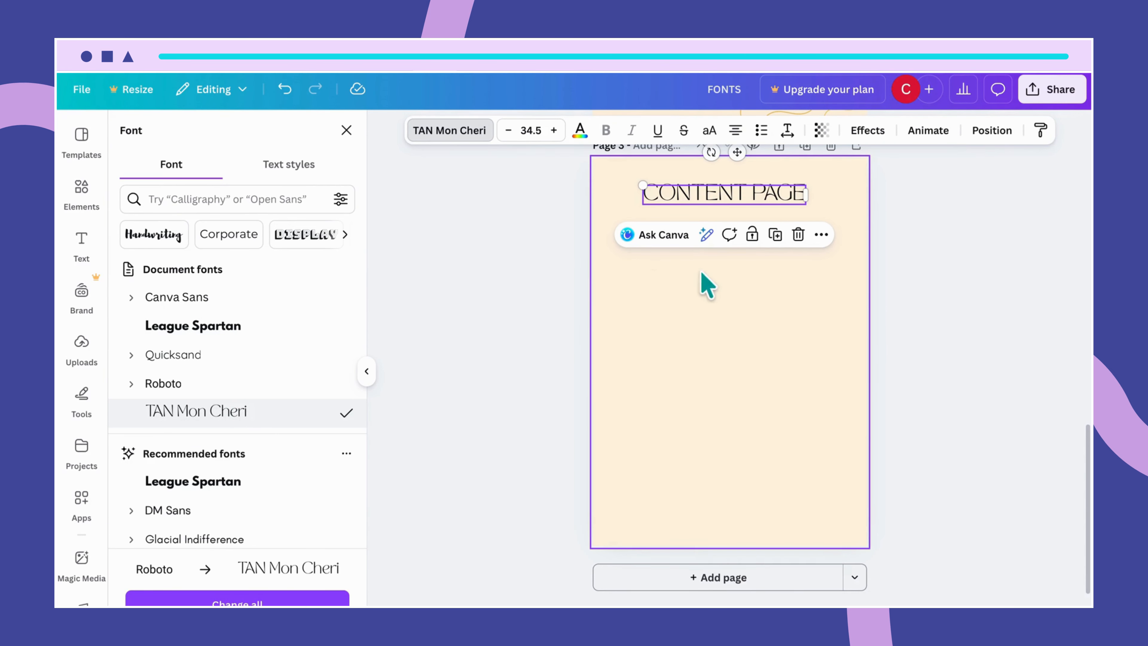
left_click(719, 296)
Step: Centre the CONTENT PAGE heading horizontally on the page, aligned with the top margin guide
left_click(730, 203)
left_click_drag(730, 203, 732, 197)
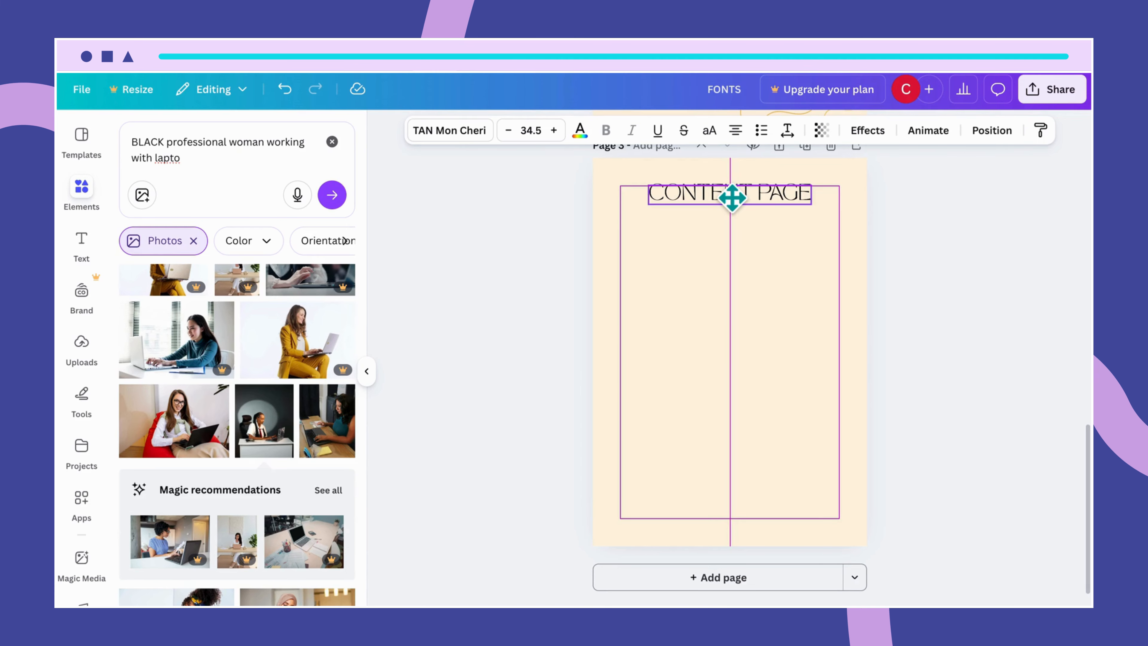
left_click_drag(732, 198, 733, 199)
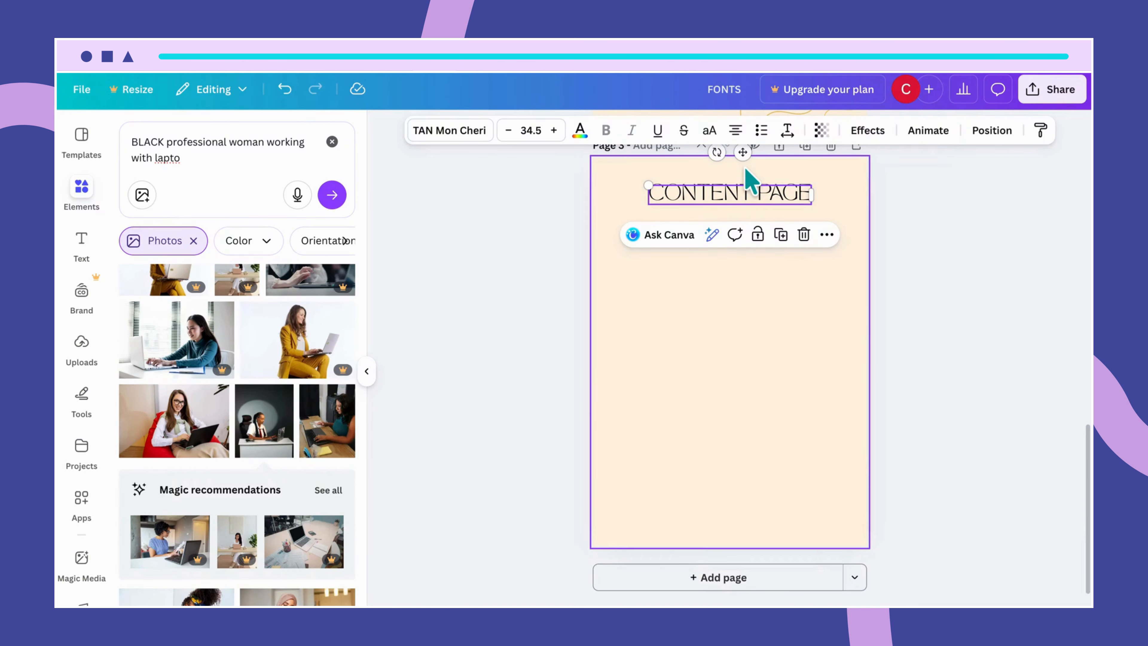
left_click(743, 307)
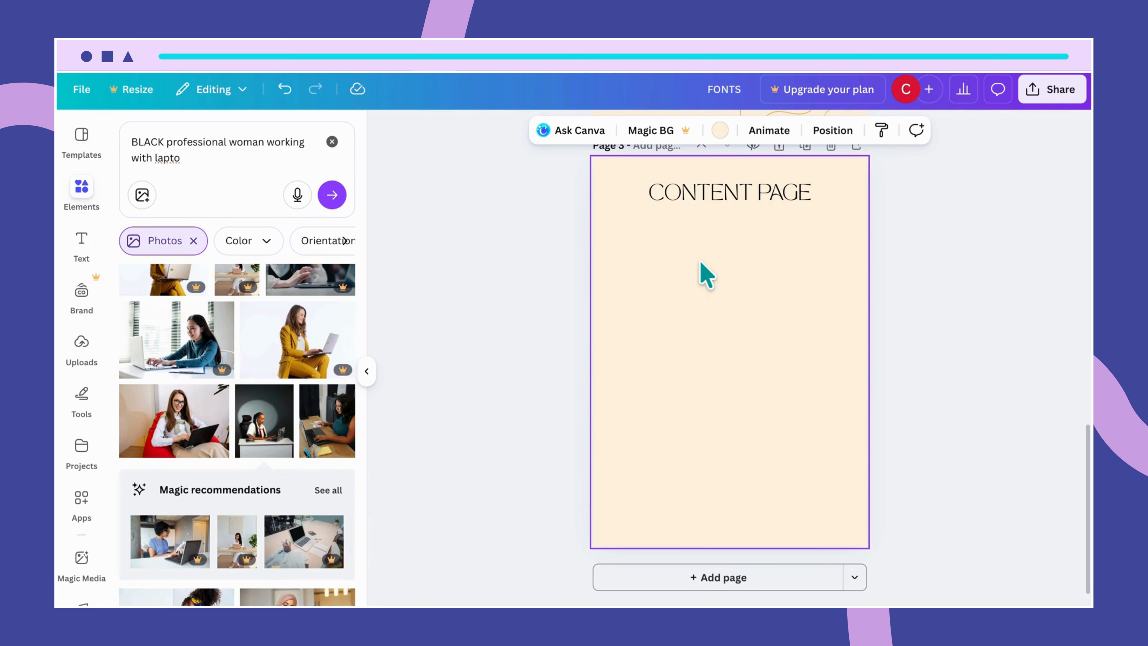
Step: Set the CONTENT PAGE heading's font size to 31
left_click(715, 199)
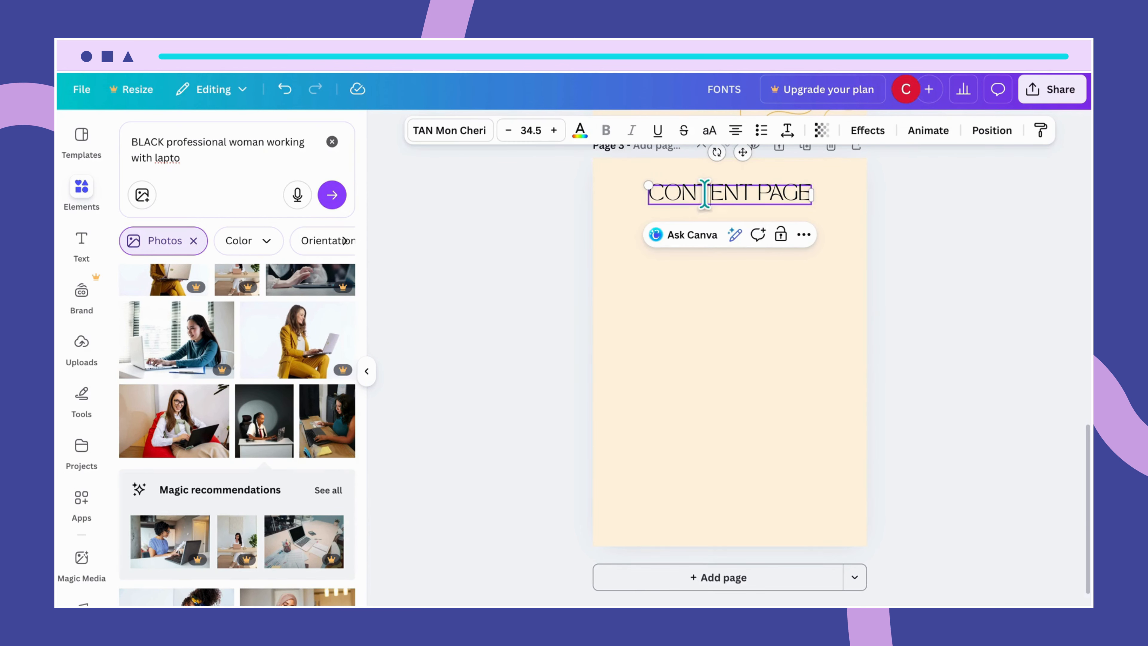
left_click(530, 130)
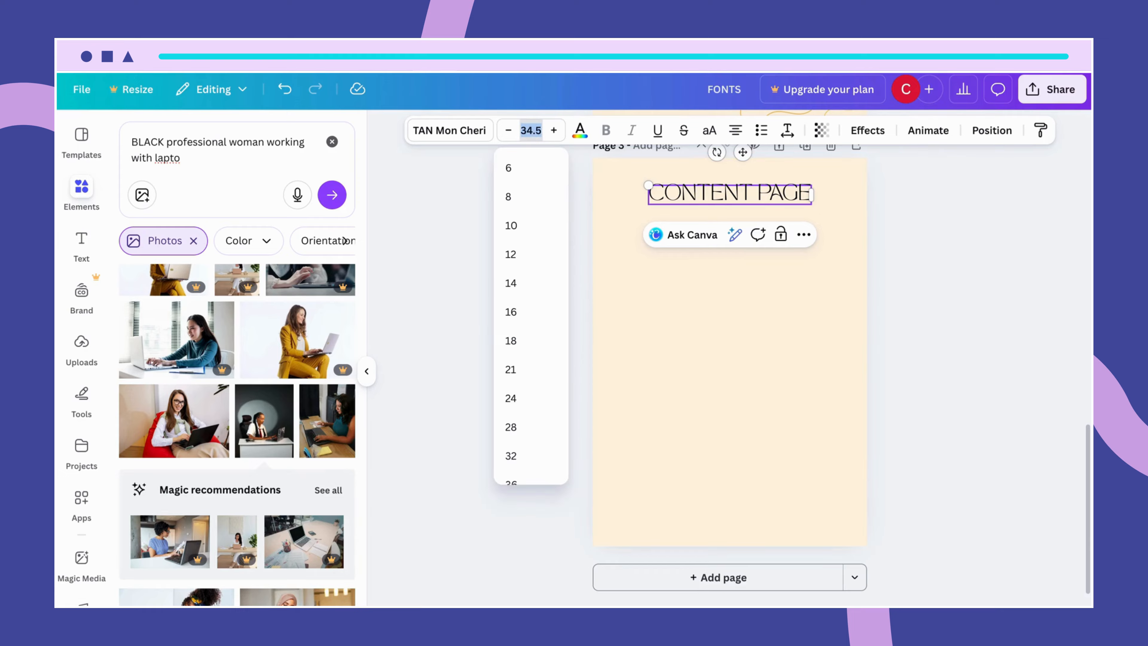
type("31")
key("Return")
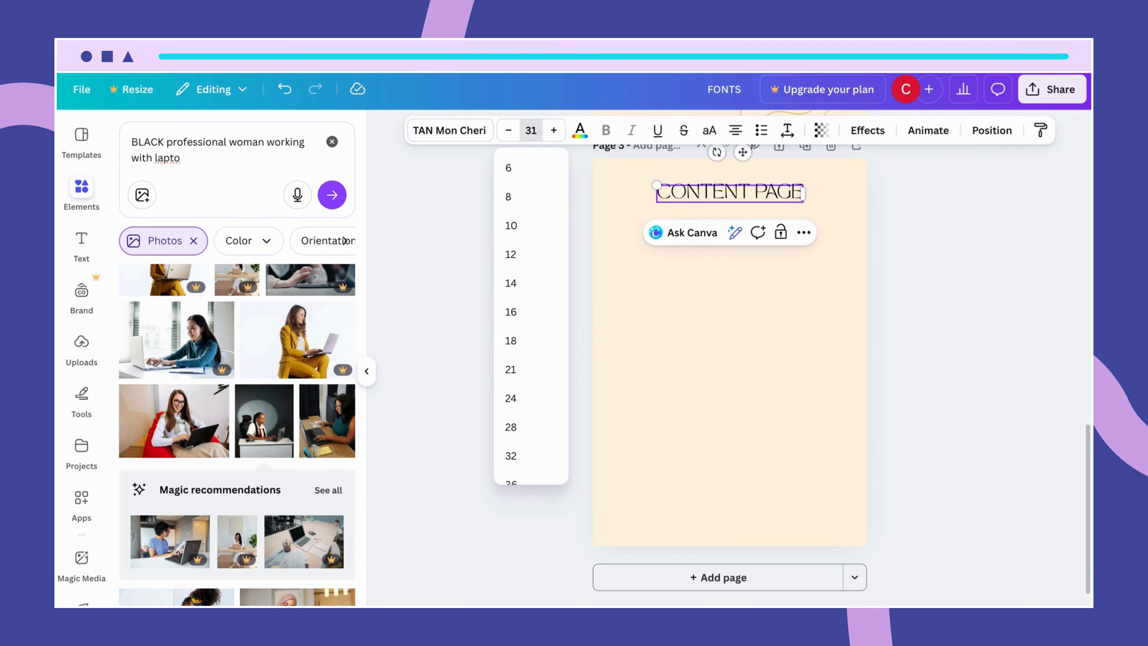
left_click(661, 294)
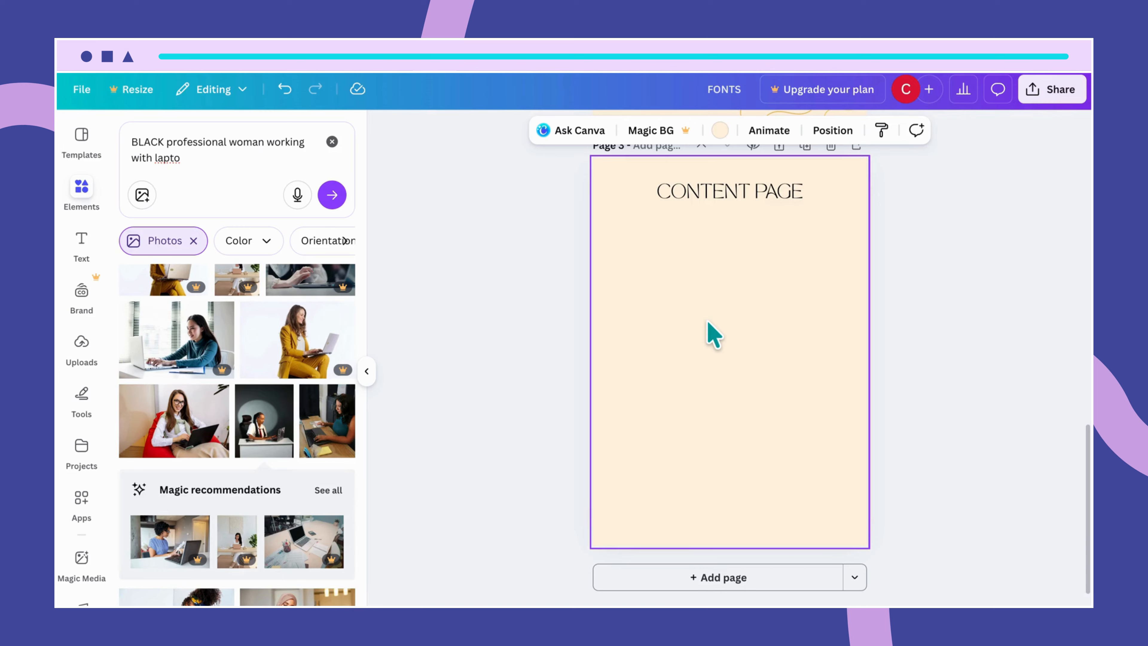
Step: Clear the element search and insert the light marble texture with beige veins from the recently used elements onto page 3
scroll(725, 325, "up", 6)
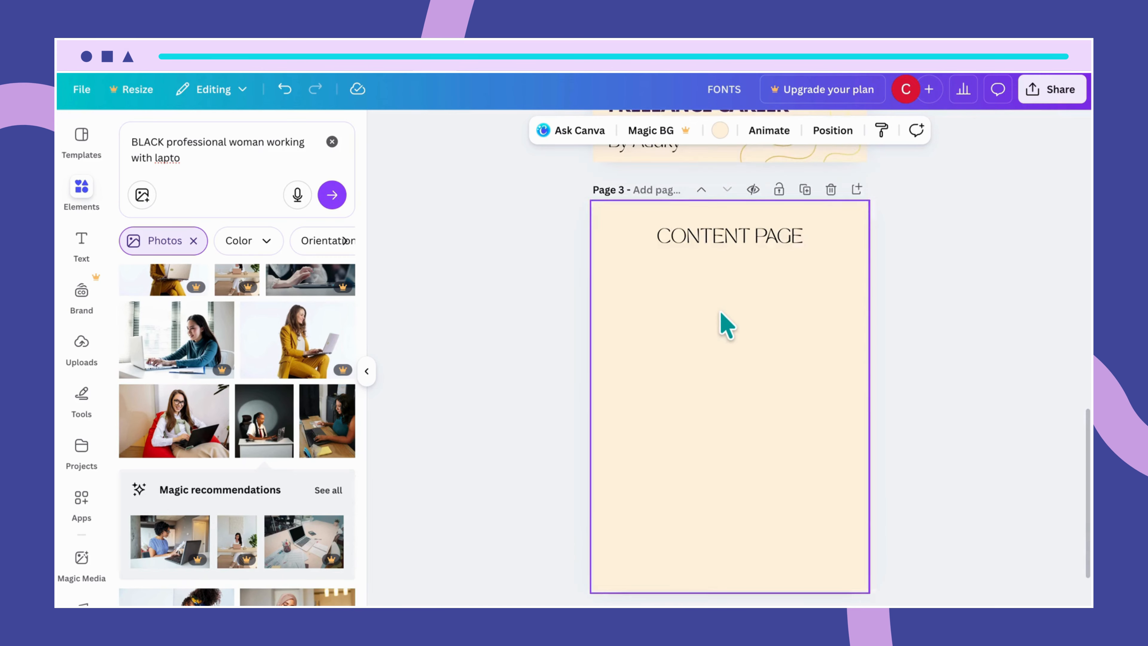
scroll(726, 325, "down", 4)
scroll(725, 325, "down", 1)
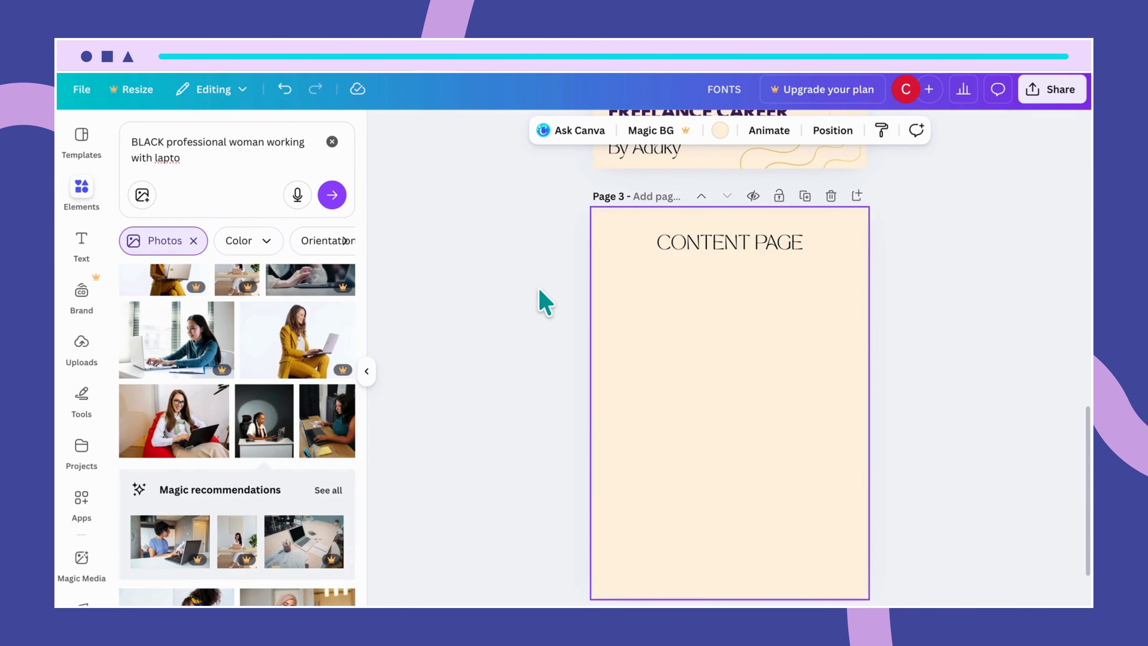
left_click(332, 141)
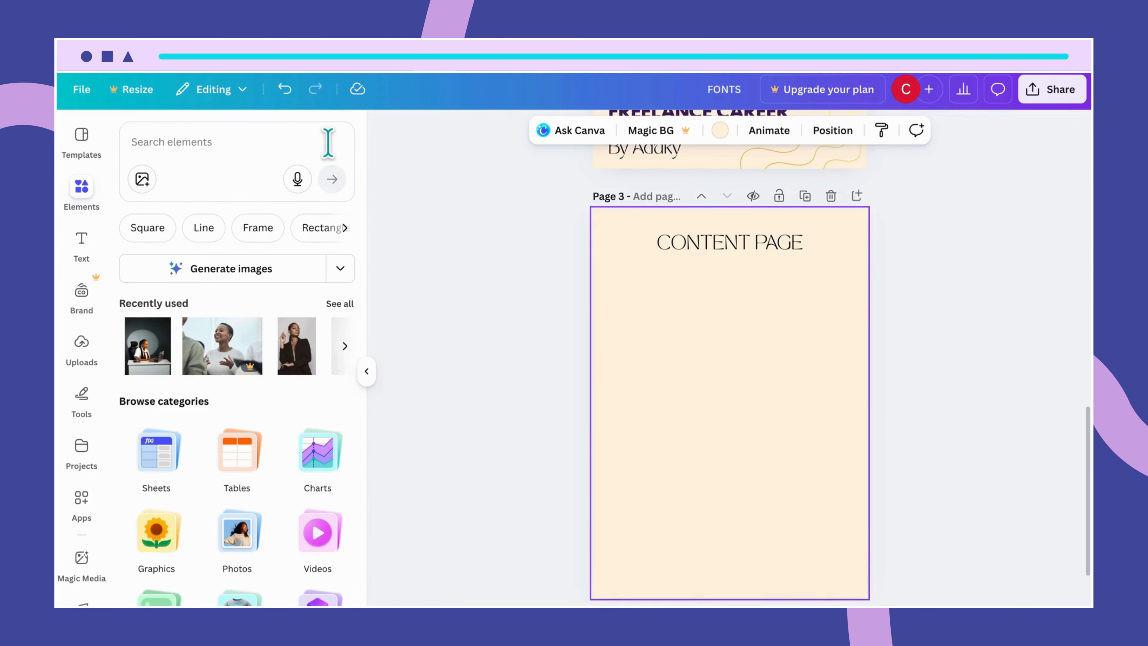
left_click(339, 303)
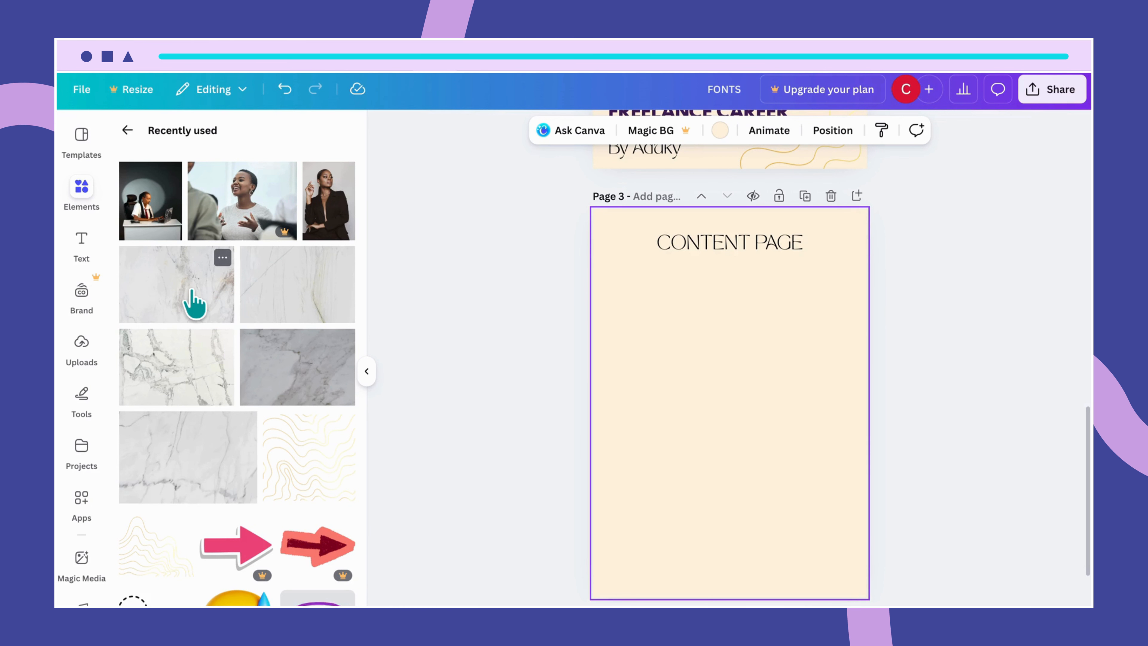
left_click(194, 303)
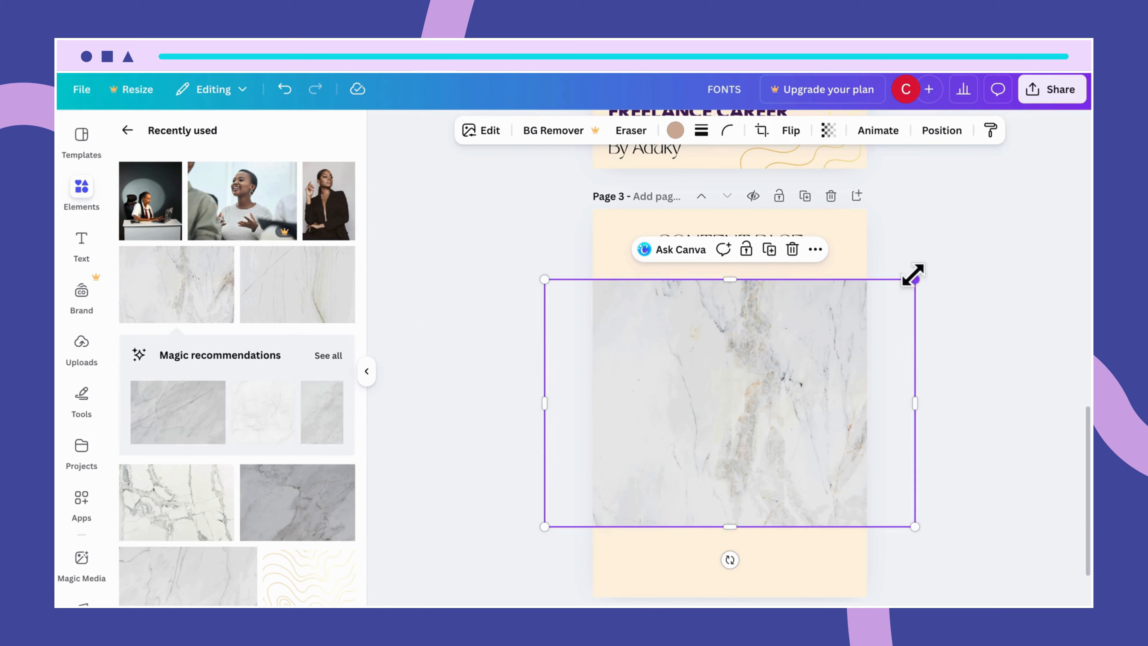
Step: Resize the marble image to fill the page below the CONTENT PAGE heading, leaving a narrow cream border on the sides and bottom
left_click_drag(913, 277, 839, 297)
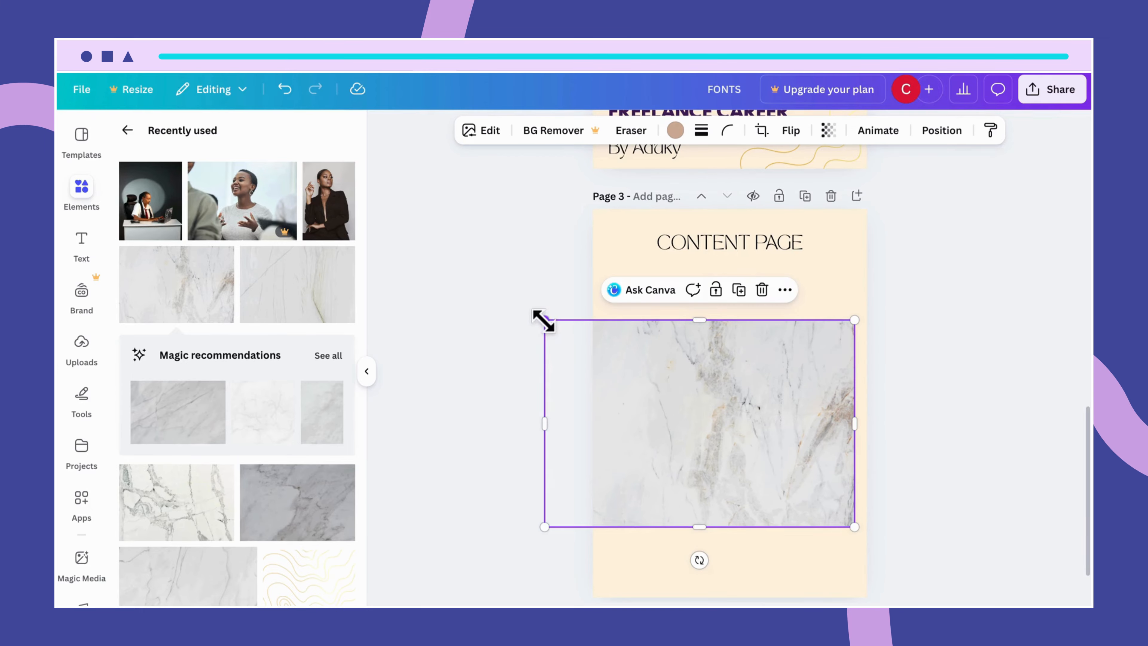
left_click_drag(542, 321, 633, 326)
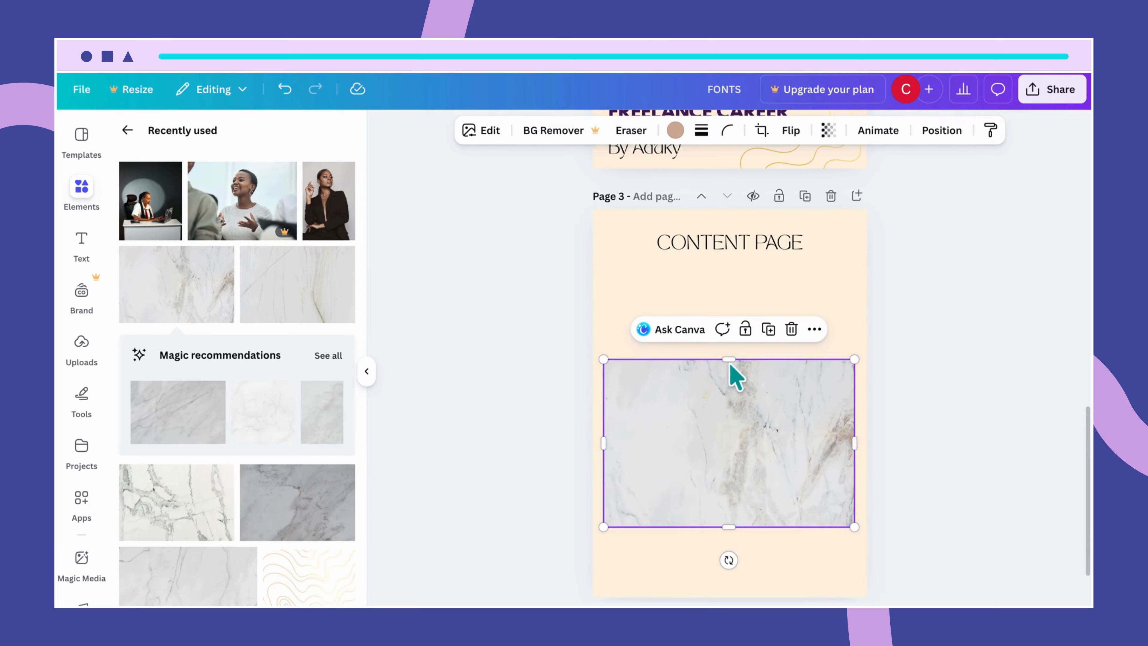
left_click_drag(727, 359, 725, 261)
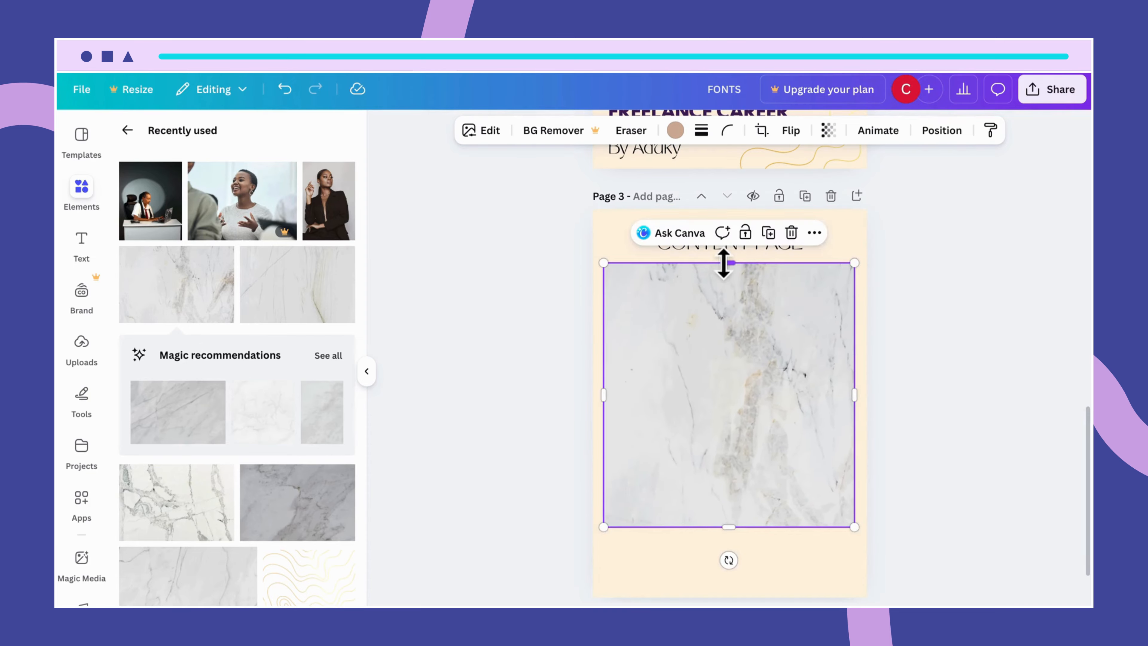
left_click_drag(730, 530, 735, 587)
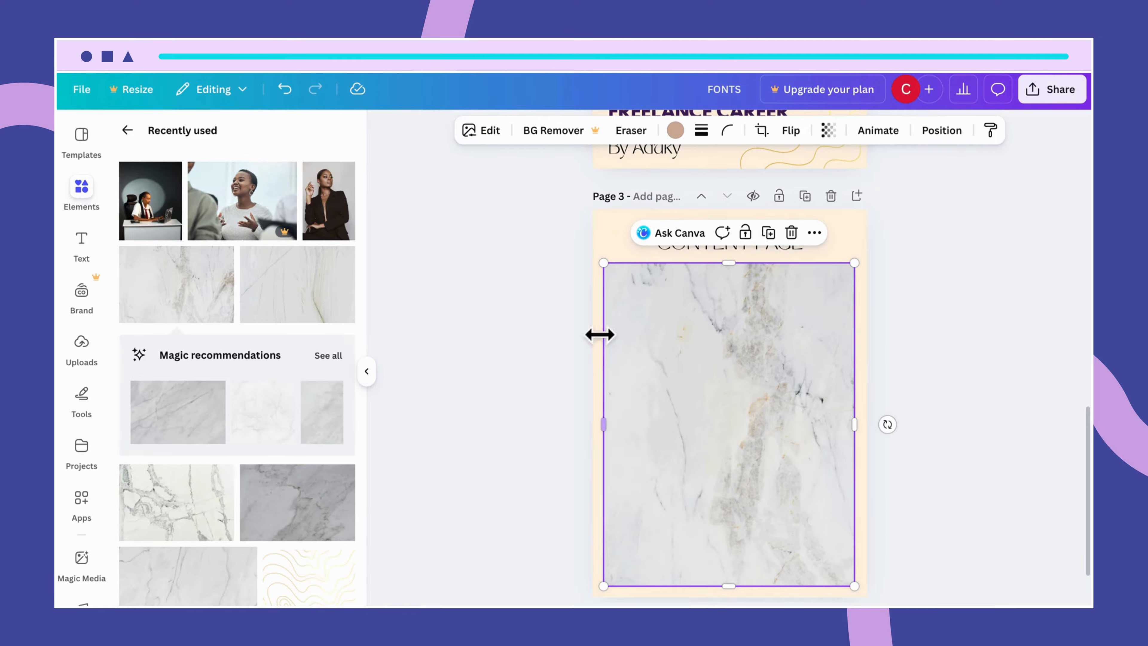
left_click(849, 248)
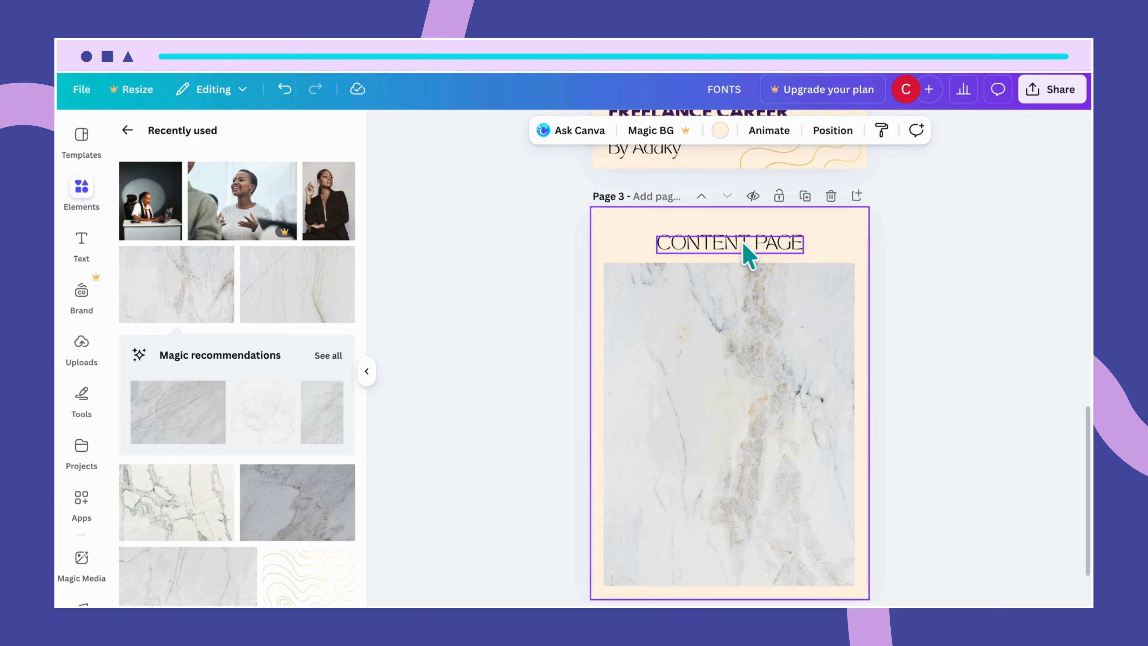
Step: Search the elements for "rounded square picture holder frame" and show all the frame results
left_click(741, 303)
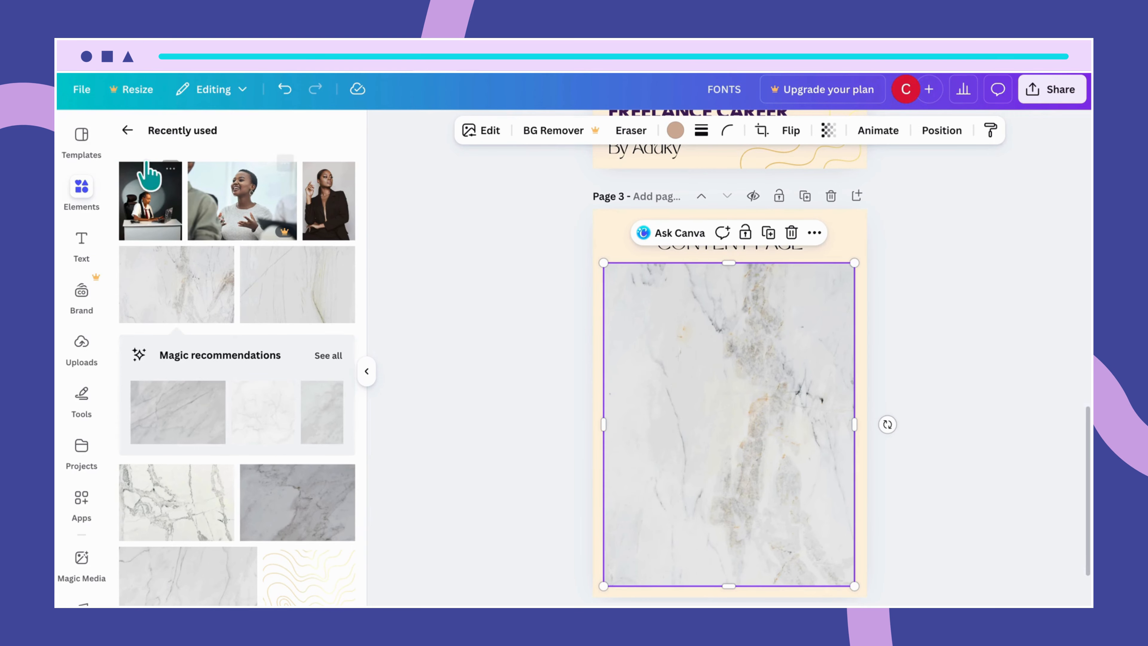
left_click(127, 130)
left_click(198, 146)
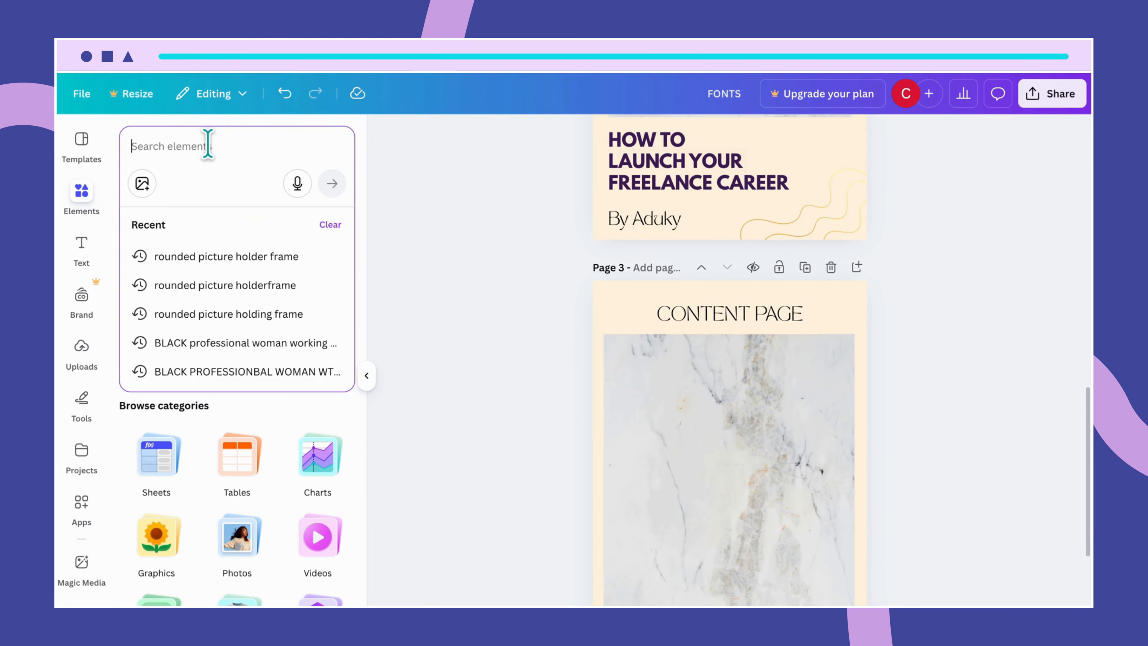
type("rou")
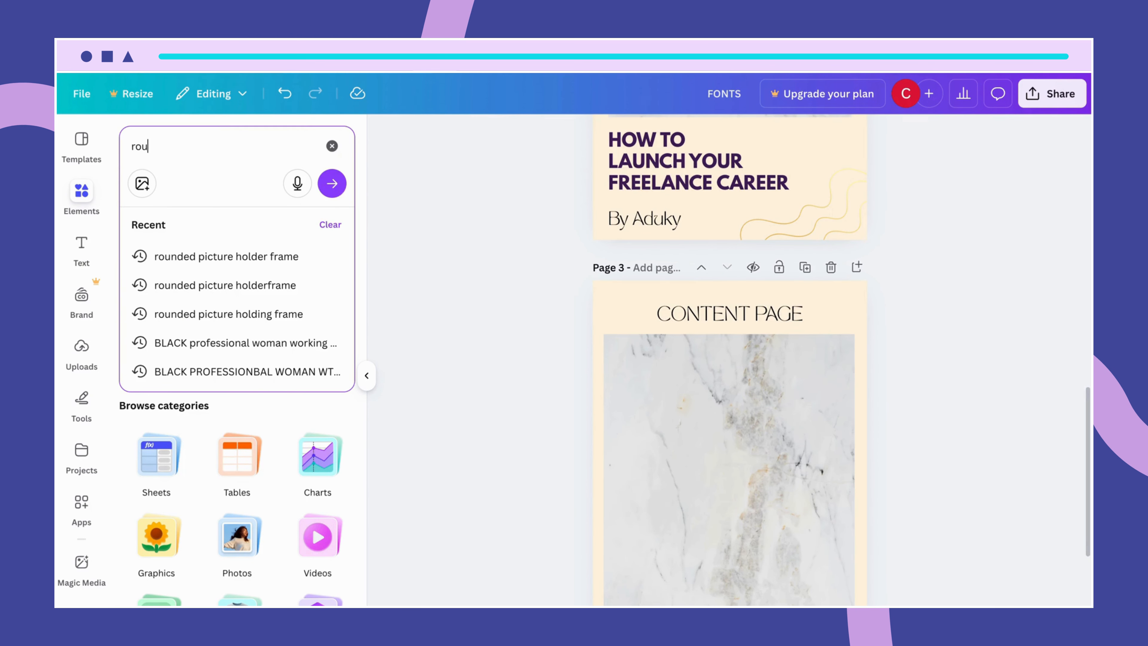
type("nded")
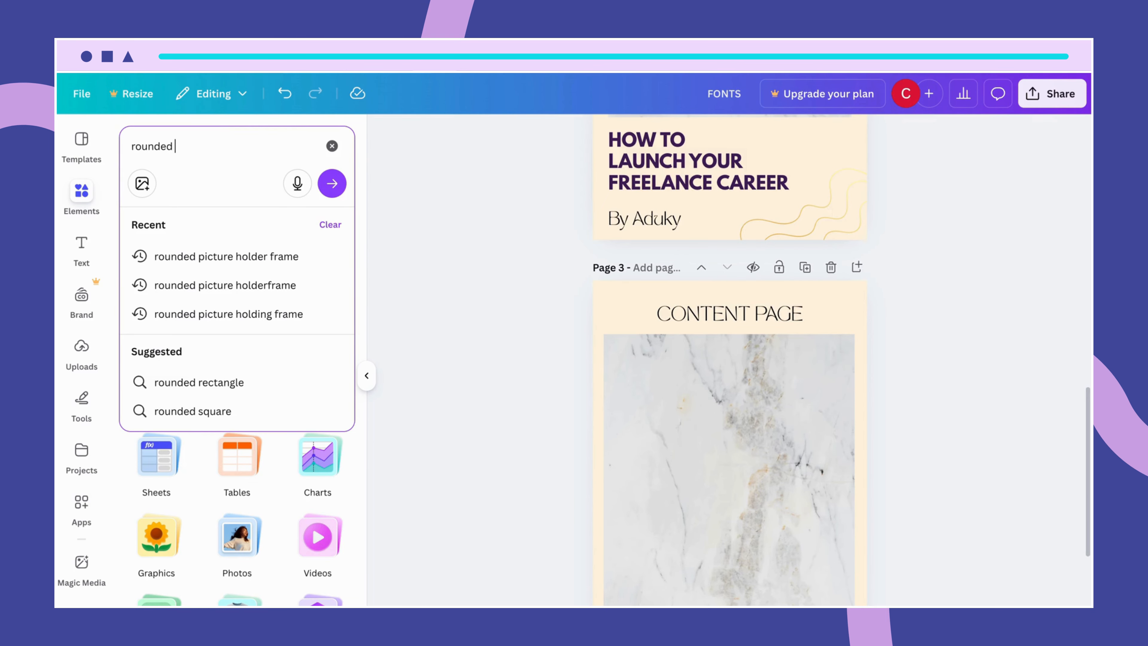
type(" sq")
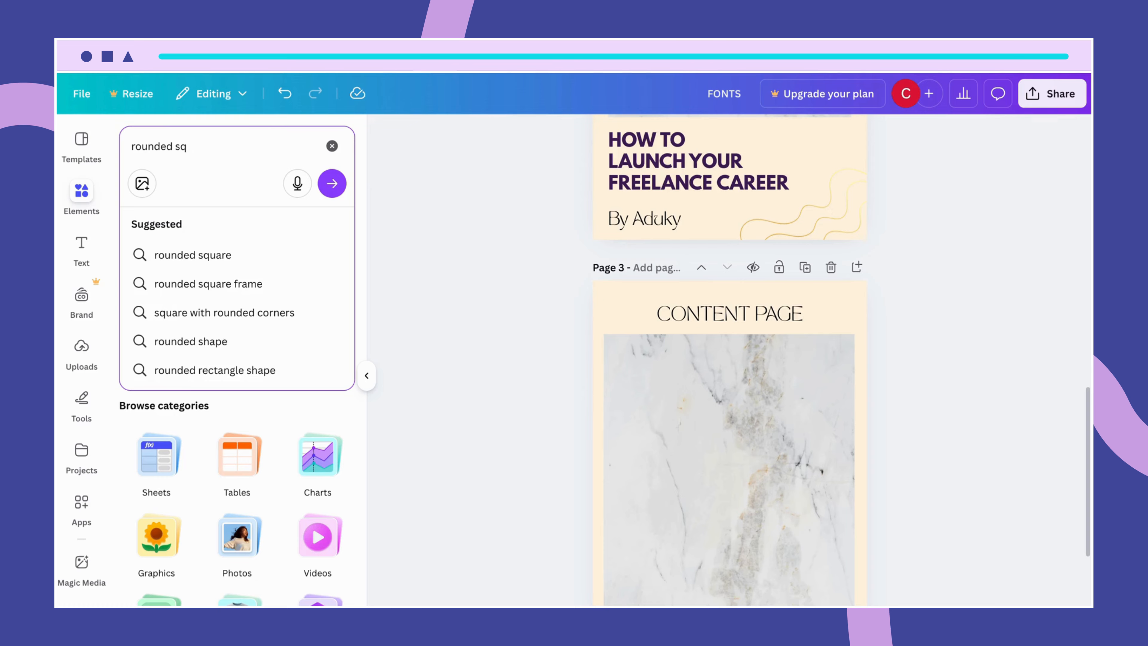
type("uare pict")
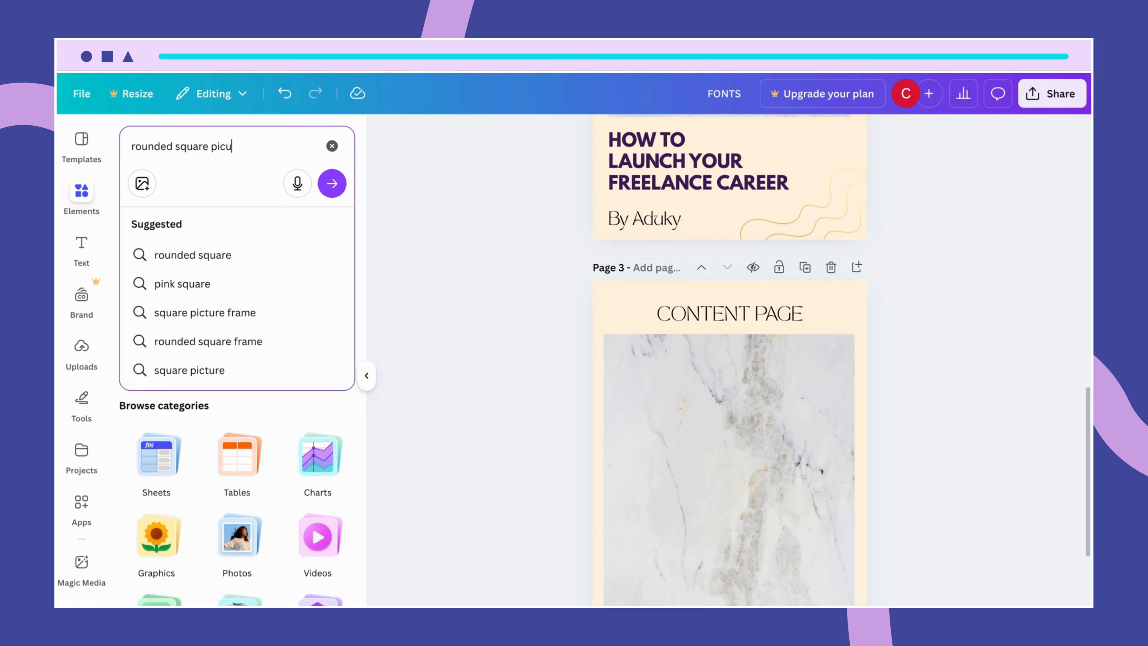
type("ure holder frame")
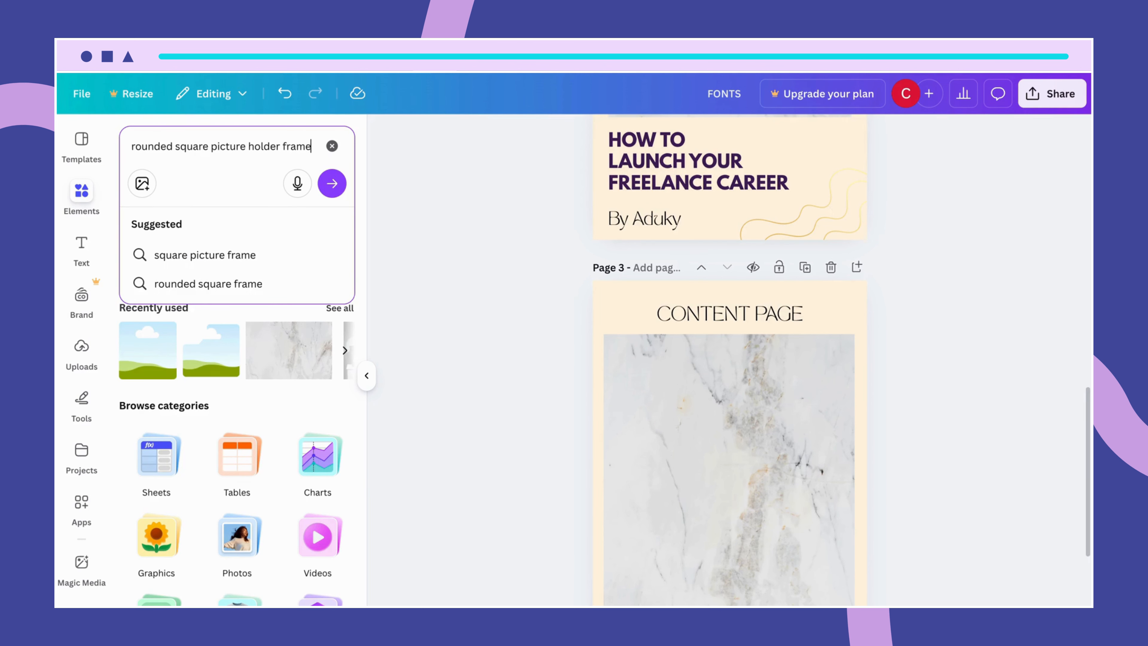
key("Return")
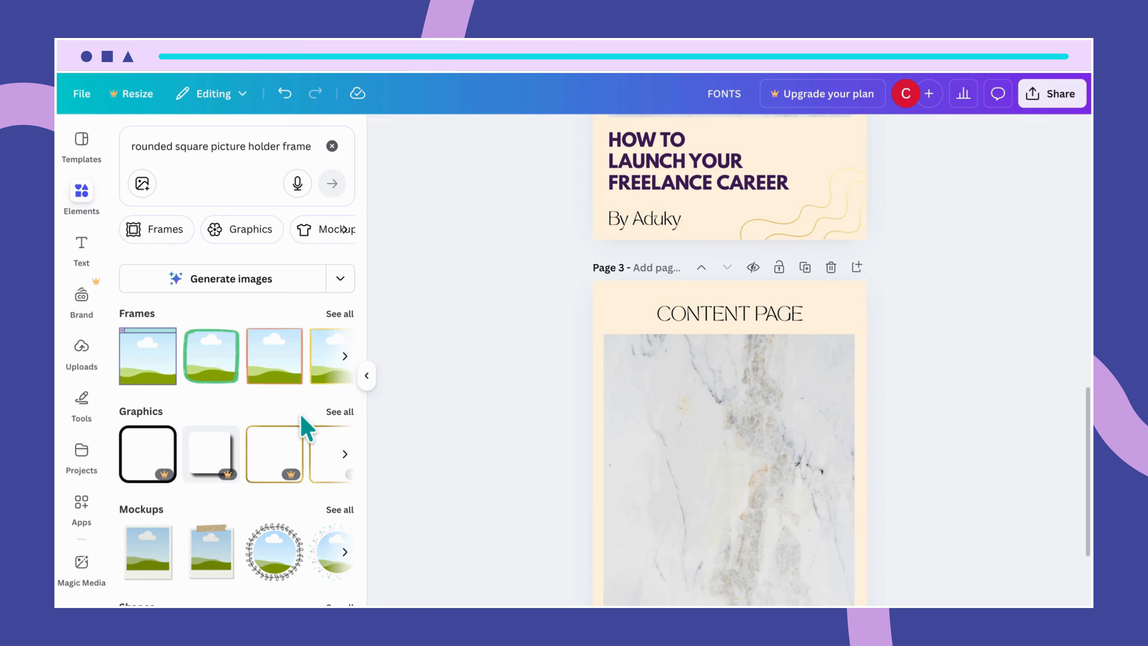
left_click(338, 316)
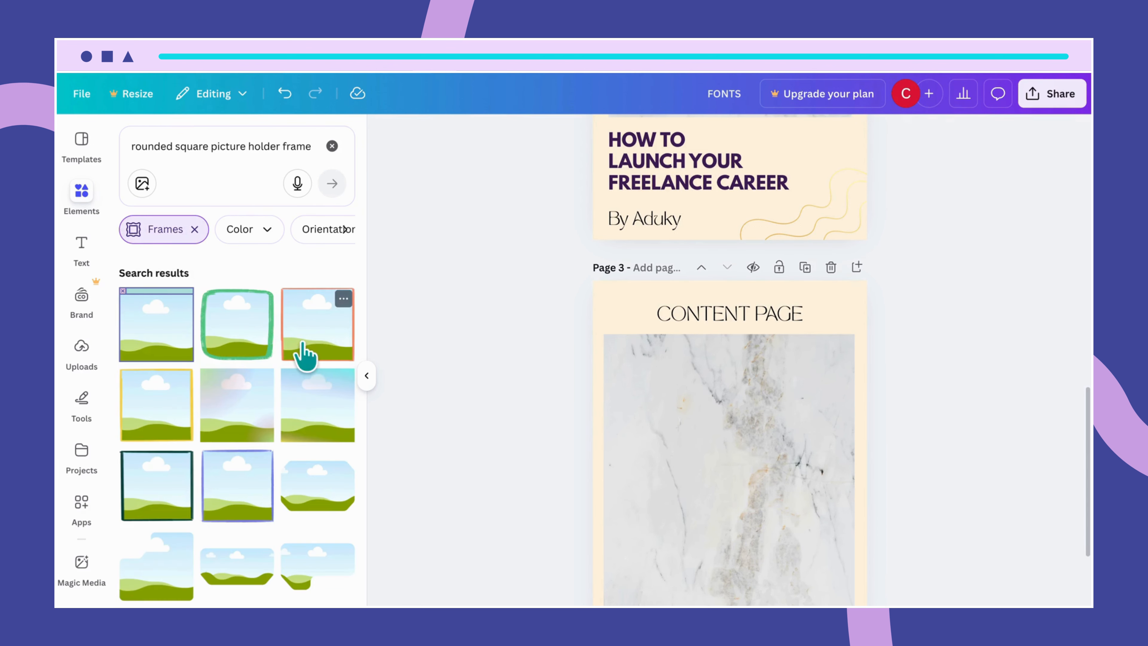
Step: Insert the free plain "Rounded,Square Photo Holder Frame" onto the marble image on page 3
scroll(291, 495, "down", 10)
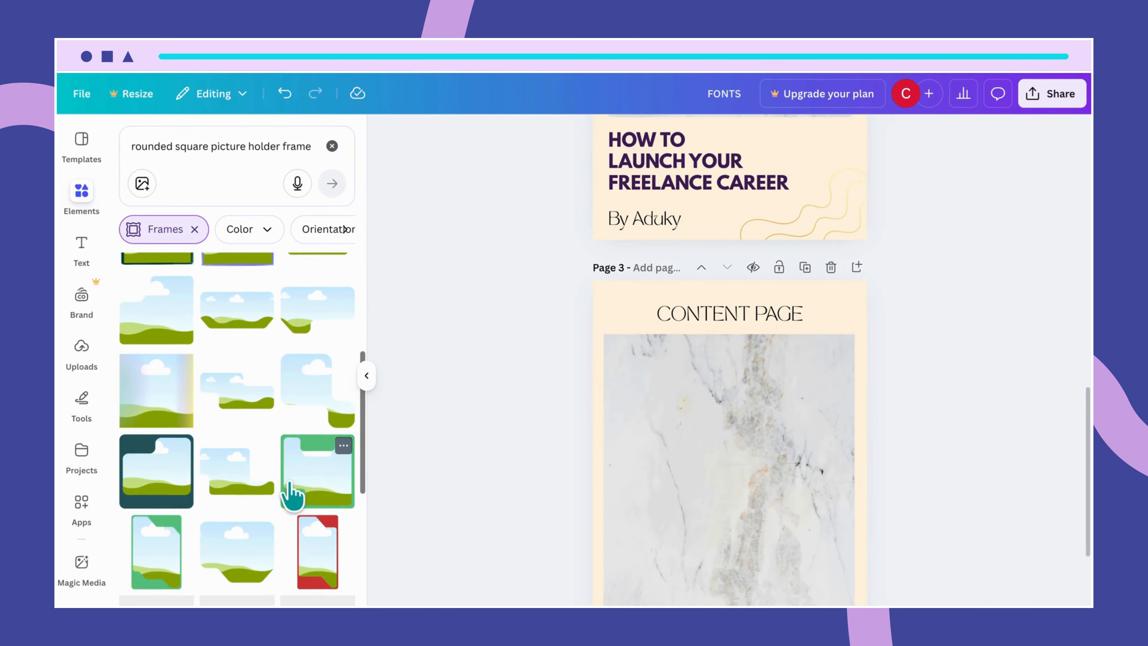
scroll(290, 489, "down", 3)
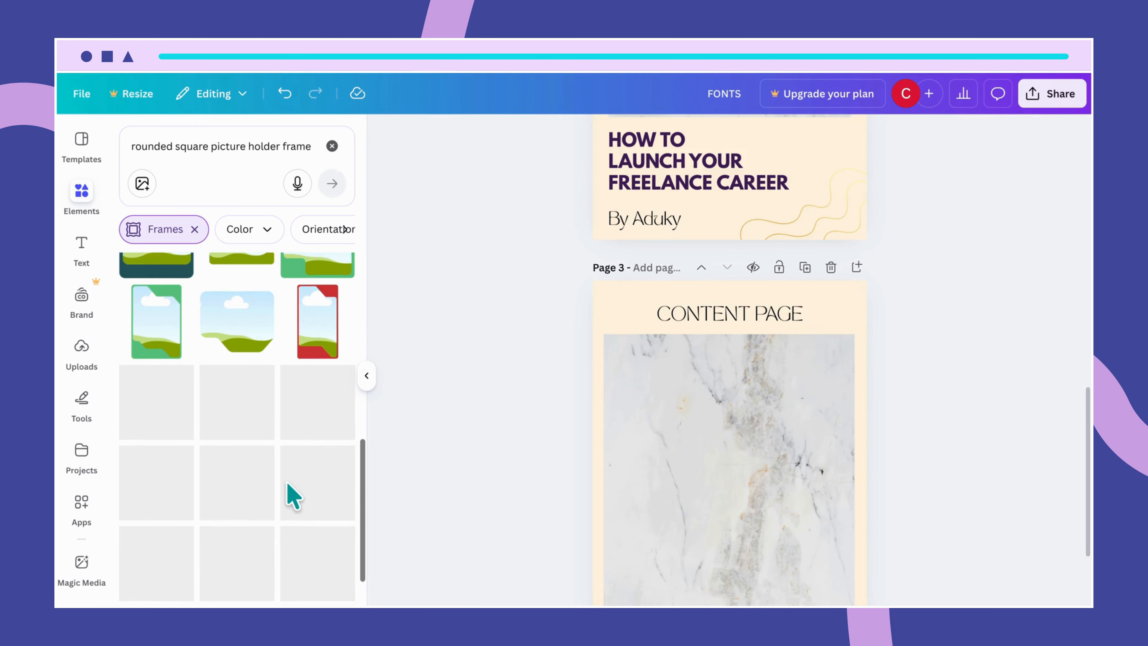
scroll(291, 495, "down", 10)
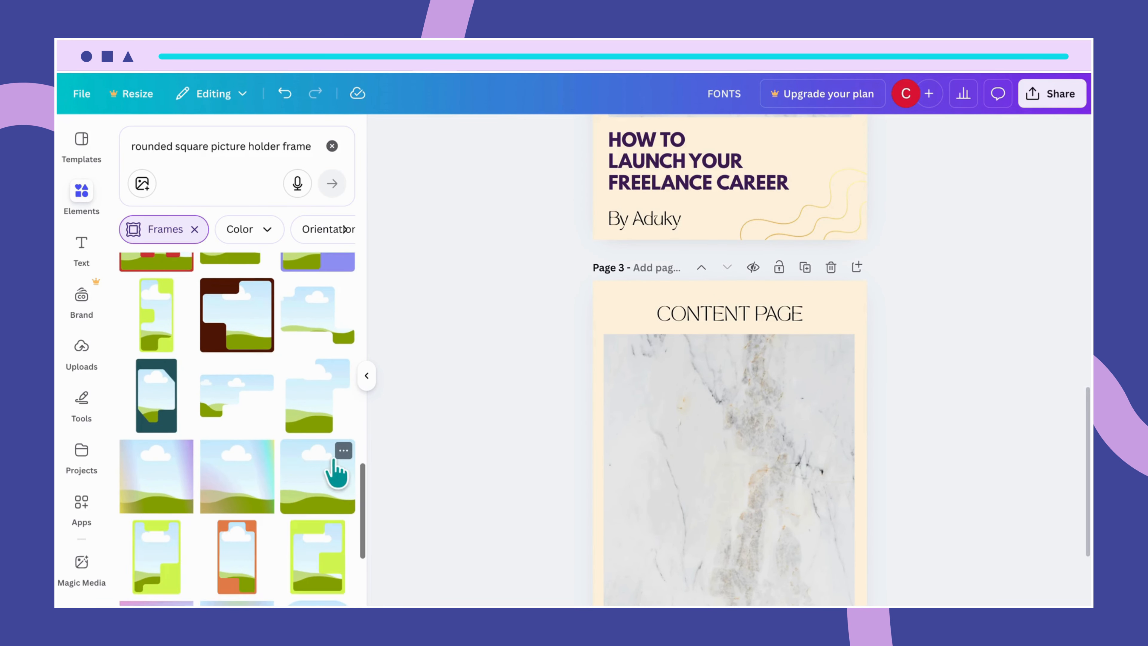
left_click(343, 450)
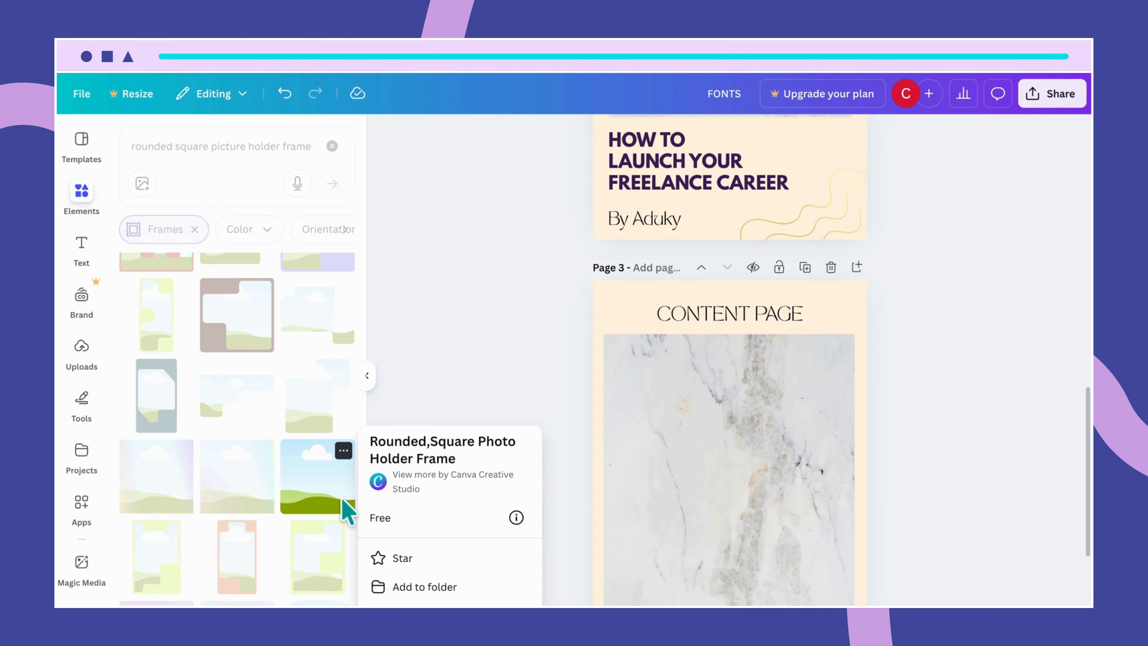
left_click(312, 483)
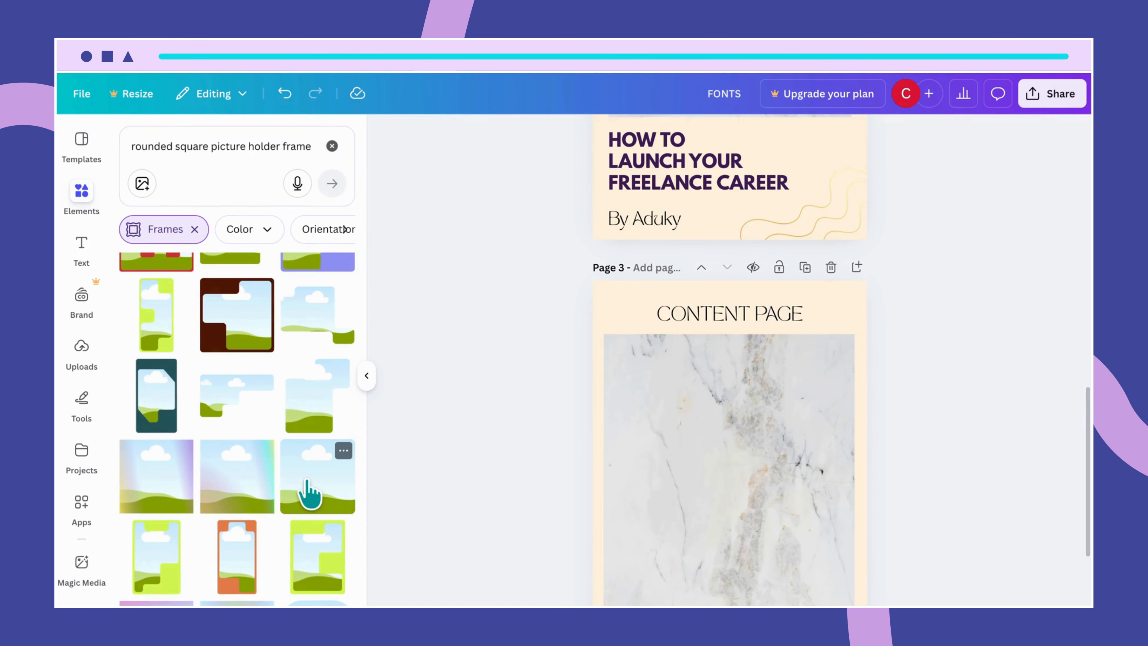
left_click(312, 486)
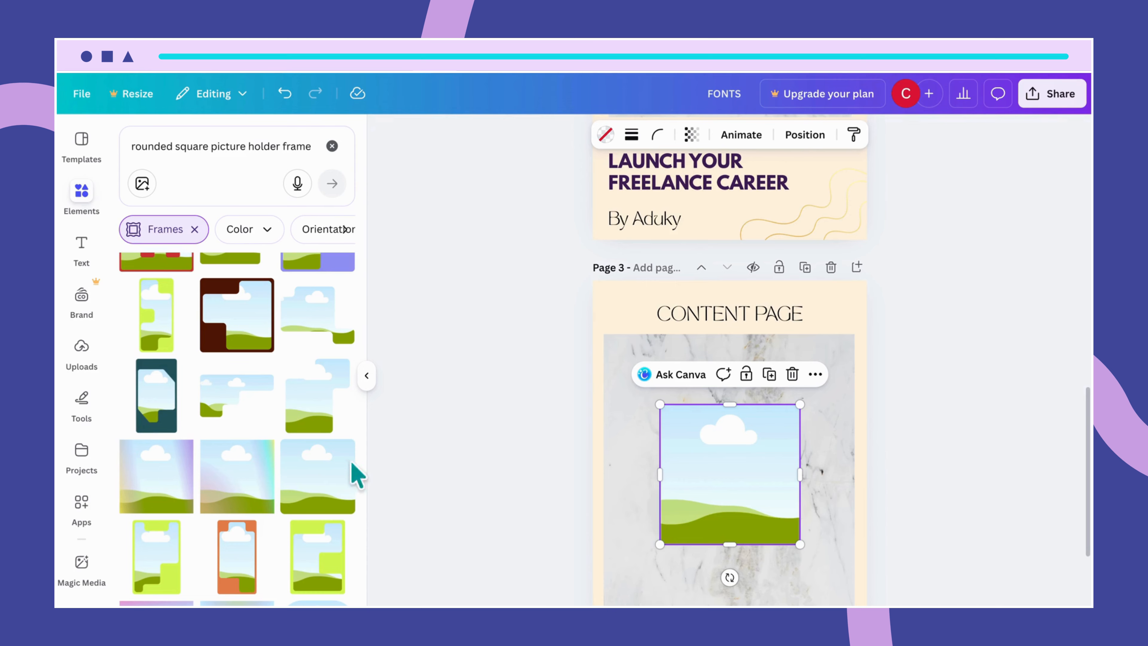
left_click(343, 451)
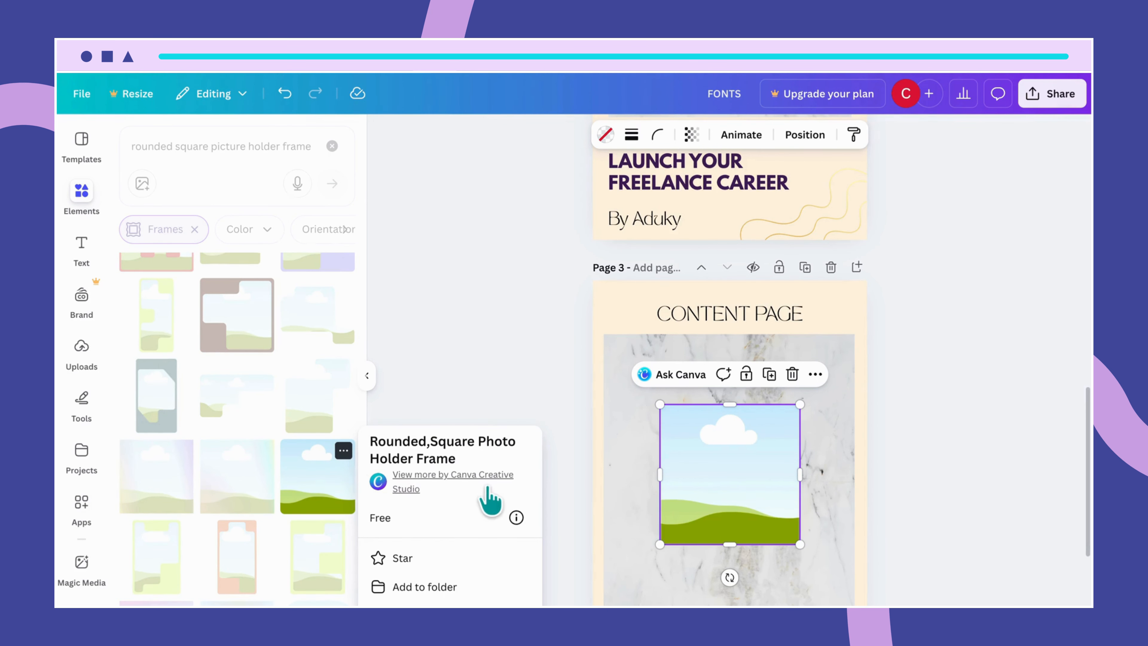
left_click(574, 513)
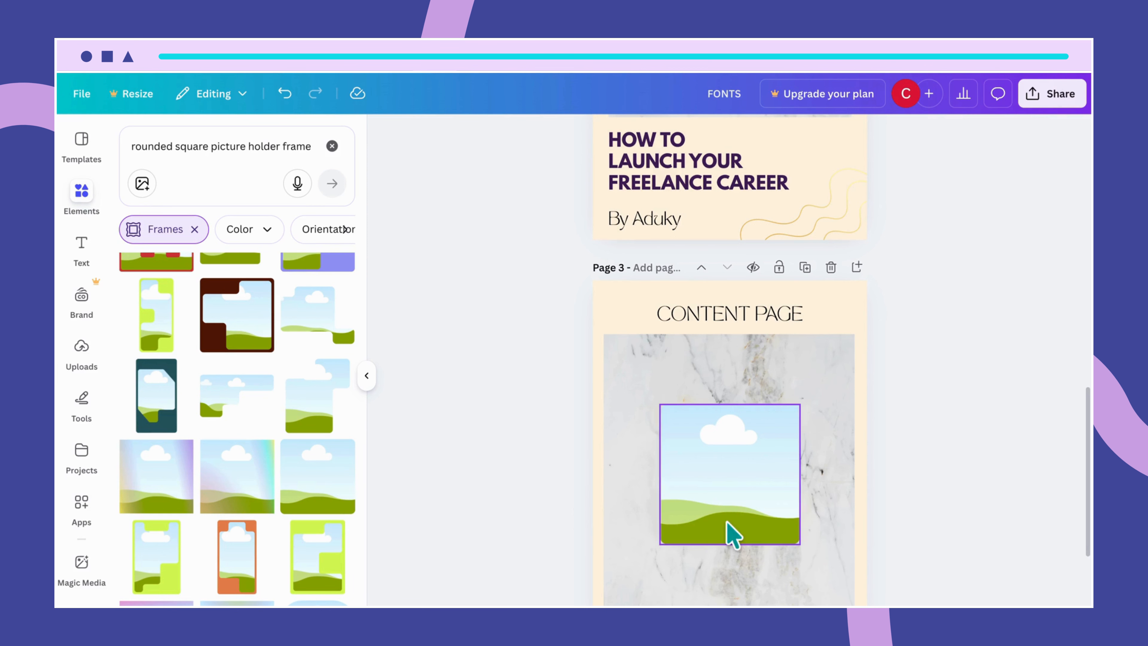
Step: Enlarge and widen the frame to nearly the marble image's width, leaving narrow, even margins at its sides and top
left_click(741, 513)
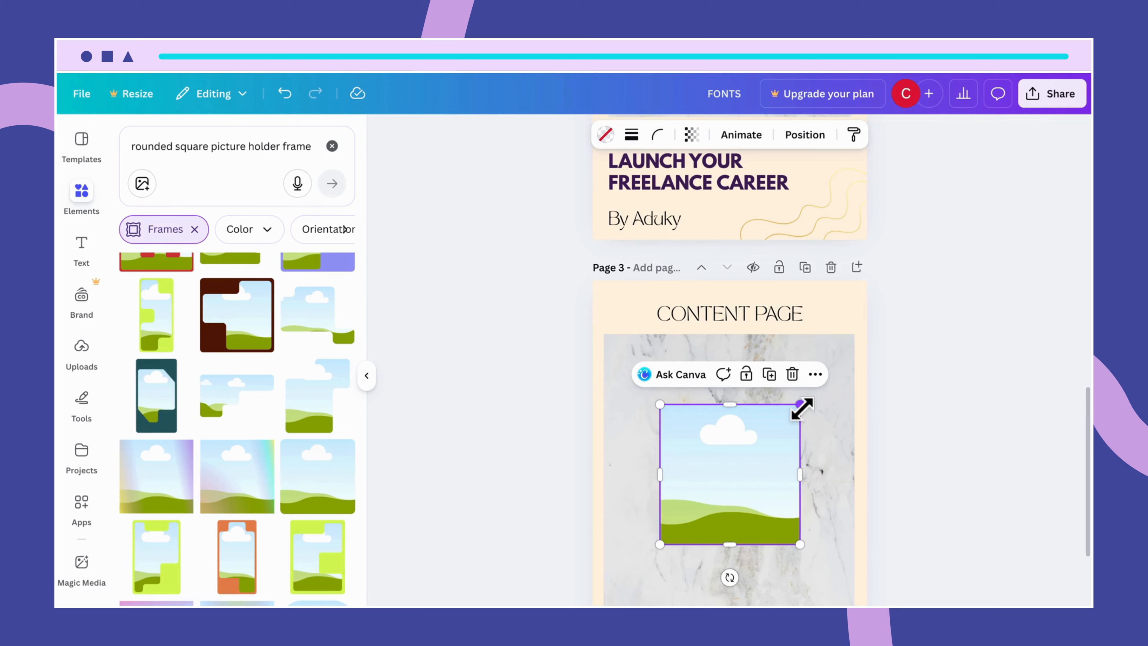
left_click_drag(801, 406, 844, 360)
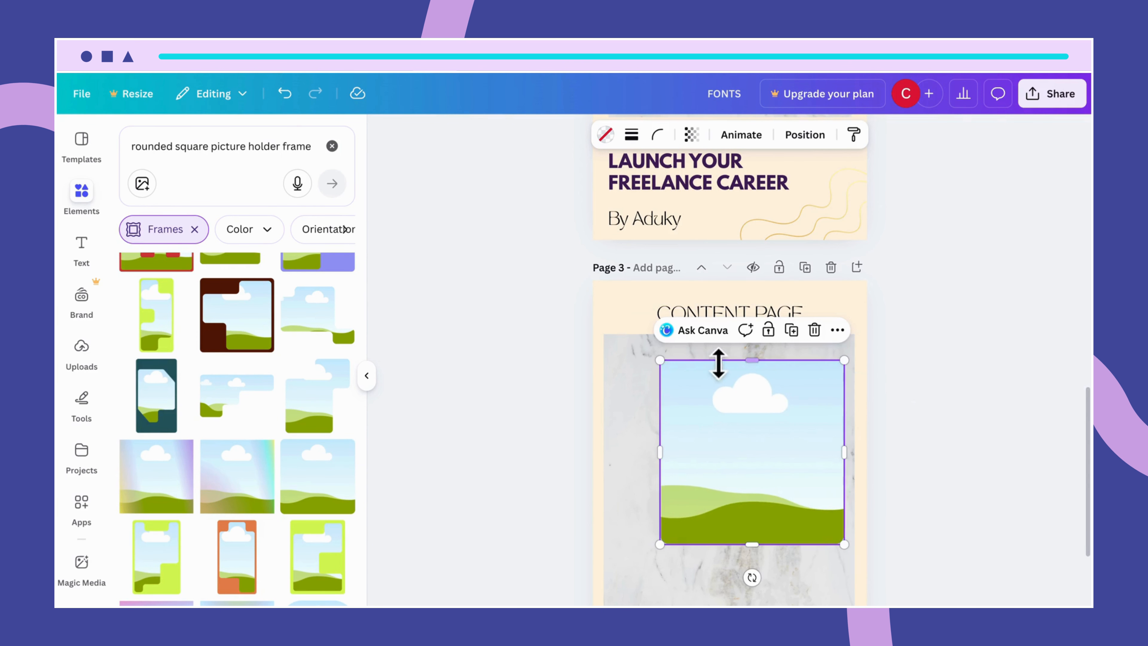
left_click_drag(660, 358, 627, 361)
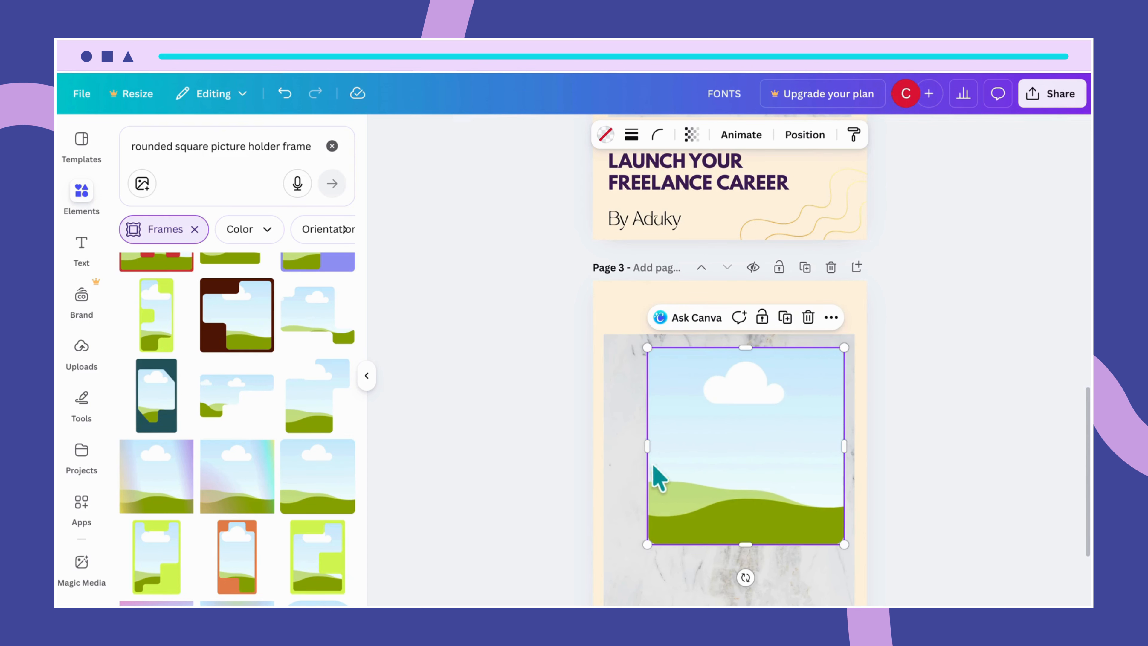
left_click_drag(647, 456, 620, 464)
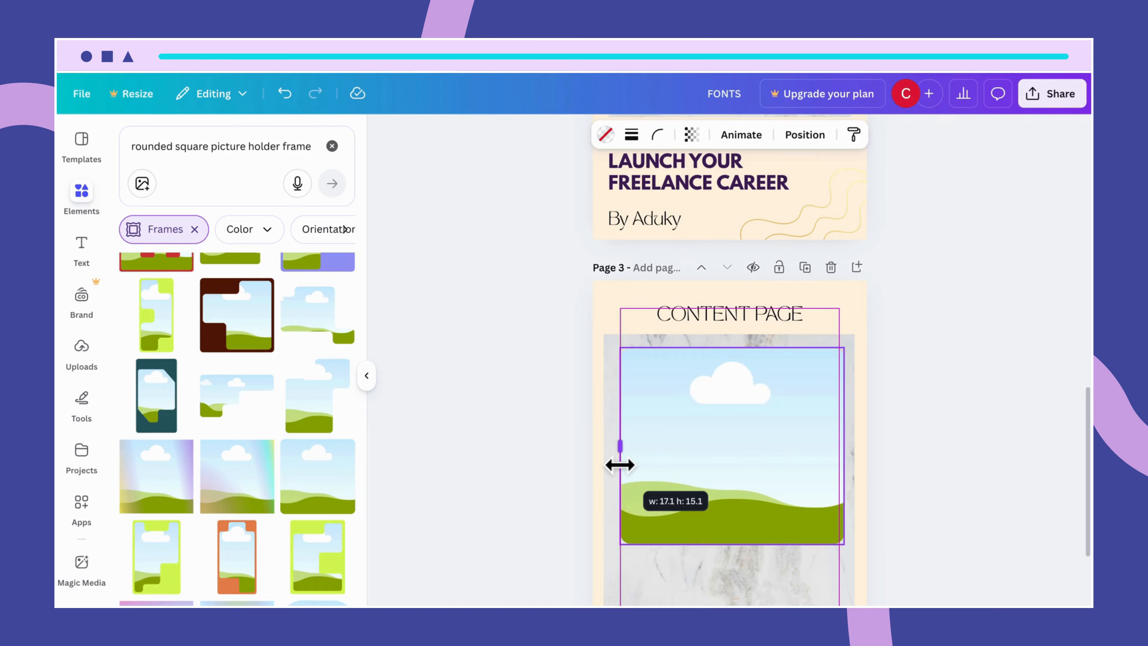
left_click_drag(619, 465, 613, 465)
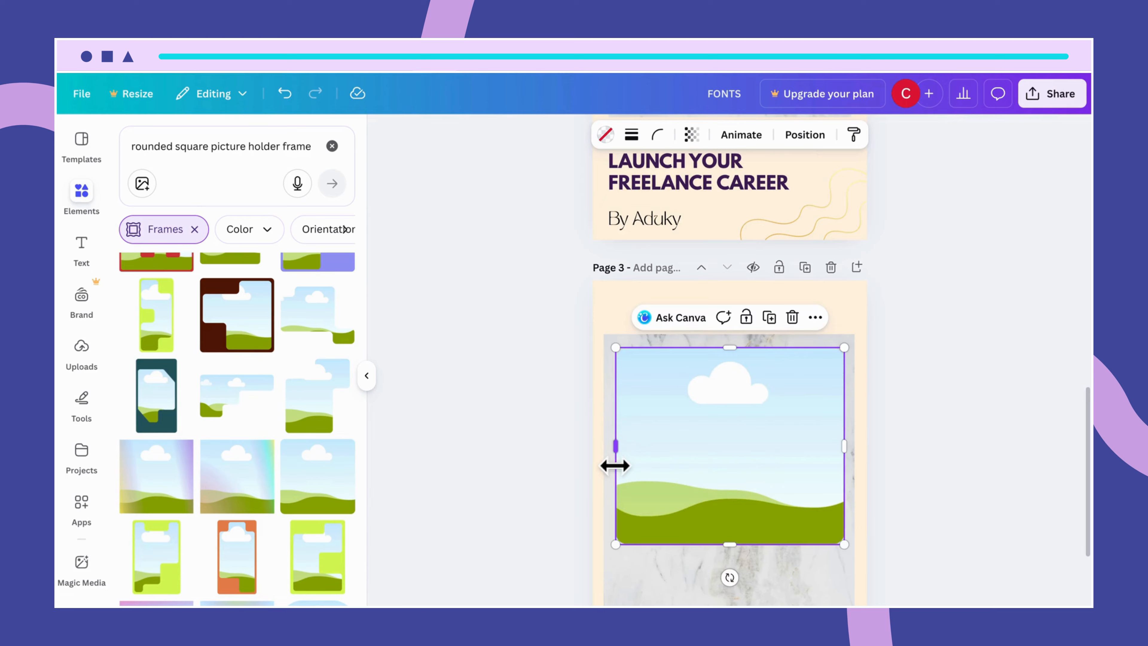
Step: Extend the frame's height down to just above the marble image's lower edge, leaving a margin like the one at the top
left_click_drag(729, 545, 728, 606)
scroll(736, 543, "down", 3)
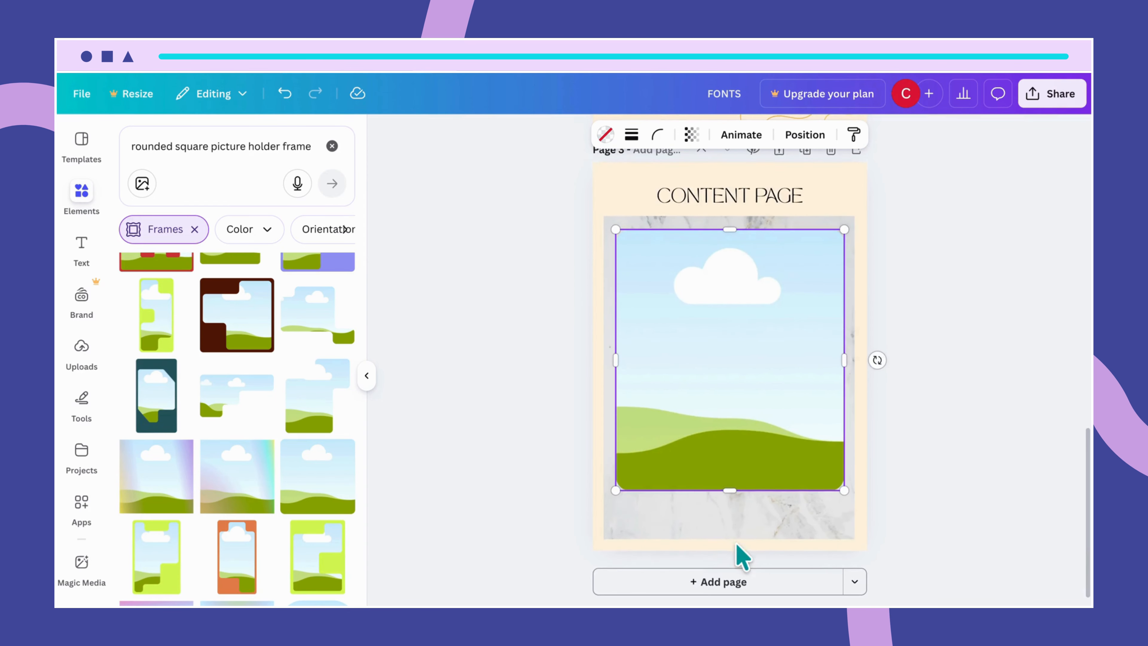
left_click_drag(730, 487, 735, 530)
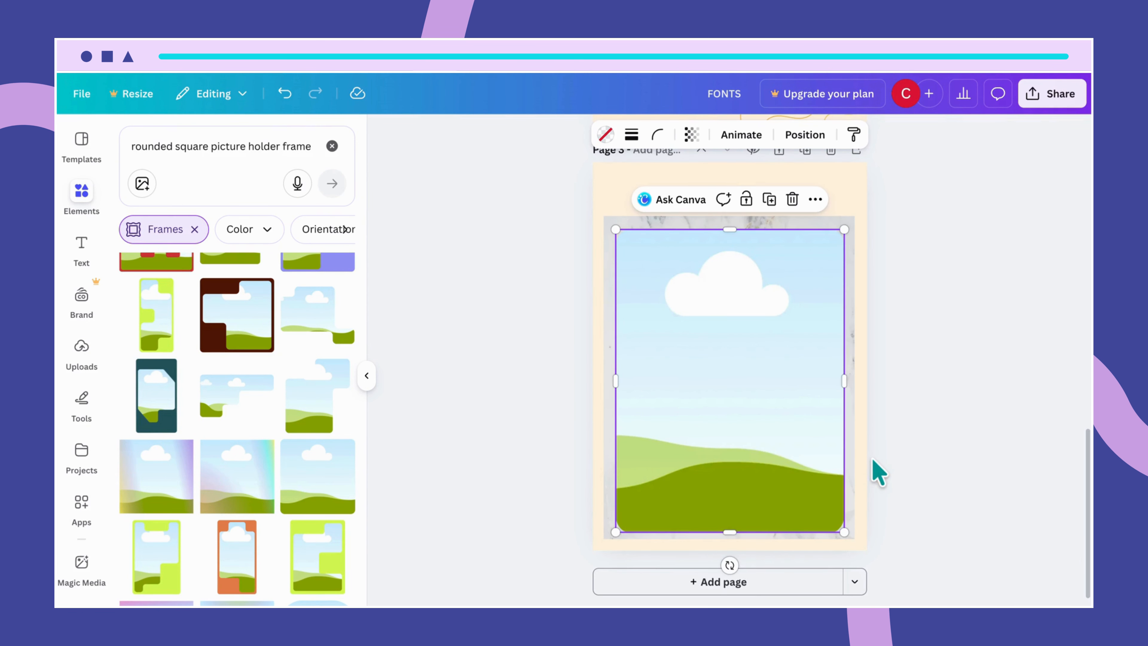
left_click(878, 472)
left_click(784, 497)
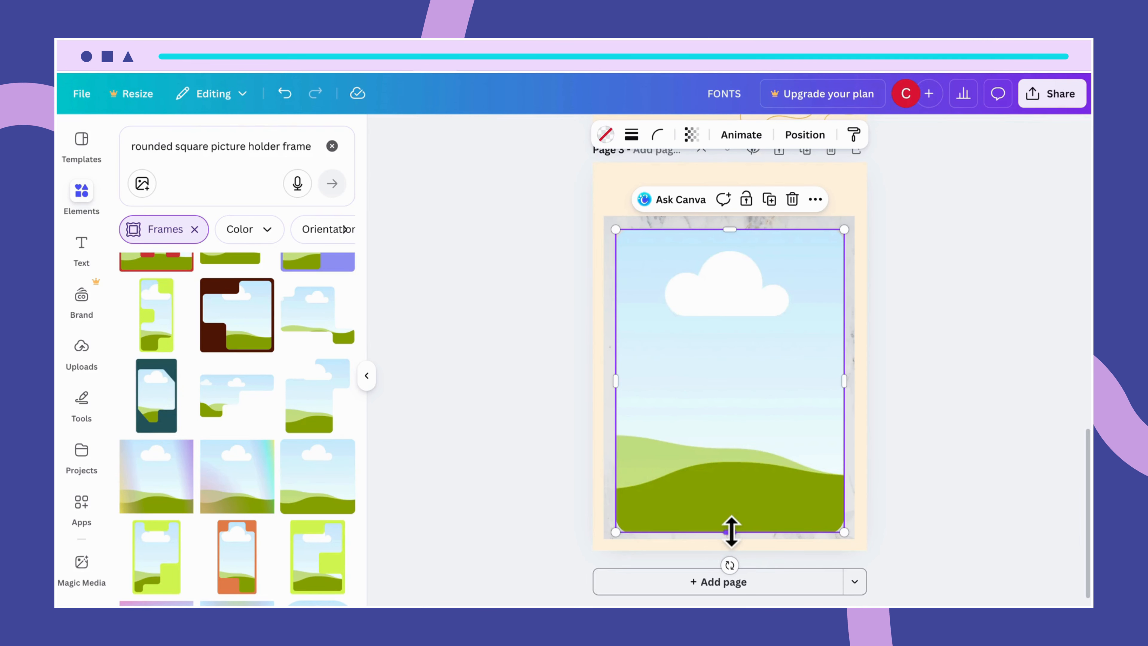
left_click_drag(731, 531, 731, 526)
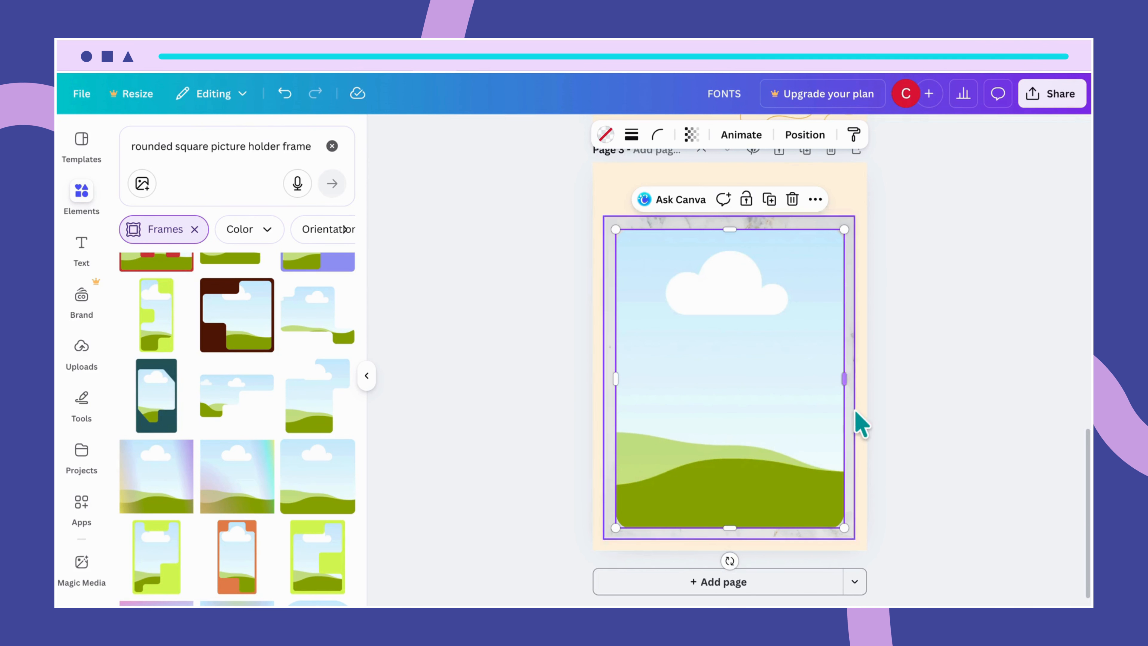
Step: Nudge the frame slightly upward to balance its margins on the marble image
left_click(789, 419)
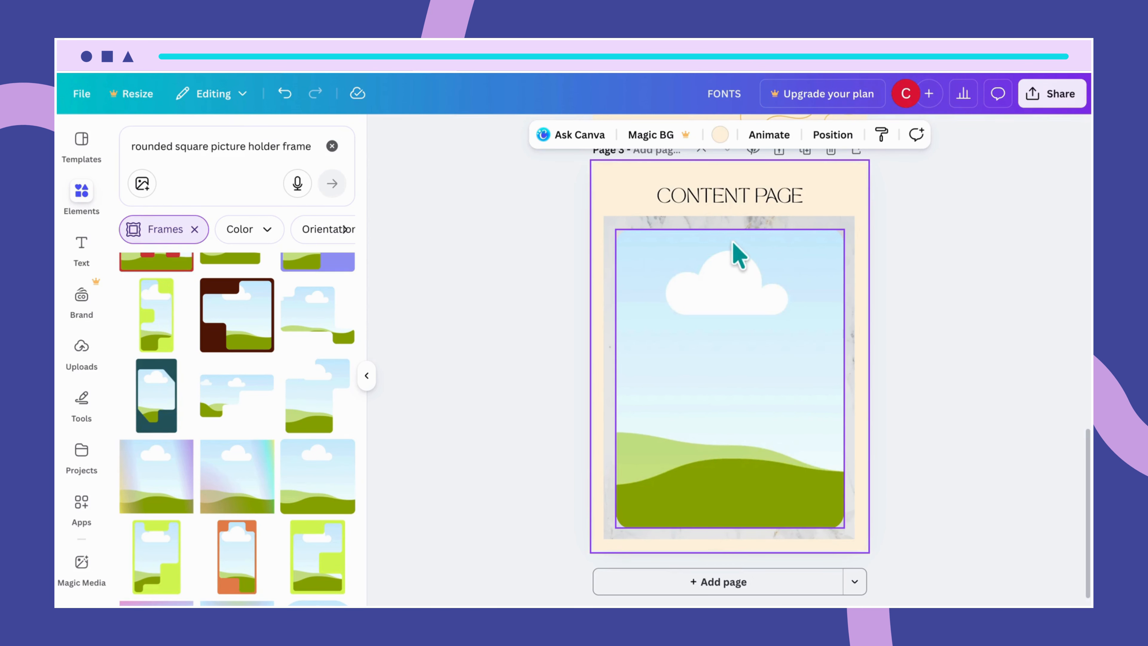
left_click(735, 323)
left_click_drag(733, 323, 738, 334)
left_click(883, 418)
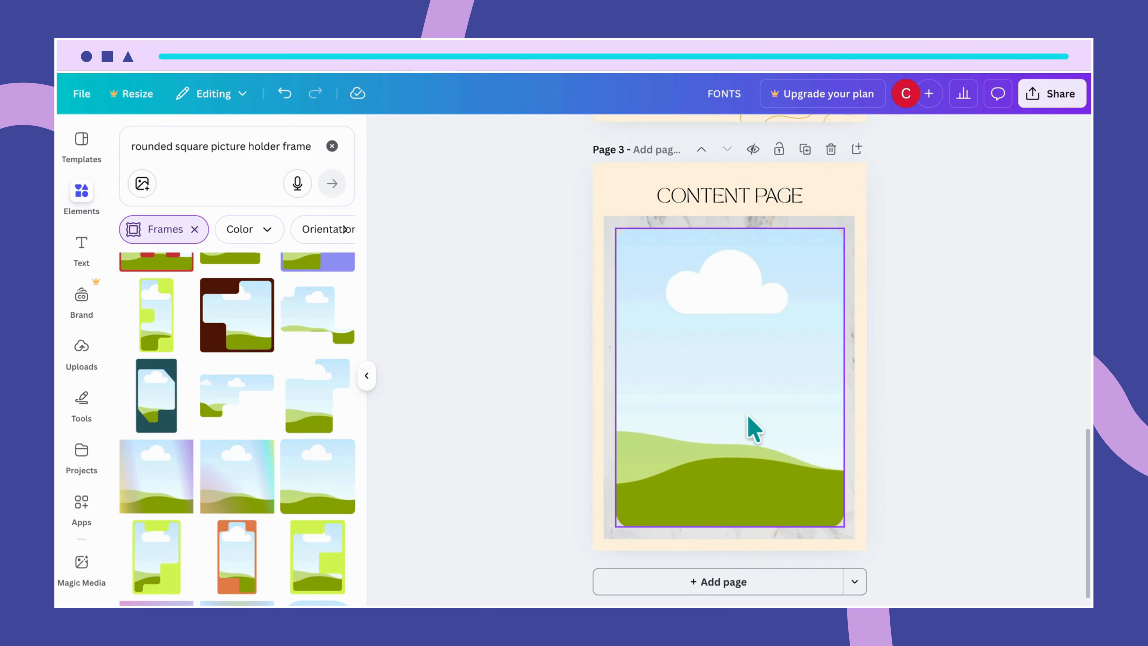
Step: Fill the rounded frame with white (#ffffff) from the document colors
left_click(758, 416)
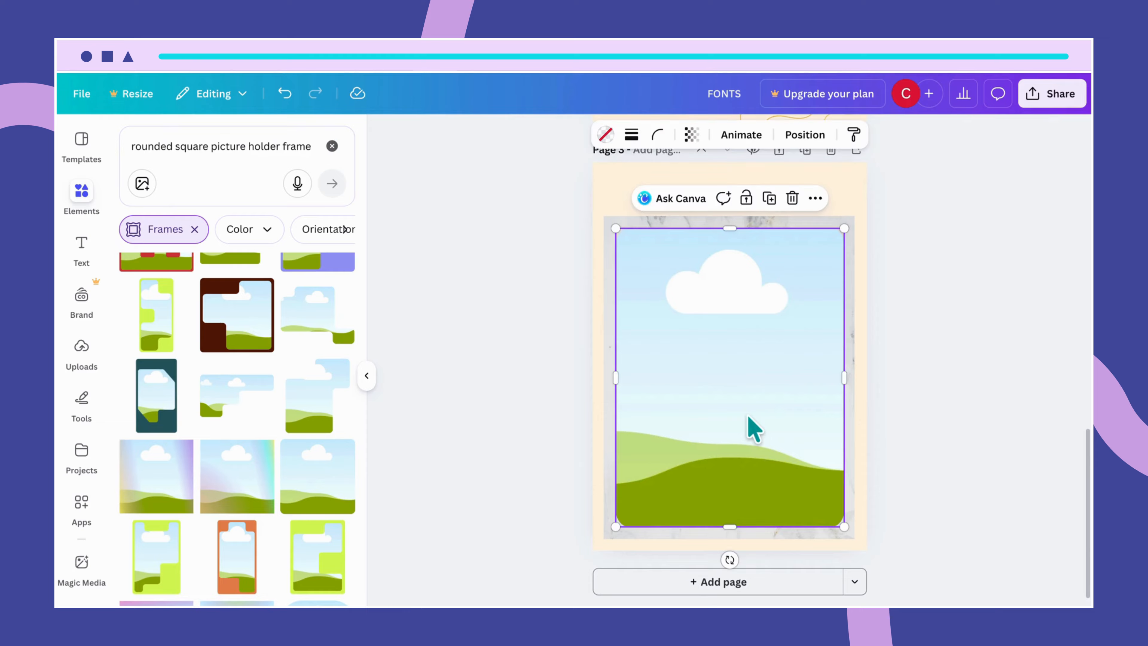
left_click(606, 135)
left_click(338, 244)
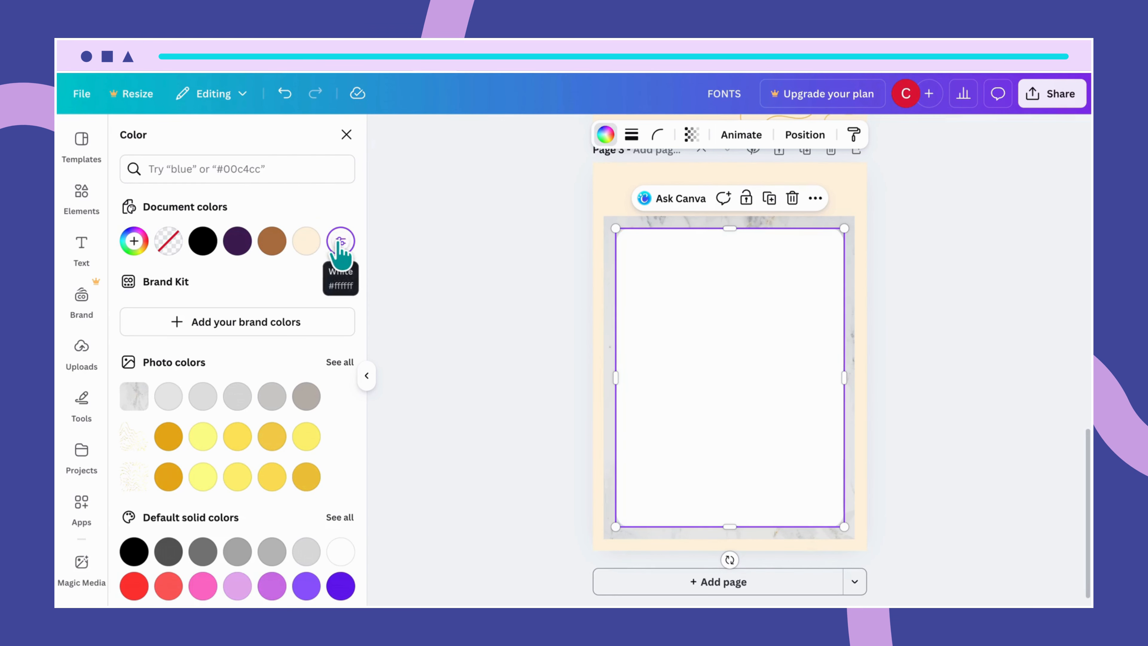
key("Escape")
left_click(906, 432)
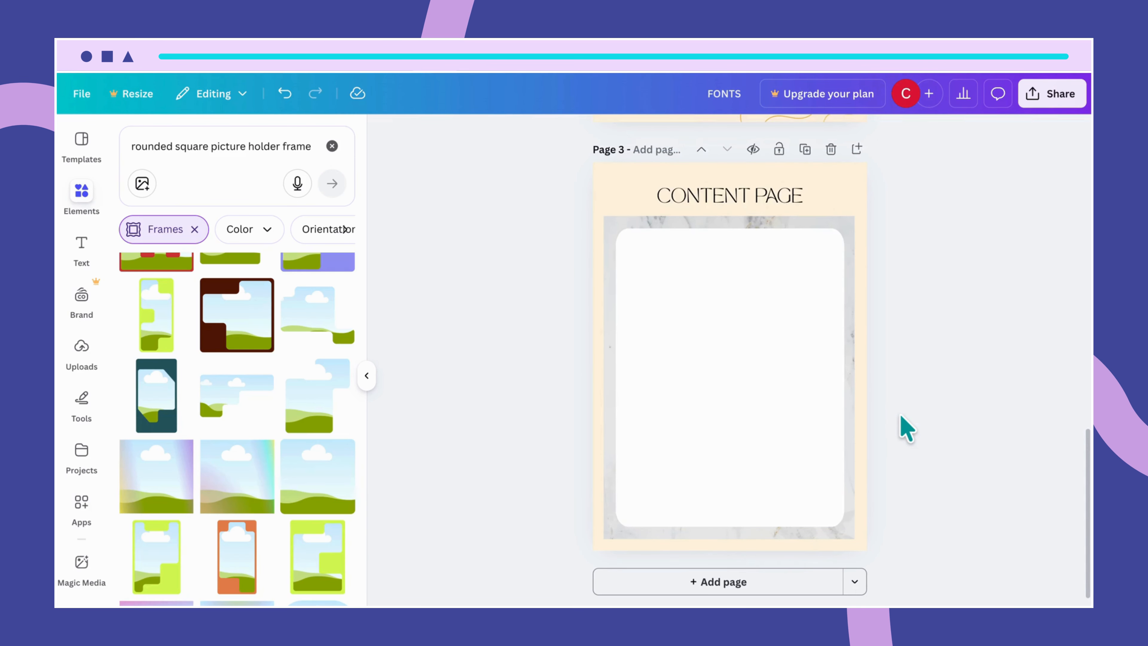
Step: Set the CONTENT PAGE heading's font size to 36
scroll(881, 391, "up", 1)
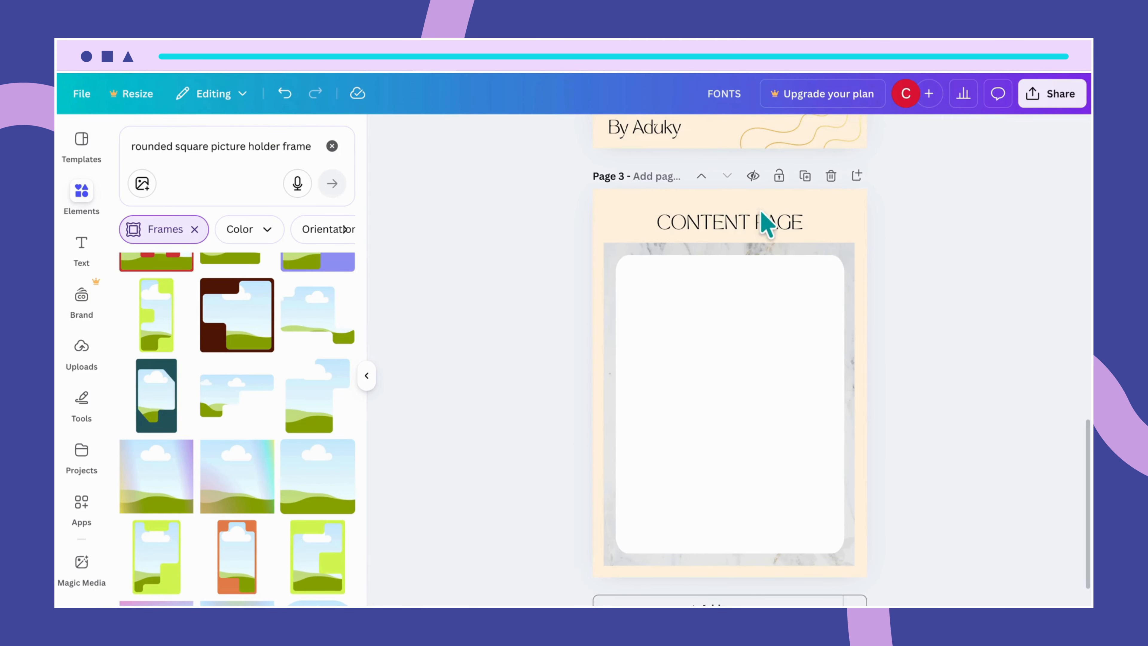
left_click(767, 223)
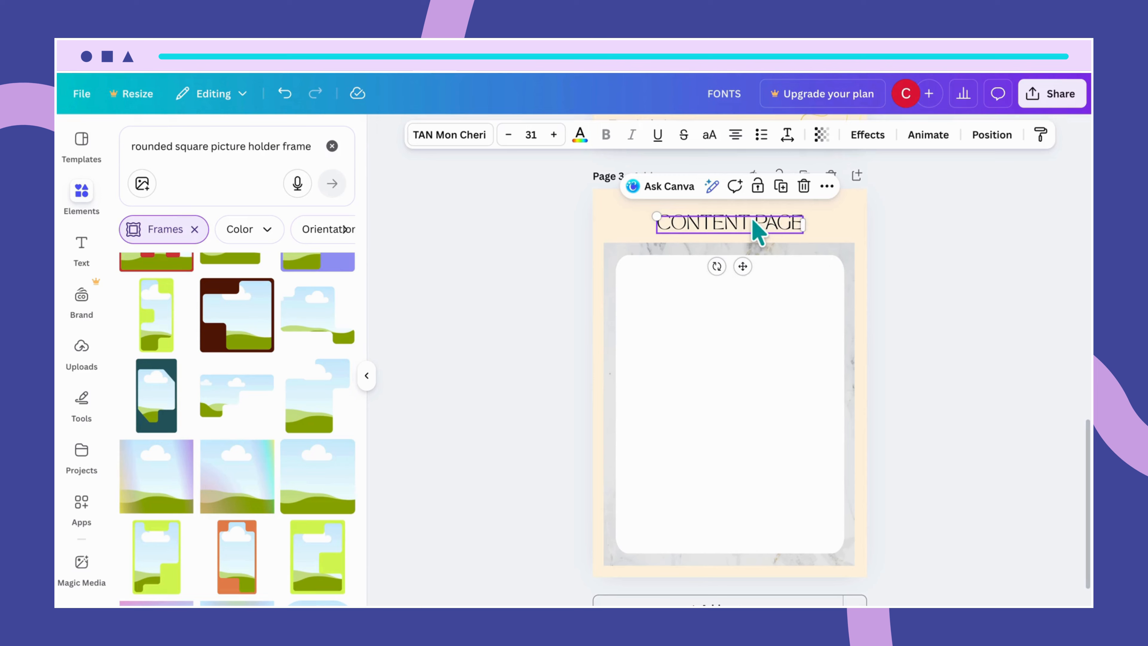
left_click(533, 134)
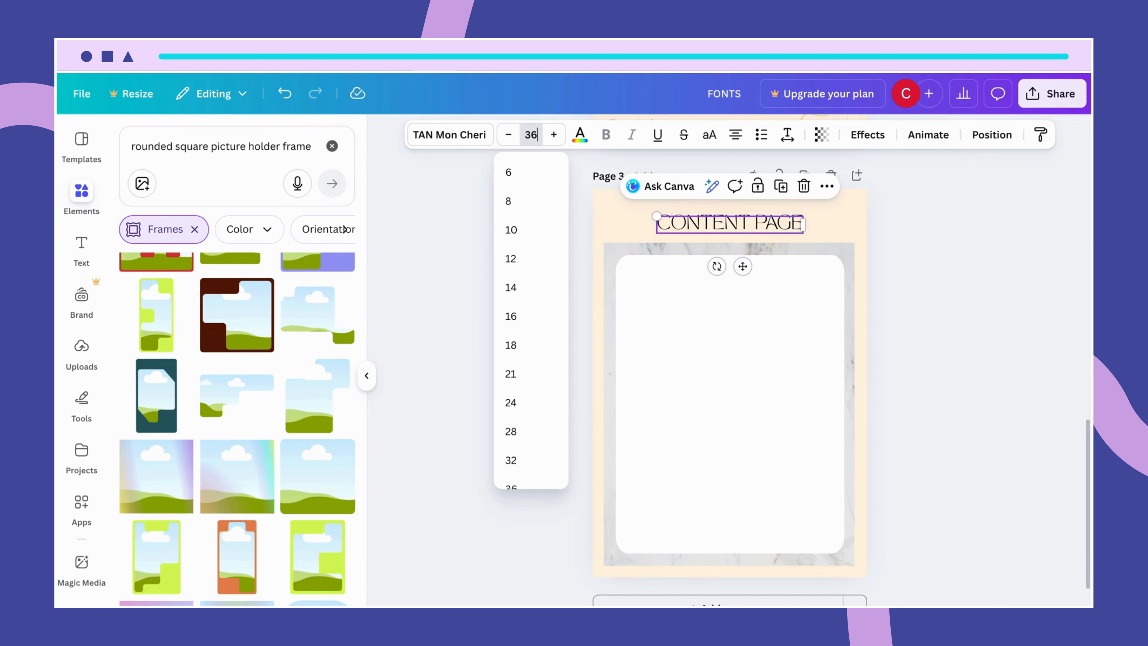
type("36")
key("Return")
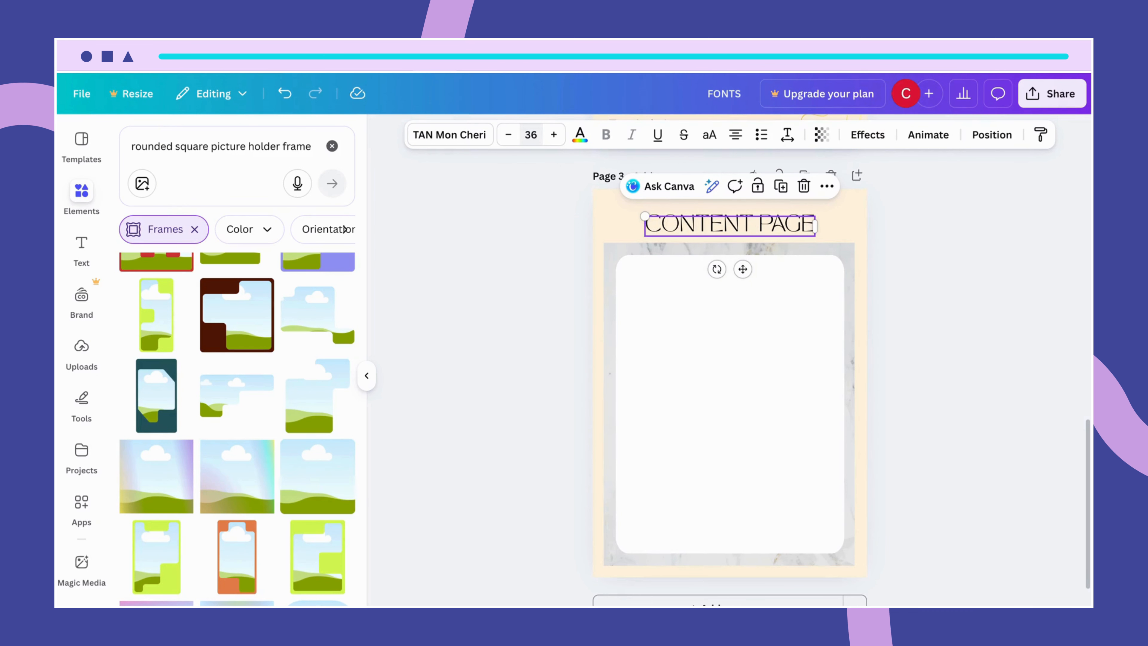
Step: Move the CONTENT PAGE heading slightly upward, centering it in the cream band above the marble image
left_click(730, 350)
left_click(858, 247)
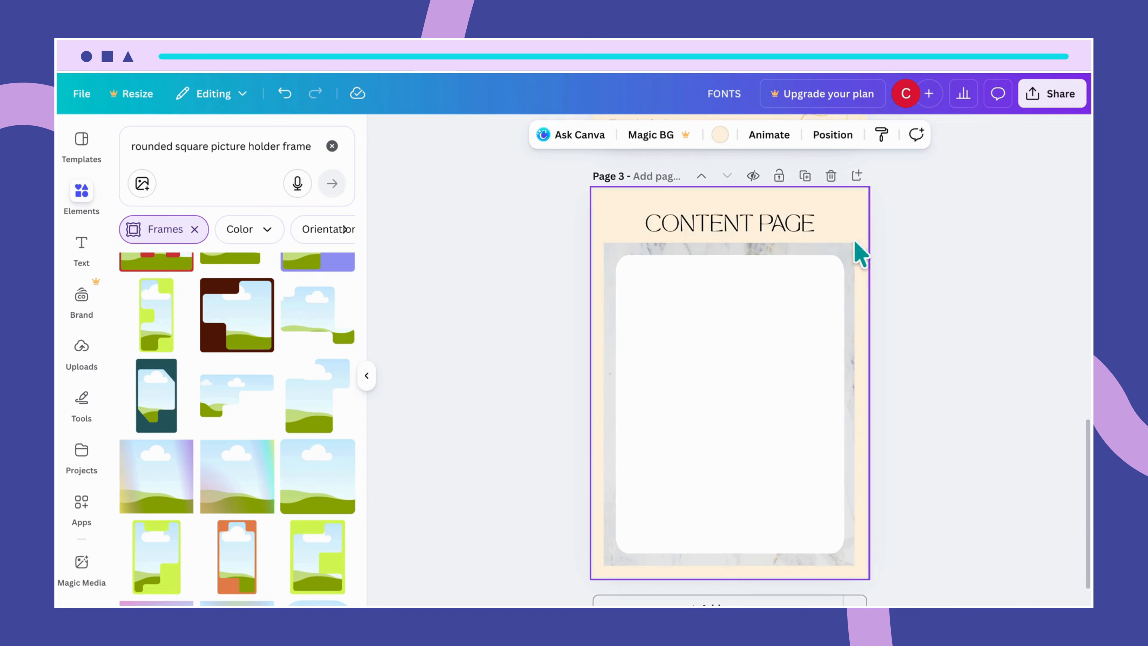
left_click(741, 233)
left_click_drag(740, 229, 739, 225)
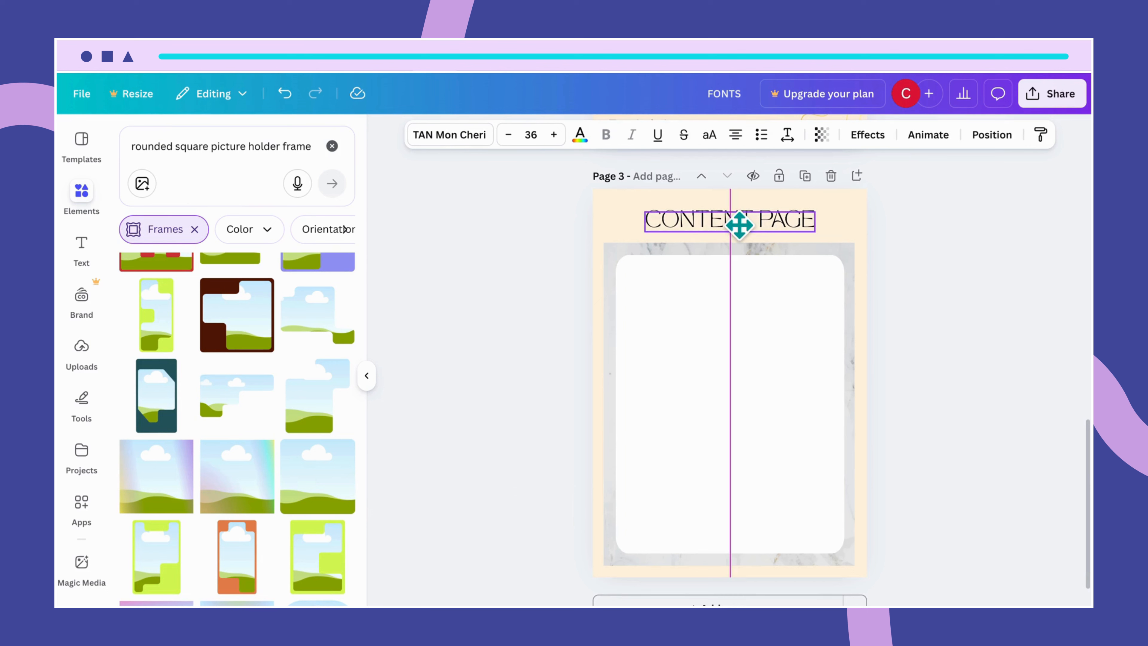
left_click_drag(739, 225, 738, 223)
left_click(836, 233)
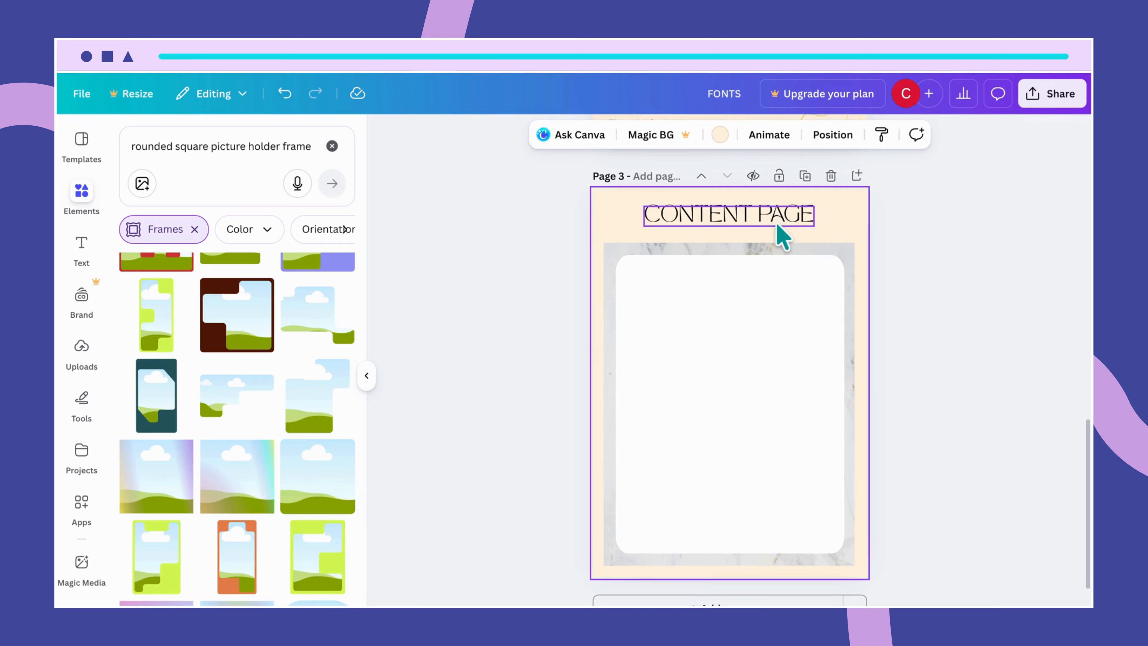
left_click_drag(769, 217, 770, 220)
left_click(832, 283)
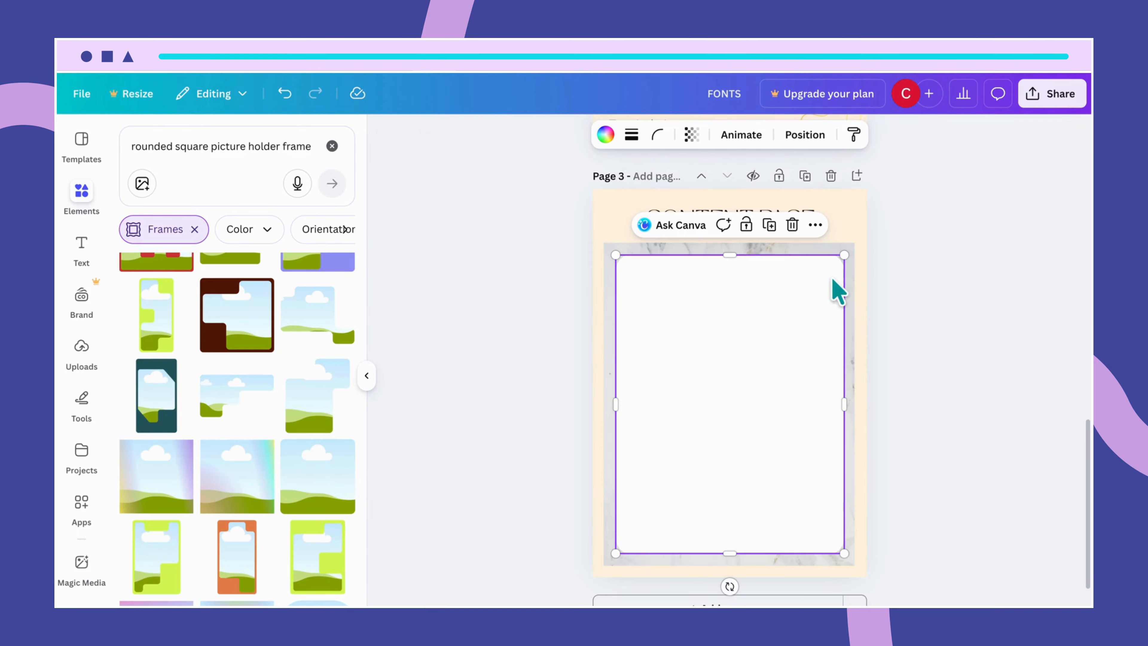
left_click(866, 282)
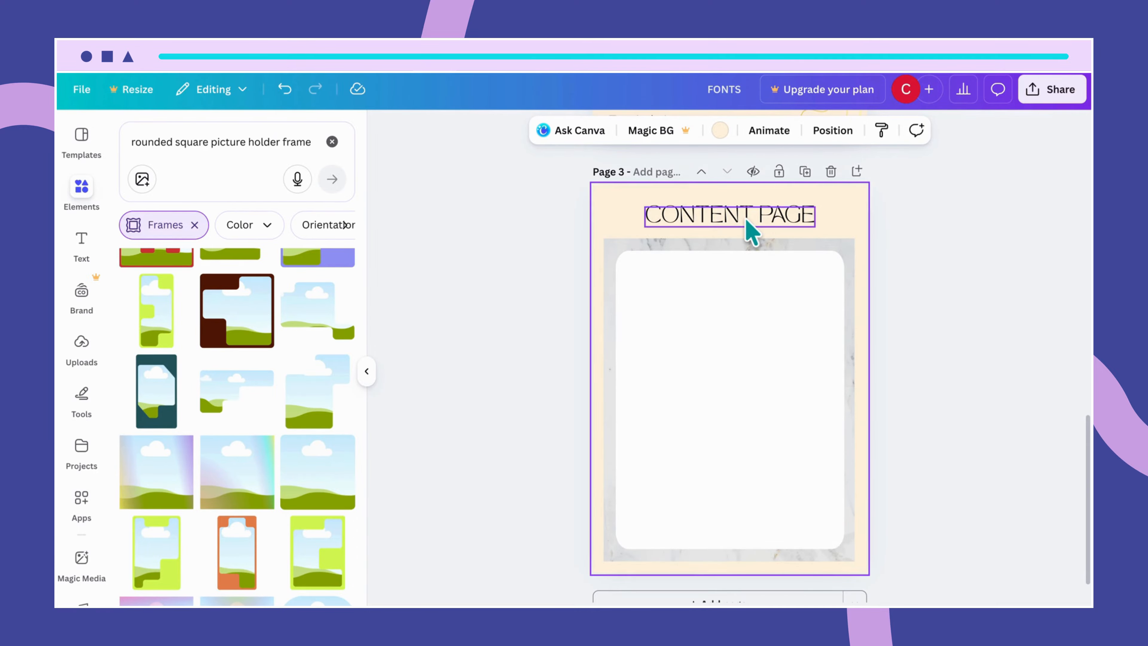
Step: Duplicate the CONTENT PAGE heading and place the copy inside the white panel near its upper edge
left_click(750, 228)
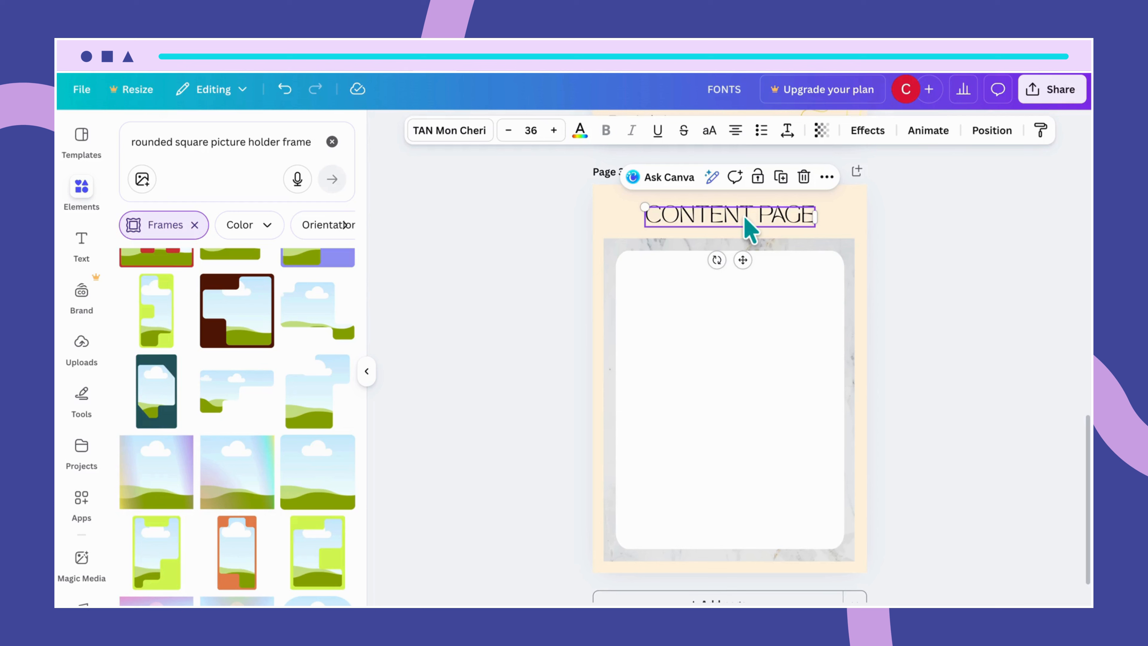
key("ctrl+d")
left_click_drag(749, 228, 722, 274)
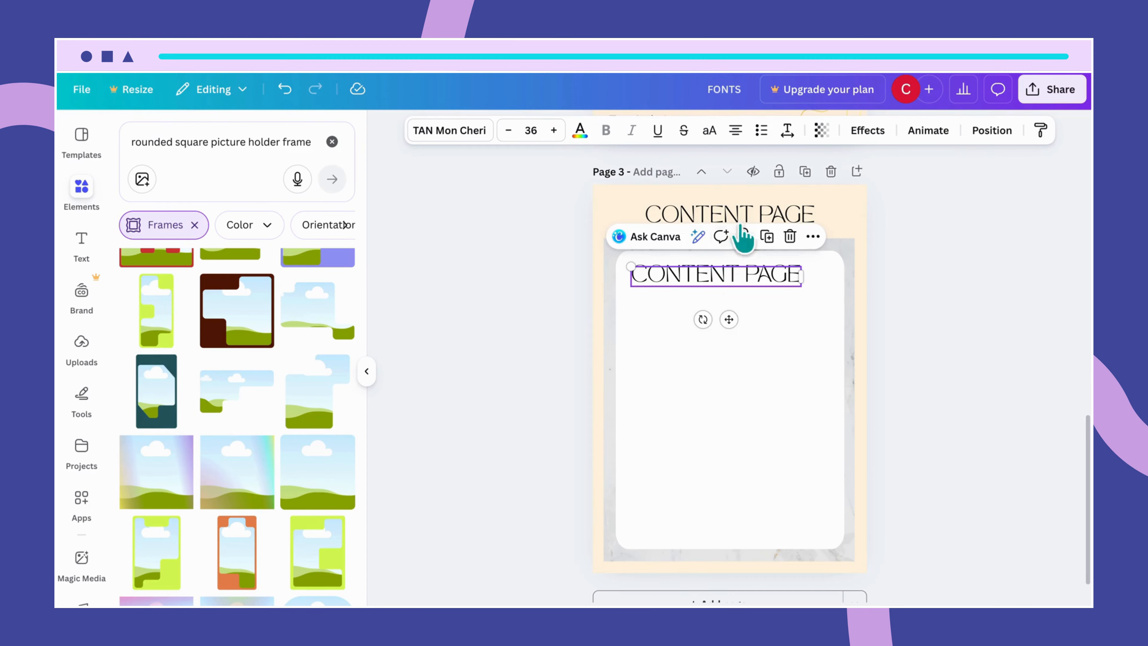
Step: Left-align the duplicated heading and replace its text with "Page 1"
left_click(738, 133)
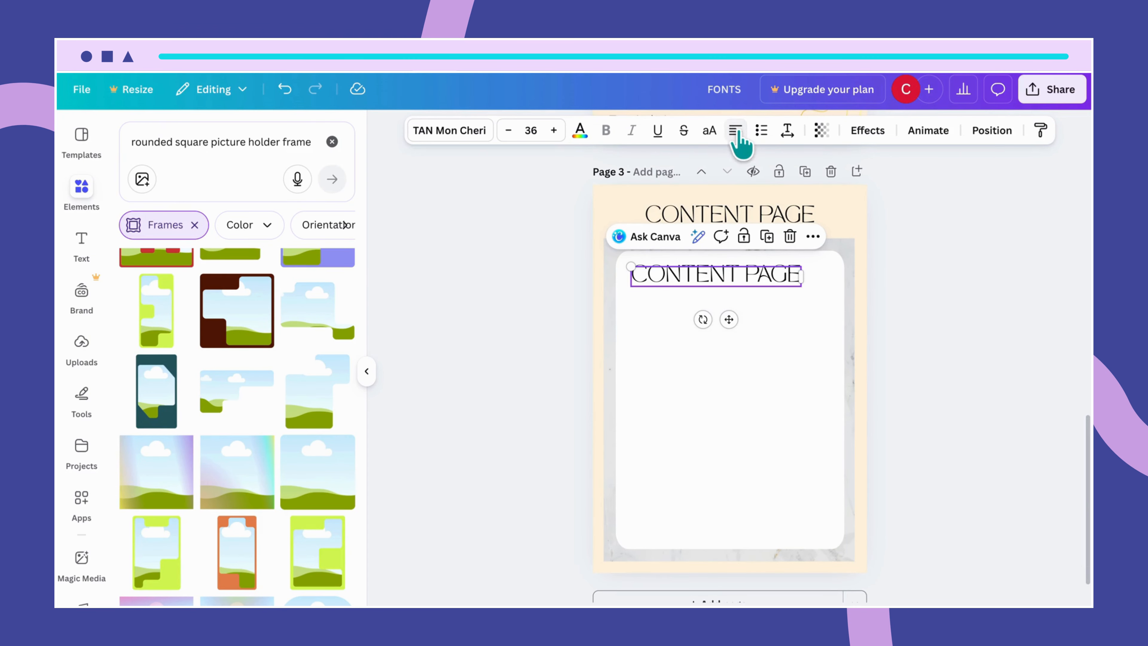
double_click(708, 276)
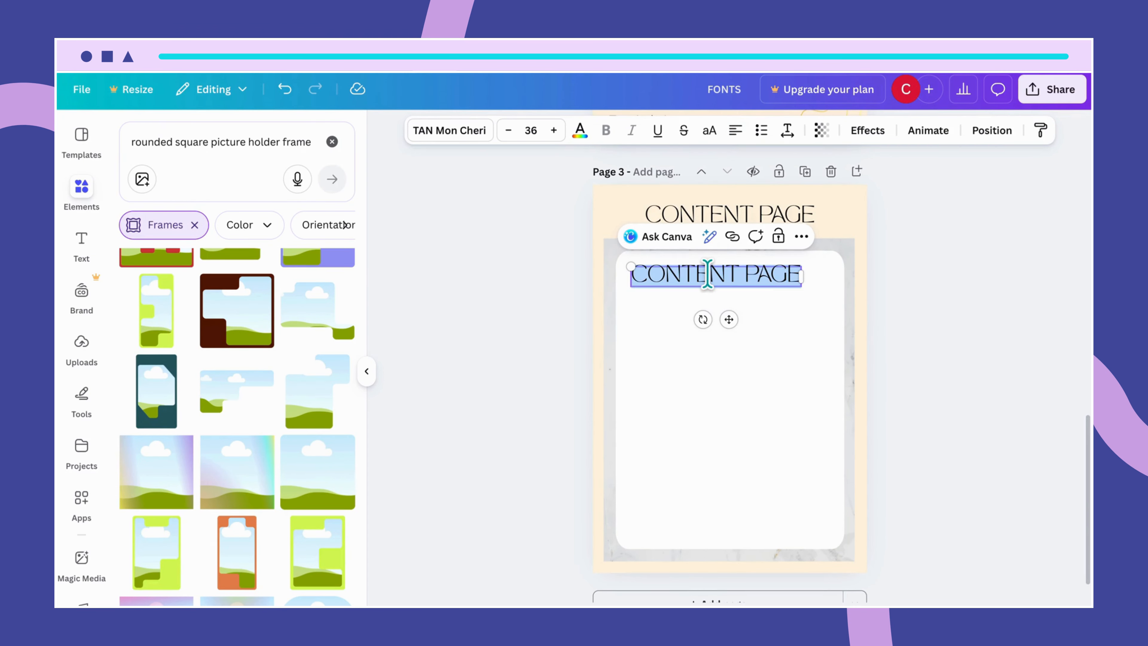
type("Page 1")
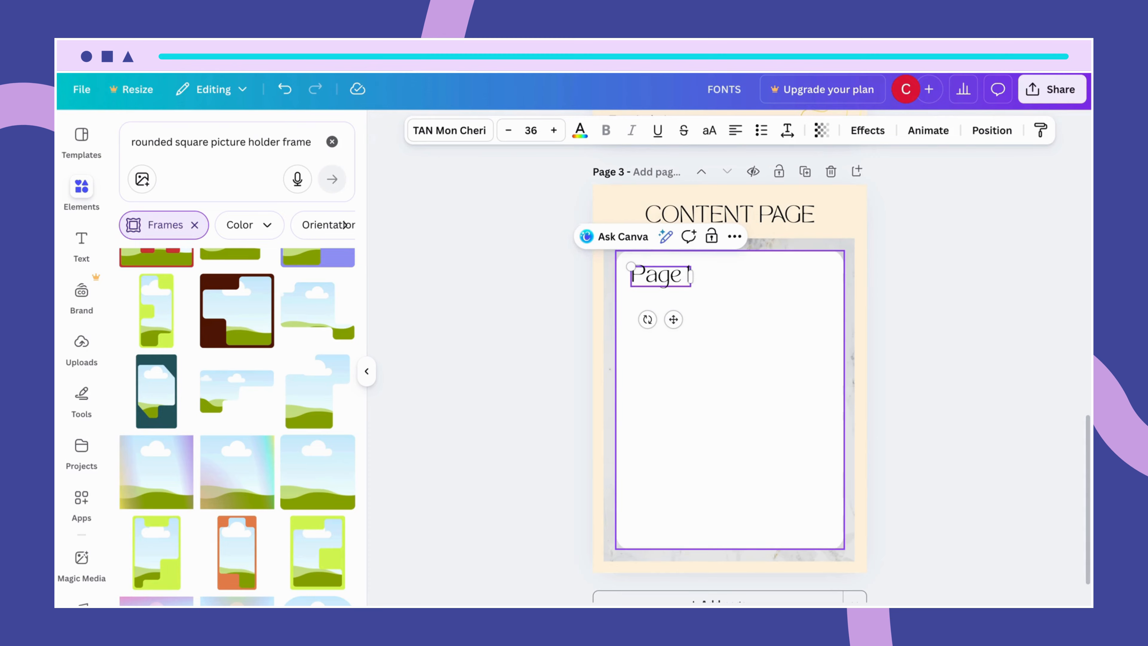
left_click(777, 344)
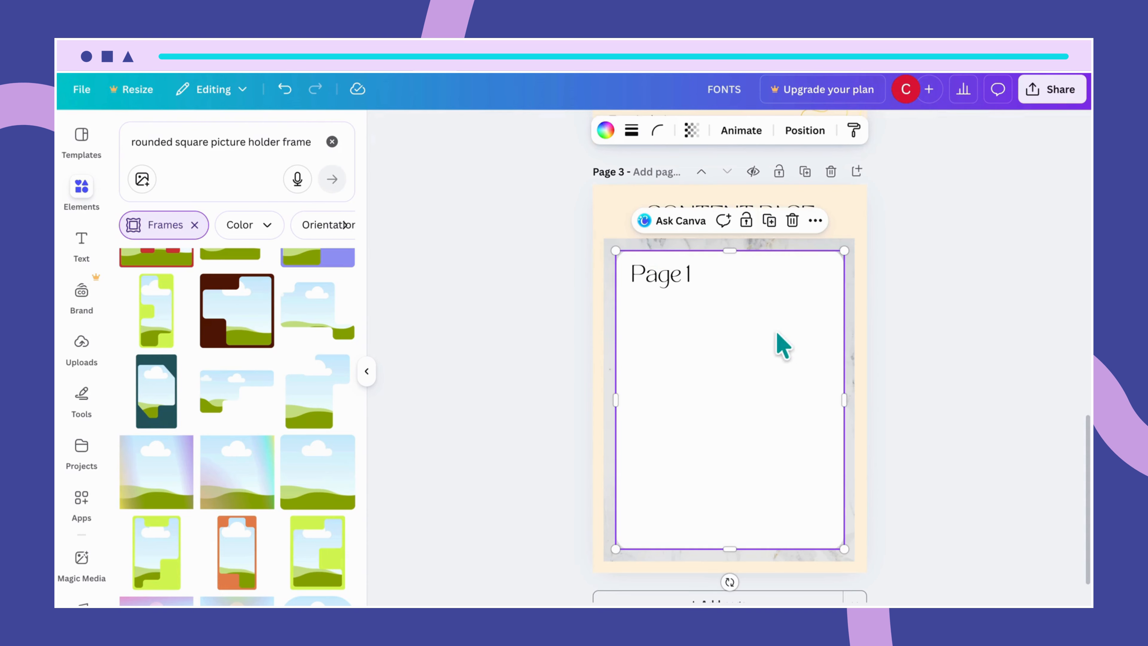
Step: Set the Page 1 label's font size to 18
left_click(682, 282)
left_click(530, 130)
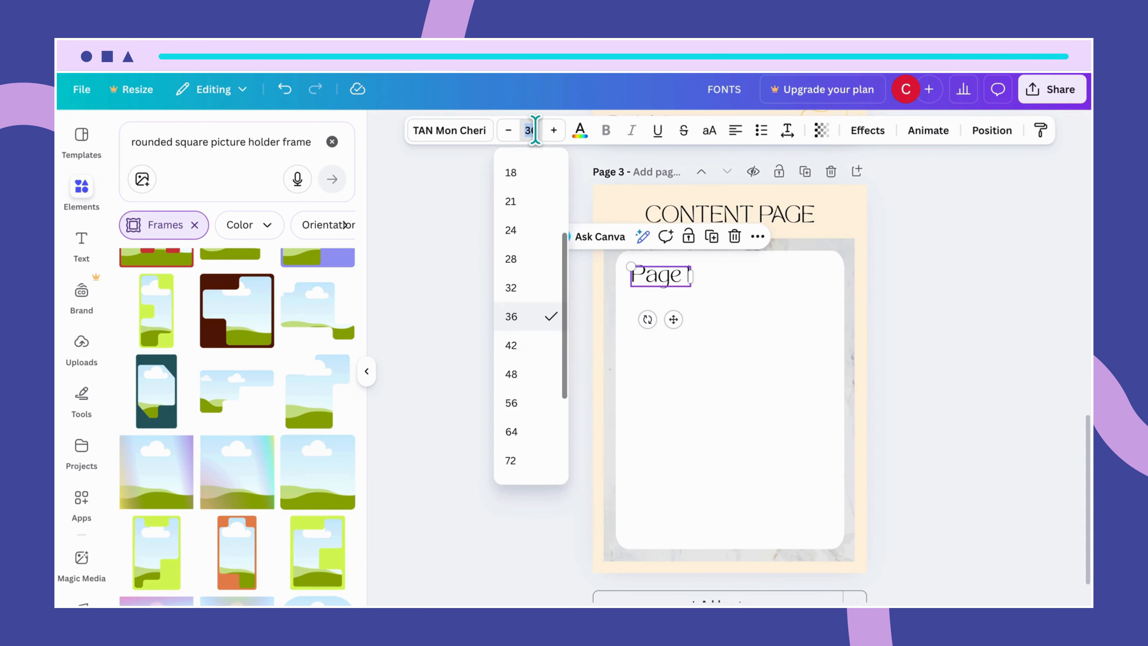
type("18")
key("Return")
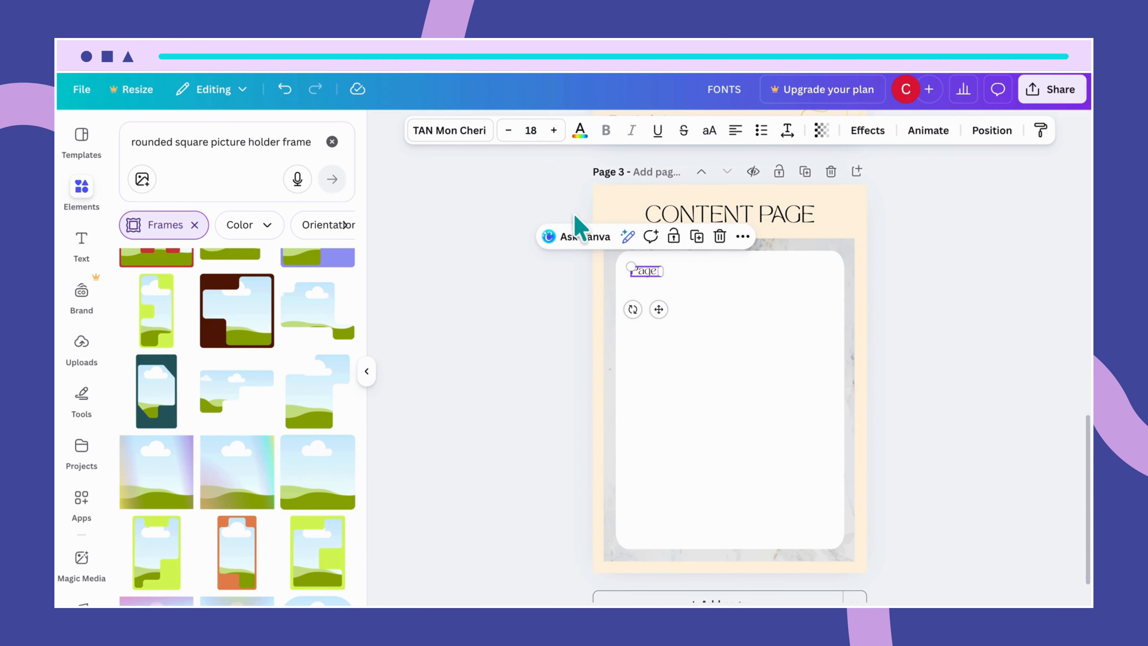
left_click(695, 308)
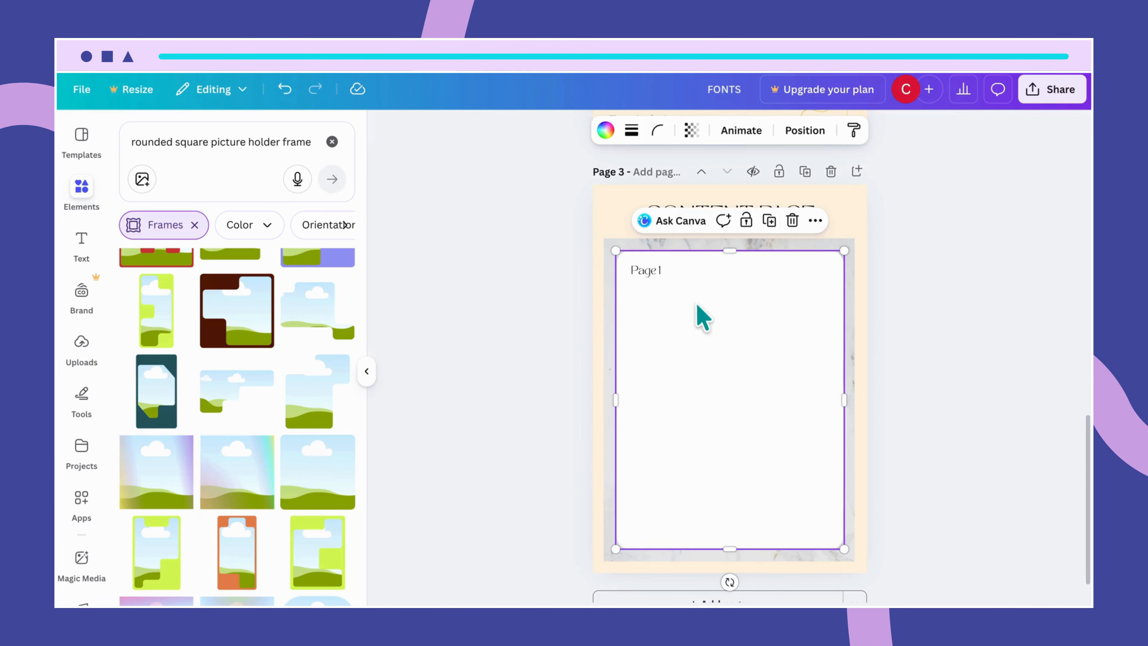
left_click(658, 274)
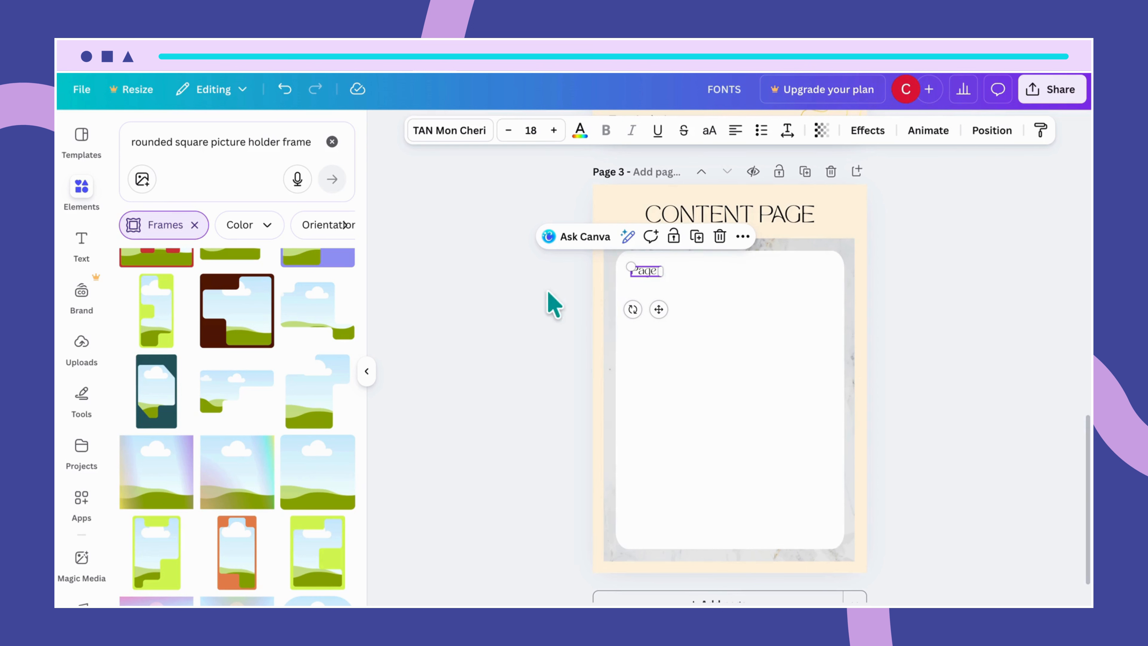
Step: Search the elements for "rounded square" and add the solid rounded square shape to the content page
left_click(332, 142)
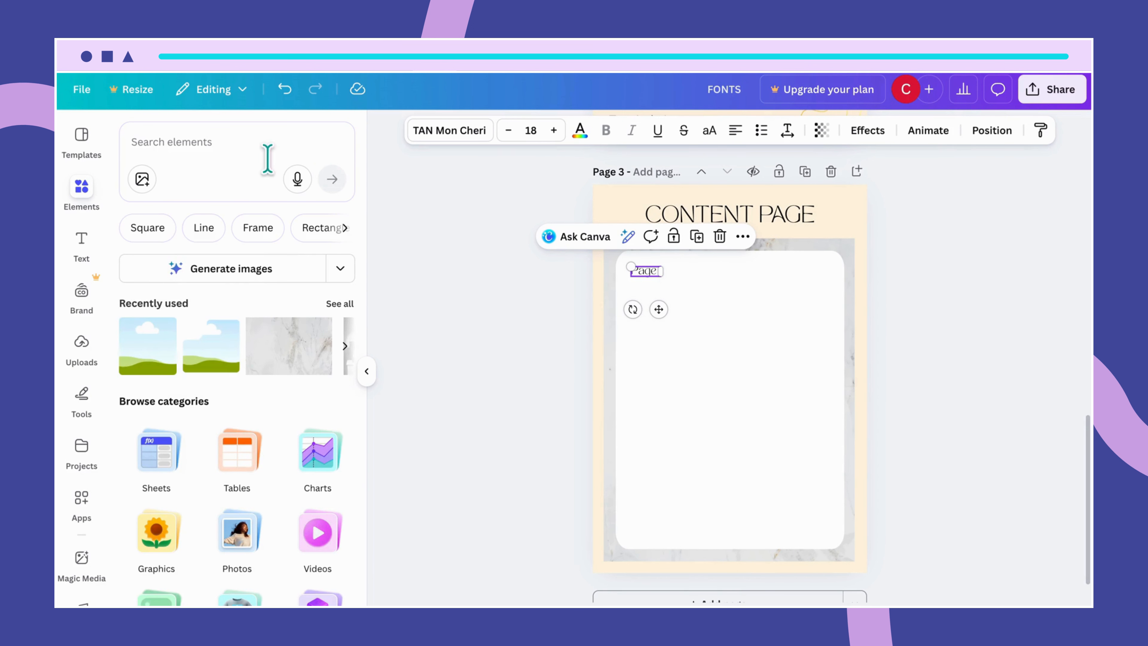
left_click(217, 144)
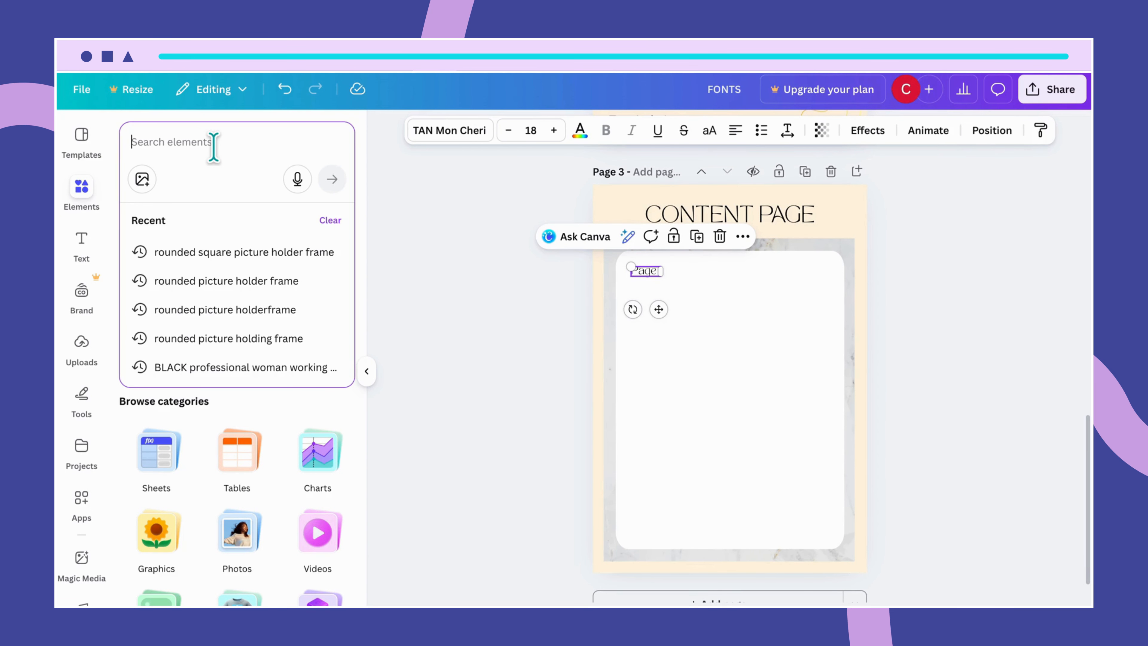
type("su")
key("BackSpace")
key("BackSpace")
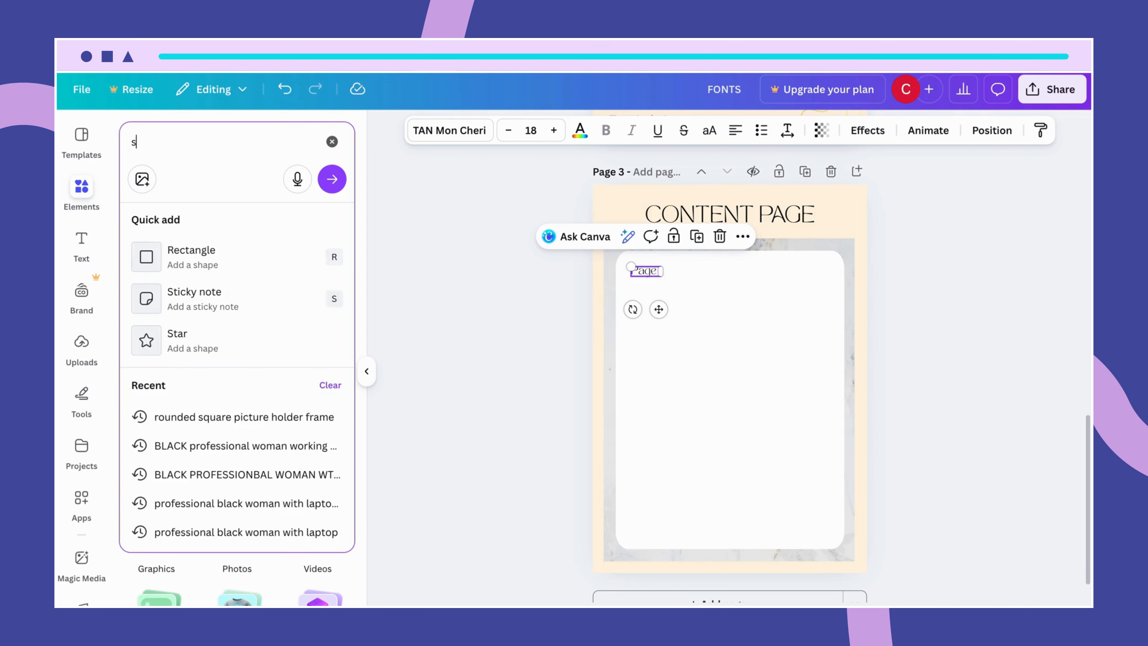
type("r")
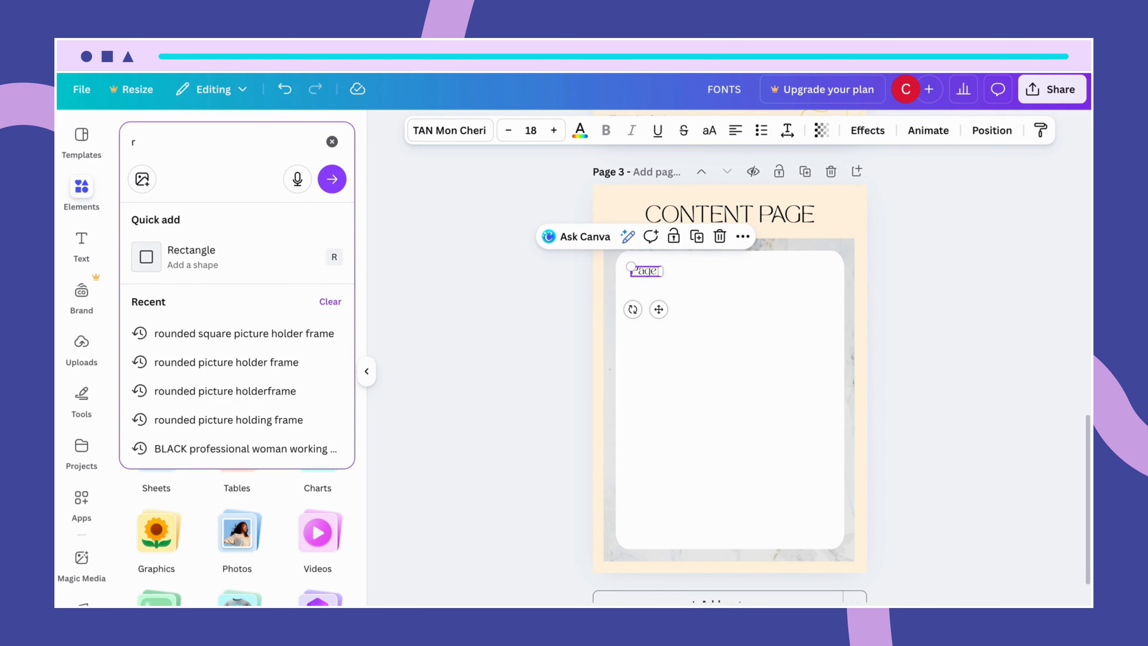
type("ounded square")
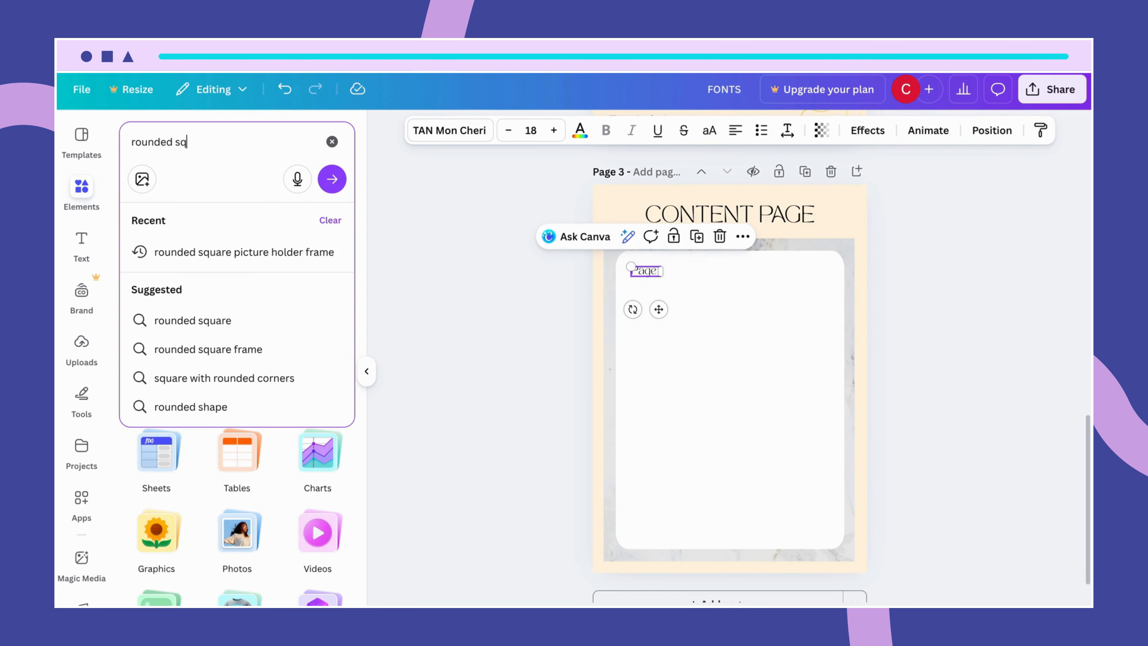
key("Return")
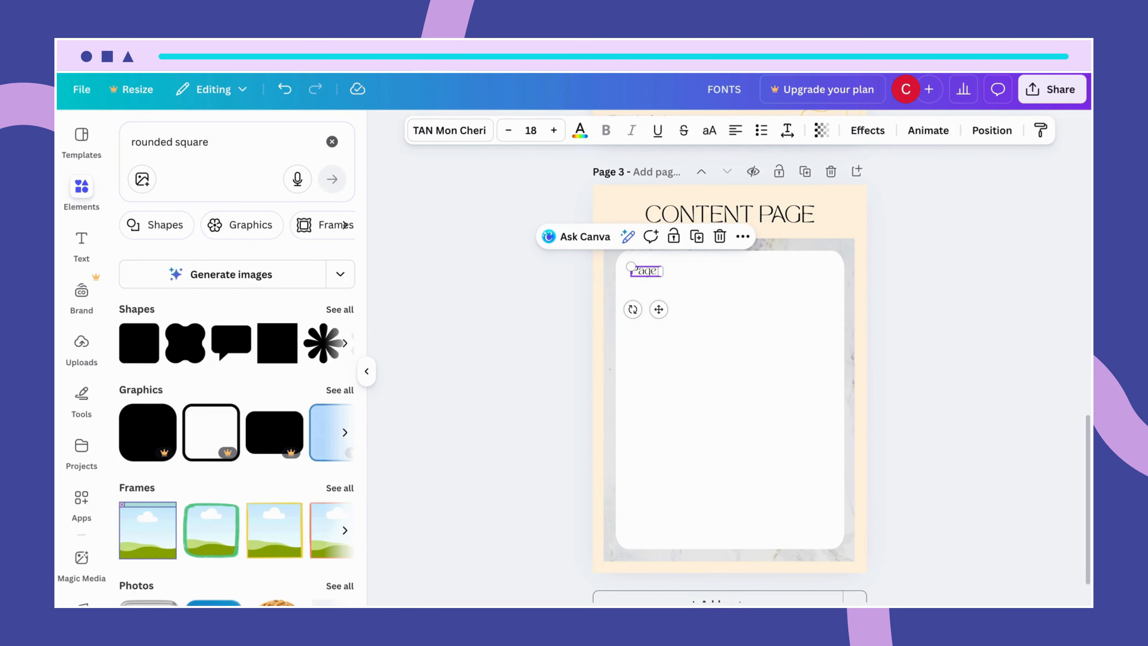
left_click(144, 349)
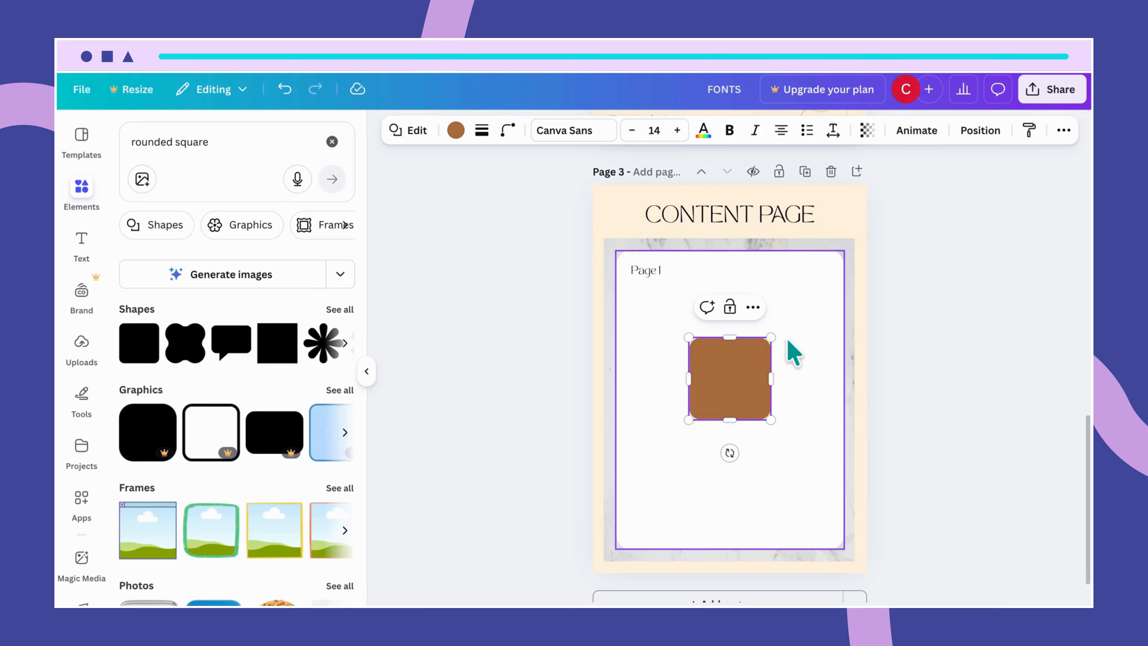
Step: Stretch the rounded square sideways in both directions into a bar nearly as wide as the white panel
left_click_drag(770, 378, 835, 374)
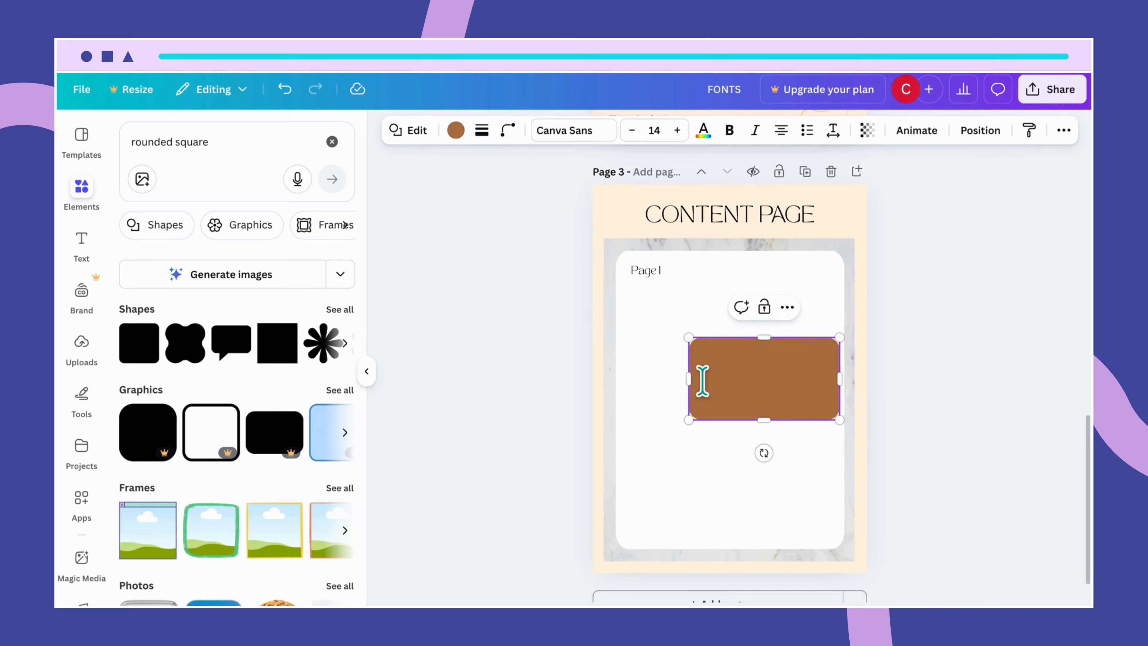
left_click_drag(689, 379, 636, 380)
left_click(825, 314)
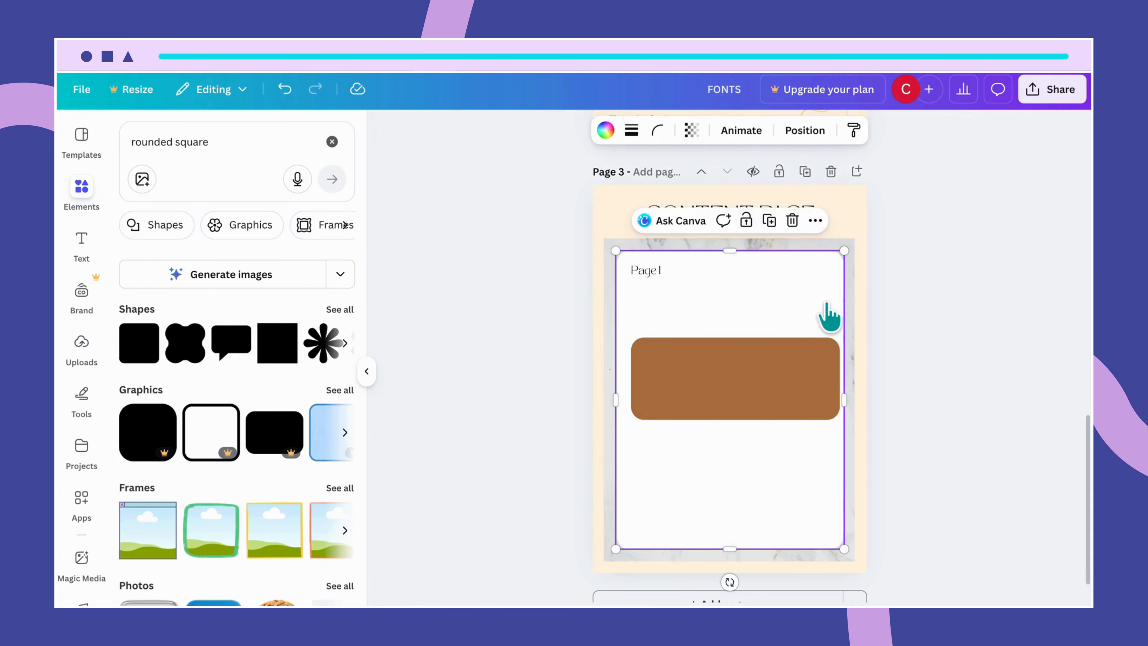
Step: Move the rounded bar directly beneath the Page 1 label and shrink it to a slimmer size, centered on the panel
left_click_drag(787, 384, 779, 318)
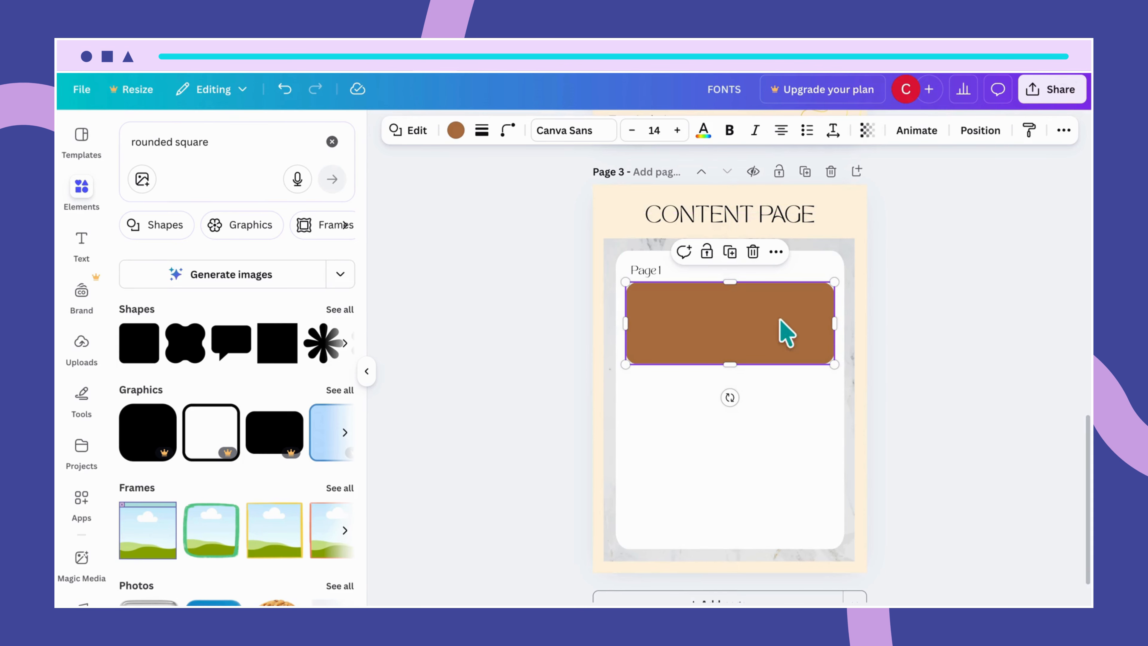
left_click_drag(620, 367, 645, 325)
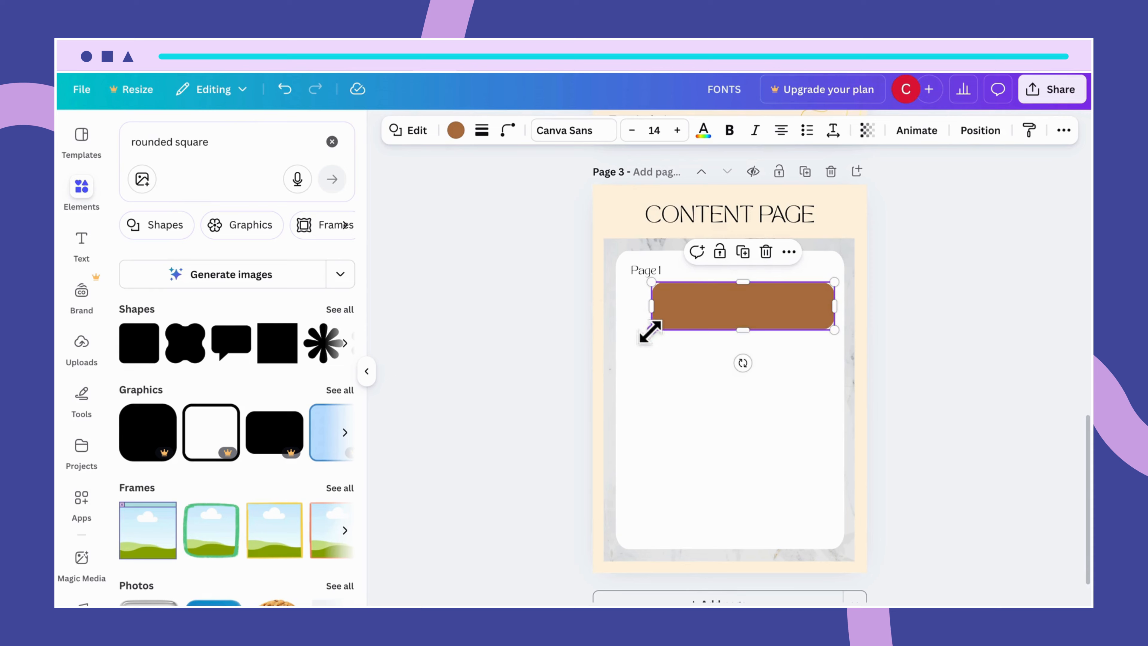
left_click_drag(741, 313, 720, 303)
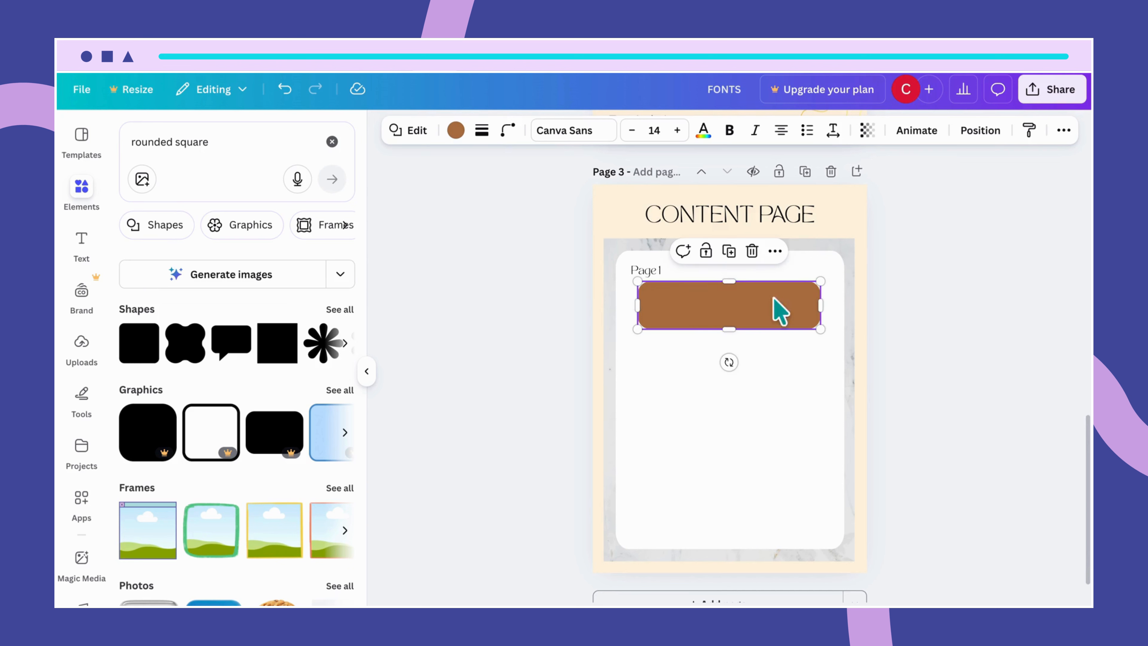
Step: Widen the rounded bar slightly and align its left edge with the Page 1 label
left_click_drag(821, 301, 828, 303)
left_click(795, 379)
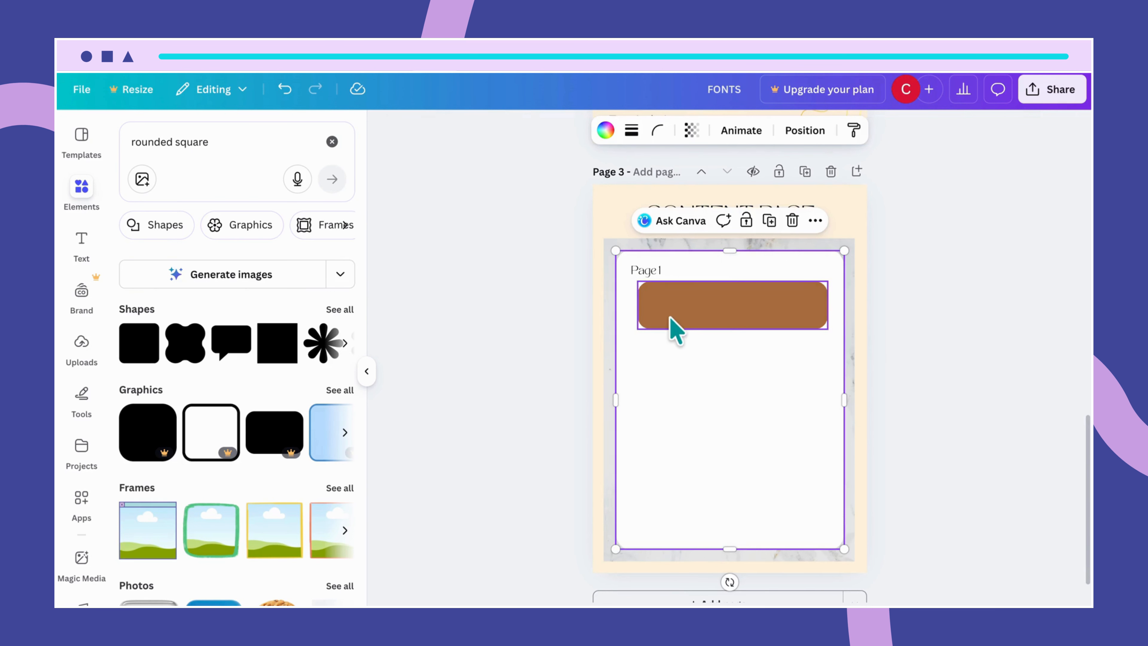
left_click_drag(674, 323, 666, 309)
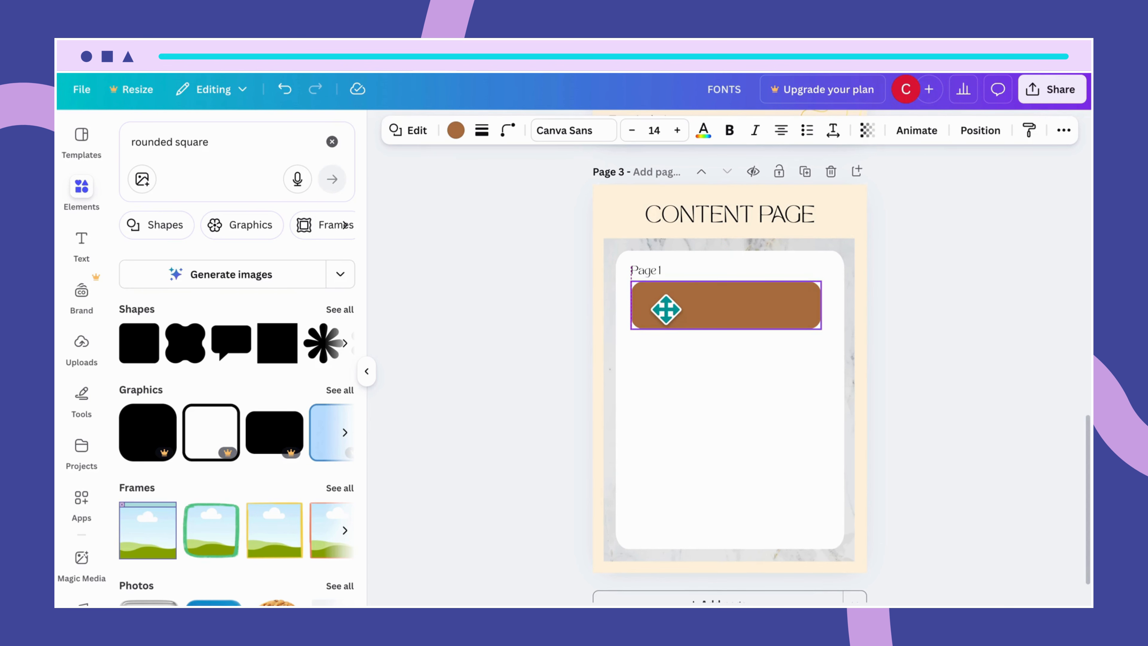
left_click(804, 373)
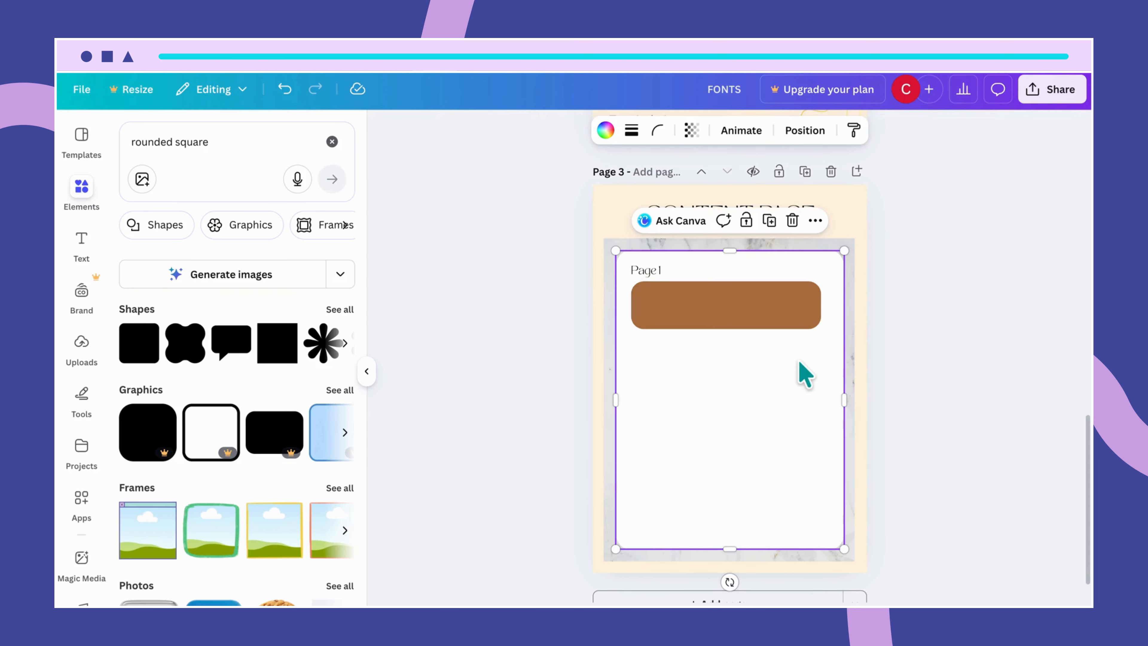
Step: Fill the rounded bar with the light cream color from the document colors
left_click(777, 315)
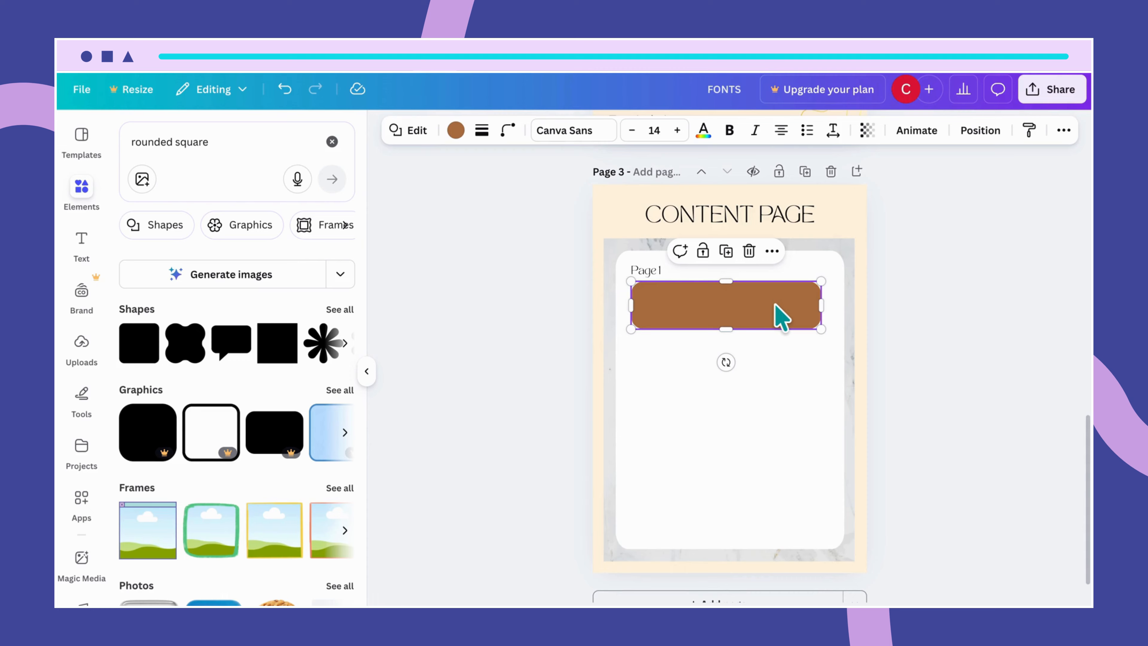
left_click(772, 302)
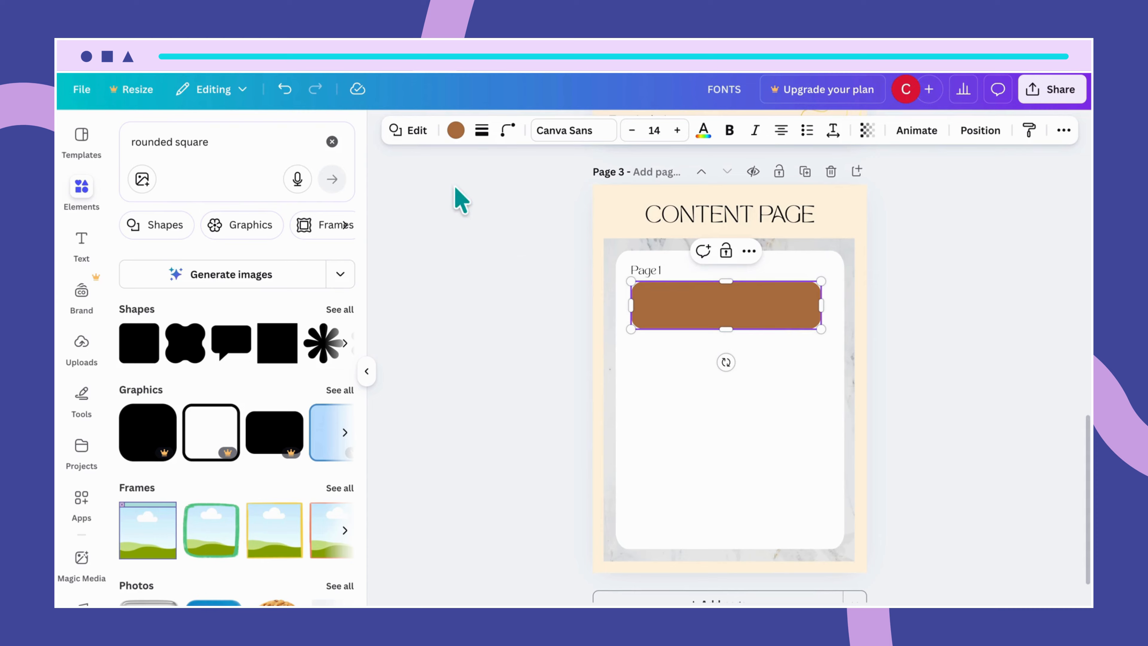
left_click(456, 131)
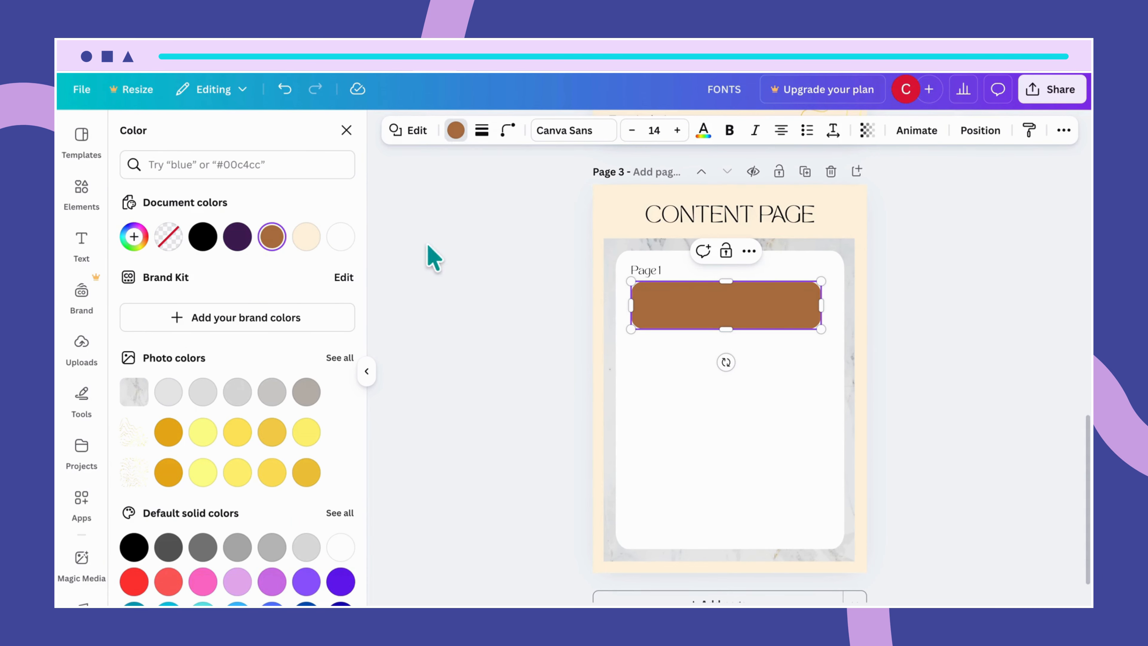
left_click(307, 237)
left_click(799, 364)
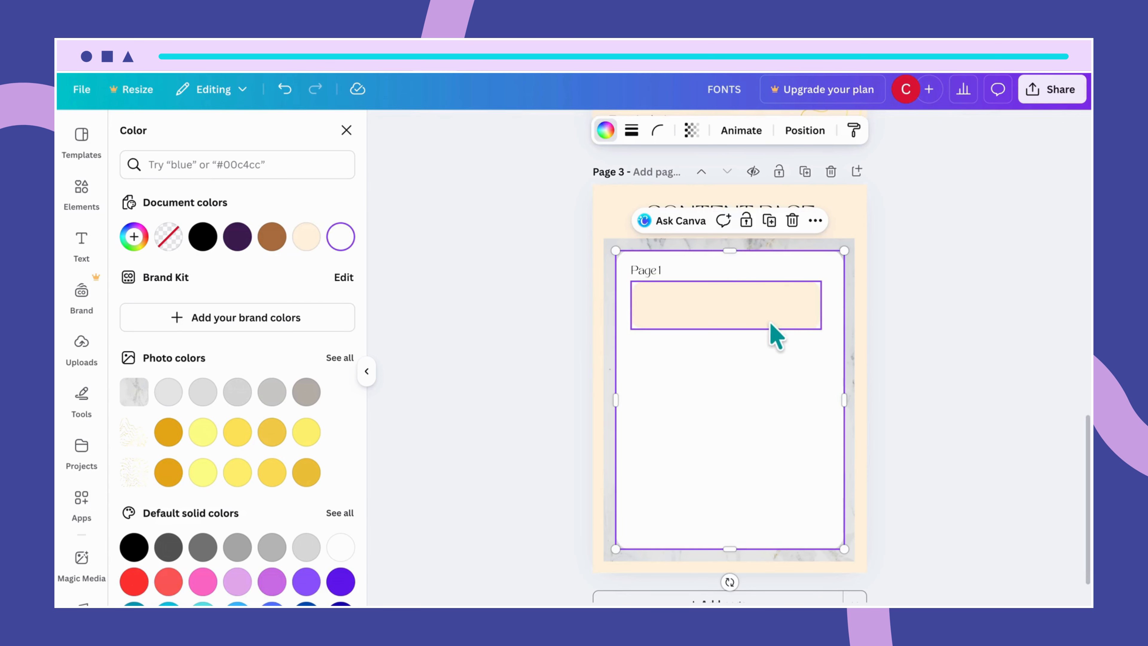
left_click(767, 312)
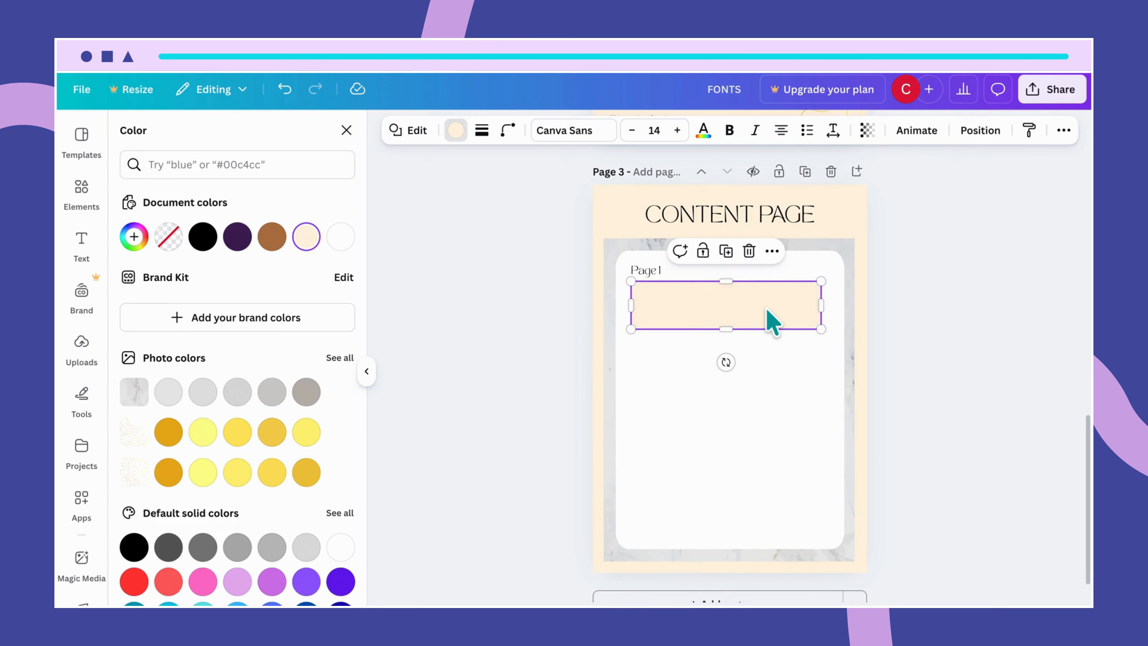
Step: Group the white panel with the marble background and lock the group in place
left_click(798, 396)
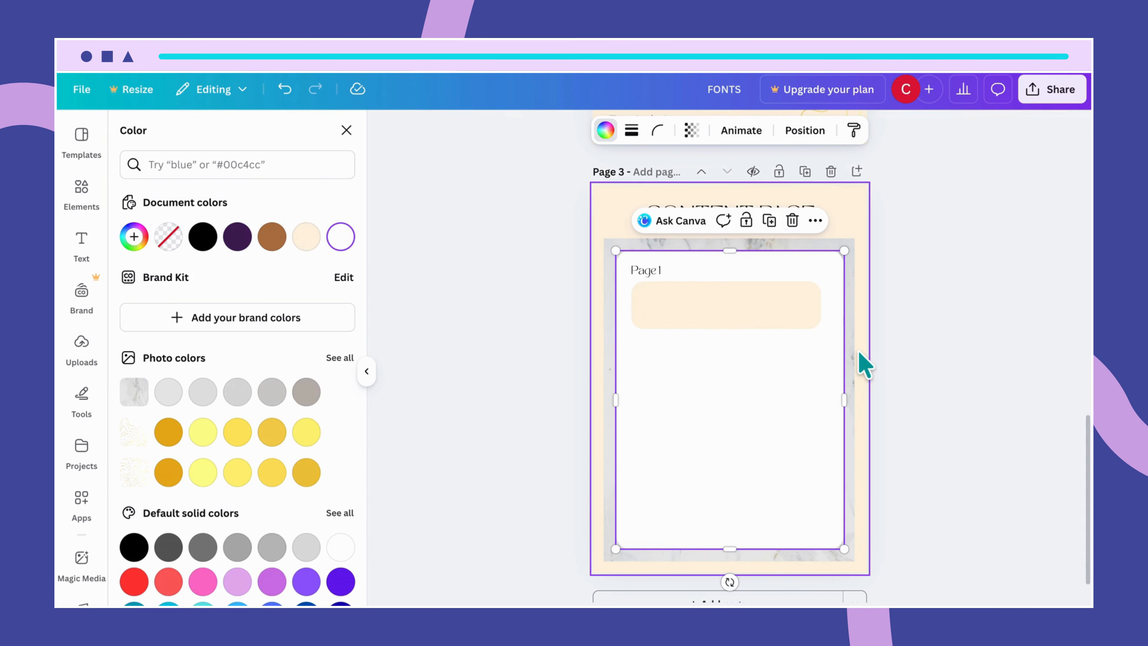
left_click(840, 359)
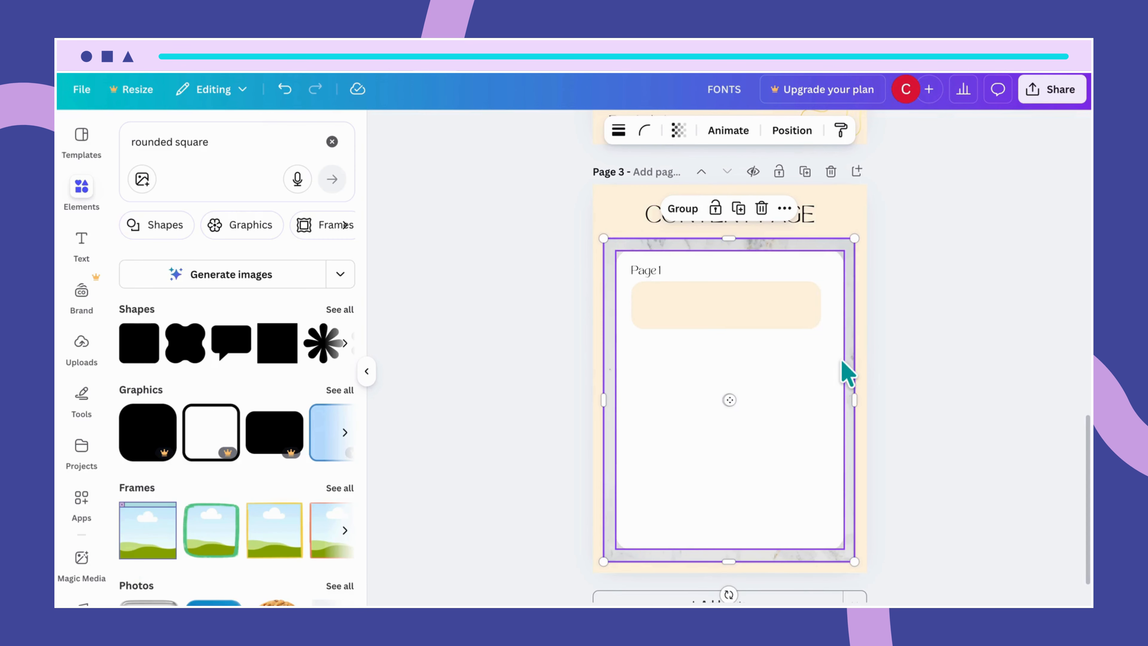
left_click(684, 212)
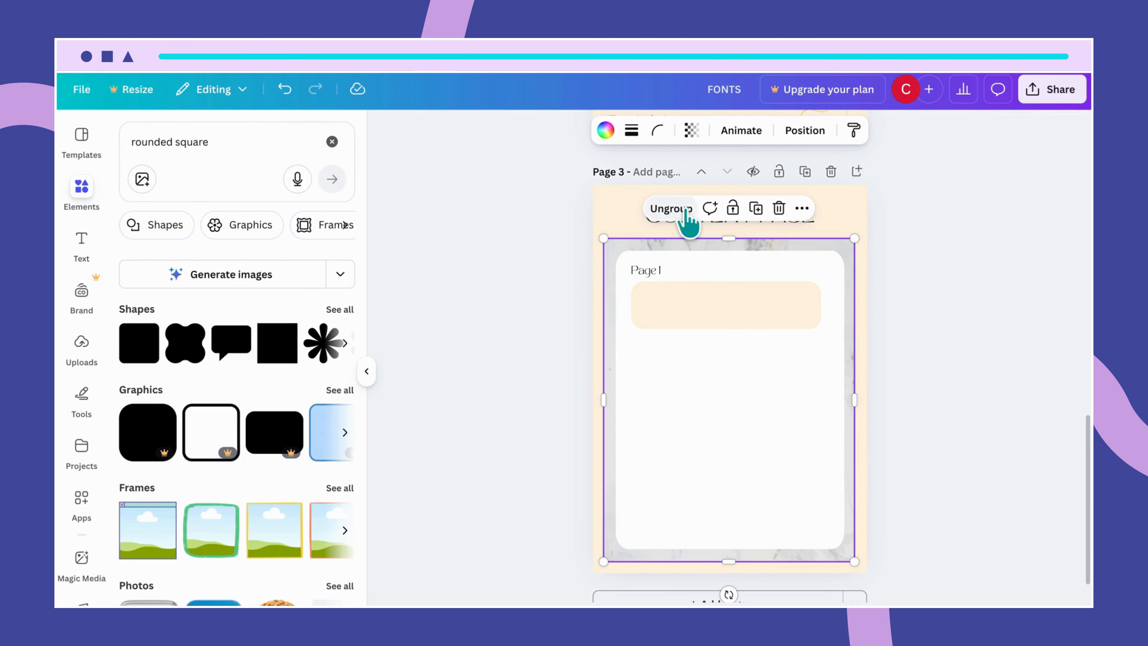
left_click(733, 208)
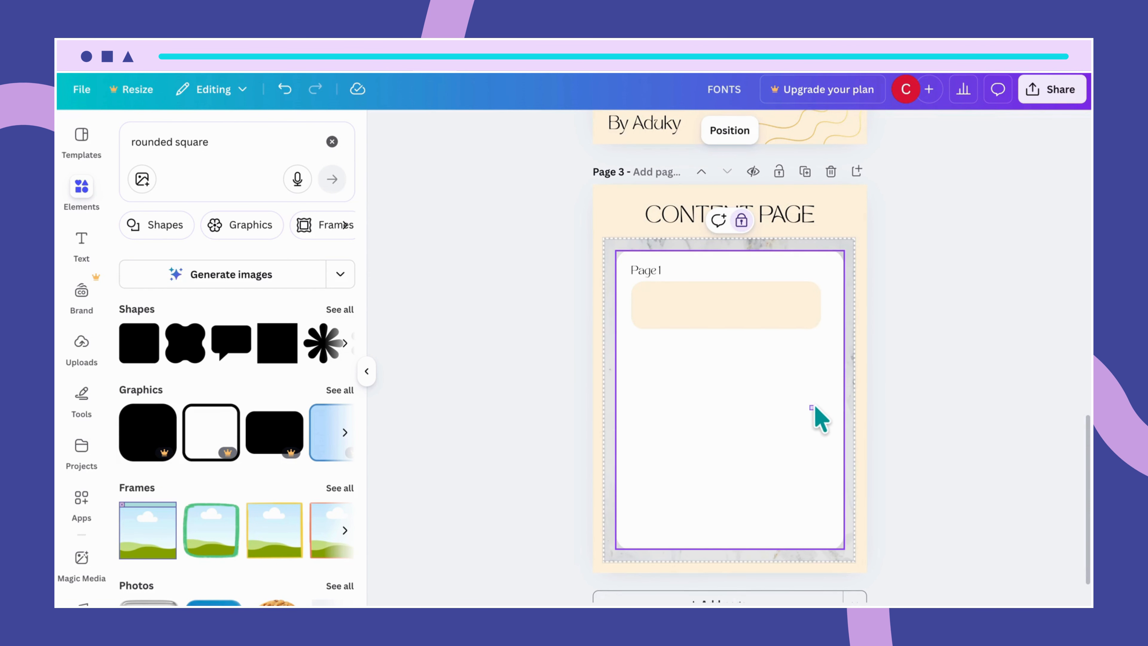
left_click_drag(814, 406, 829, 418)
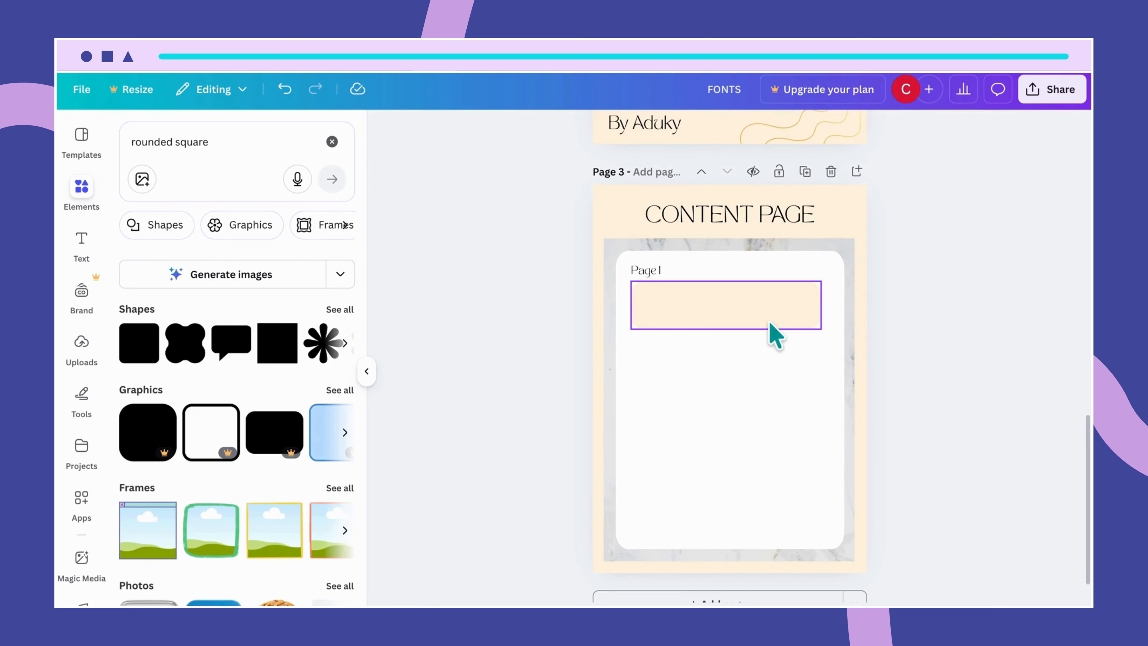
left_click(791, 371)
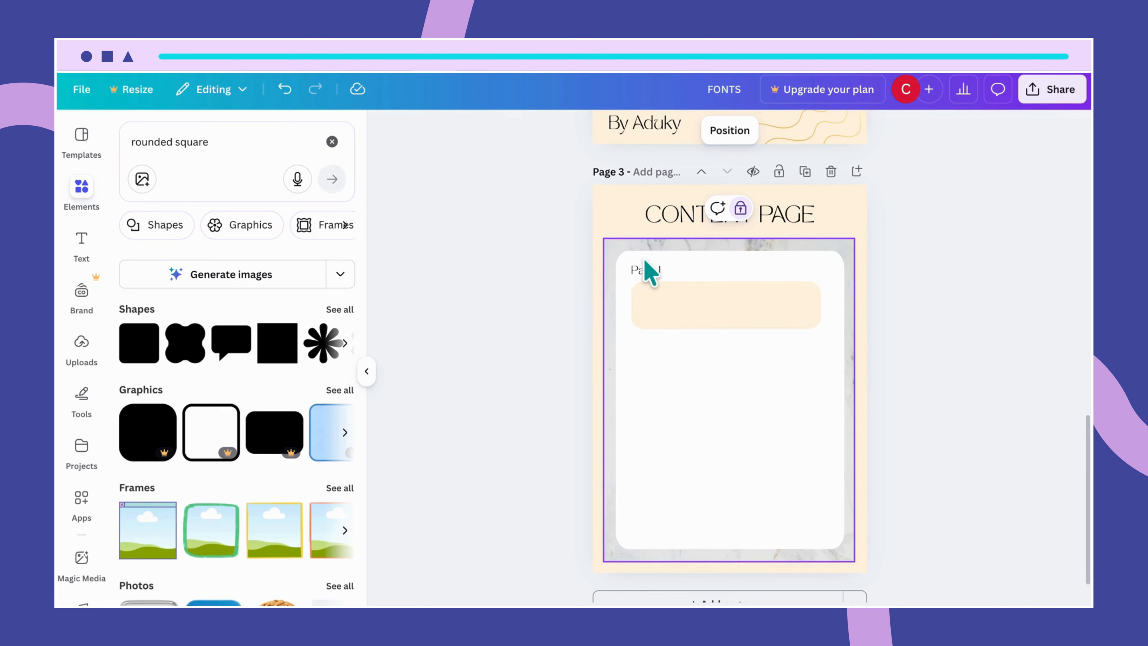
Step: Duplicate the Page 1 label and bar, place the copy beneath the original, and change its label to "Page 2"
left_click_drag(638, 263, 675, 373)
key("ctrl+d")
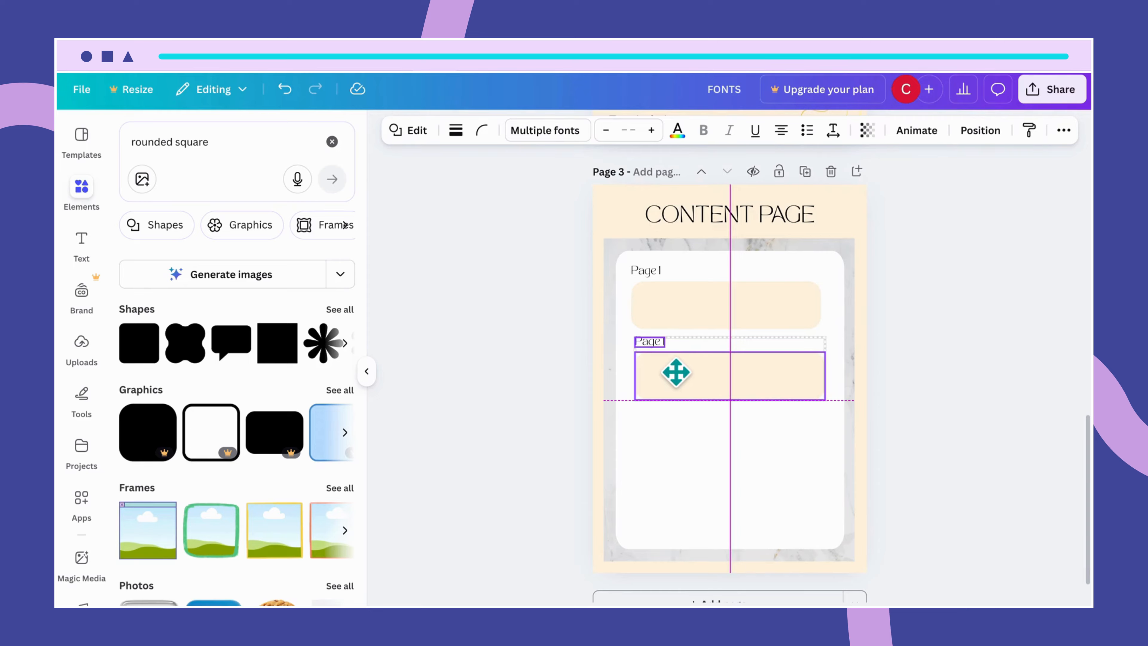
left_click_drag(675, 372, 678, 378)
left_click(789, 452)
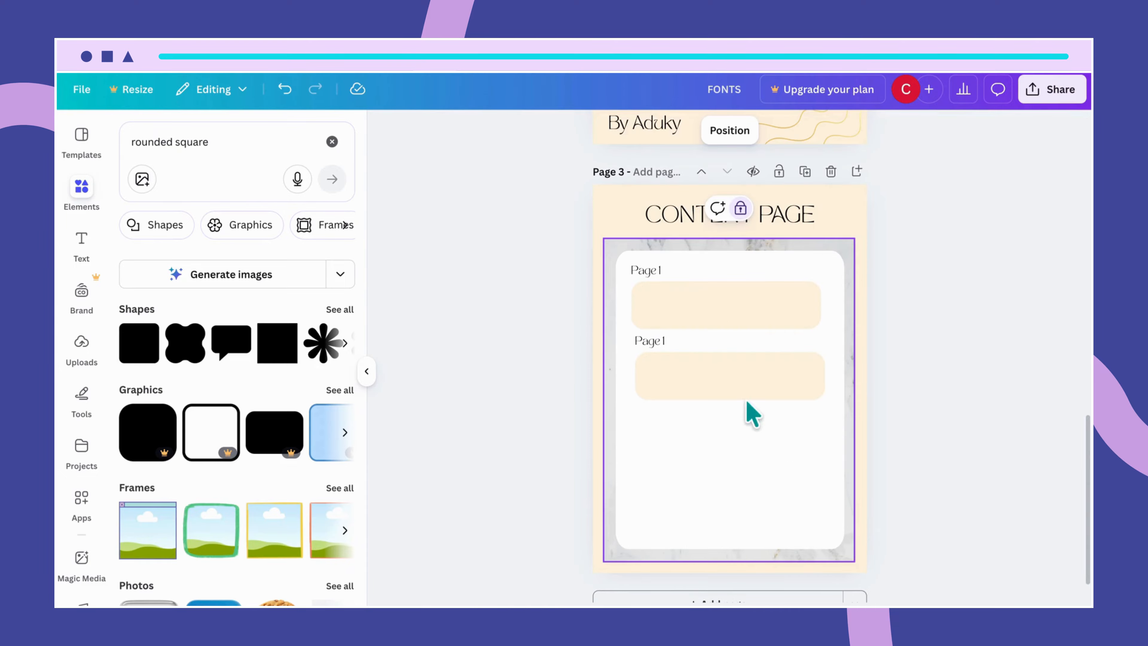
double_click(650, 341)
type("Page 2")
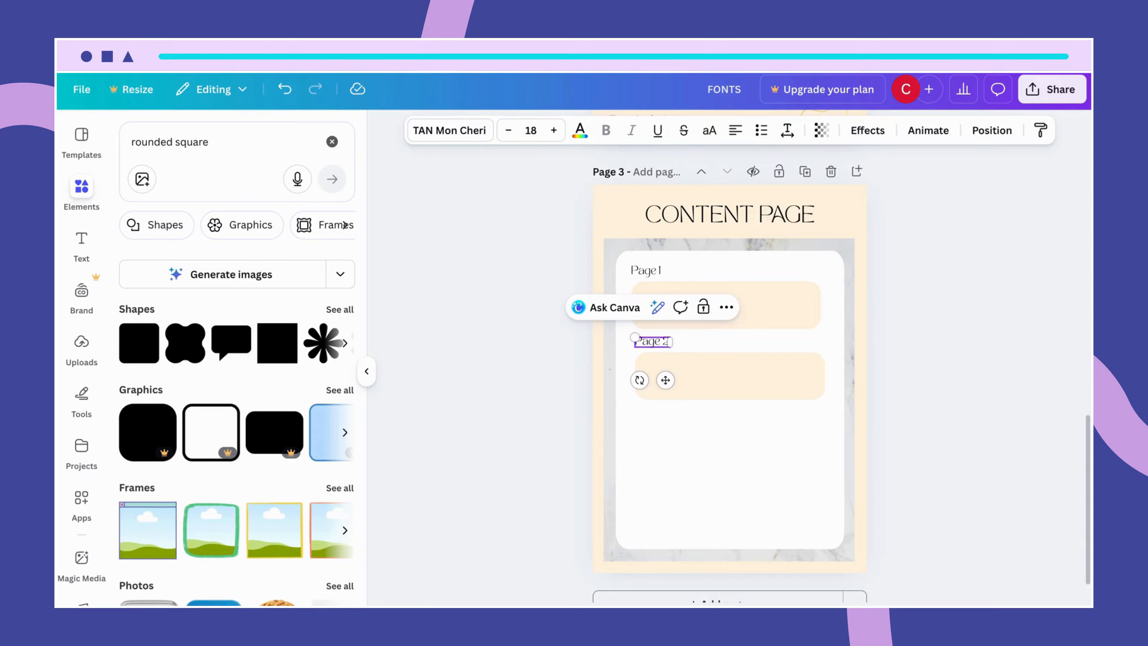
left_click(752, 470)
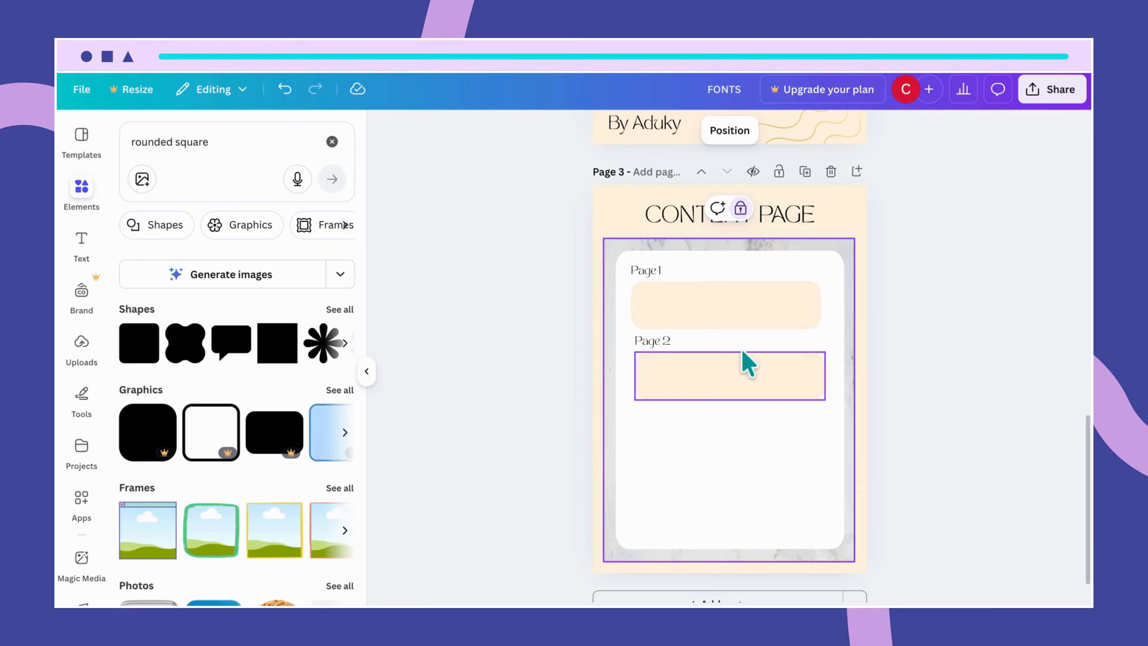
Step: Scale the Page 1 label and its bar down slightly together, keeping their left edge in place
left_click(738, 305)
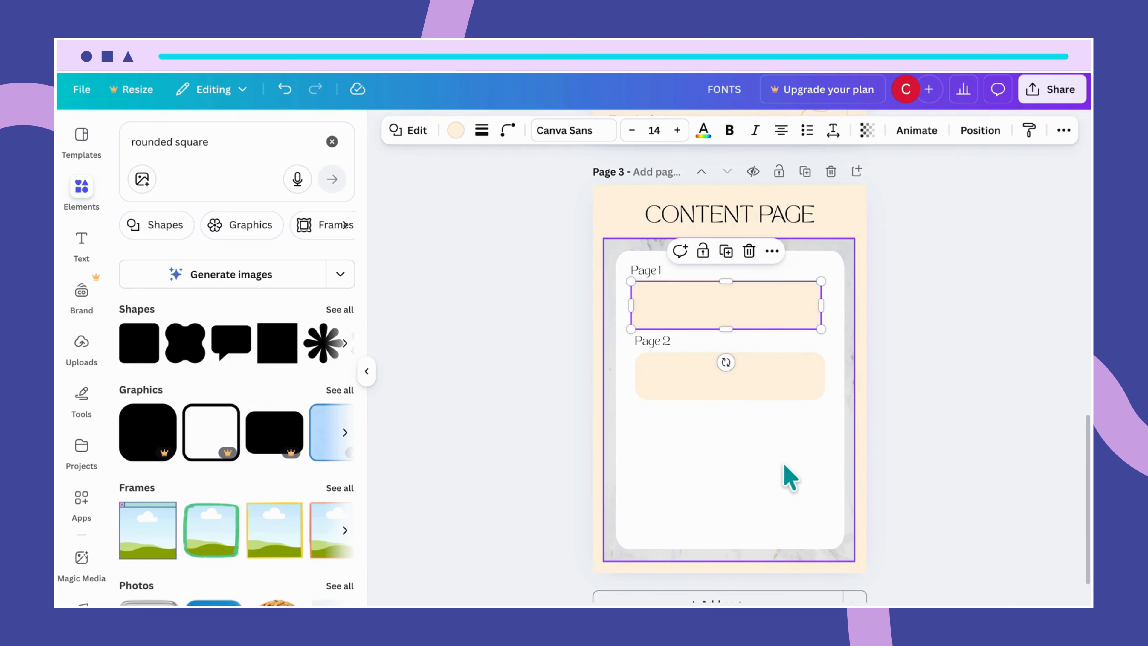
left_click(778, 388)
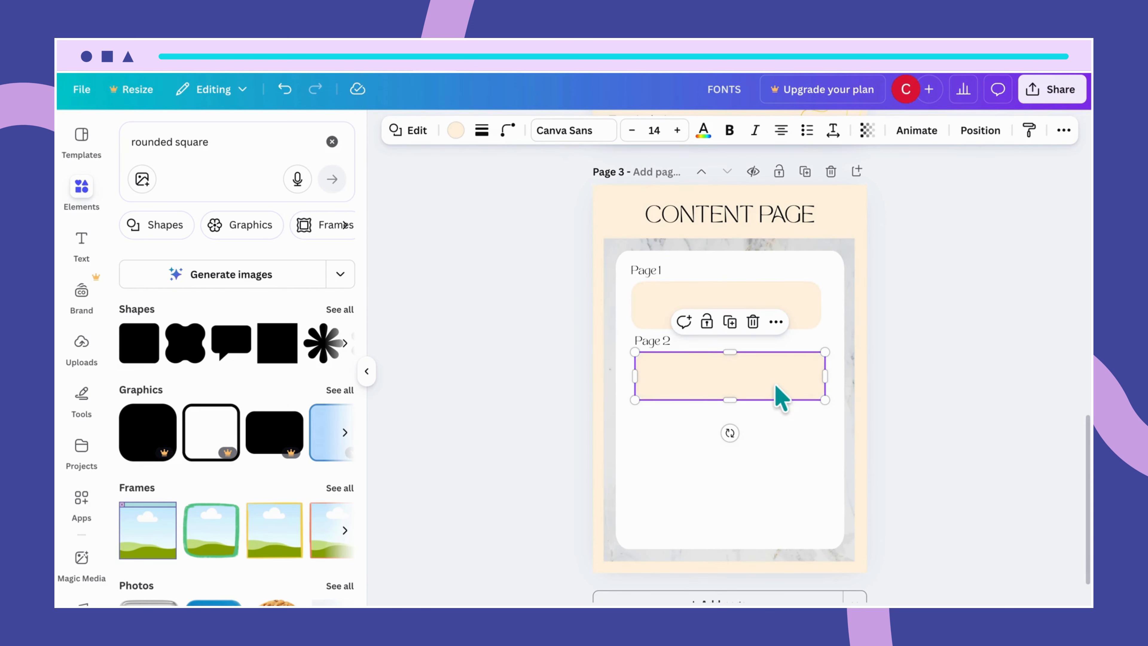
left_click(644, 272)
left_click(678, 310, "shift")
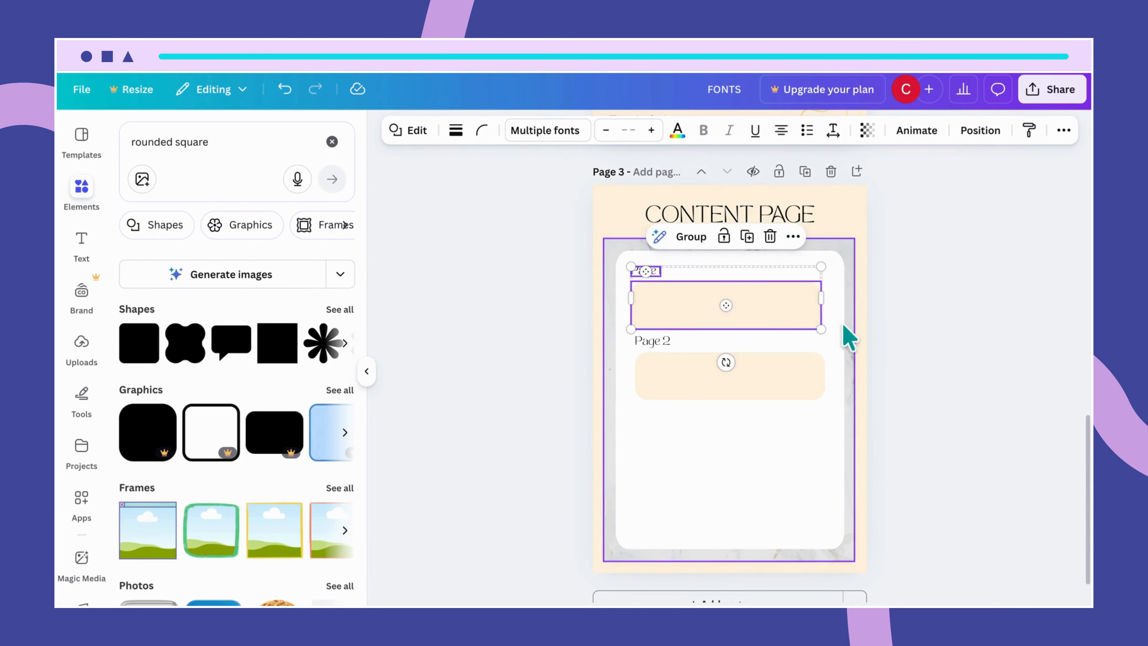
left_click_drag(821, 329, 810, 324)
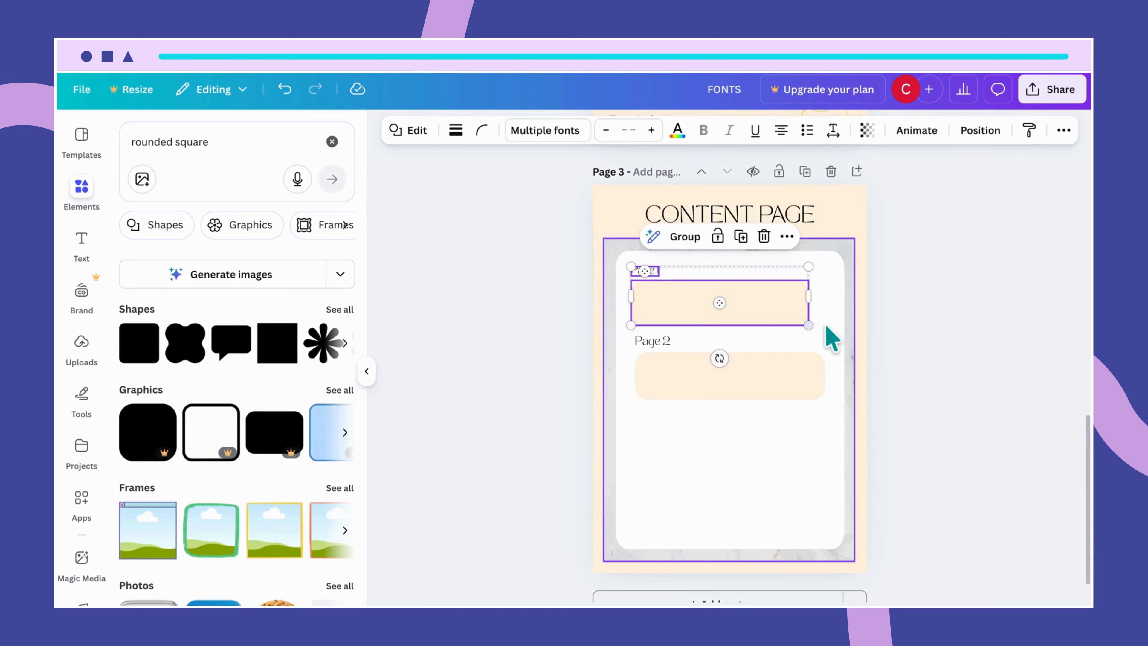
left_click(837, 340)
Step: Set the Page 1 label's font size to 18
left_click(653, 267)
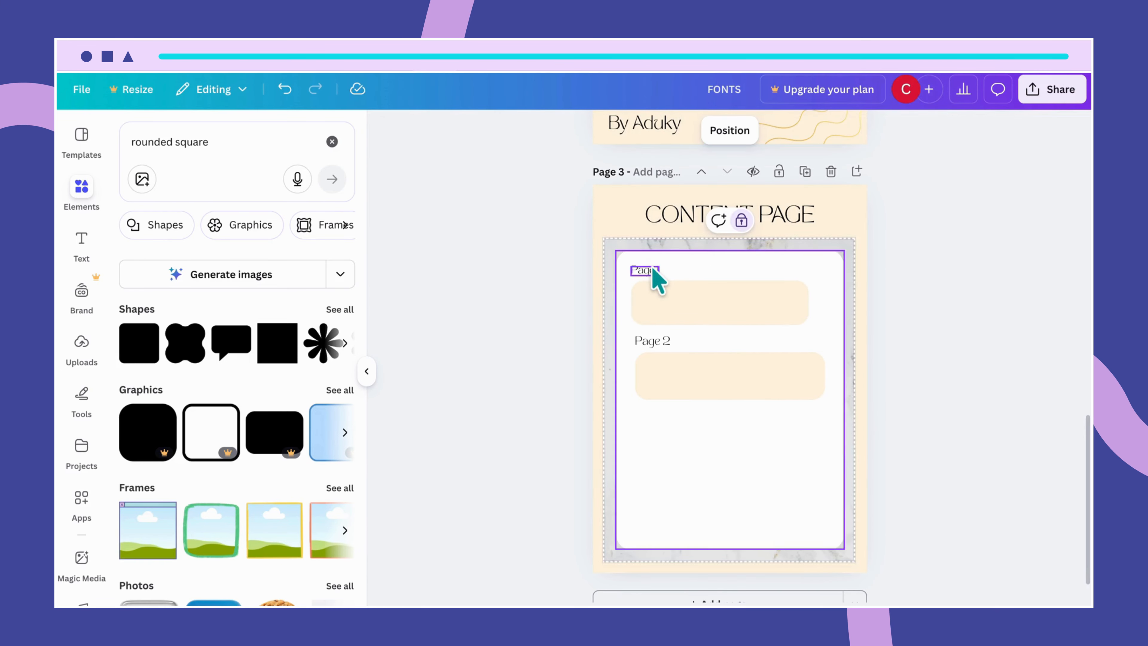
left_click(527, 130)
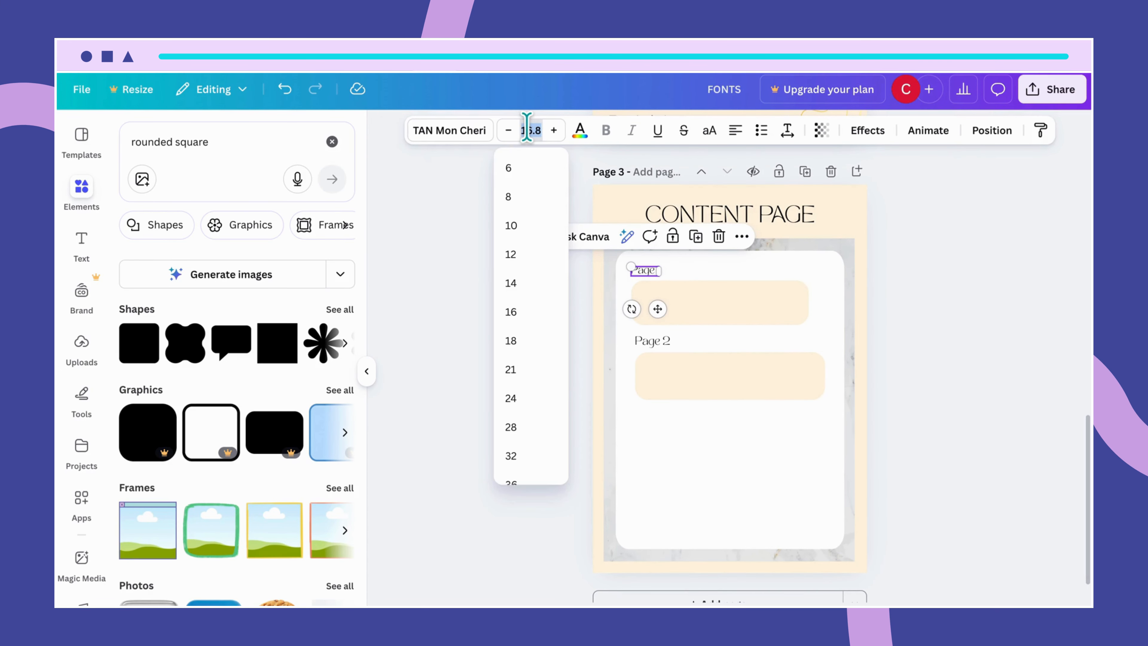
type("18")
key("Return")
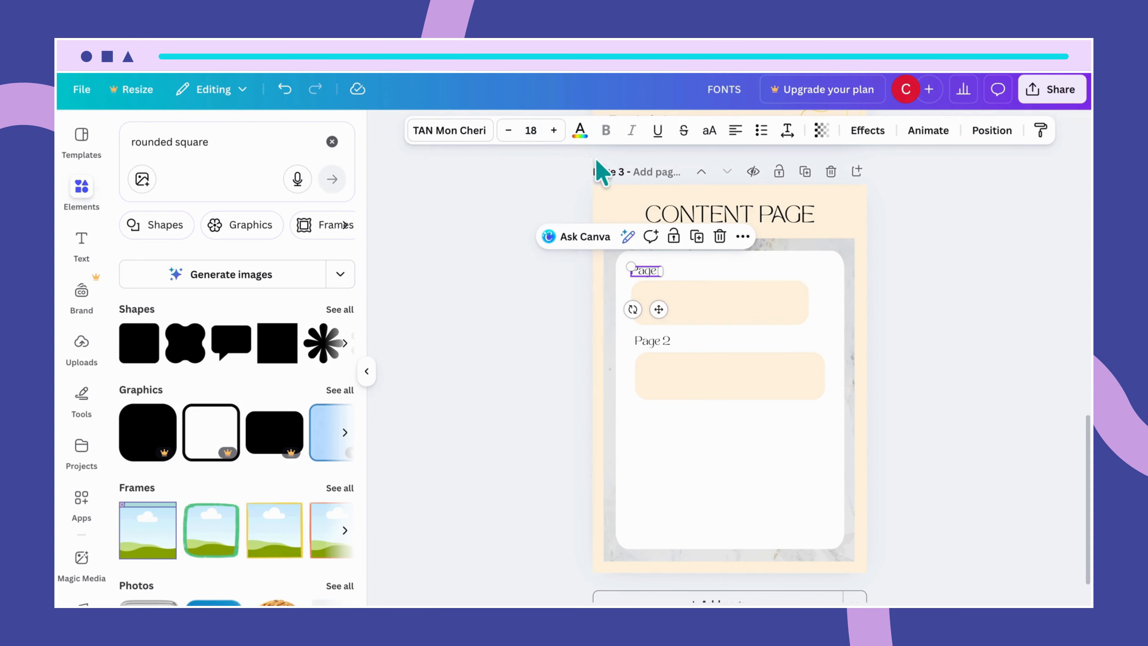
left_click(742, 372)
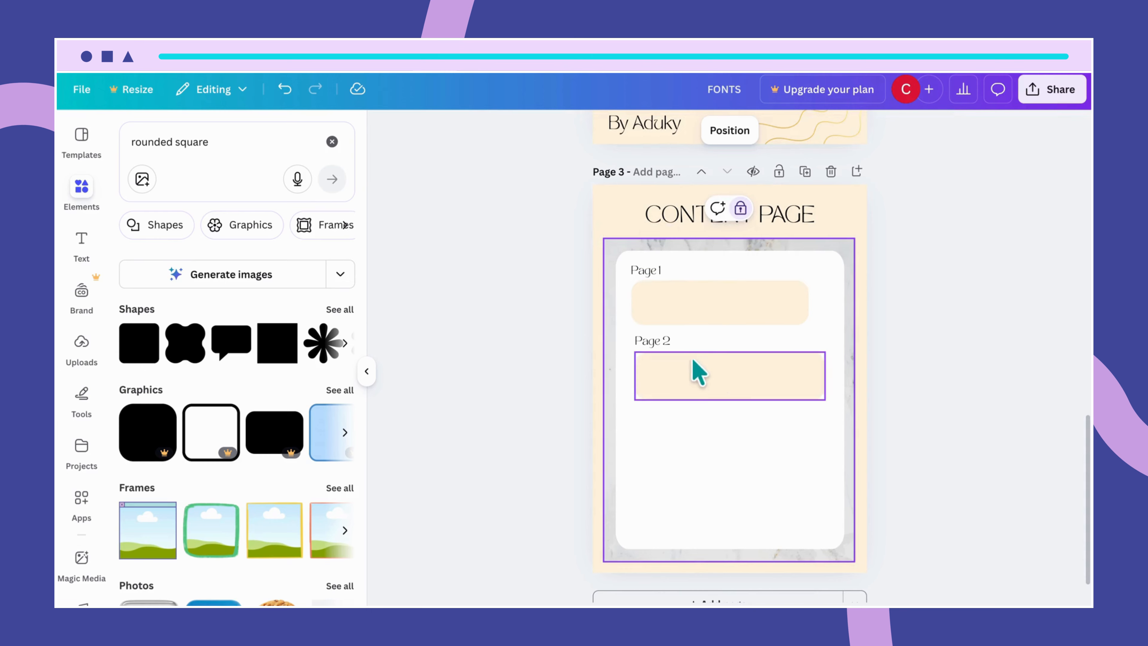
Step: Shrink the Page 2 bar so its right end lines up with the bar above, and nudge its label closer to it
left_click(745, 371)
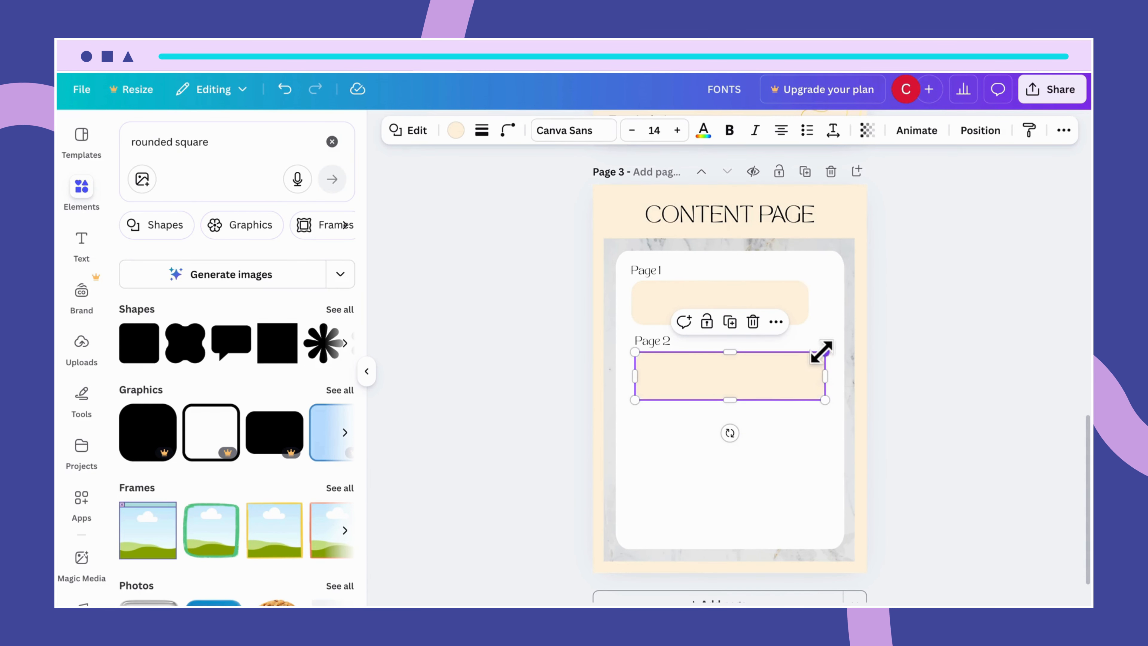
left_click_drag(822, 351, 807, 354)
left_click(820, 441)
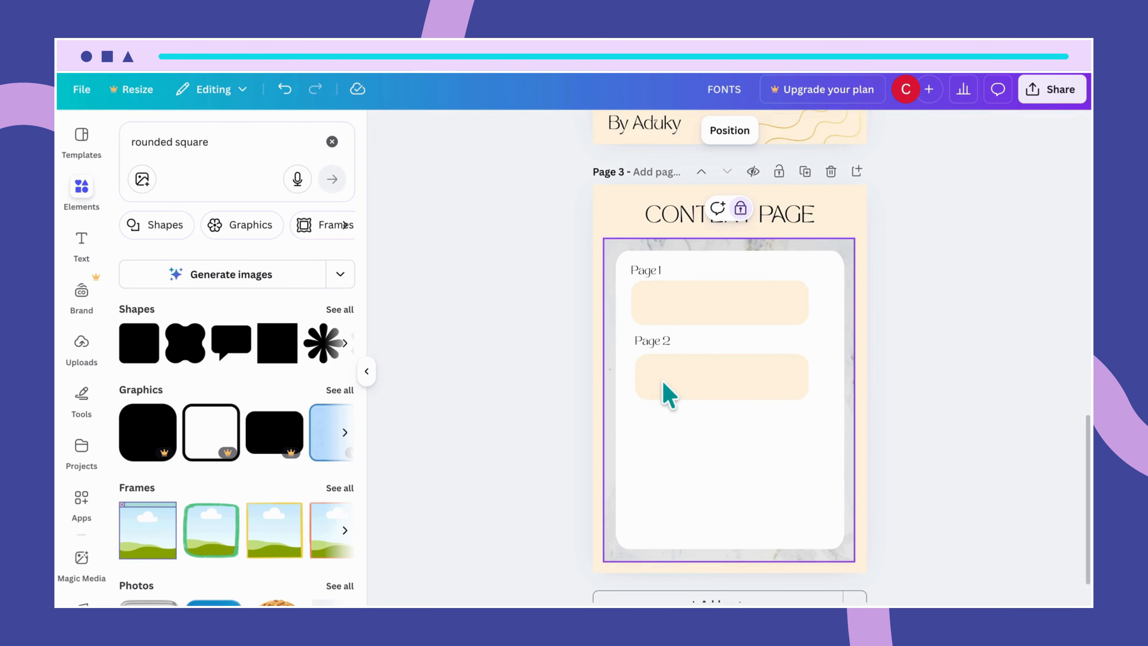
left_click(657, 343)
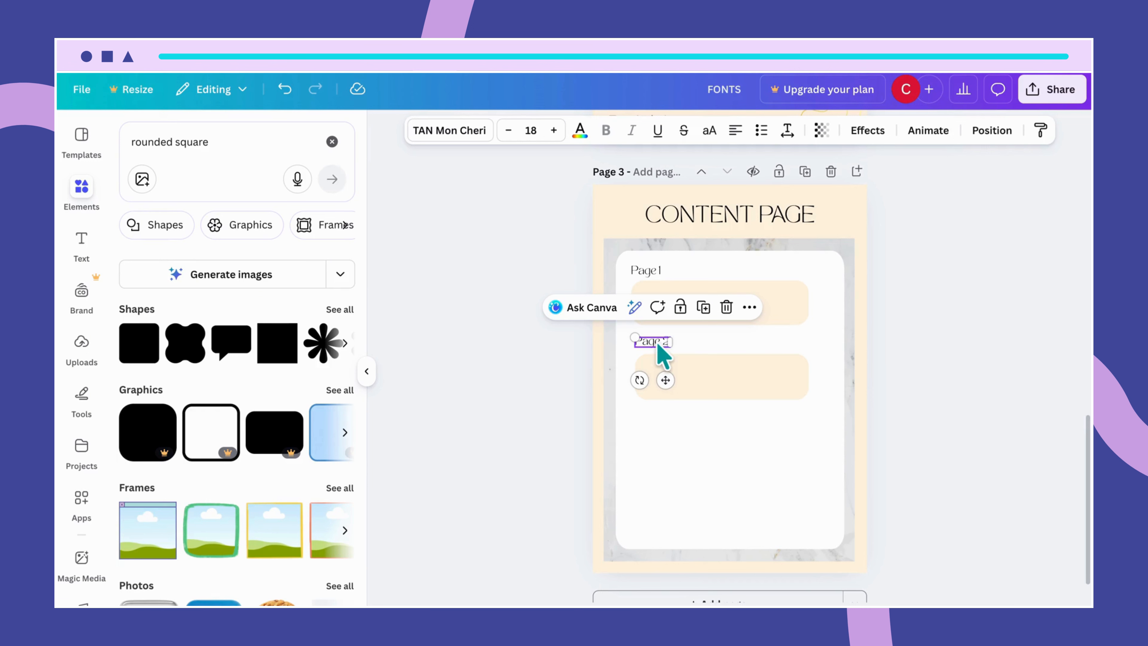
left_click_drag(657, 344, 654, 339)
left_click(759, 394)
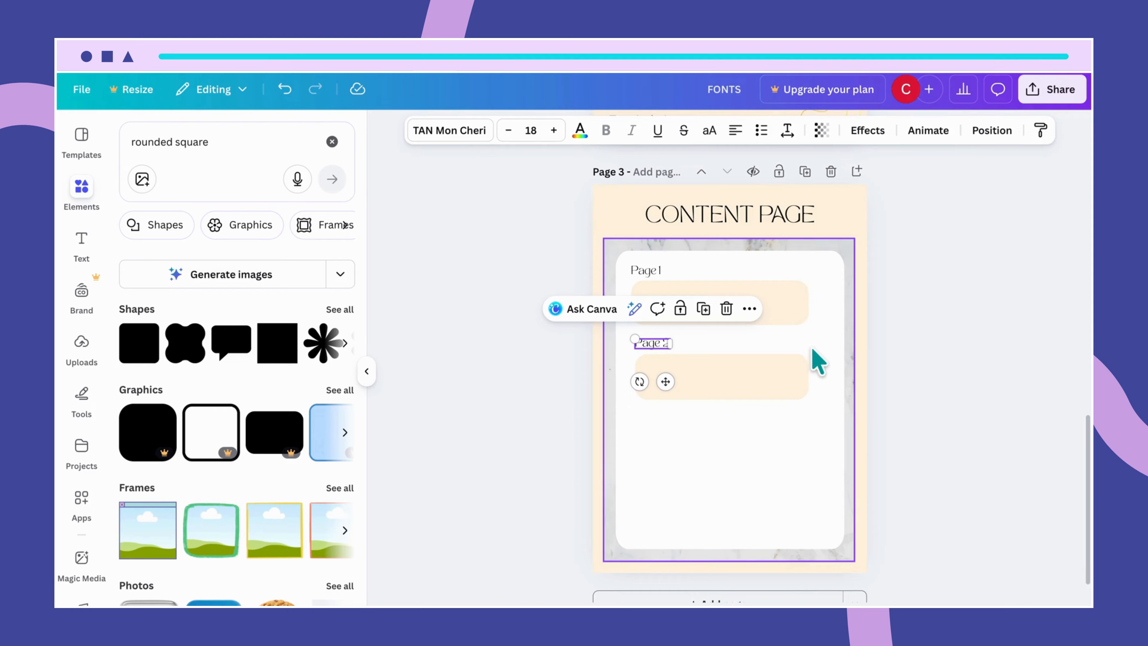
left_click(819, 362)
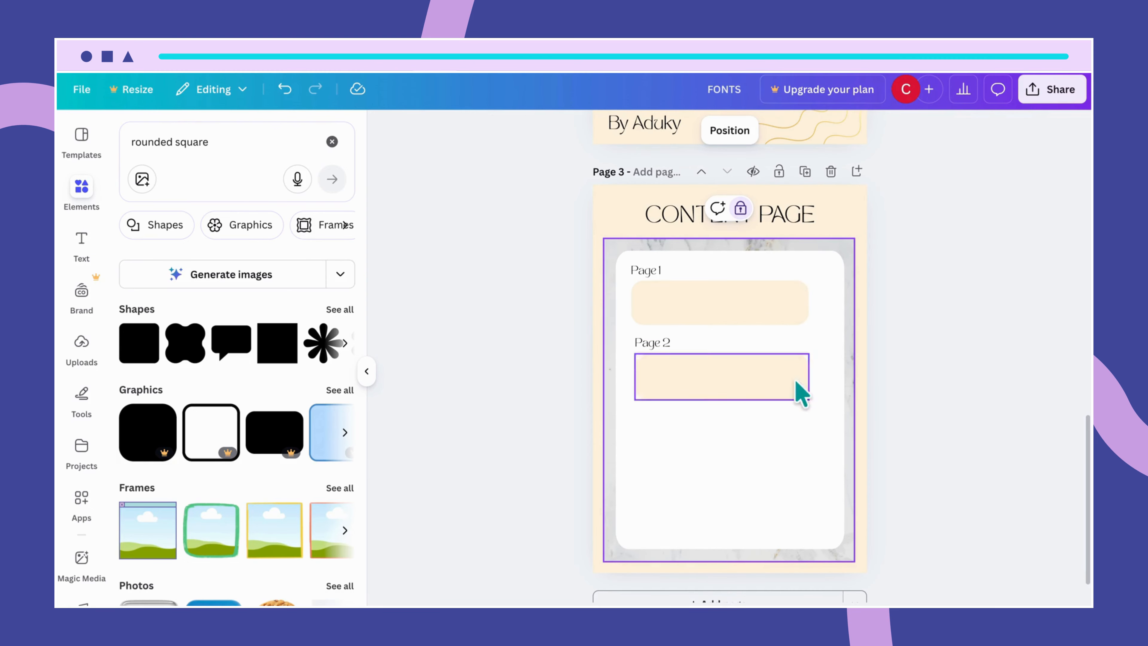
Step: Duplicate both labelled bars together and place the copies below the Page 2 entry to make four entries
left_click_drag(637, 259, 759, 507)
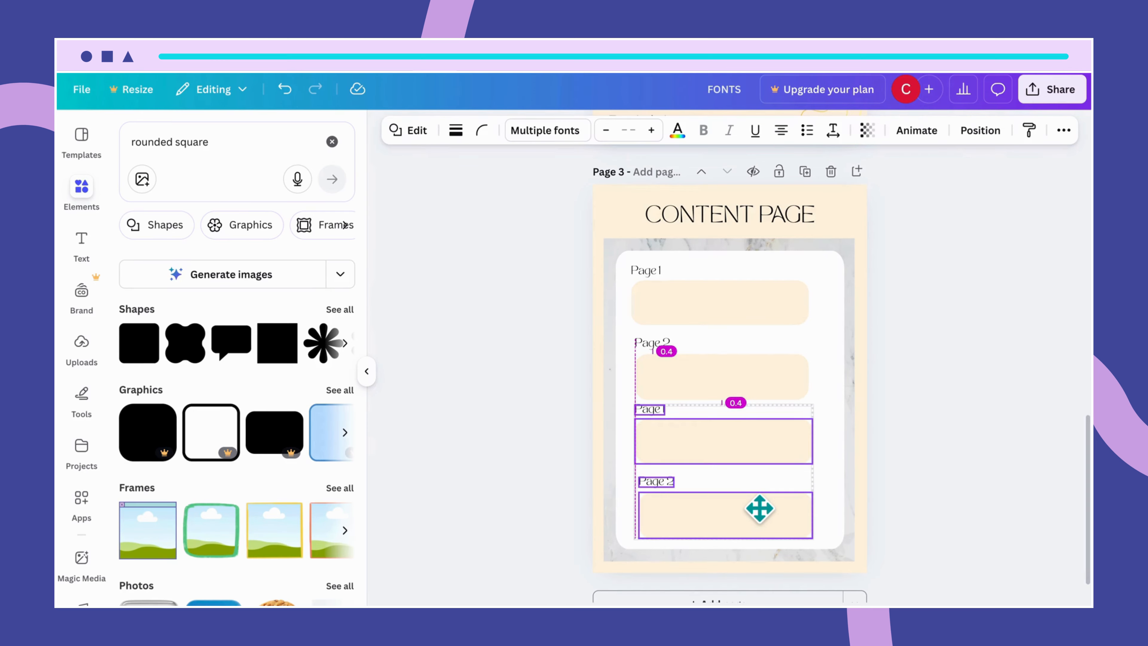
left_click_drag(760, 508, 759, 508)
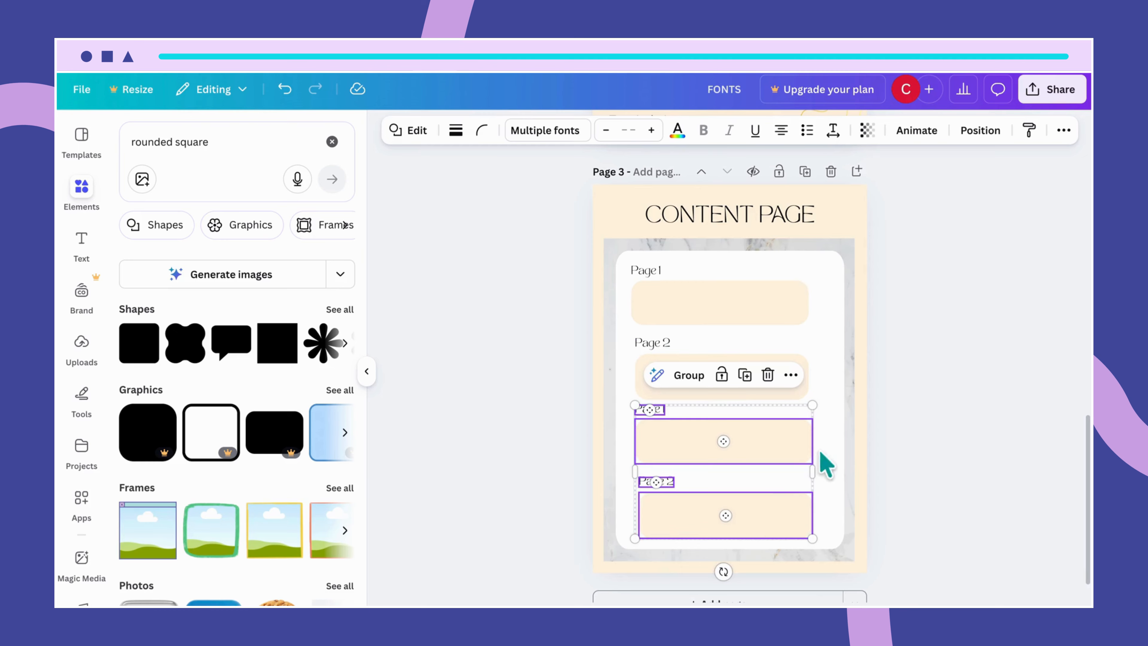
left_click(847, 429)
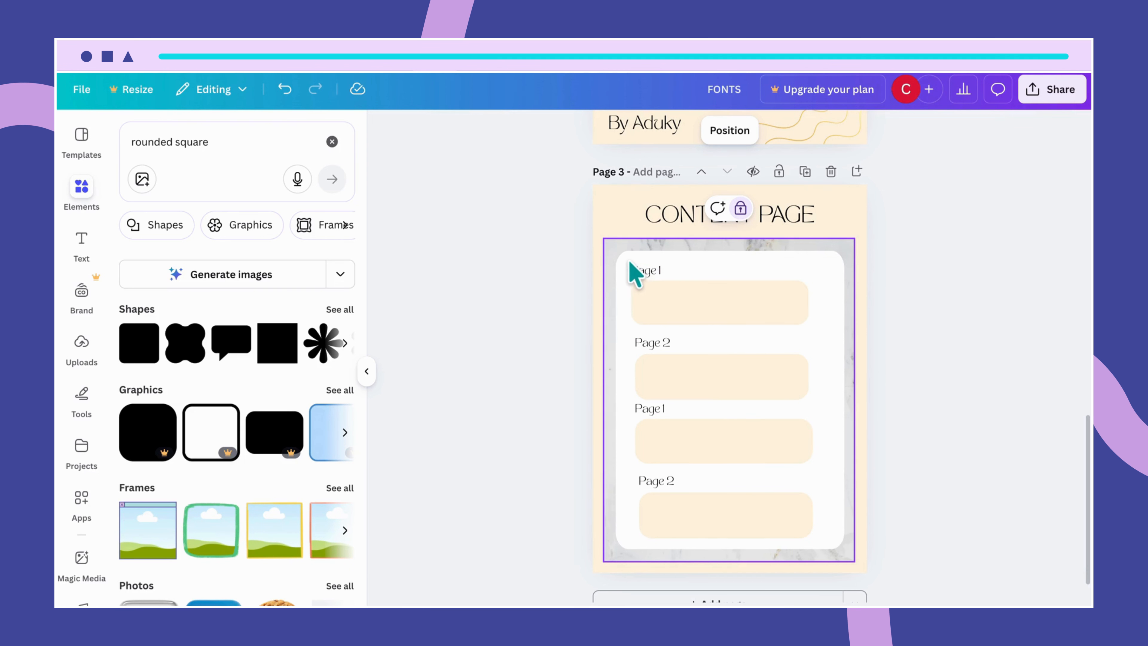
Step: Scale all four labelled bars down together and shift them left, leaving room at the white panel's lower end
left_click_drag(630, 262, 810, 535)
left_click_drag(630, 537, 650, 497)
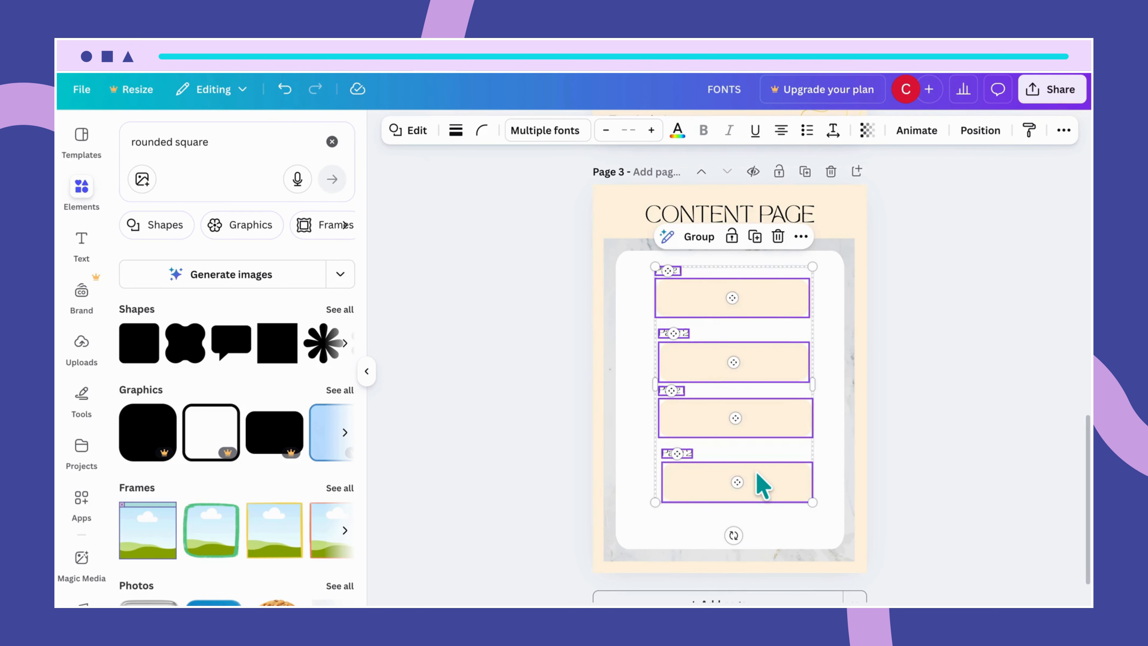
left_click_drag(757, 474, 737, 475)
left_click(794, 547)
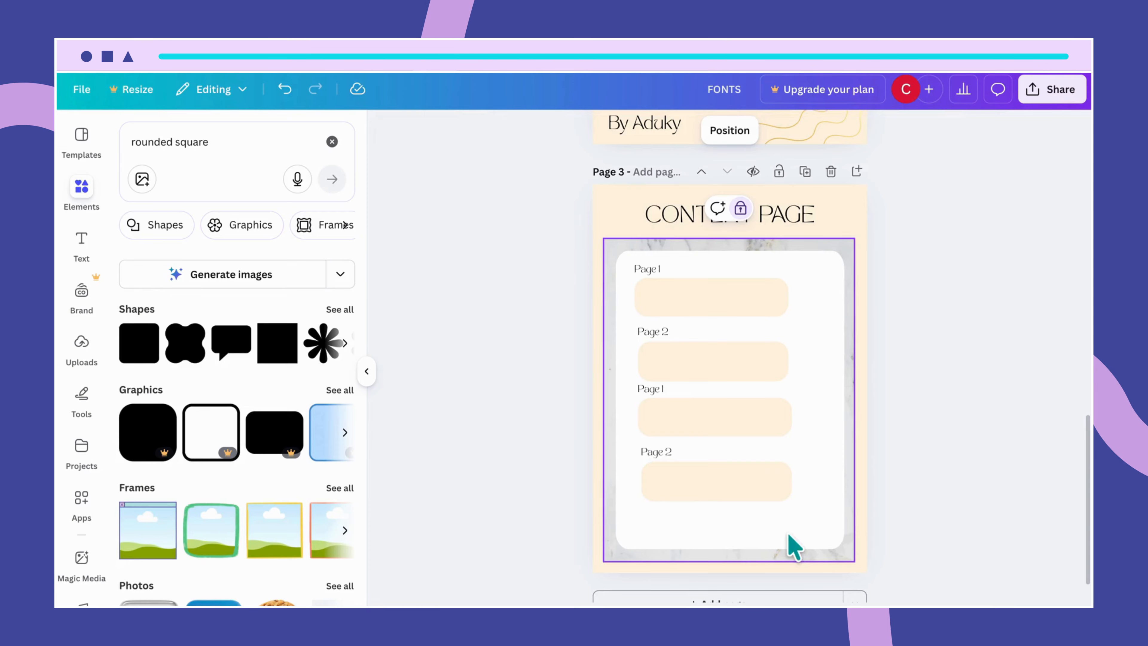
Step: Duplicate the lowest label and bar and place the copy directly beneath as a fifth entry
left_click(819, 483)
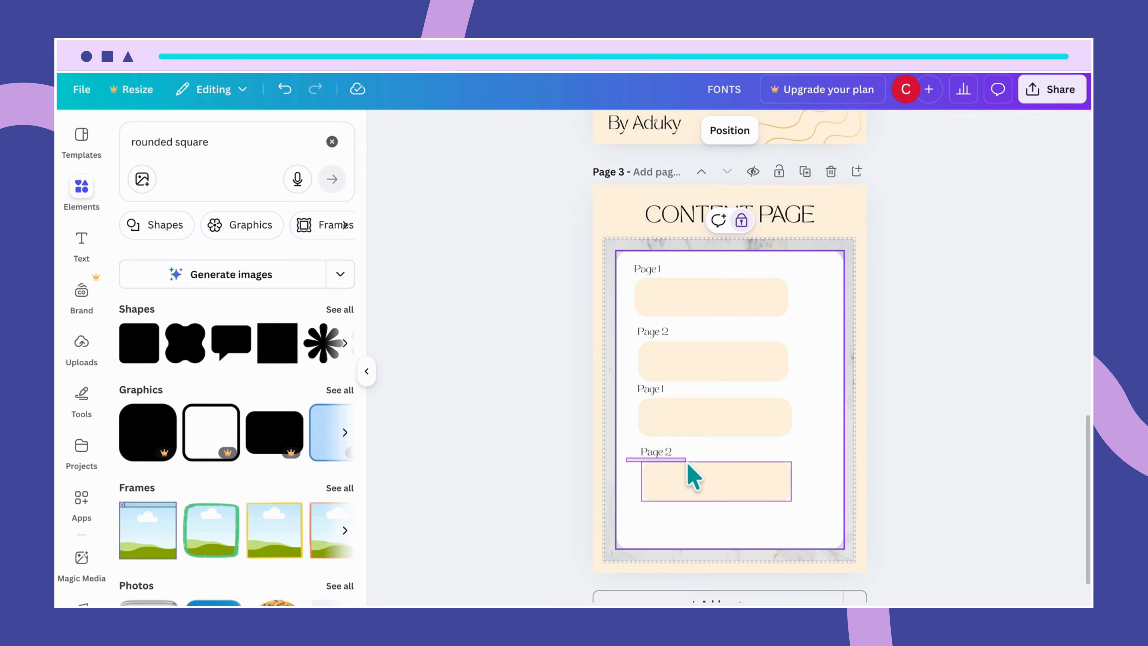
left_click(693, 473)
left_click(787, 456)
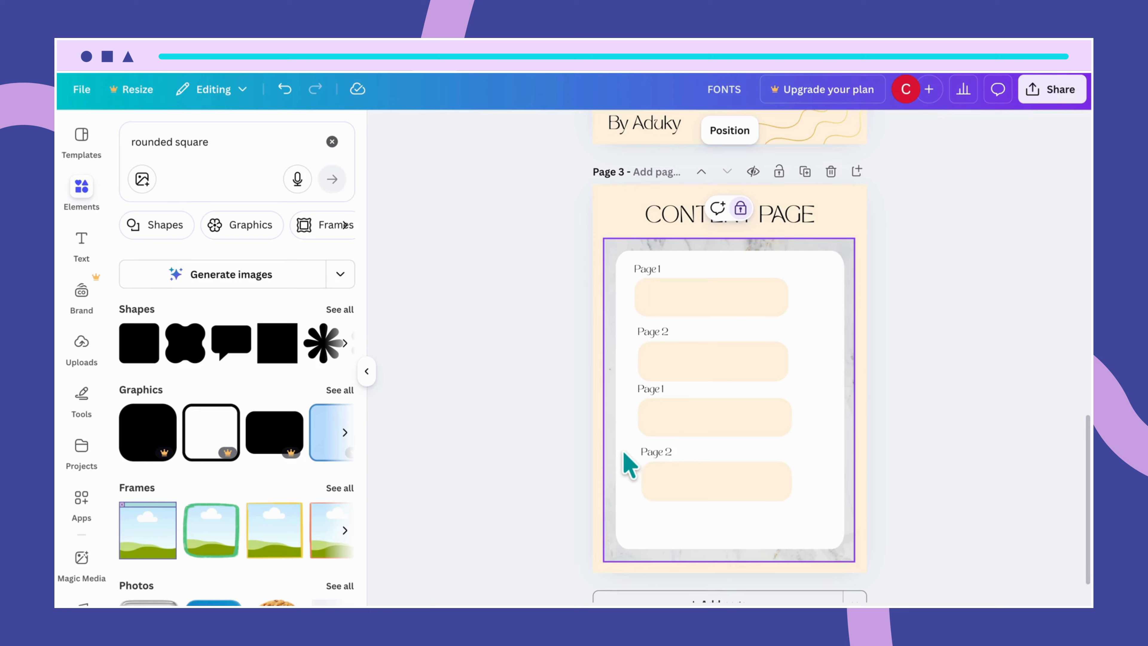
left_click_drag(638, 453, 680, 476)
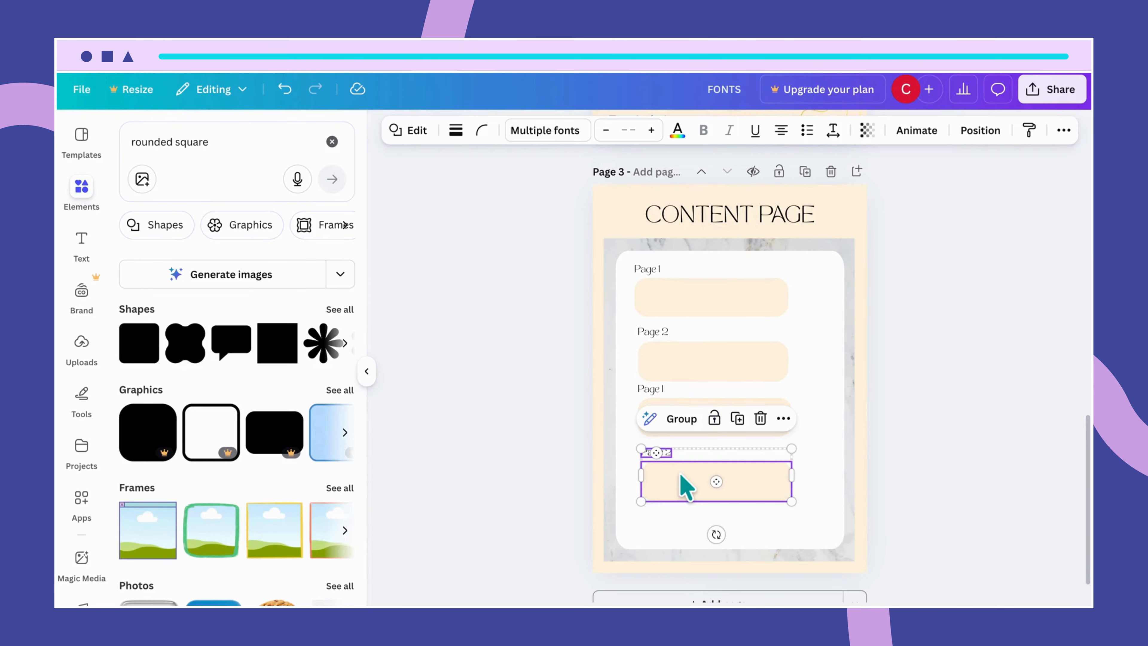
key("ctrl+d")
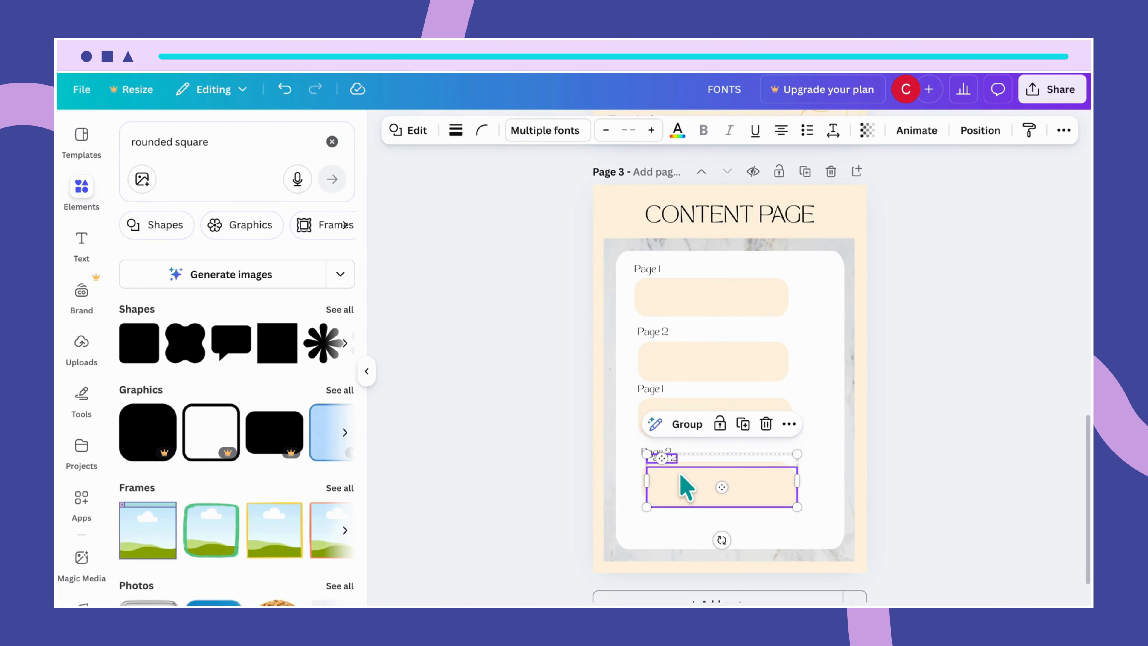
left_click_drag(686, 486, 676, 516)
left_click(815, 489)
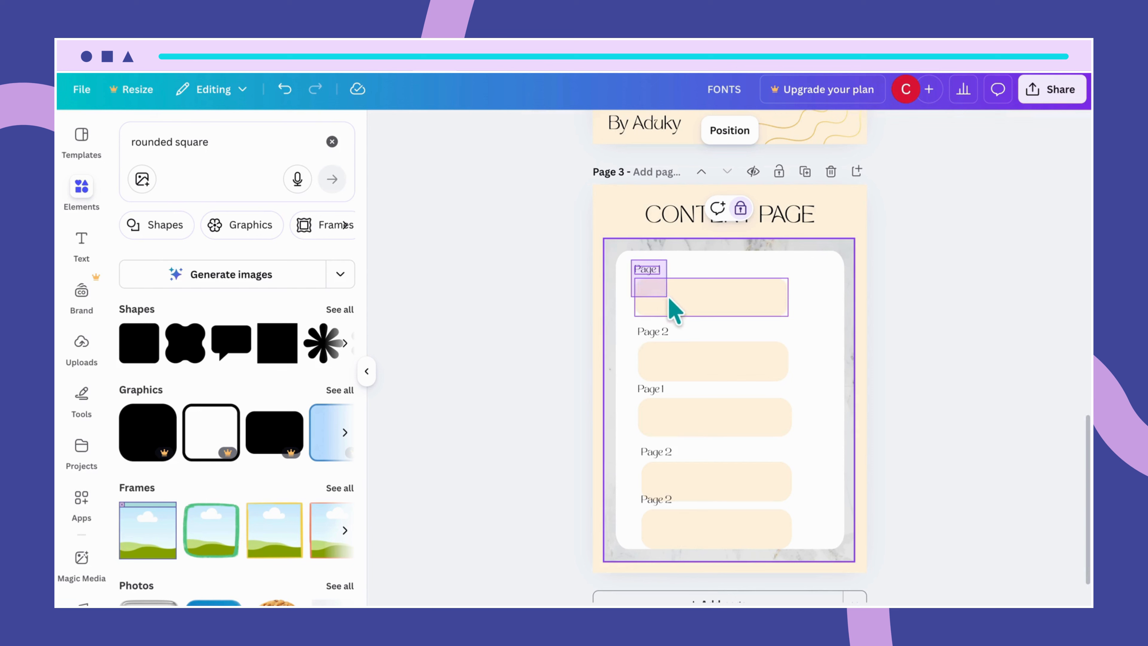
Step: Move the first Page 1 entry up toward the white panel's upper edge and widen its bar slightly
left_click(749, 308)
left_click_drag(769, 302, 807, 287)
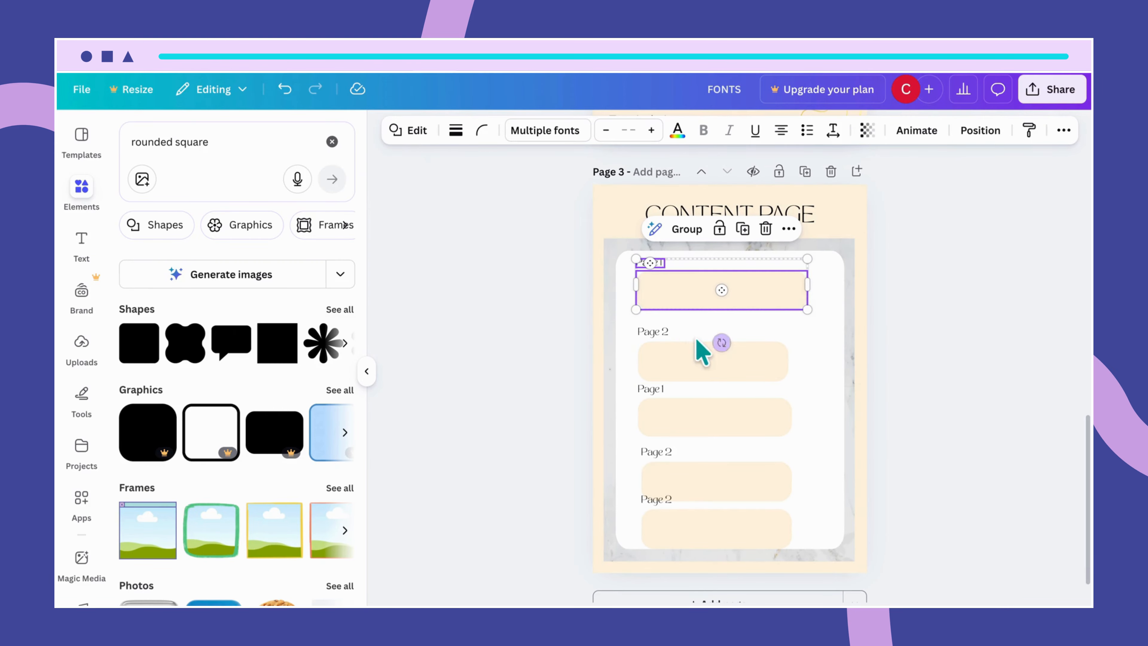
left_click_drag(807, 307, 802, 300)
left_click(835, 328)
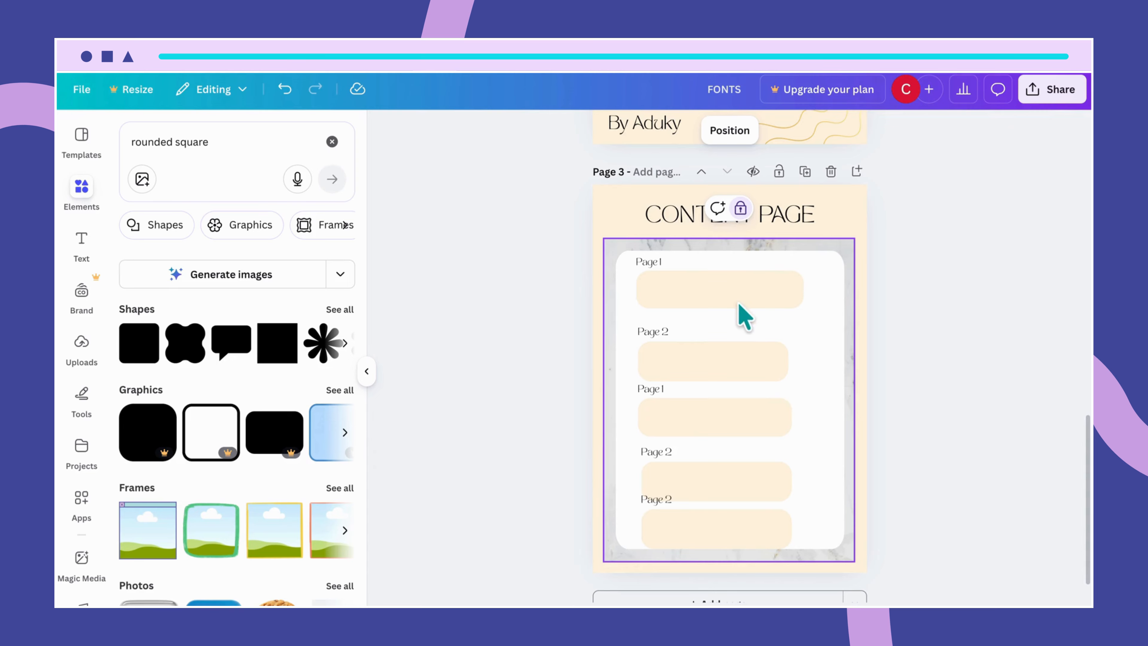
Step: Reduce the height of the cream bar under the first Page 1 label slightly
left_click(725, 294)
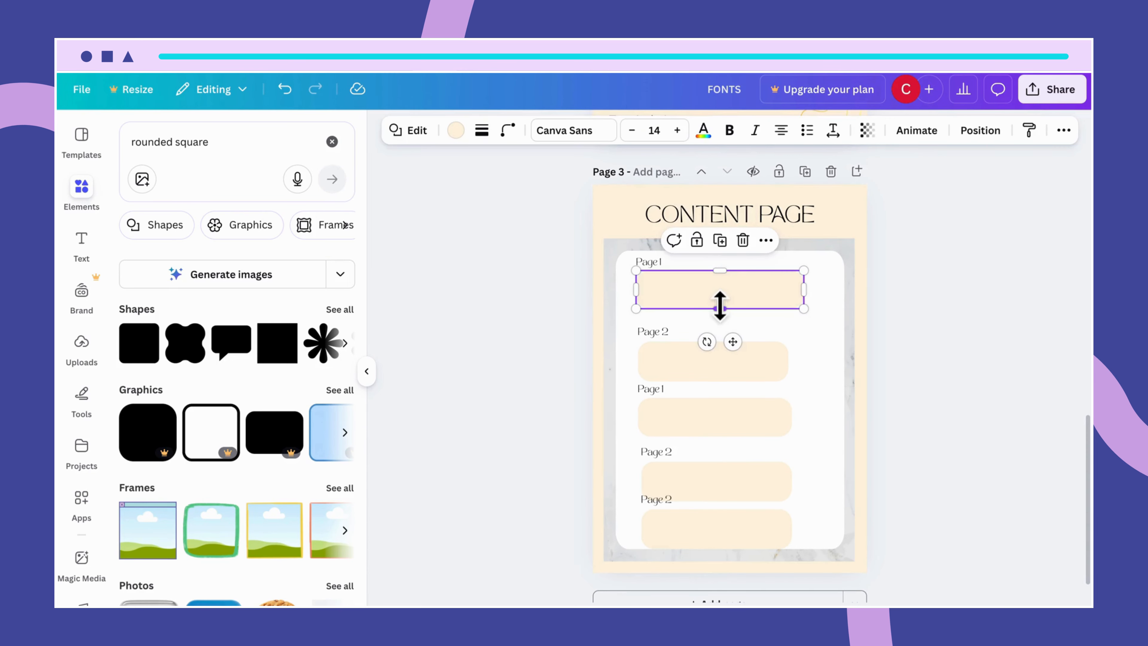
left_click_drag(720, 306, 719, 300)
left_click(801, 327)
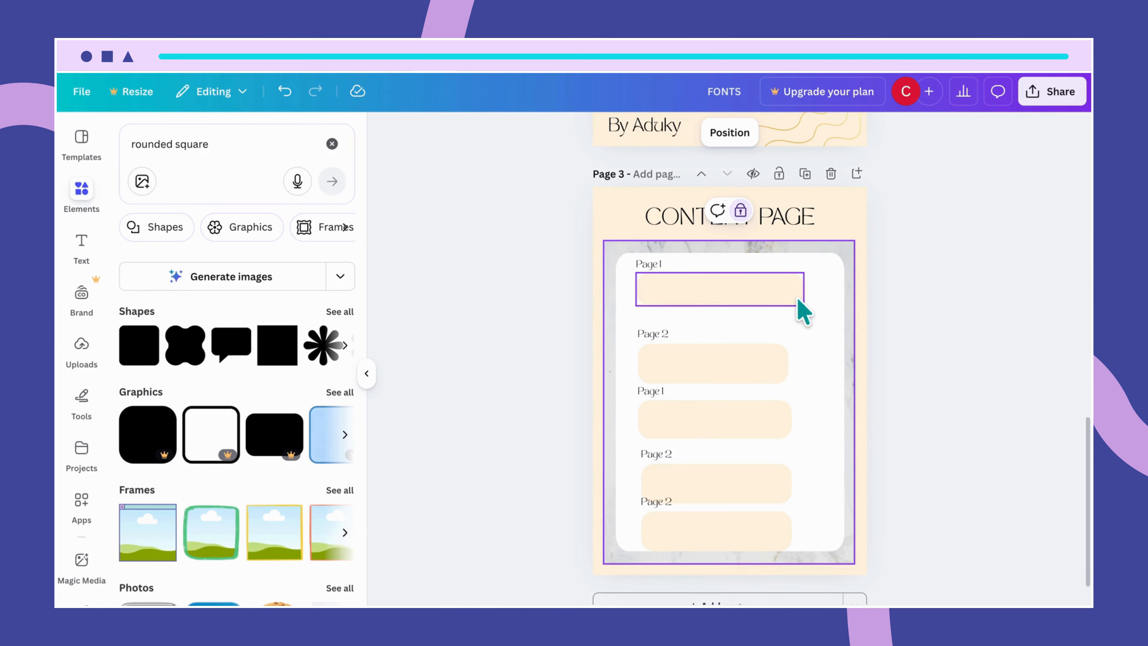
Step: Replace the bar under the first Page 2 label with a duplicate of the Page 1 bar, removing the third entry's old bar too
left_click(787, 308)
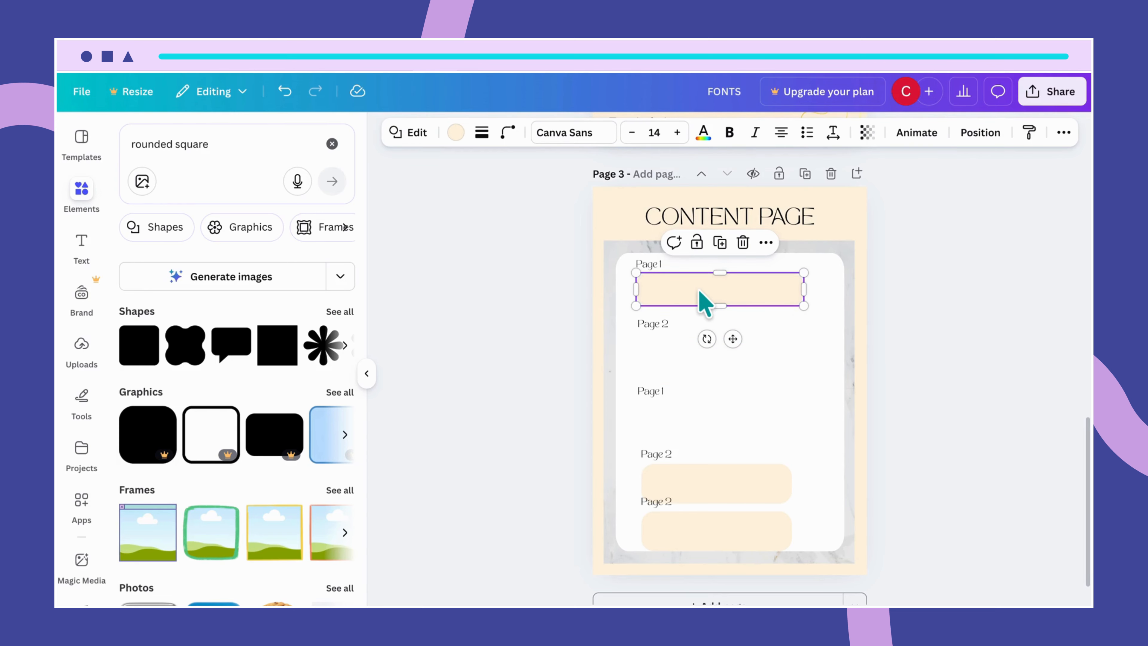
key("ctrl+d")
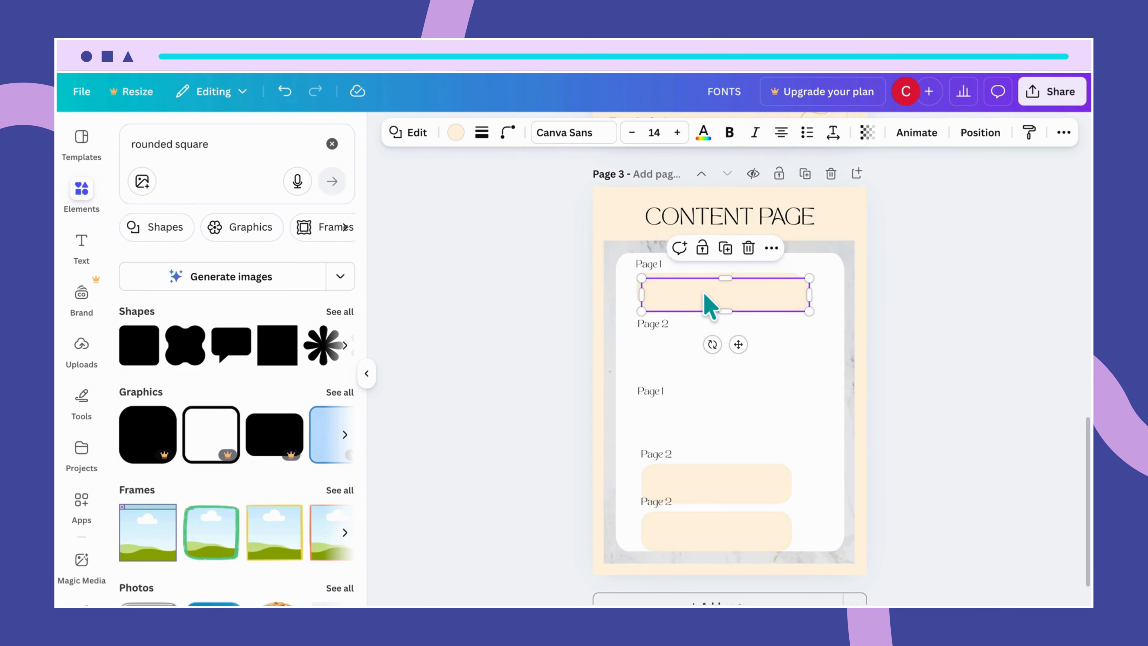
left_click_drag(709, 305, 697, 351)
Step: Delete the two old cream bars beneath the fourth and fifth labels
left_click(765, 488)
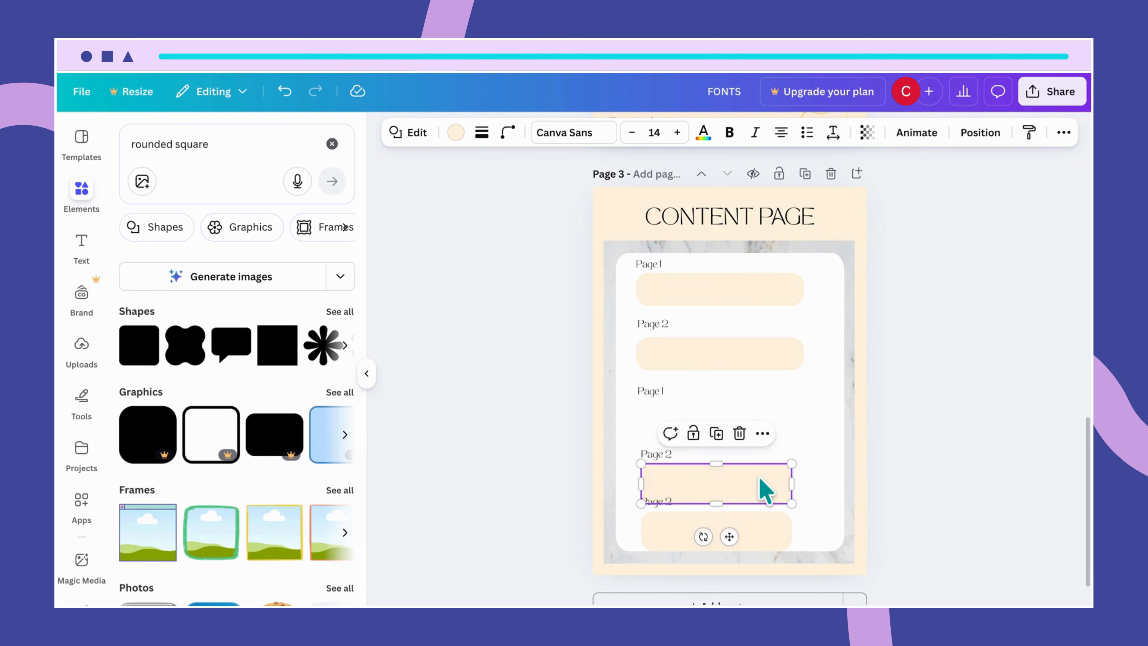
key("Delete")
left_click(731, 536)
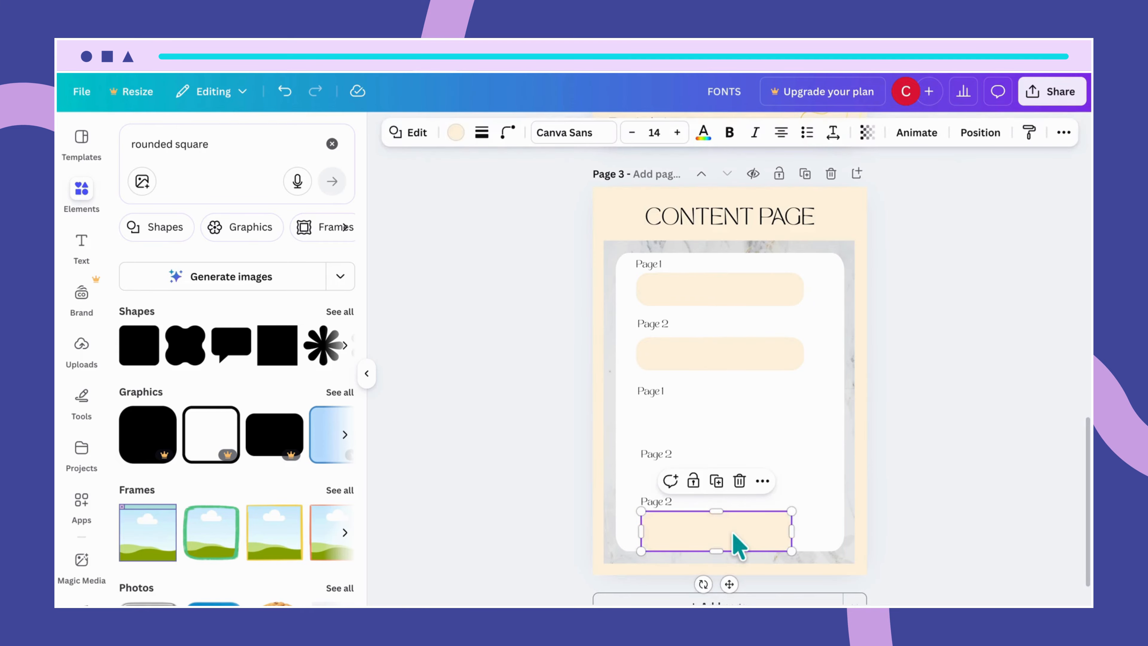
key("Delete")
Step: Duplicate the second entry's bar and place copies under the third, fourth and fifth labels
left_click(720, 357)
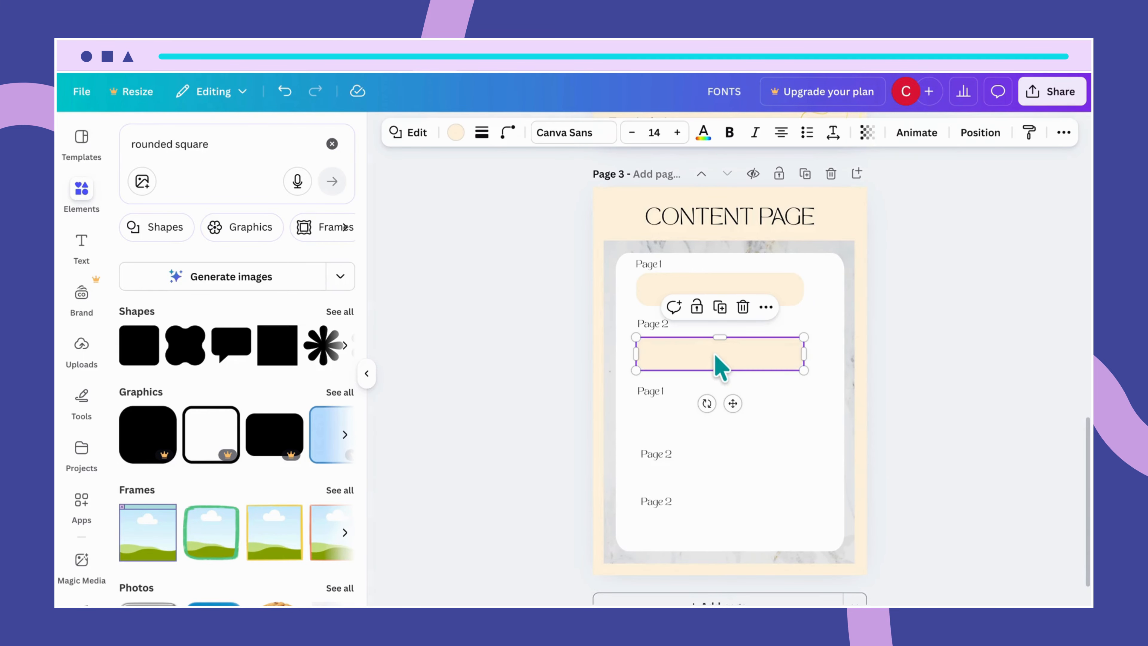
left_click_drag(714, 355, 711, 414)
key("ctrl+d")
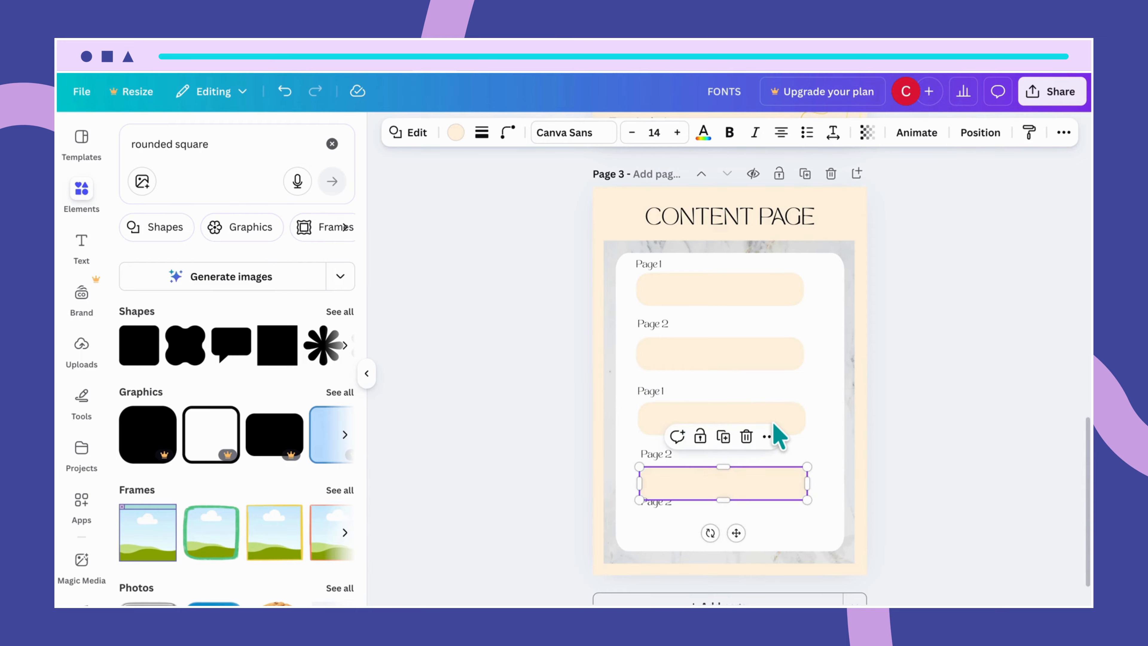
left_click(774, 425)
left_click(756, 477)
left_click_drag(757, 478, 749, 532)
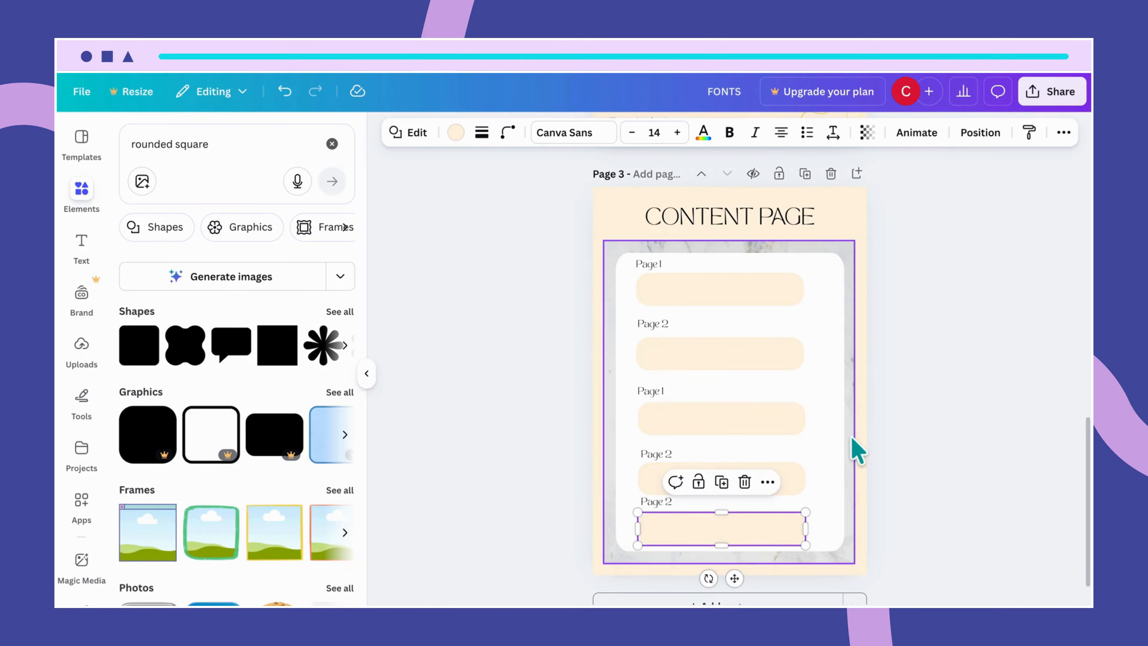
scroll(891, 436, "down", 1)
scroll(897, 436, "up", 5)
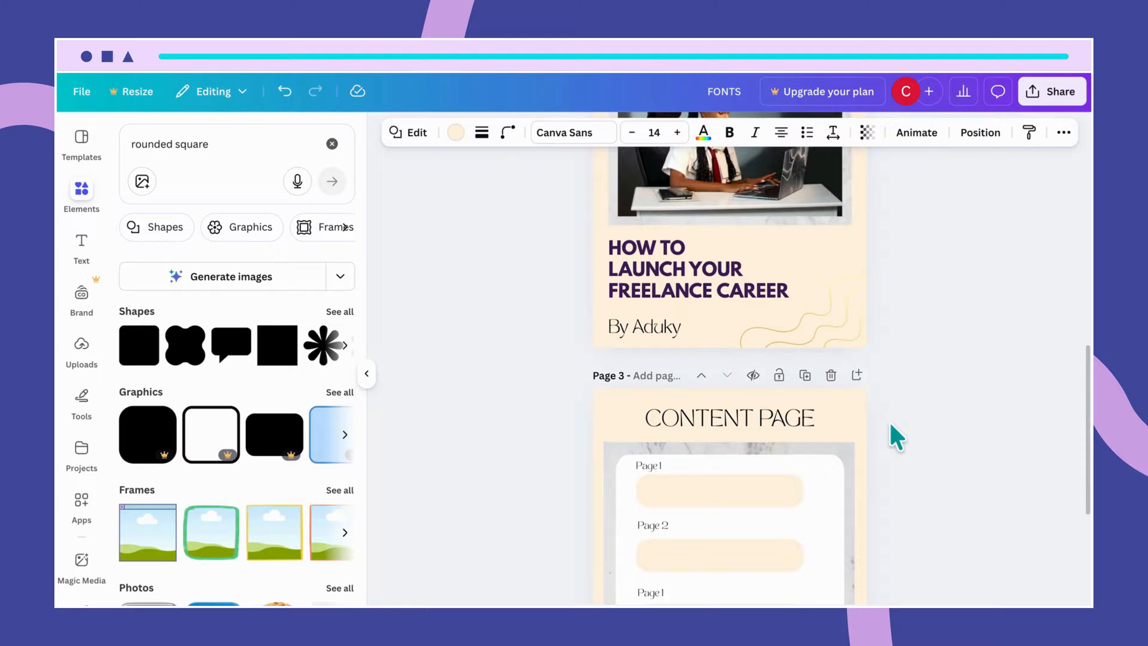
scroll(729, 362, "down", 3)
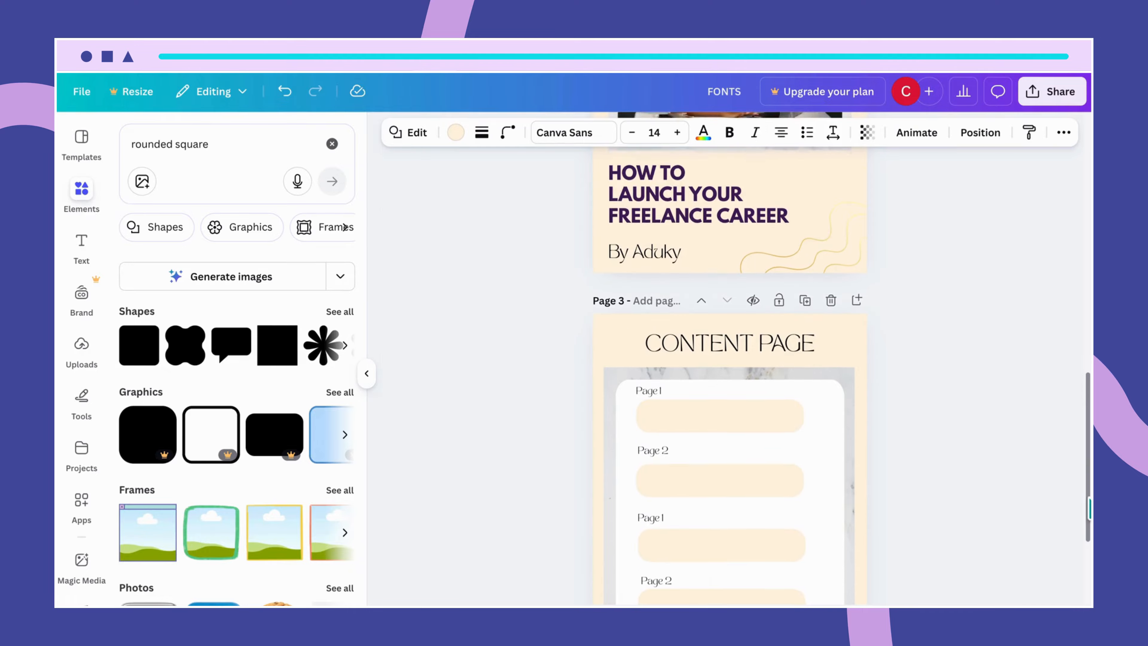
scroll(729, 362, "up", 3)
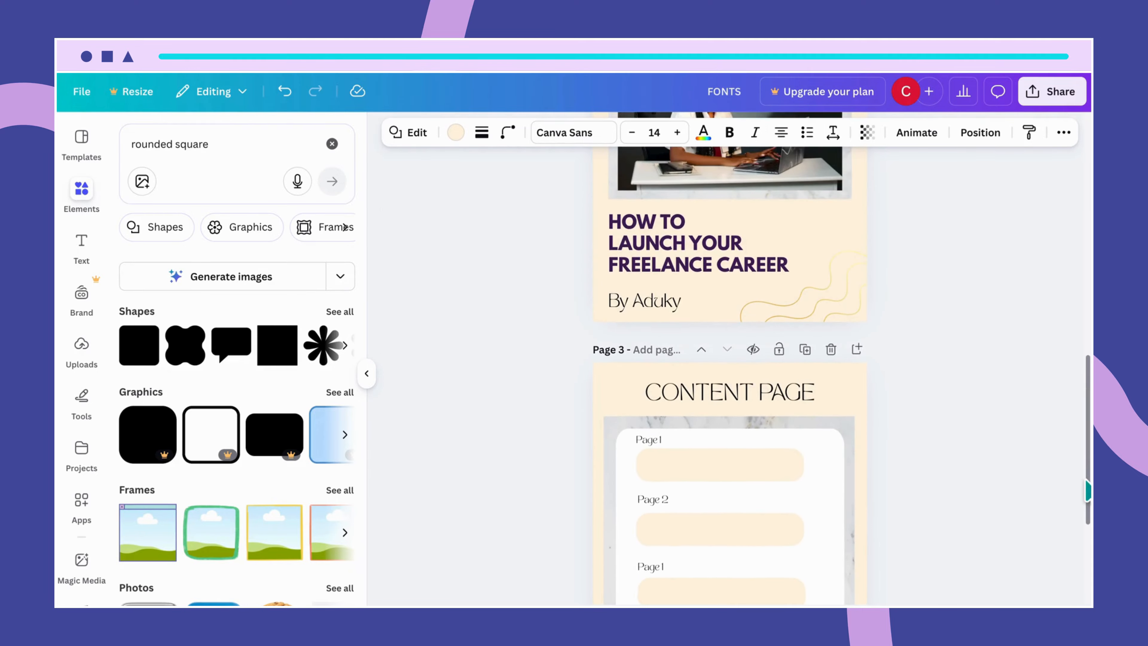
scroll(729, 362, "down", 4)
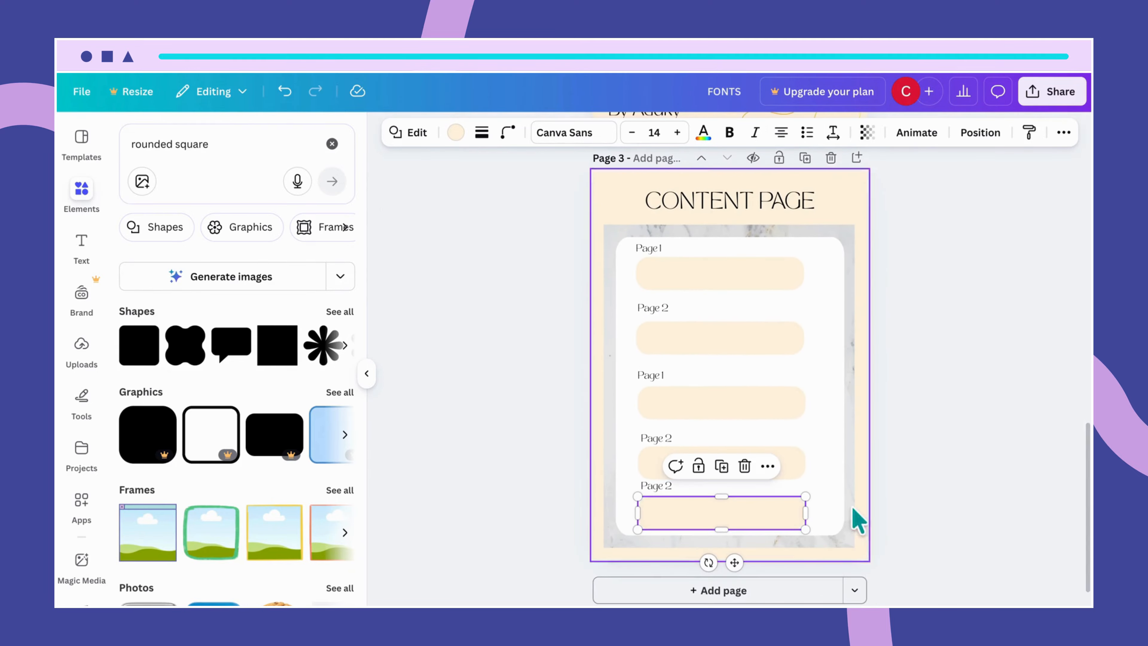
left_click(835, 507)
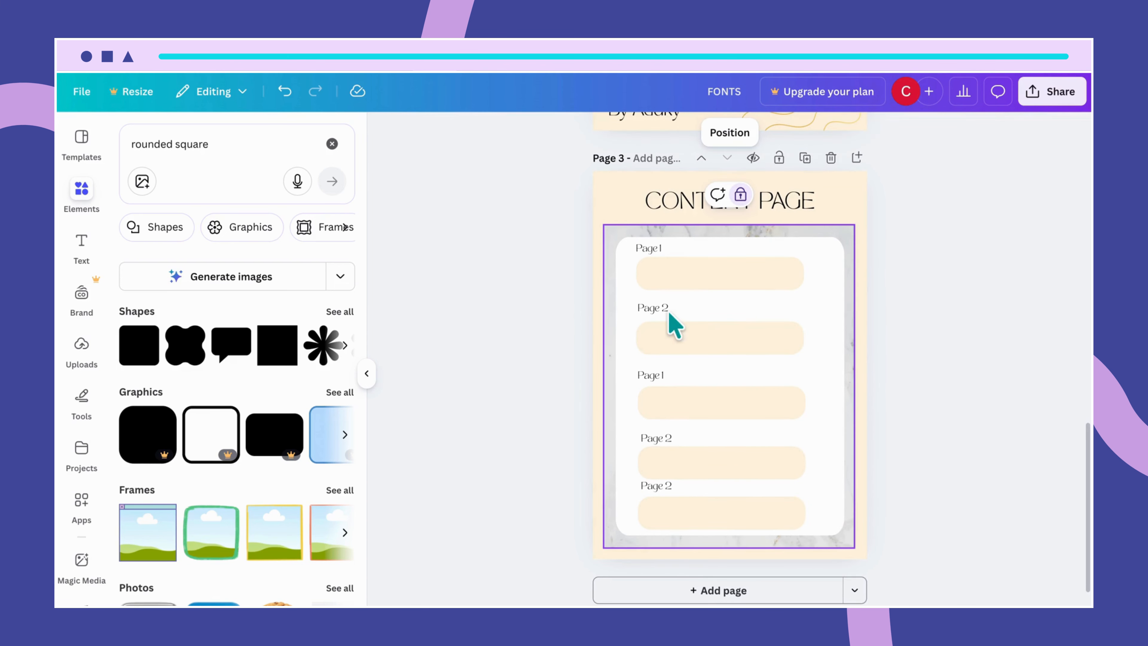
Step: Change the third entry's label to Page 3
double_click(659, 374)
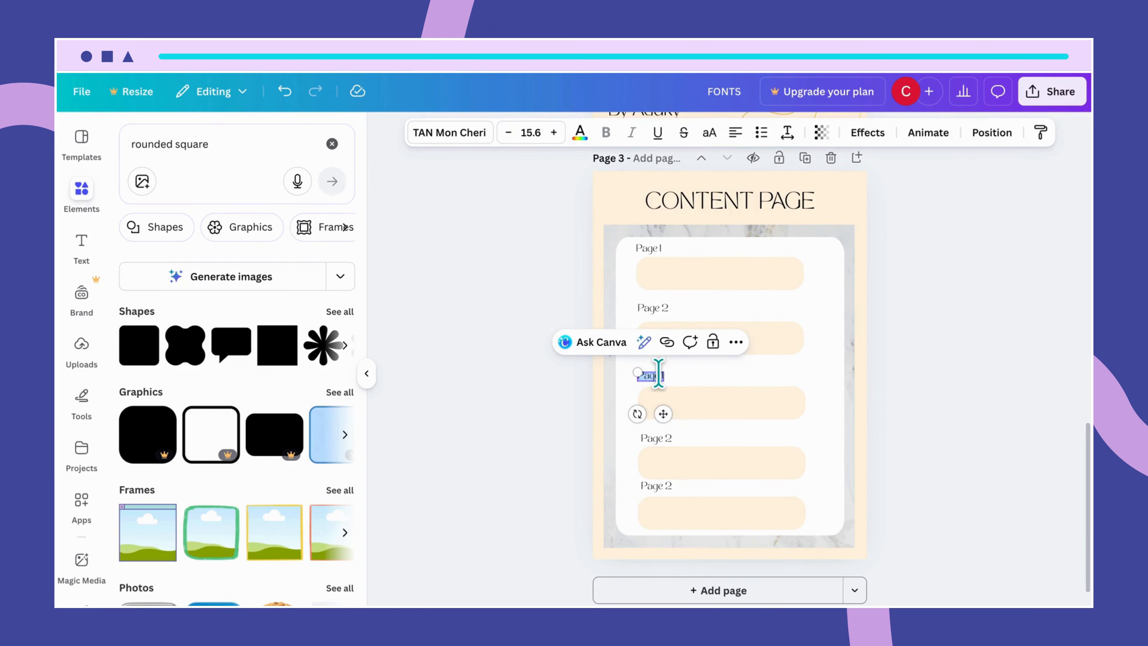
key("Right")
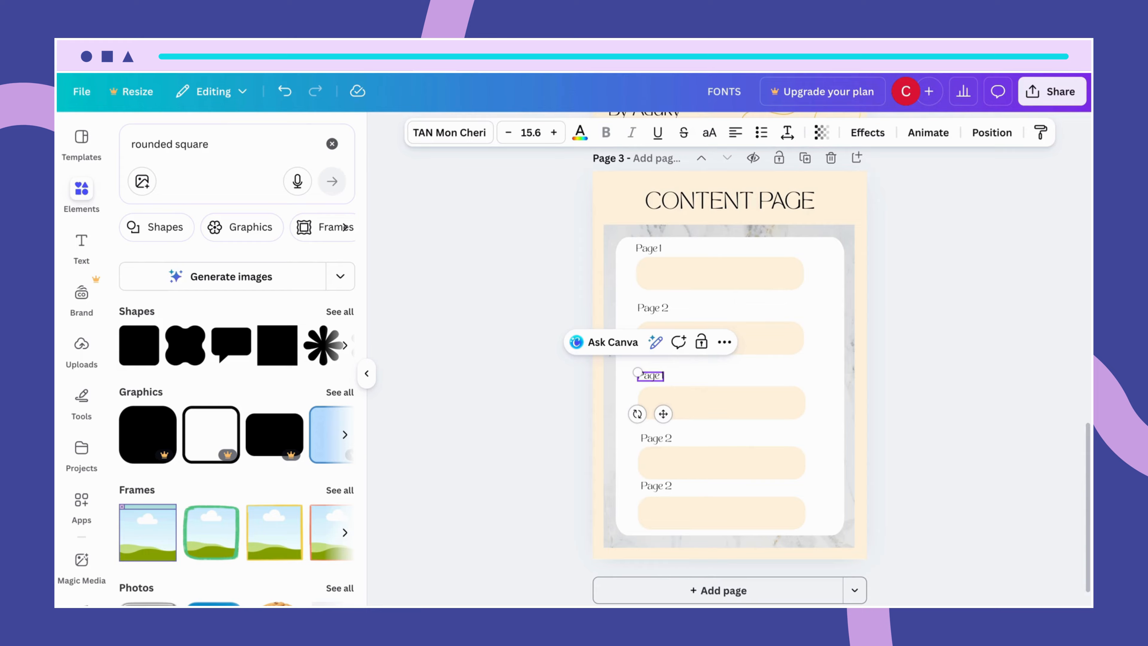
key("BackSpace")
type("3")
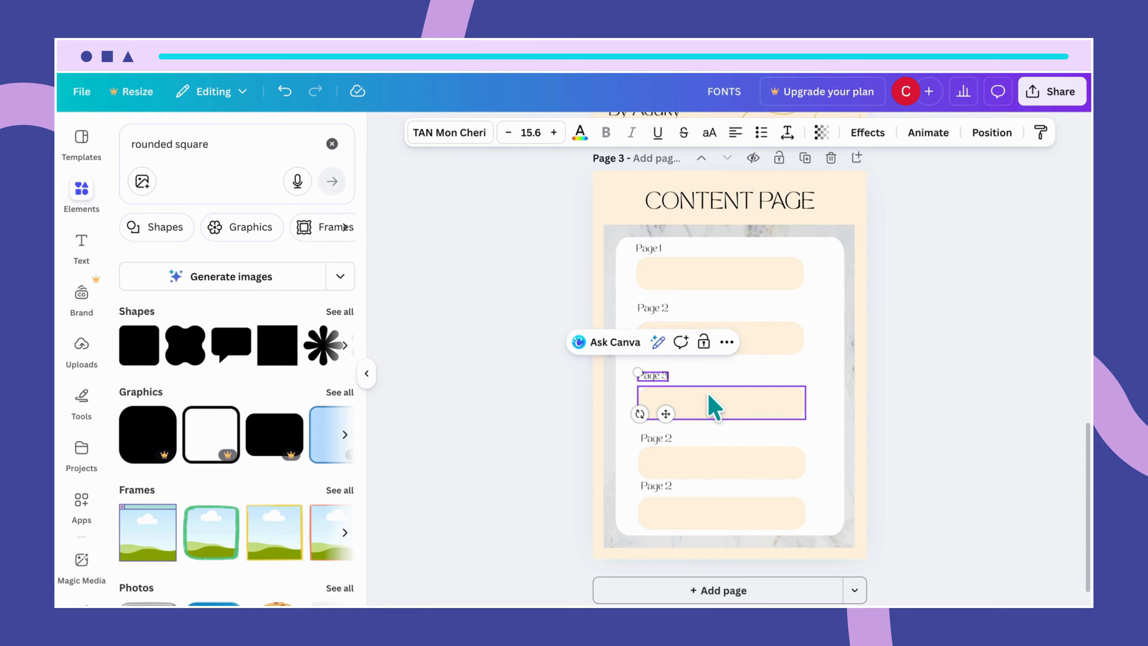
left_click(719, 388)
Step: Change the fourth entry's label to Page 4
scroll(732, 488, "up", 1)
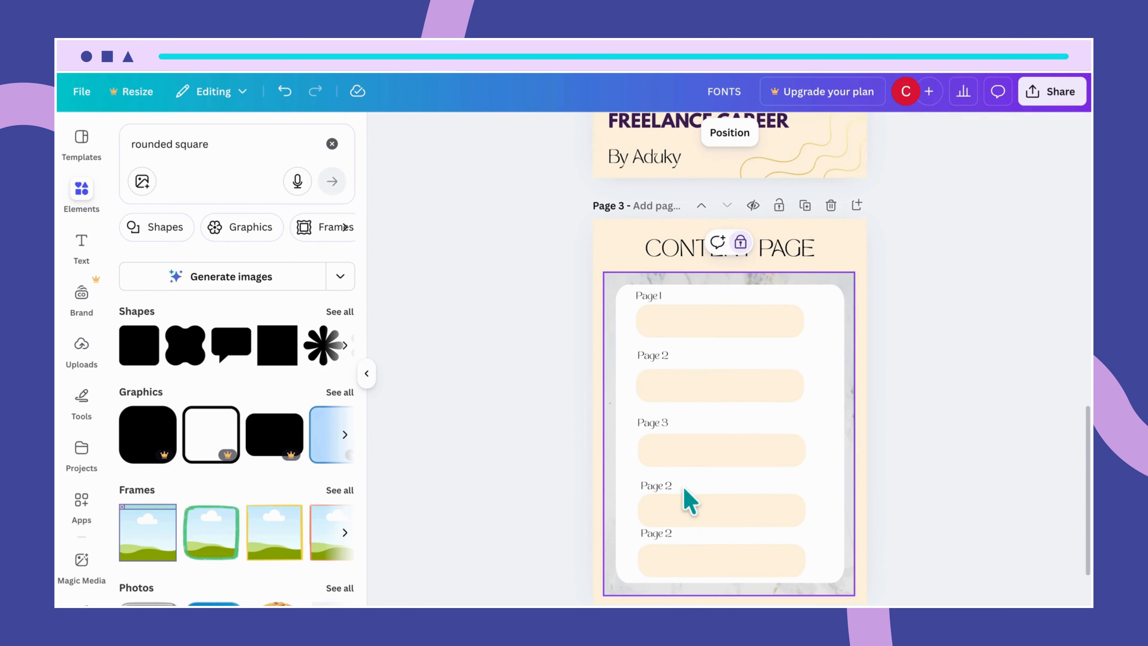
left_click(660, 485)
left_click(661, 487)
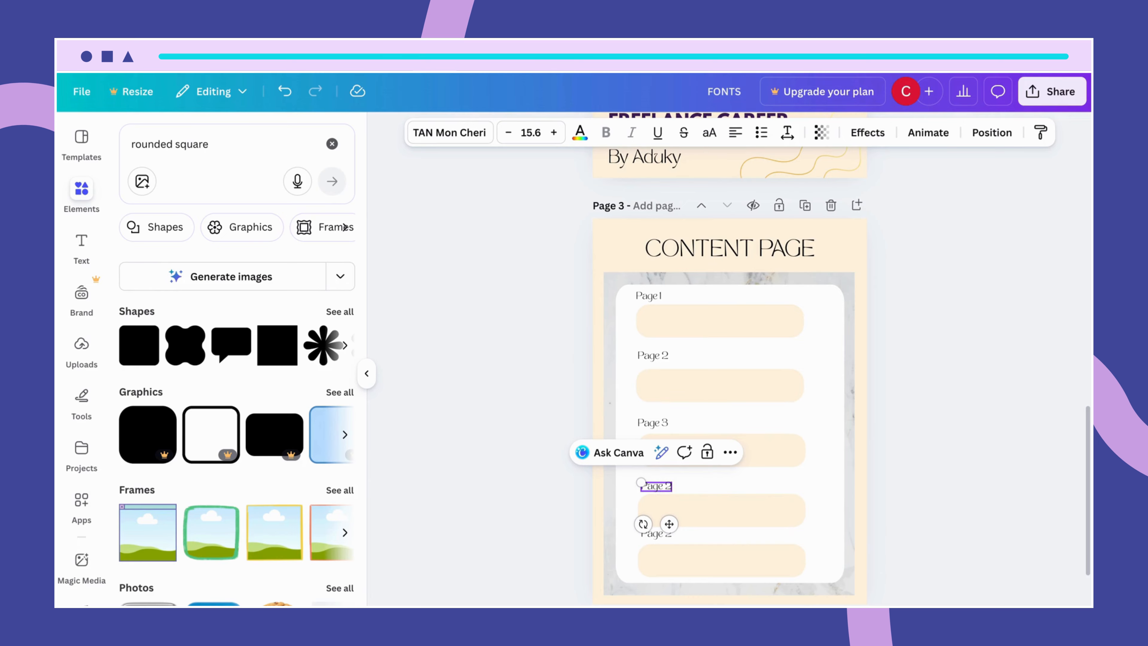
key("BackSpace")
type("4")
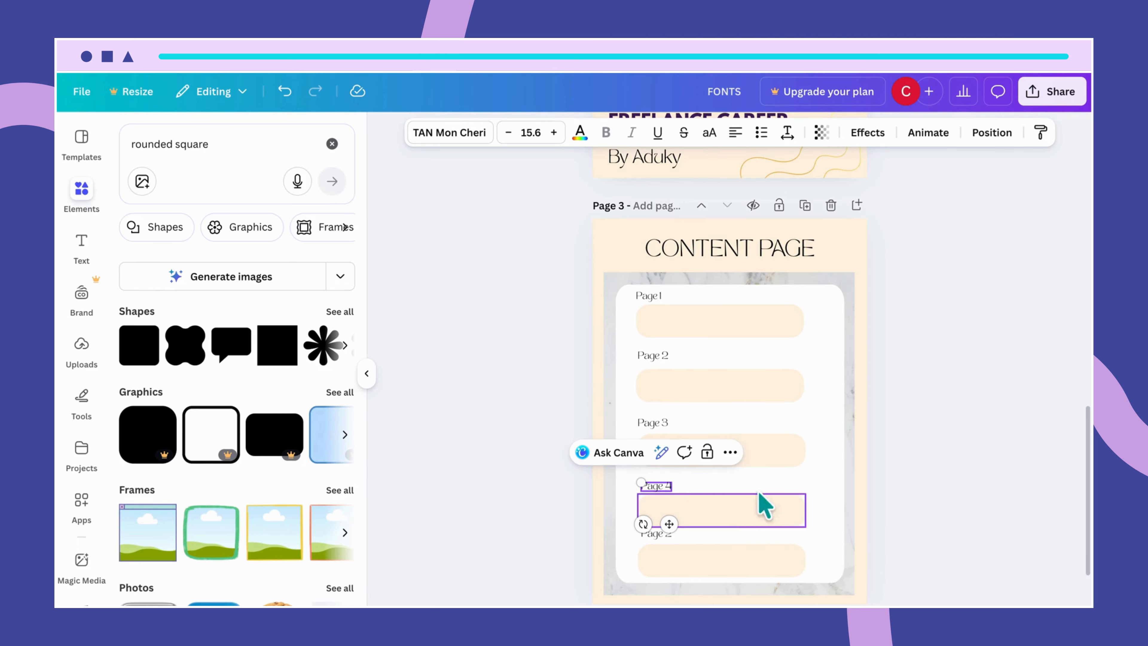
left_click(772, 480)
Step: Change the lowest entry's label to Page 5
scroll(777, 492, "down", 2)
left_click(663, 477)
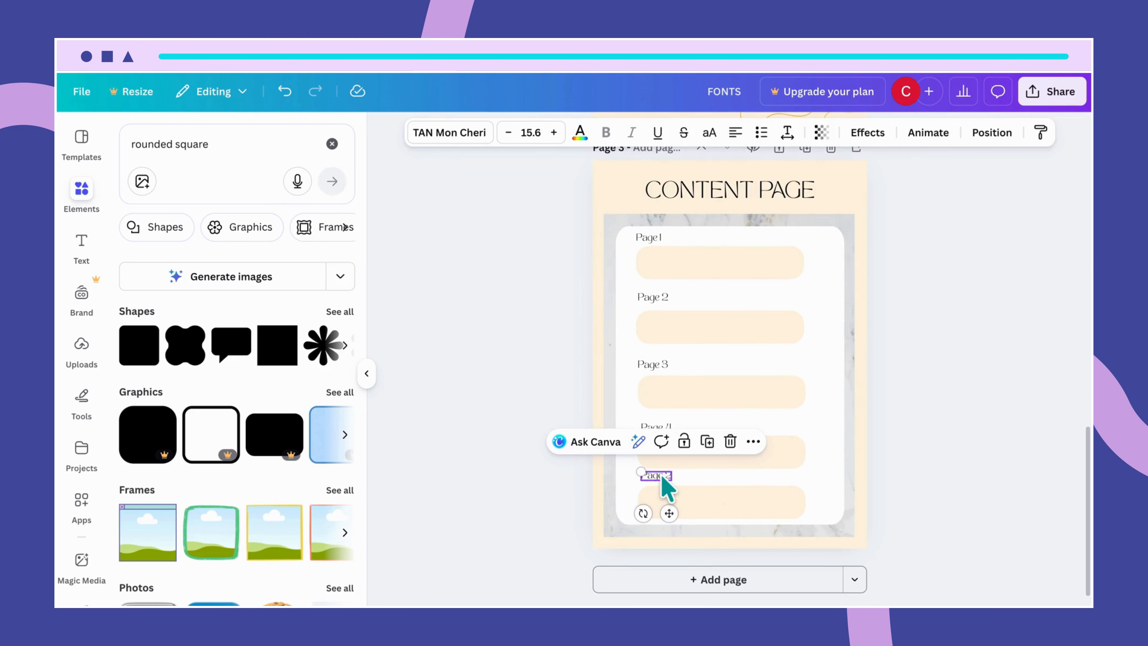
left_click_drag(661, 477, 664, 475)
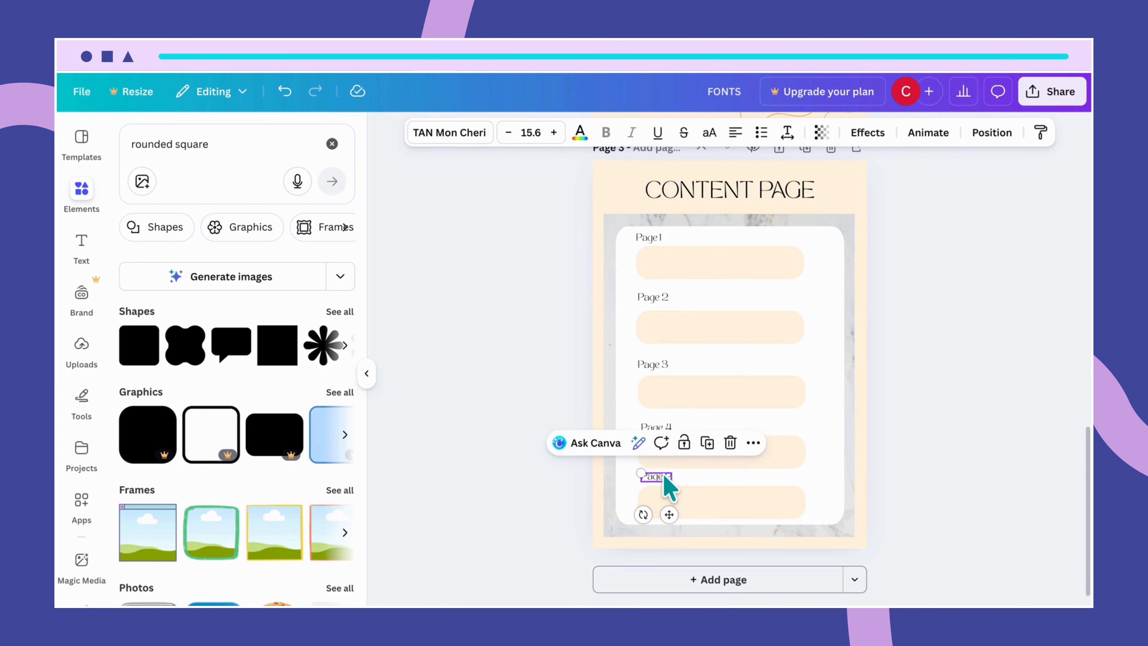
double_click(663, 477)
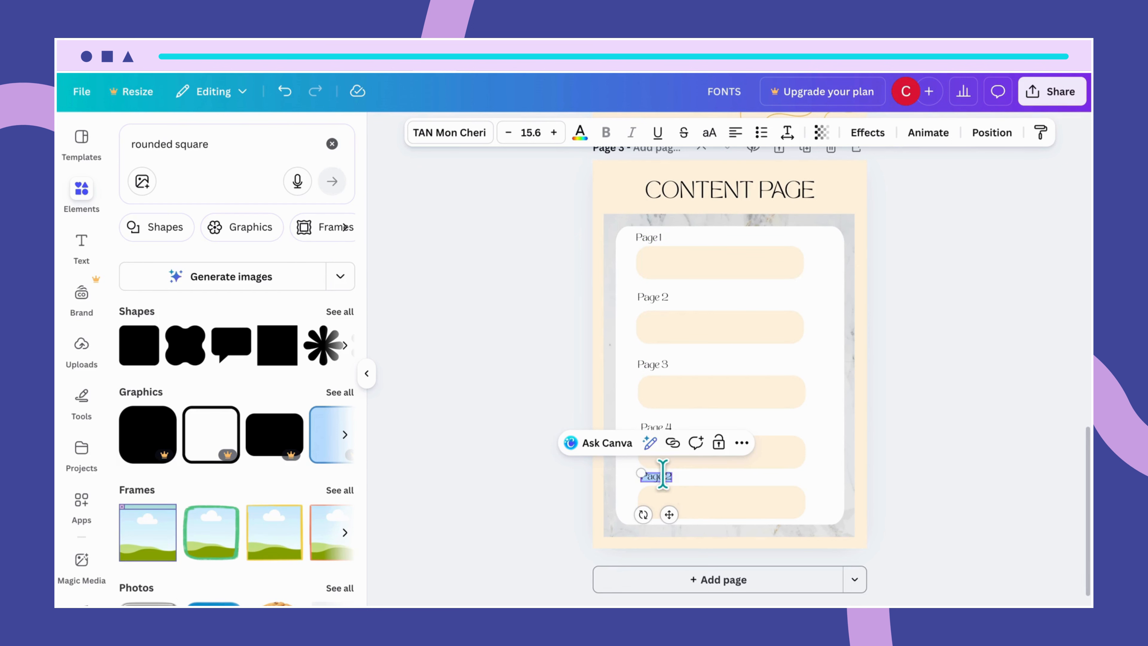
type("Page")
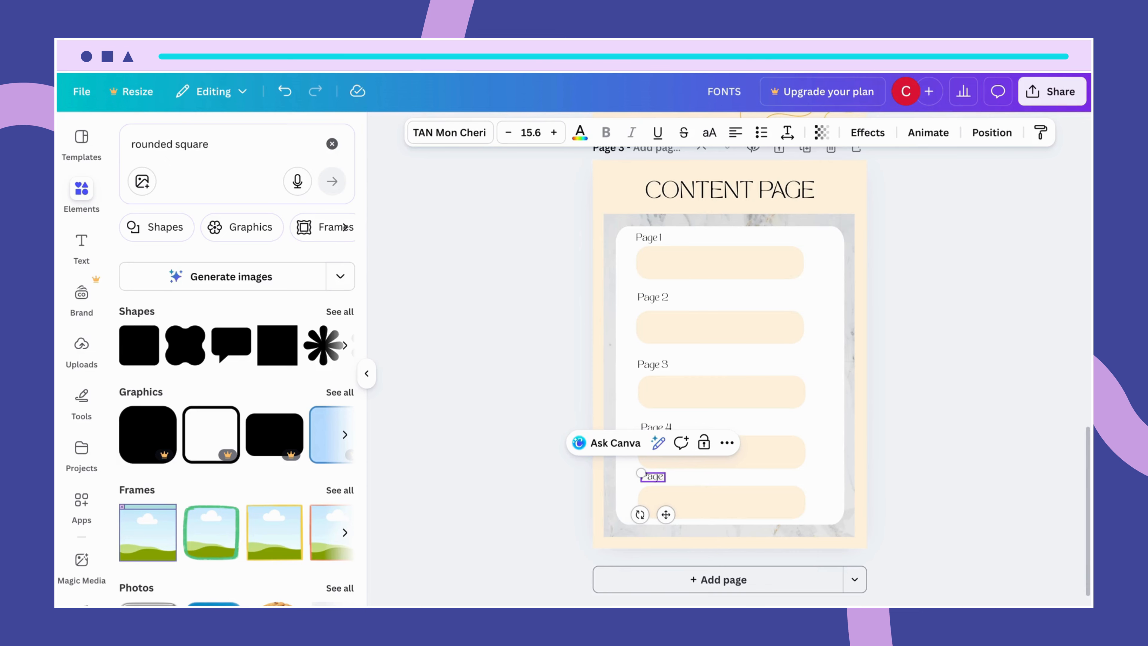
type(" 5")
left_click(825, 506)
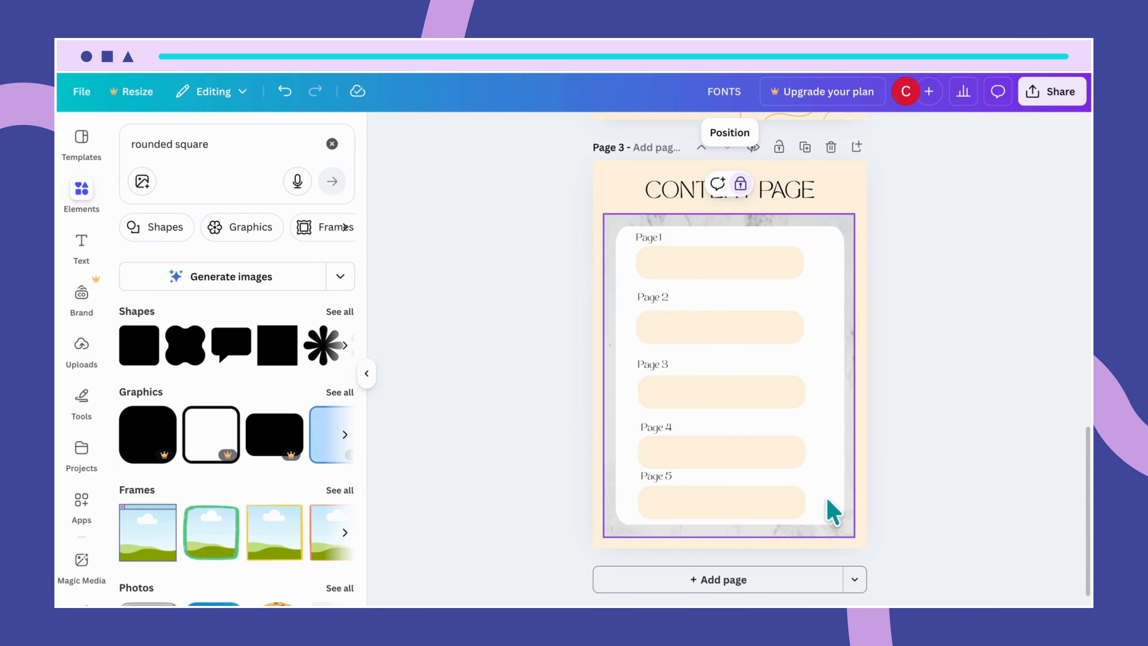
left_click(833, 441)
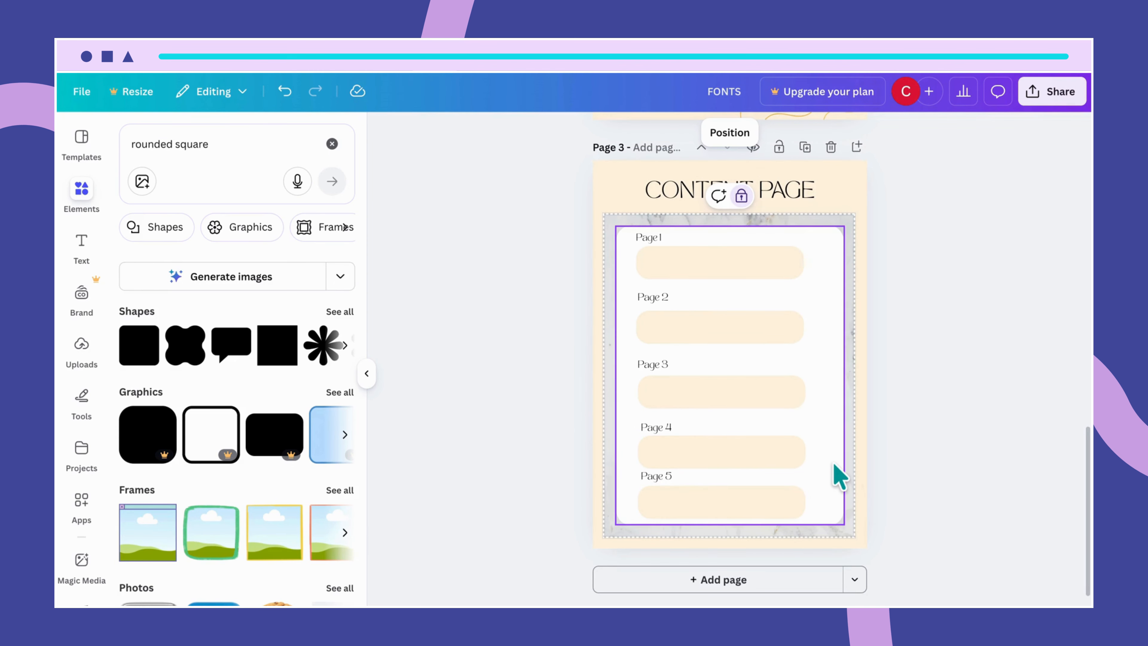
scroll(833, 466, "up", 3)
scroll(835, 465, "up", 2)
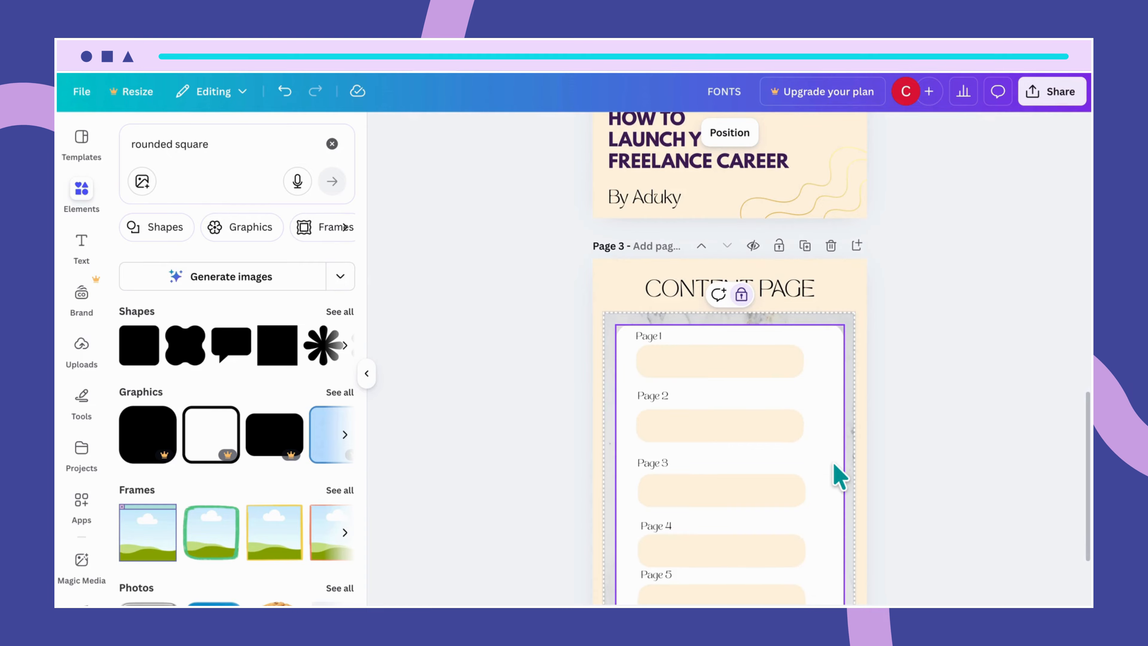
scroll(799, 495, "down", 3)
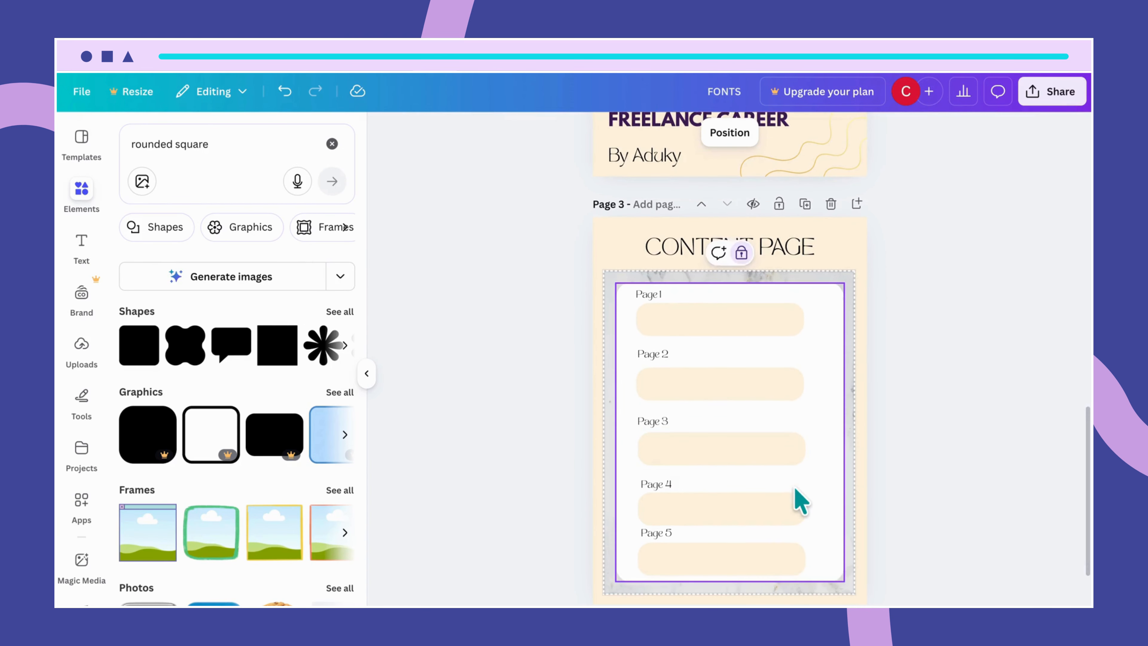
Step: Nudge the Page 4 label and its bar up slightly to even out the spacing
left_click(719, 503)
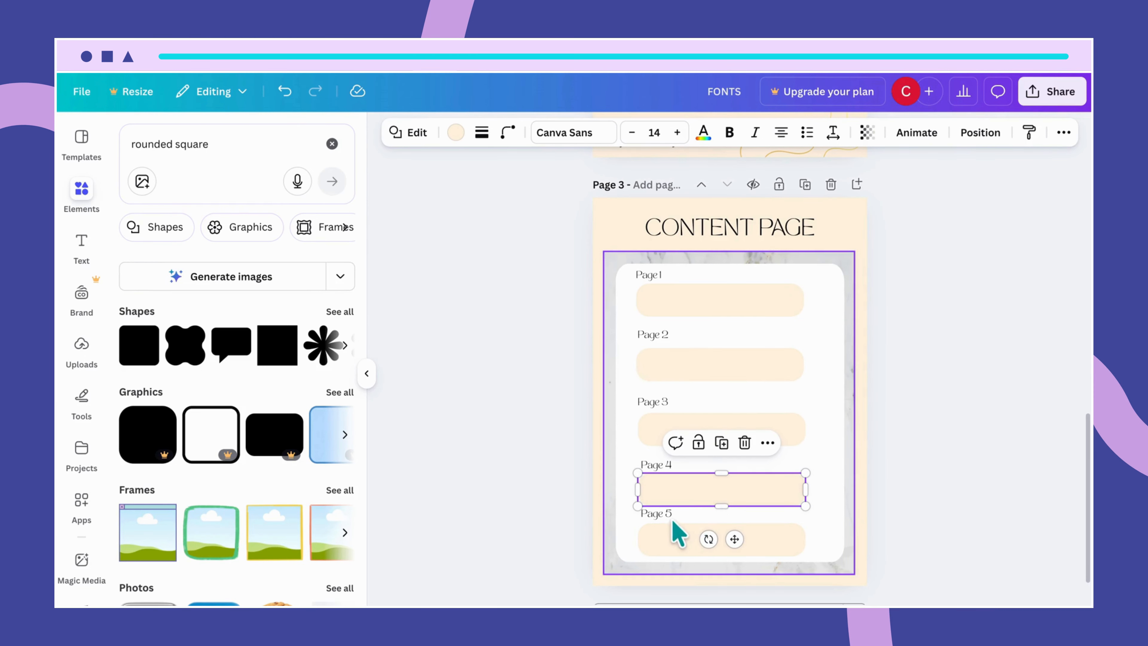
scroll(833, 461, "up", 2)
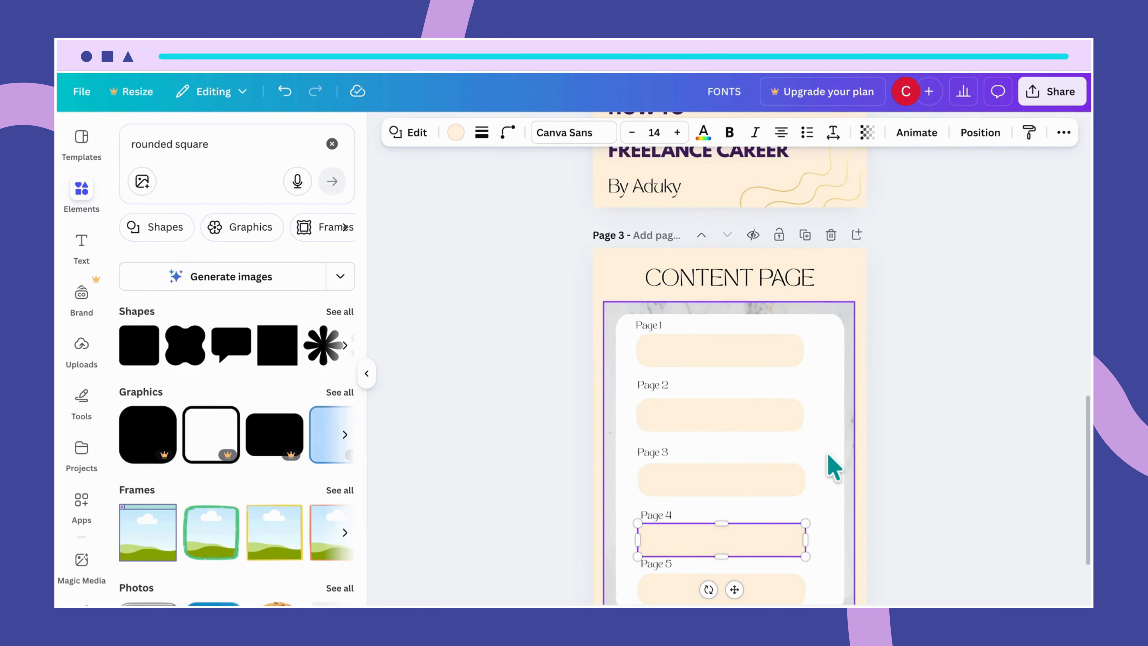
left_click(662, 515)
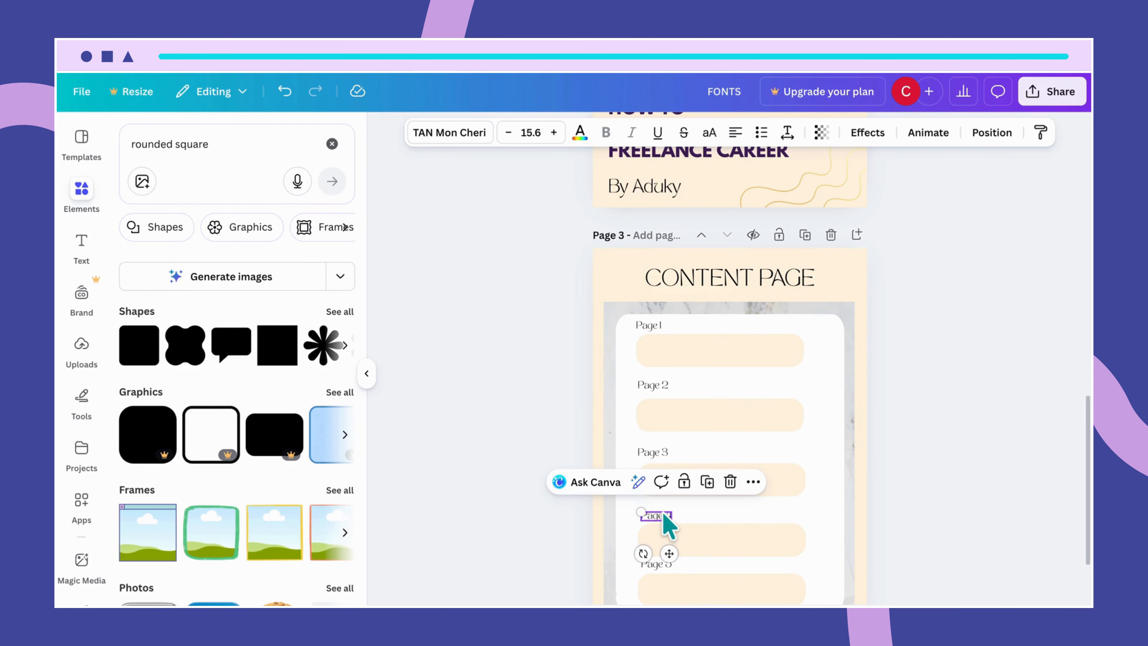
left_click_drag(664, 514, 685, 537)
left_click(689, 541)
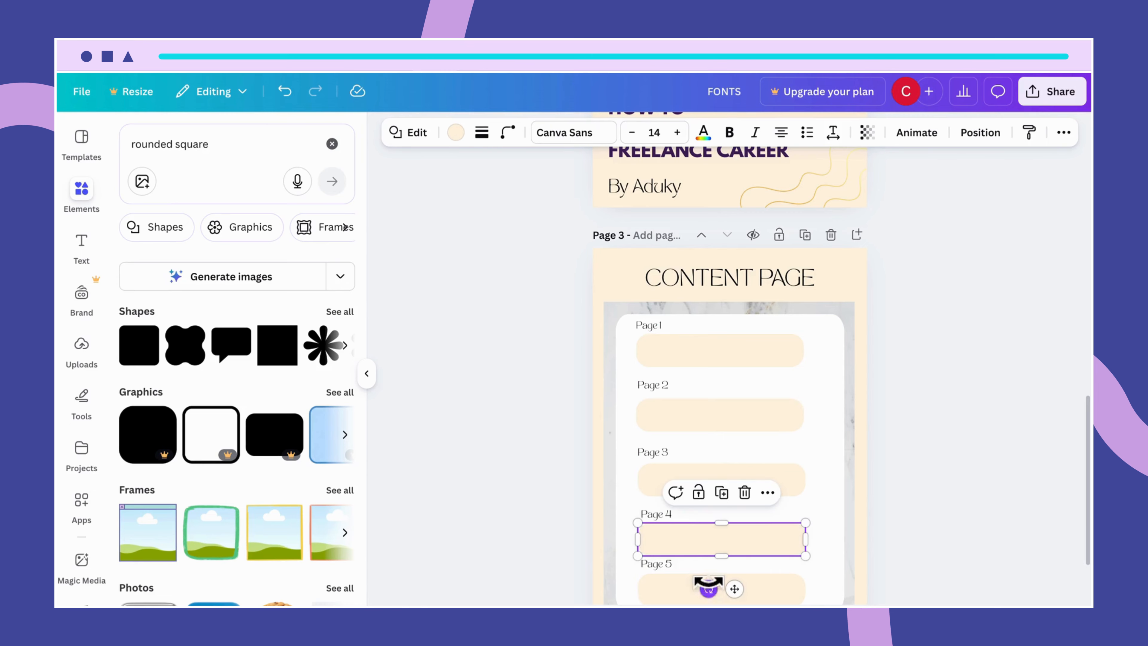
Step: Move the Page 5 label down slightly so it sits closer to its bar
scroll(723, 587, "down", 1)
right_click(696, 549)
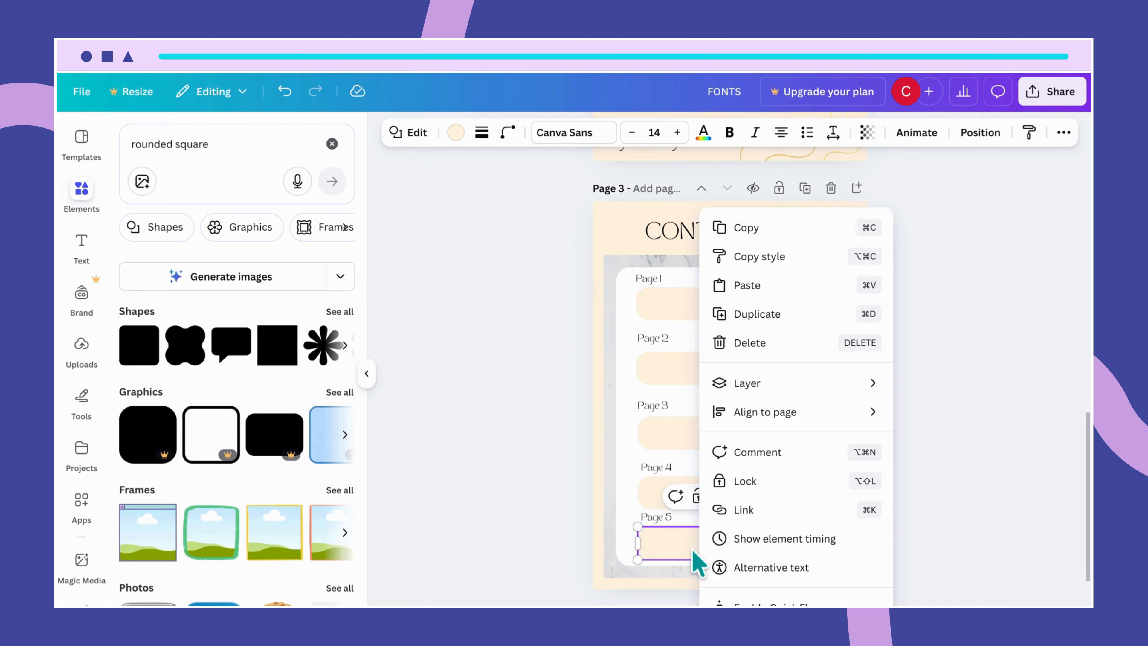
left_click(656, 521)
left_click(658, 515)
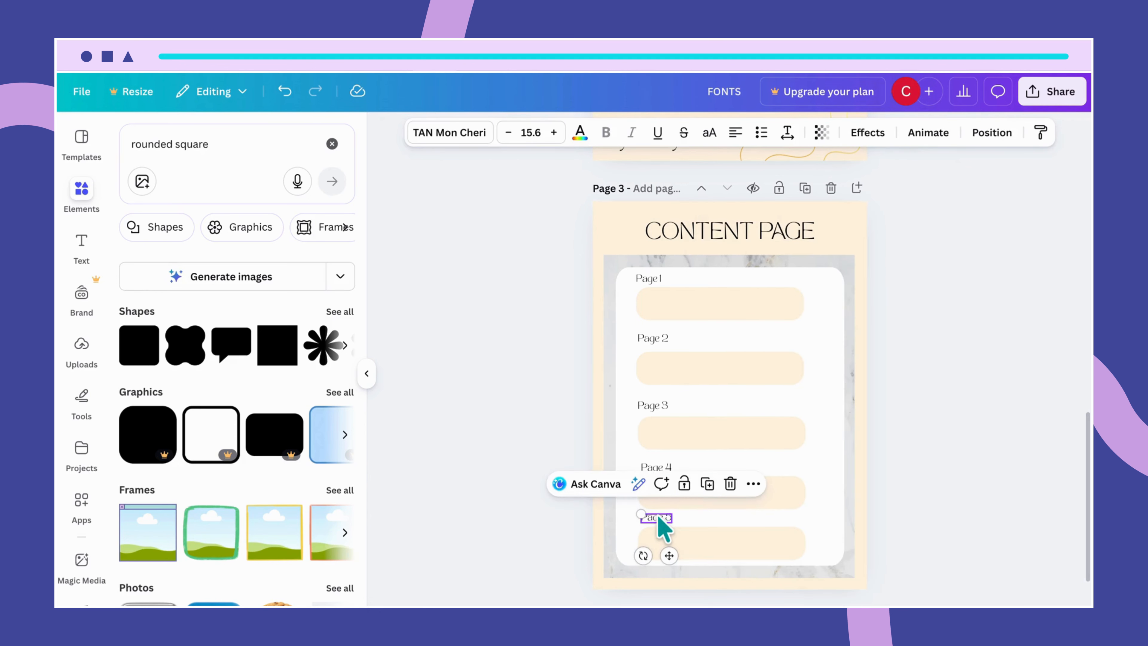
left_click_drag(658, 517, 659, 519)
left_click(746, 540)
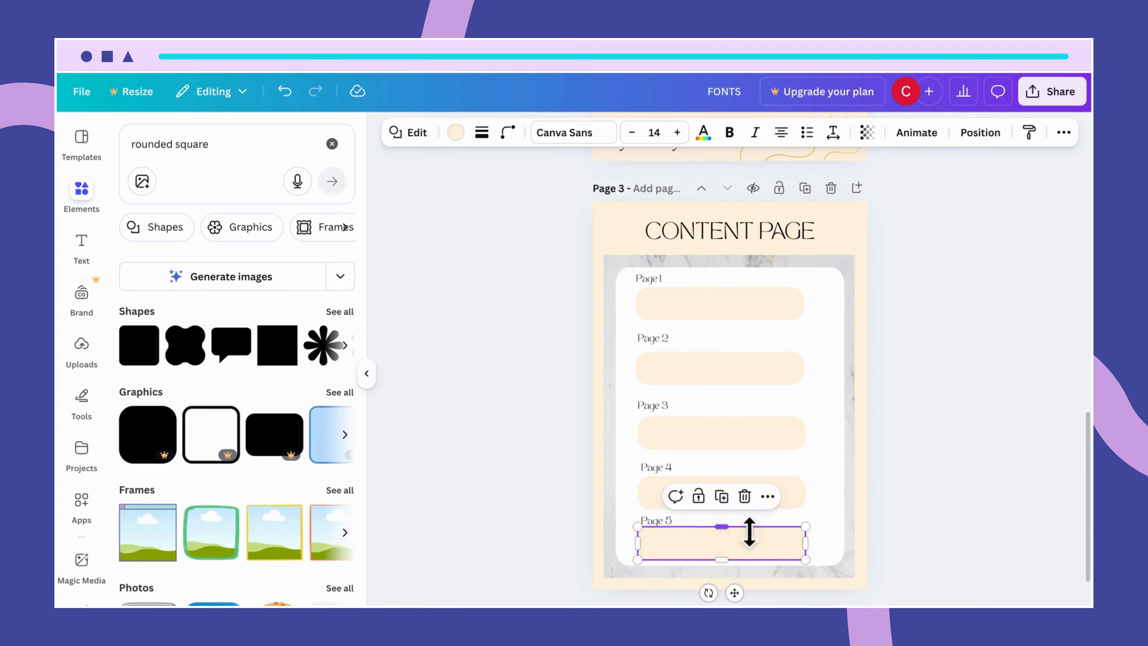
Step: Nudge the Page 5 bar down slightly and move the Page 2 label down a little closer to its bar
left_click_drag(757, 554, 755, 551)
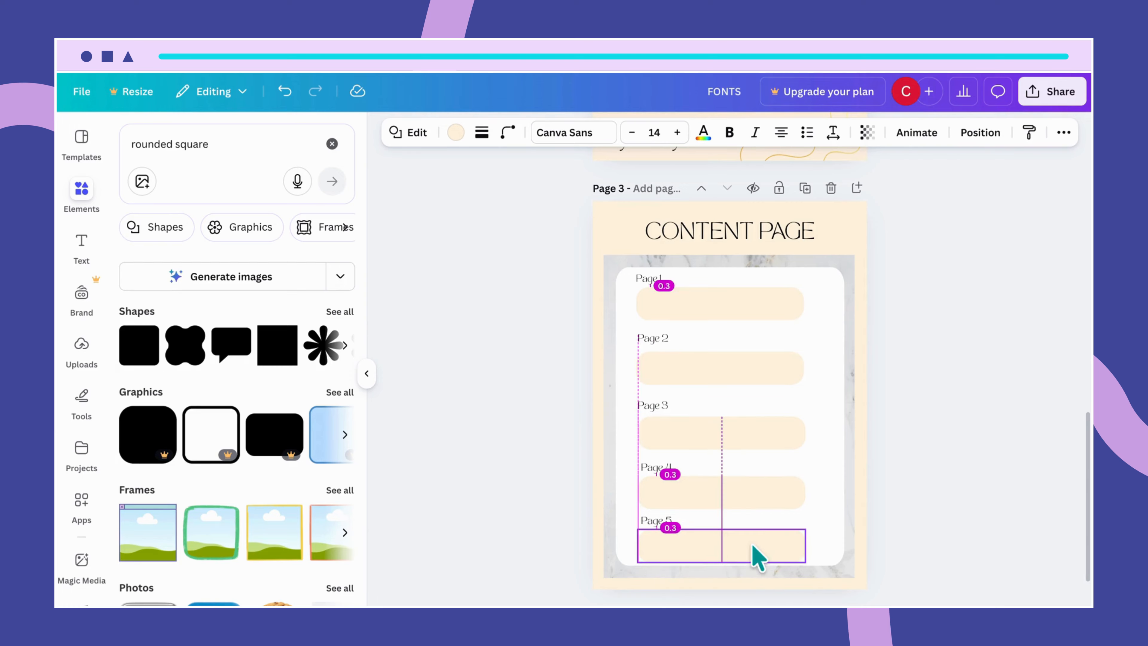
left_click(833, 543)
scroll(835, 541, "up", 1)
scroll(836, 541, "up", 5)
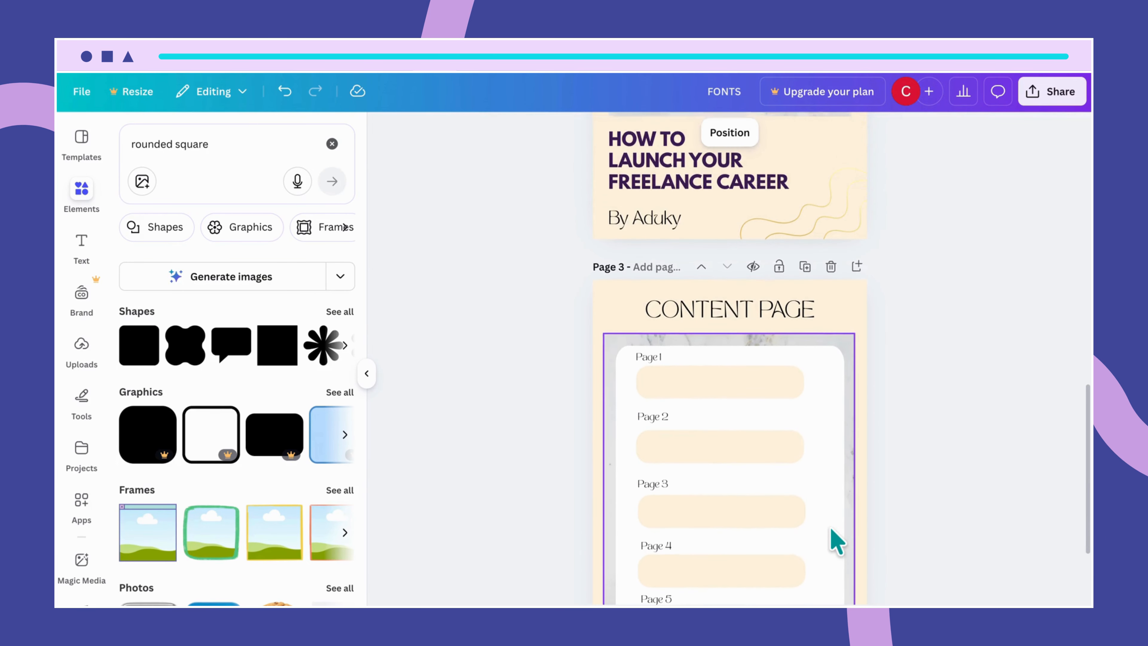
scroll(836, 540, "down", 1)
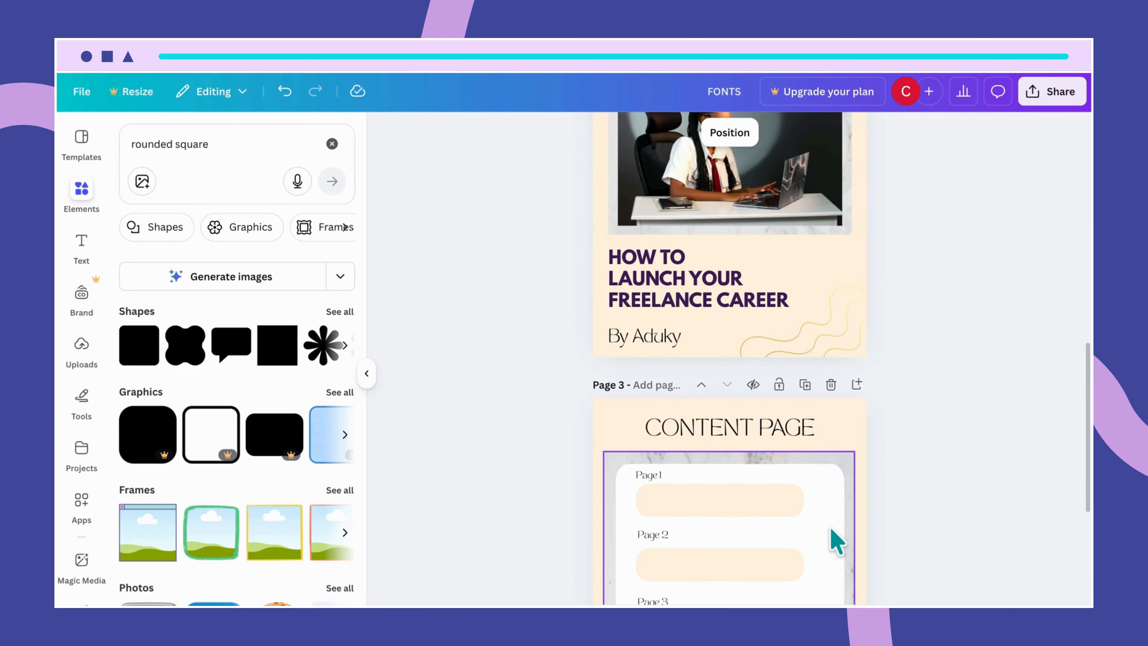
left_click(652, 538)
left_click_drag(648, 534, 650, 535)
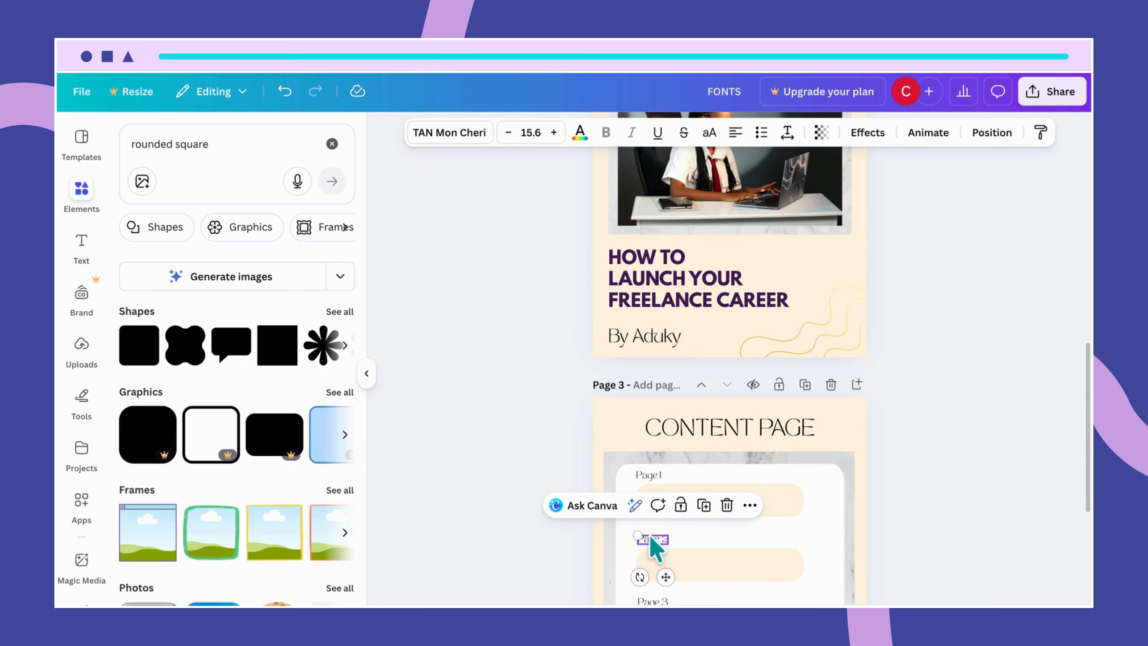
left_click(744, 541)
Step: Move the Page 3 label down slightly so it sits closer to its bar
scroll(787, 546, "down", 1)
scroll(788, 558, "down", 3)
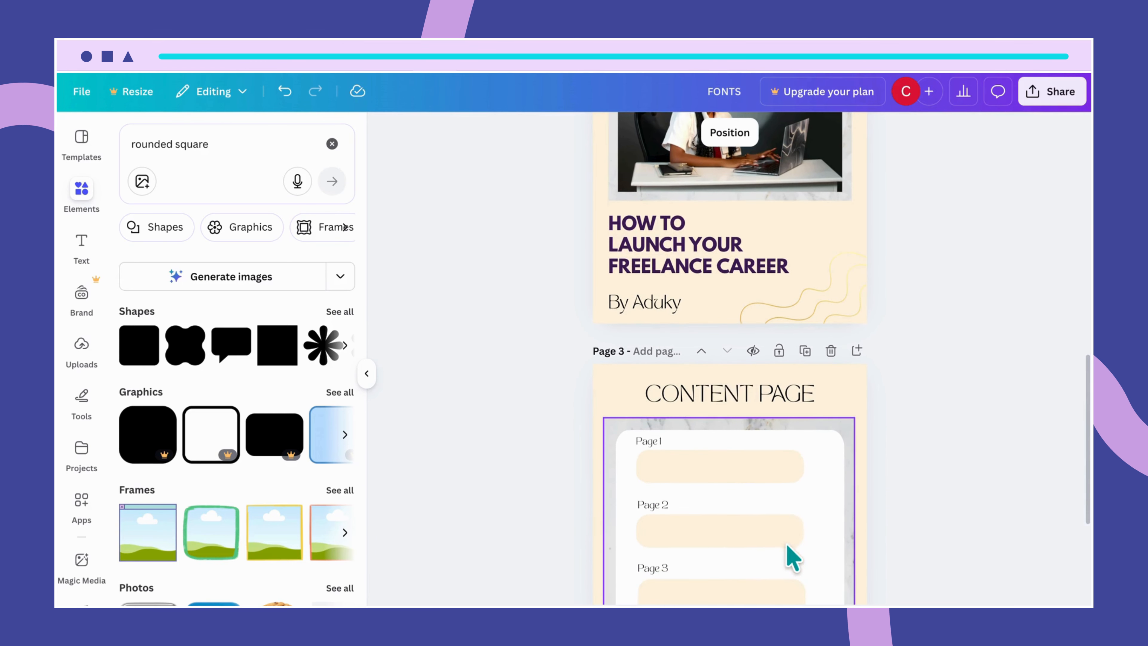
scroll(741, 544, "down", 6)
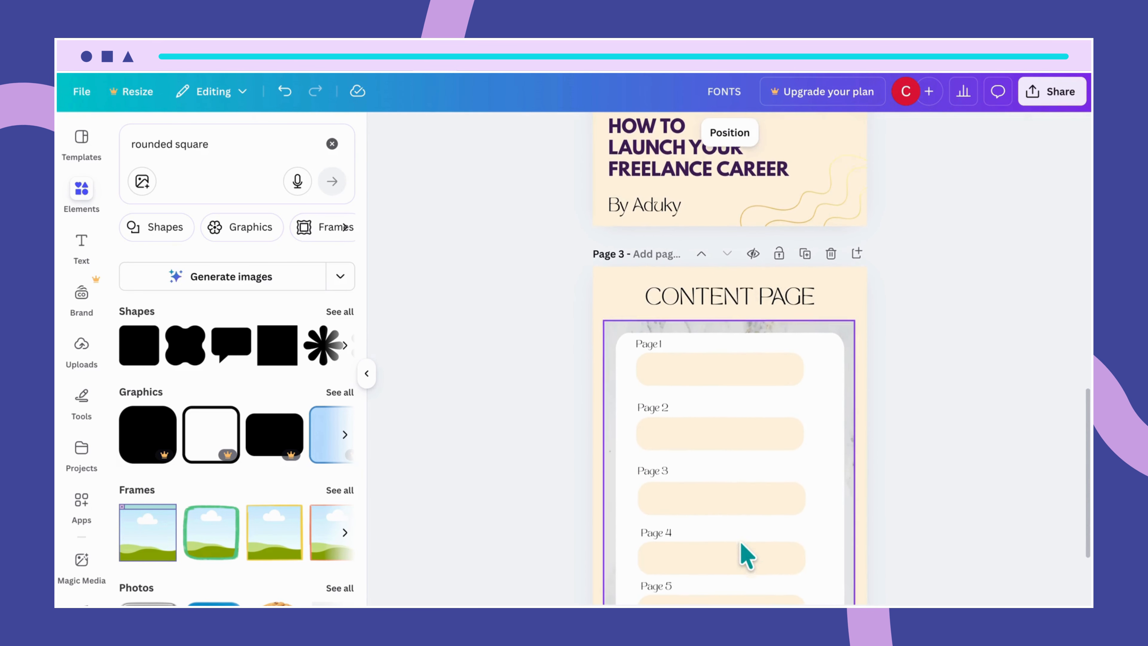
scroll(744, 551, "up", 6)
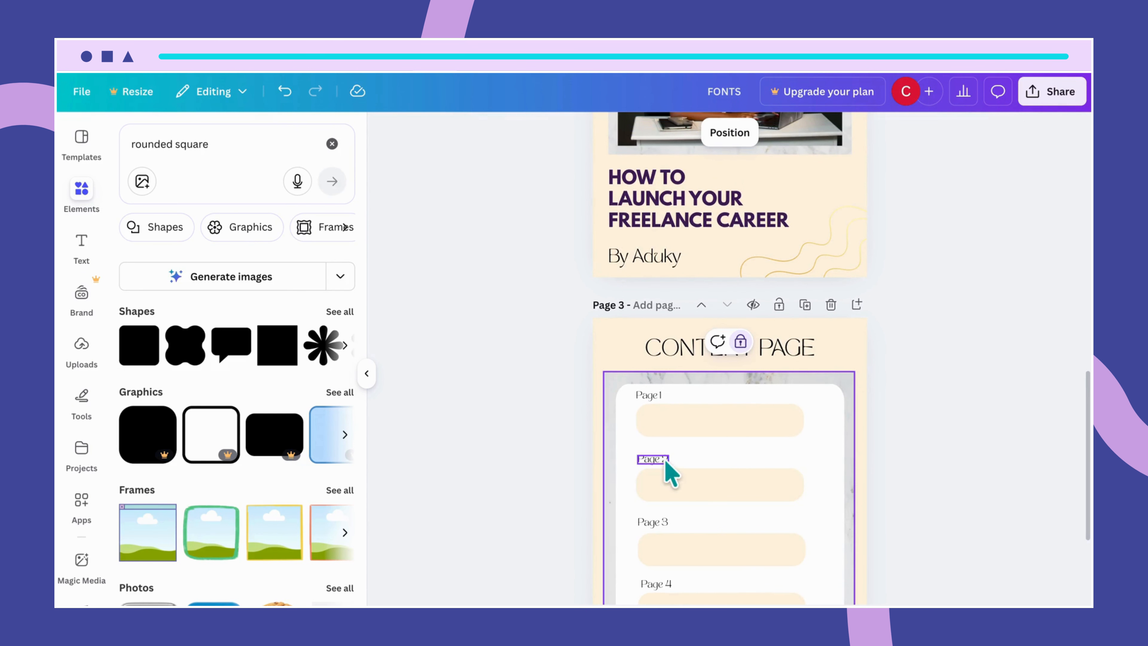
scroll(722, 526, "up", 1)
left_click(660, 549)
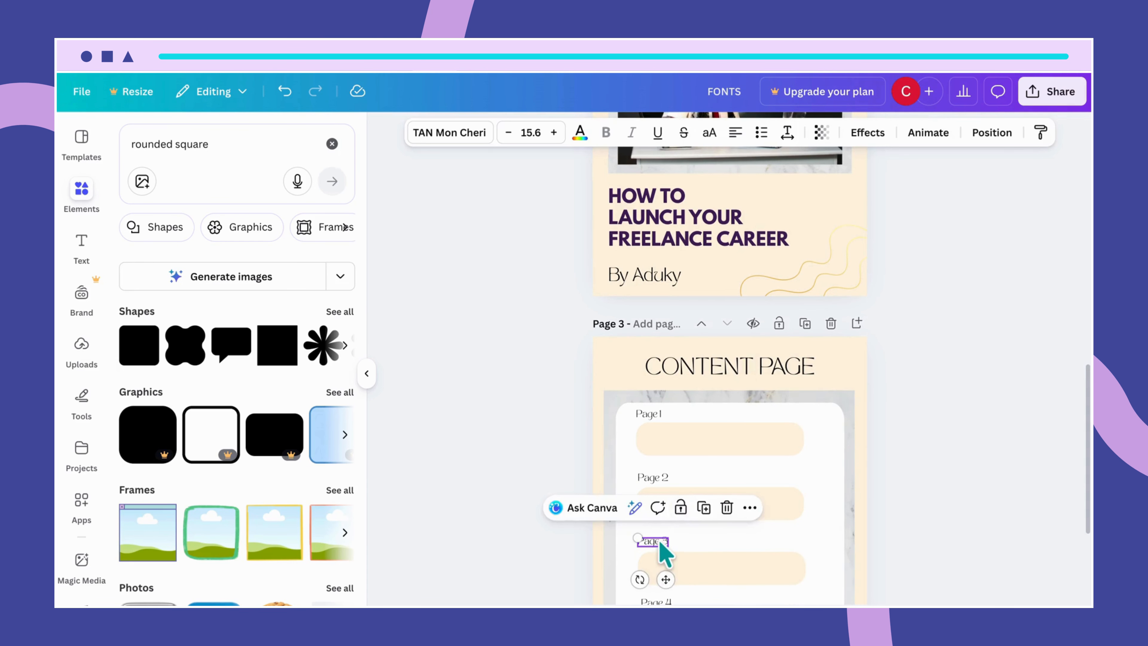
left_click_drag(660, 548, 659, 543)
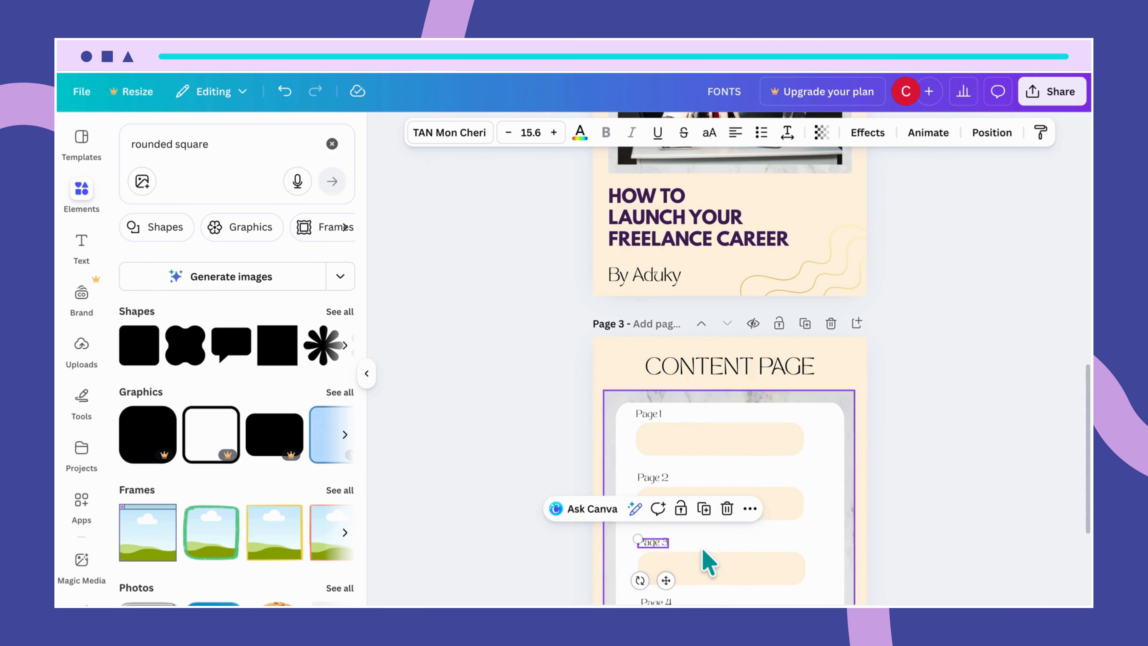
left_click(719, 567)
scroll(719, 565, "down", 4)
left_click(814, 507)
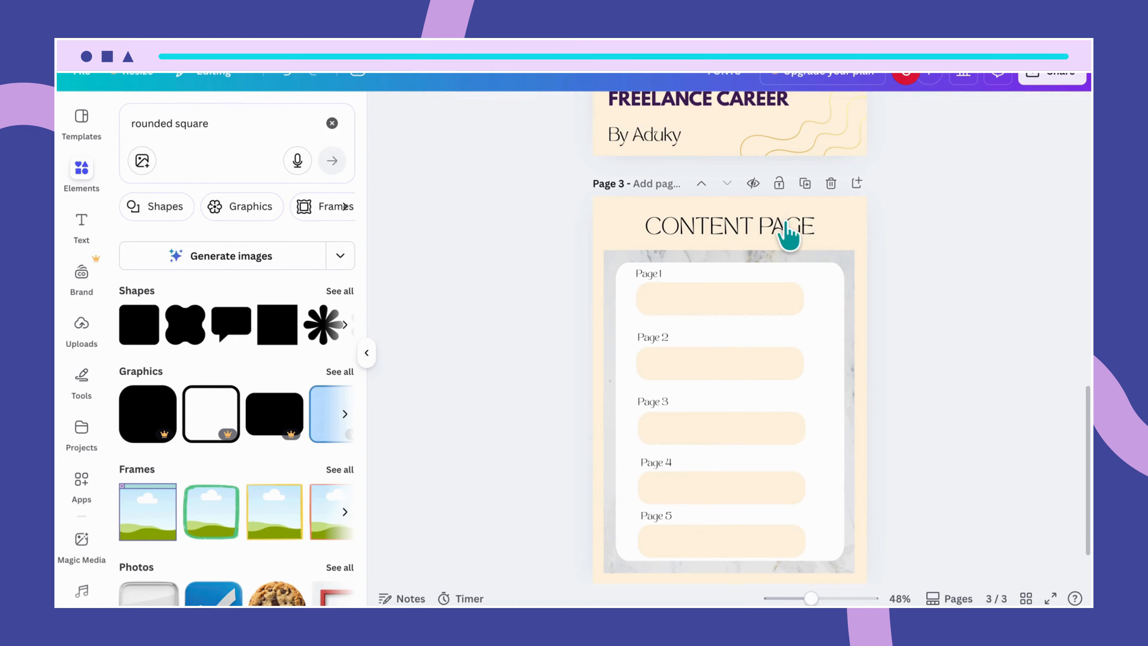
Step: Change the CONTENT PAGE heading's text color to the document's dark purple
left_click(773, 235)
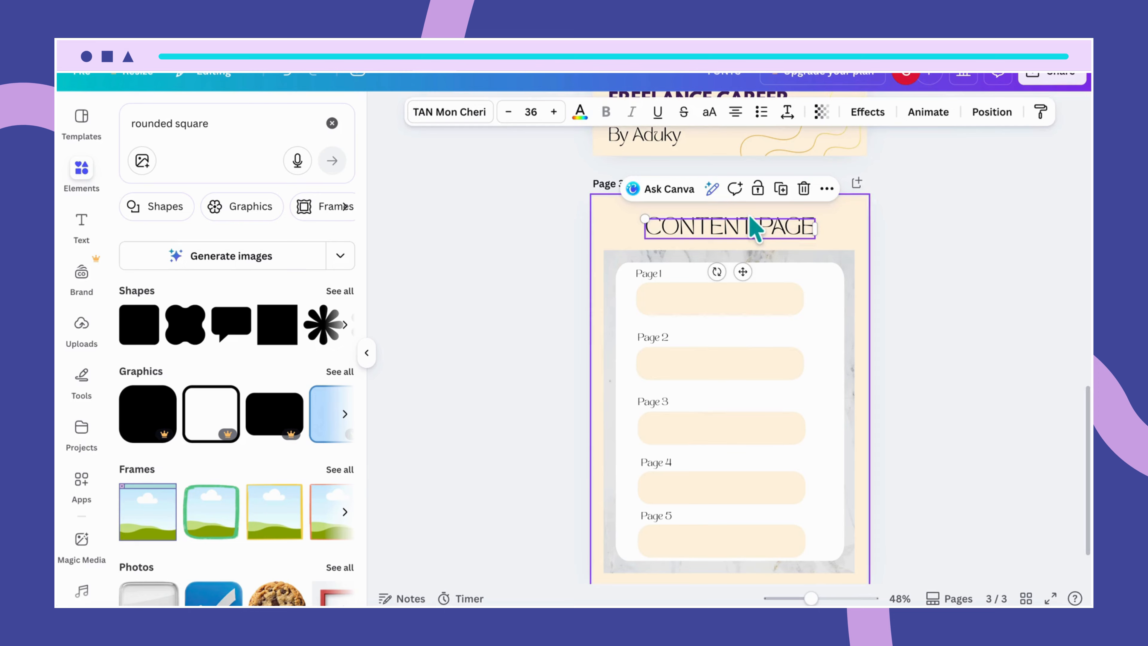
left_click(579, 112)
left_click(203, 221)
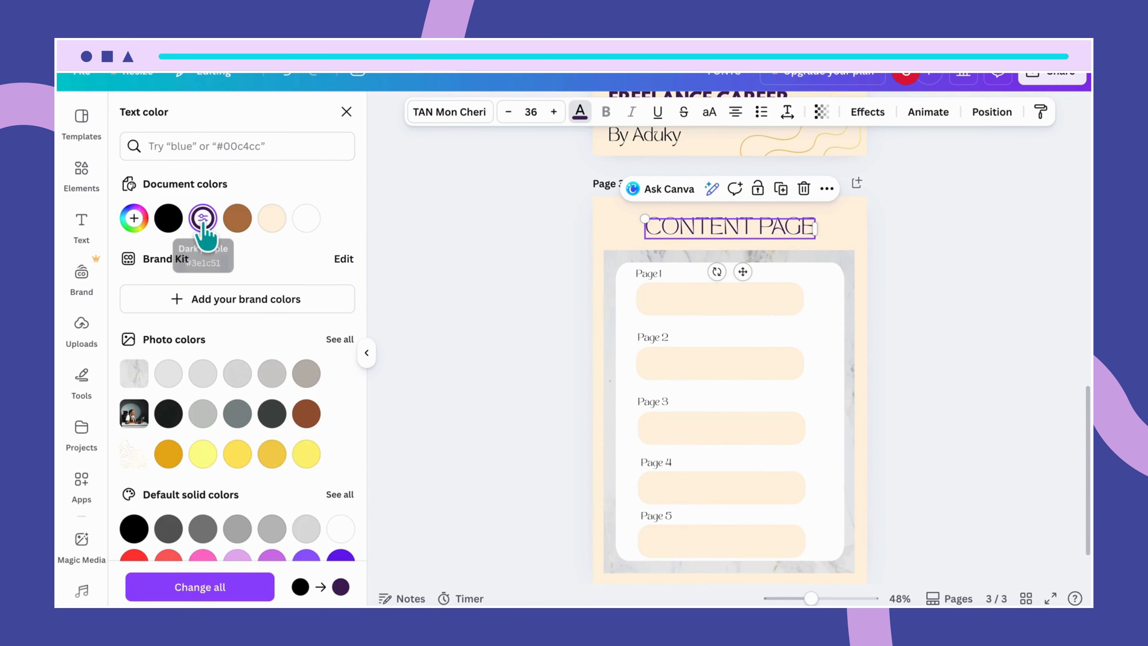
left_click(608, 229)
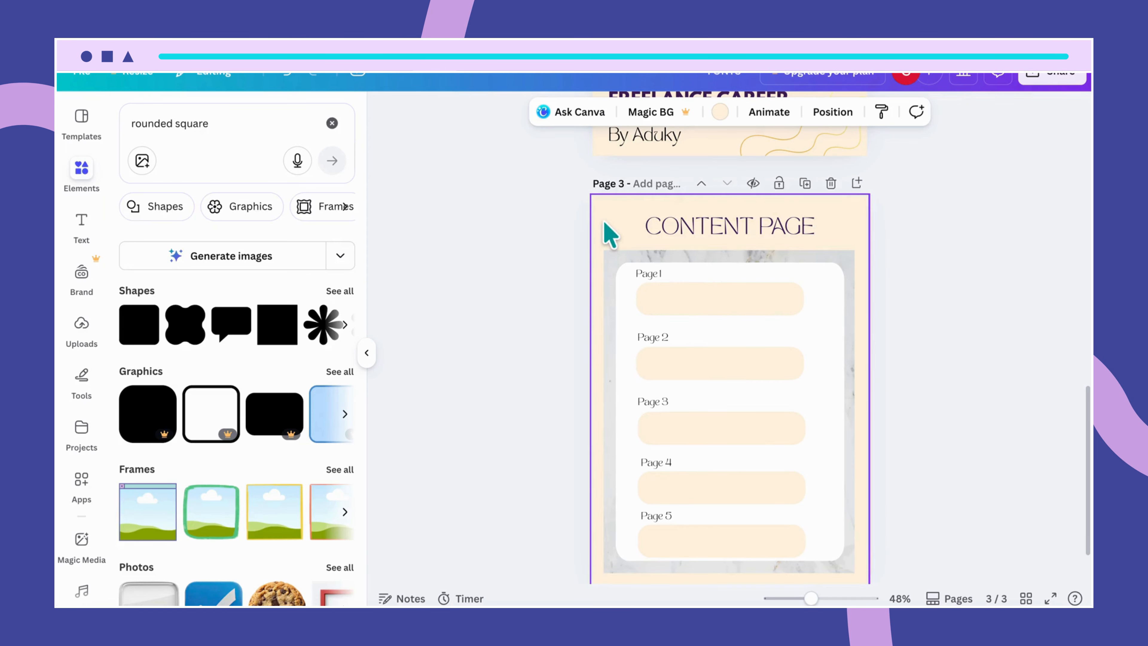
Step: Recolor the Page 1 label to the document's dark purple and apply the change to all matching black text
left_click(648, 273)
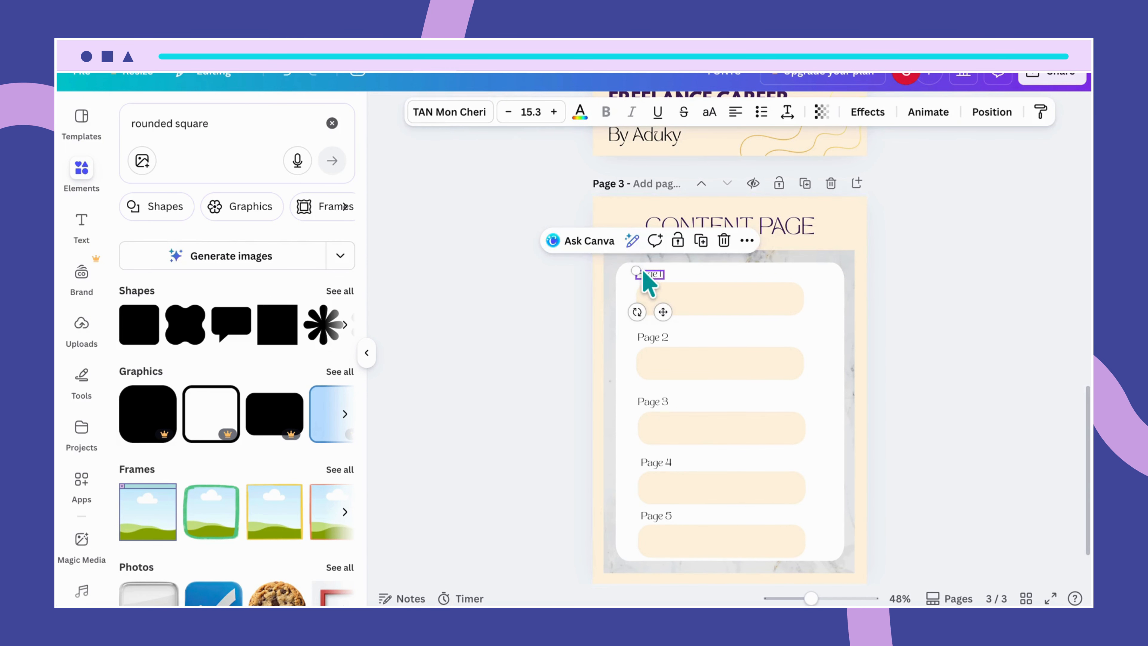
left_click(580, 114)
left_click(216, 226)
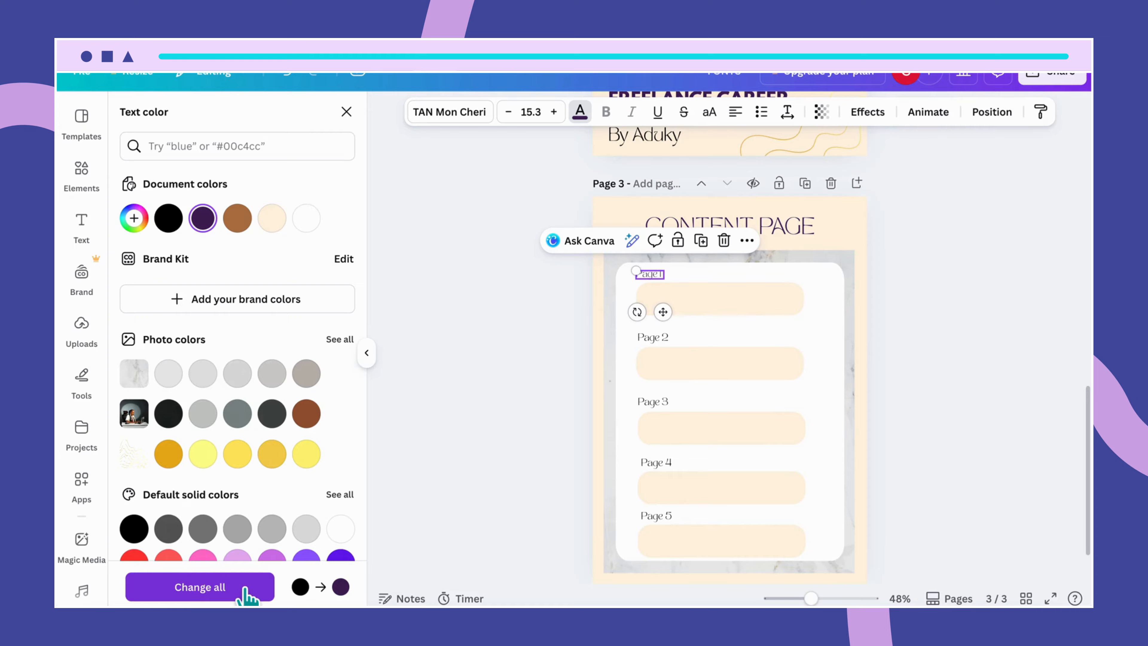
left_click(247, 596)
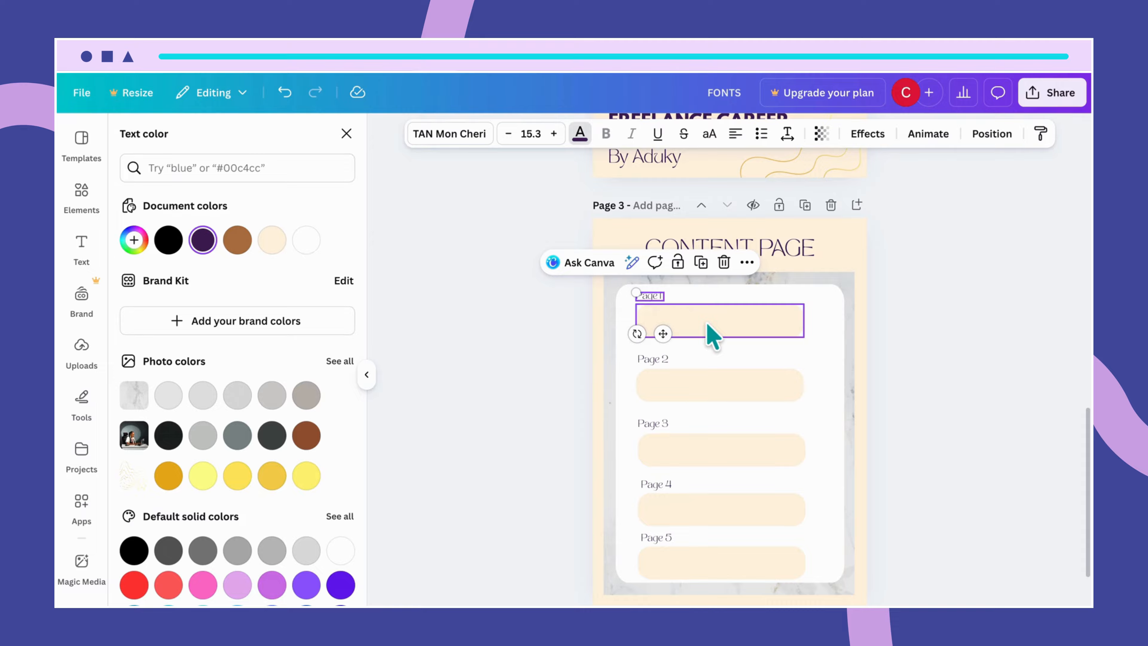
Step: Add a text box reading WELCOME PAGE and place it inside the Page 1 bar
key("t")
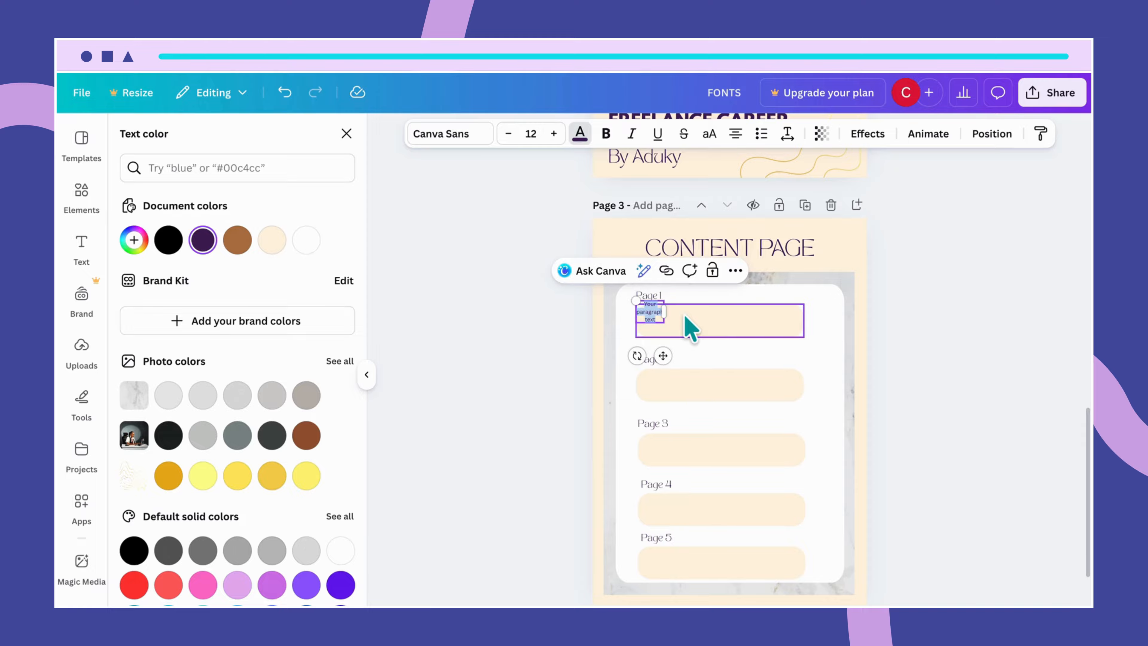
type("W")
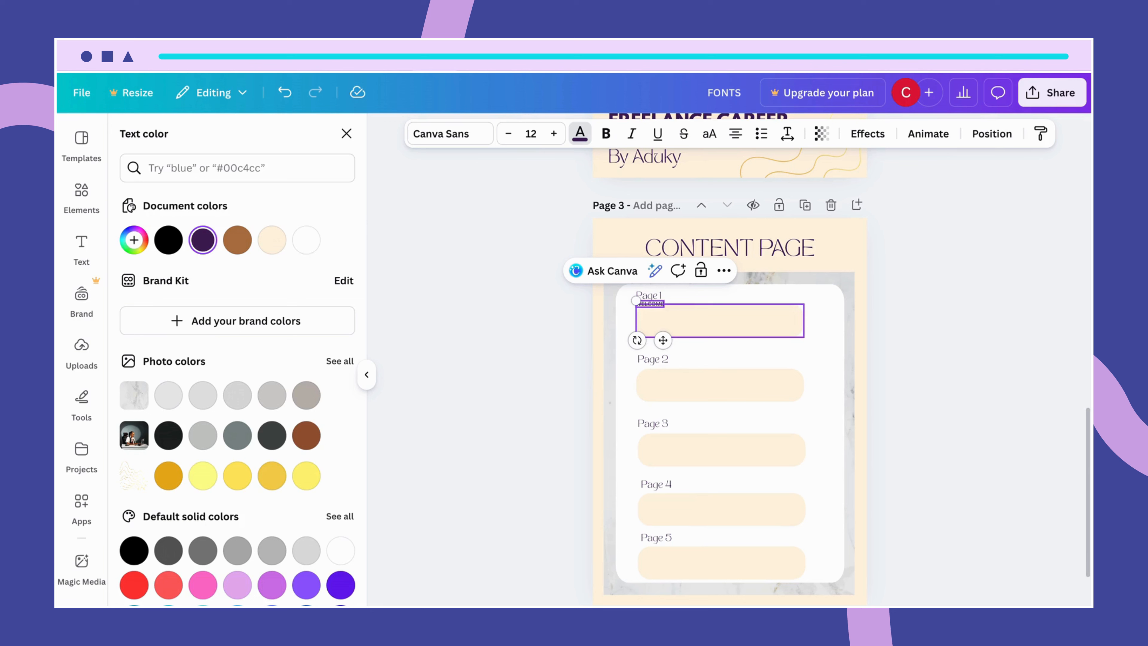
type("ELCOME PAGE")
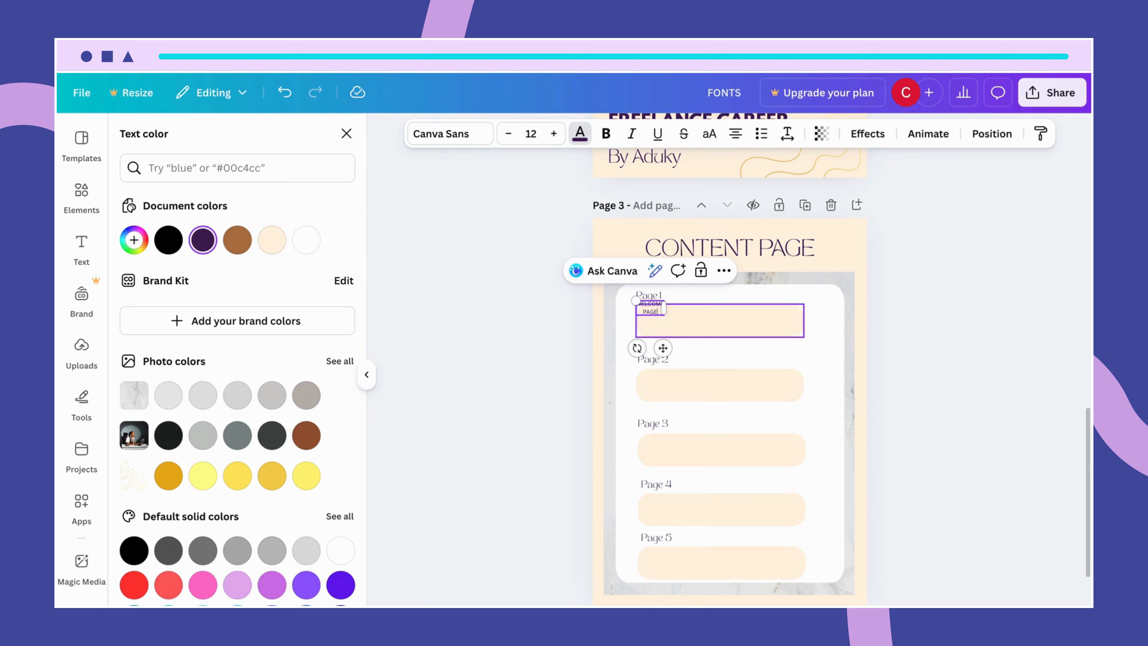
left_click(711, 329)
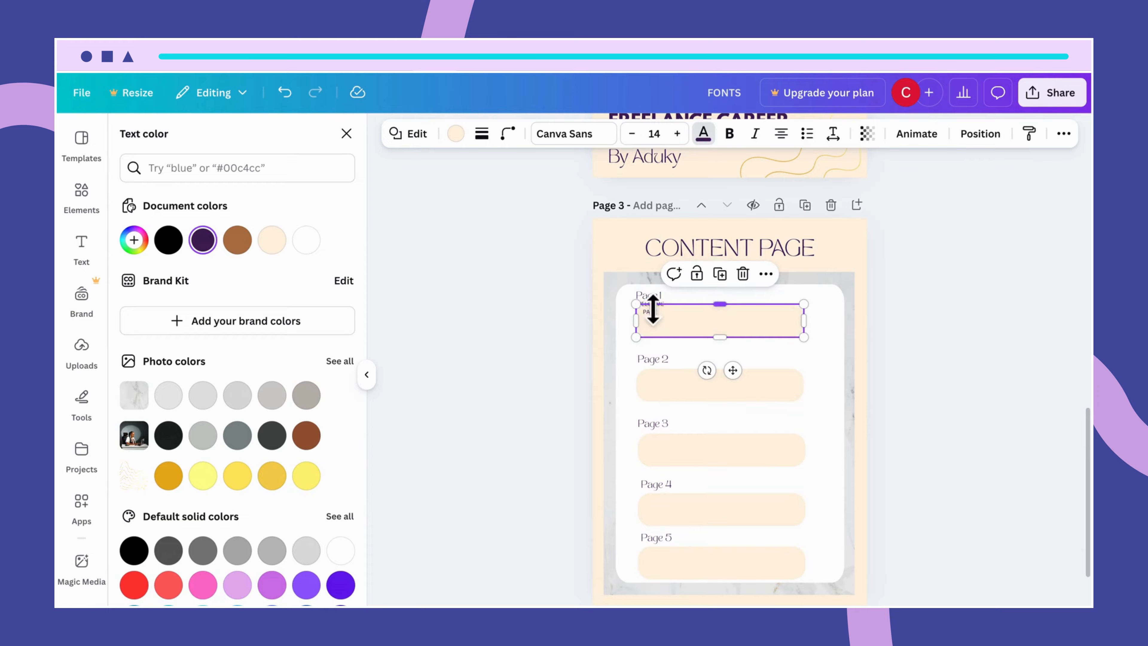
left_click_drag(654, 309, 658, 306)
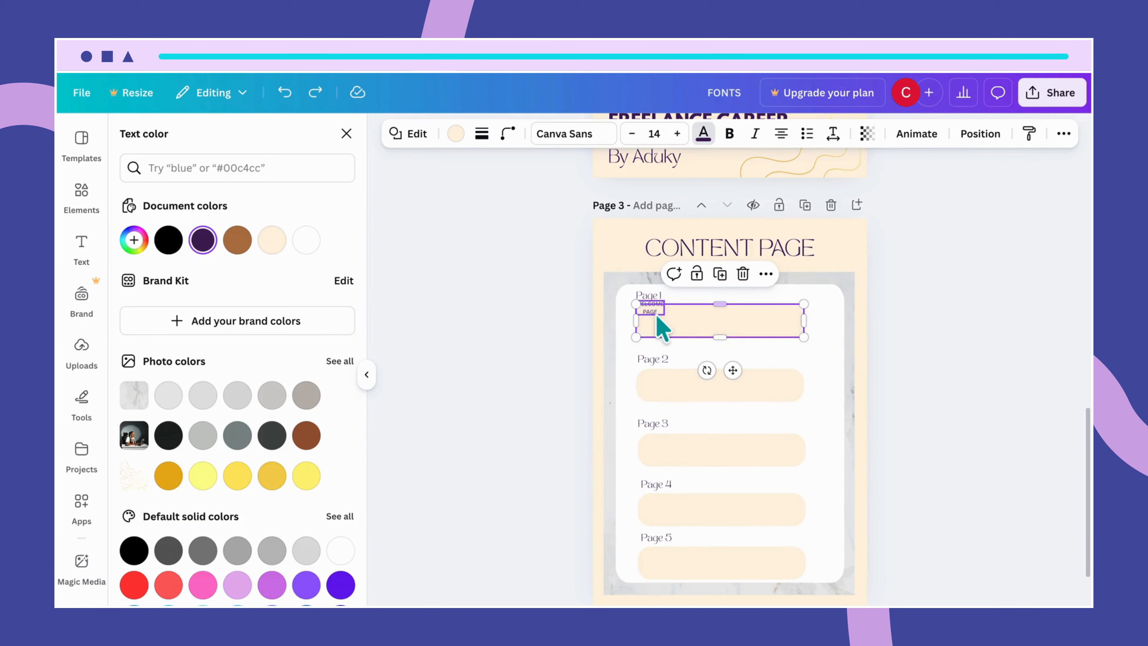
left_click(841, 336)
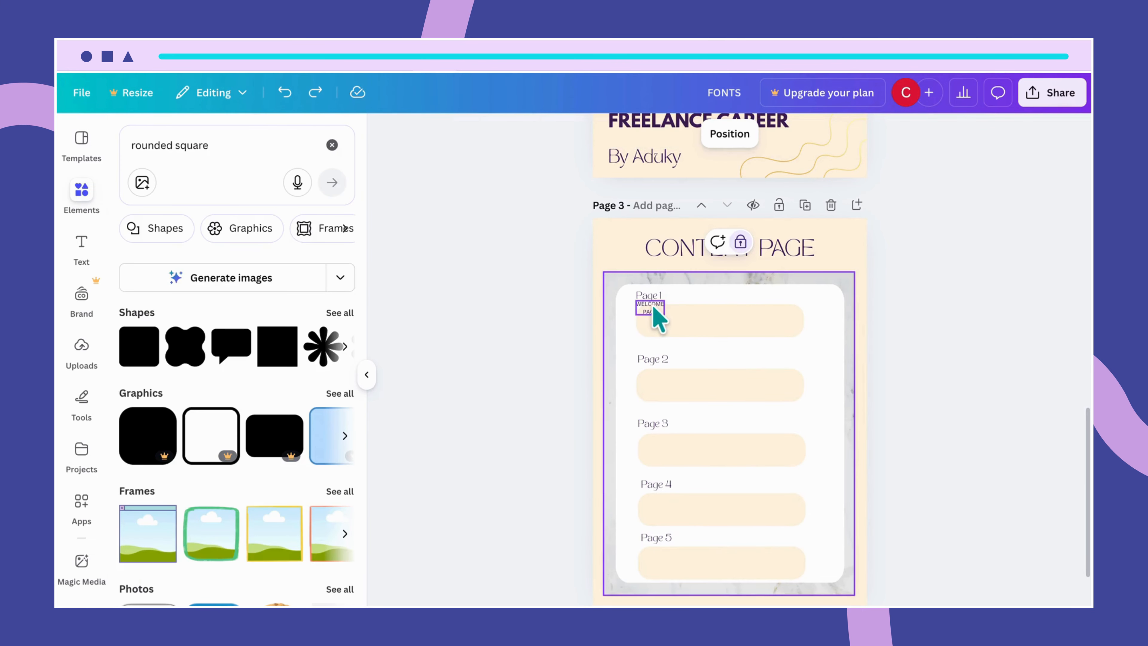
left_click(660, 315)
left_click_drag(659, 316, 707, 320)
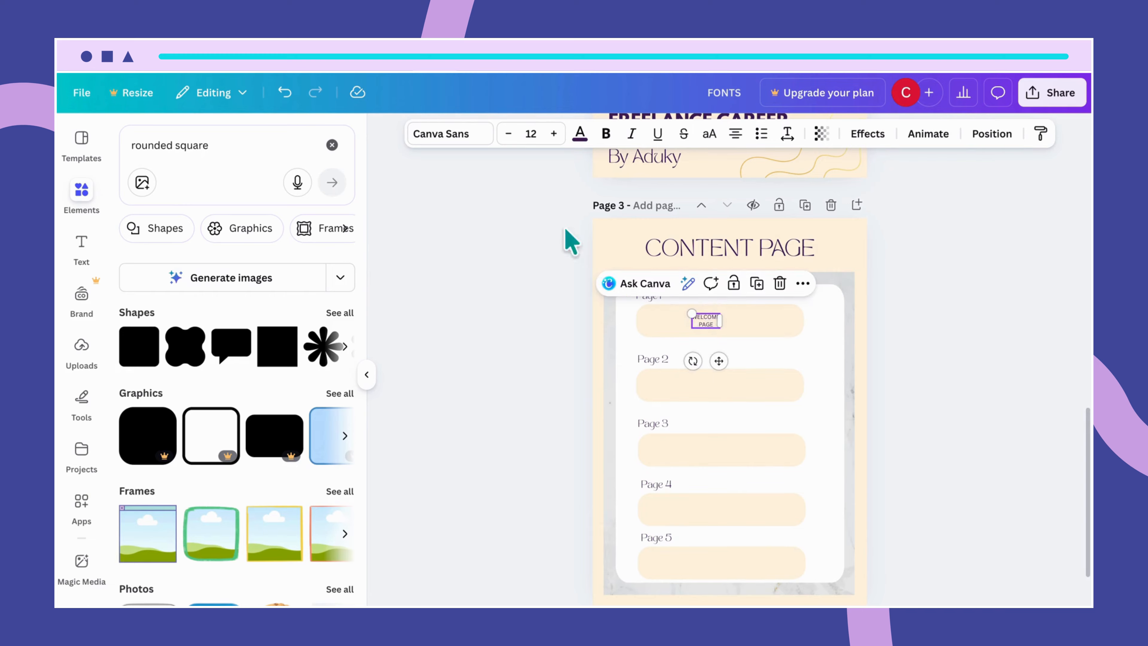
Step: Set the WELCOME PAGE text to size 20 and widen its box so it fits on one line inside the bar
left_click(533, 135)
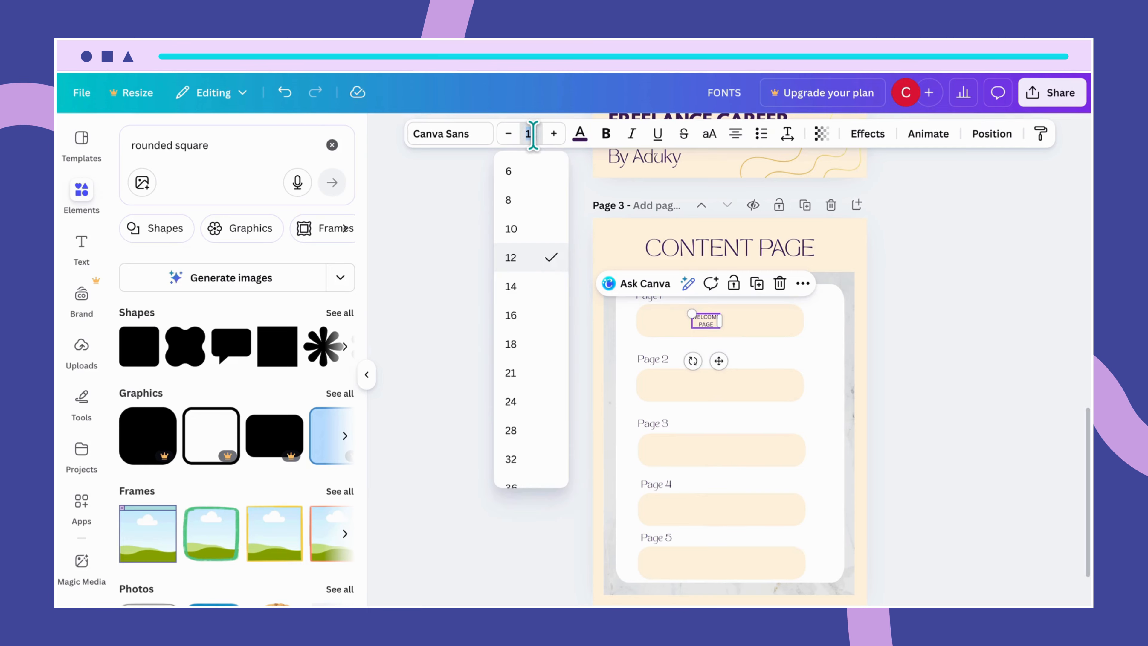
key("Return")
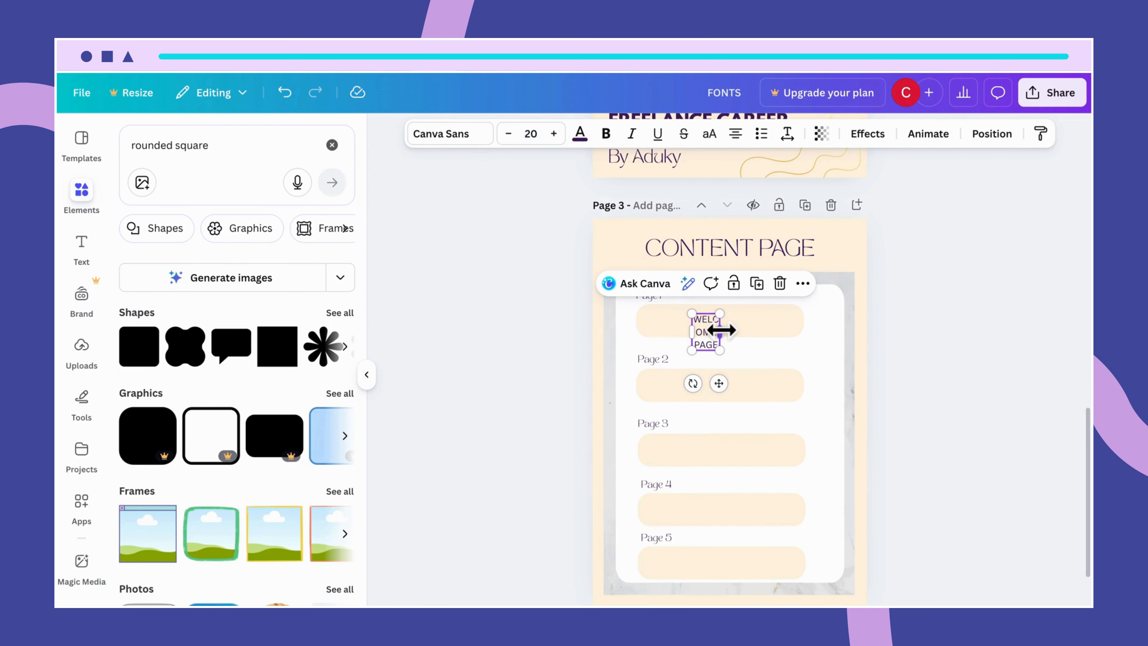
mouse_move(725, 331)
left_mouse_down()
mouse_move(776, 329)
mouse_move(773, 316)
mouse_move(704, 321)
left_mouse_up()
left_click(784, 351)
left_click(749, 319)
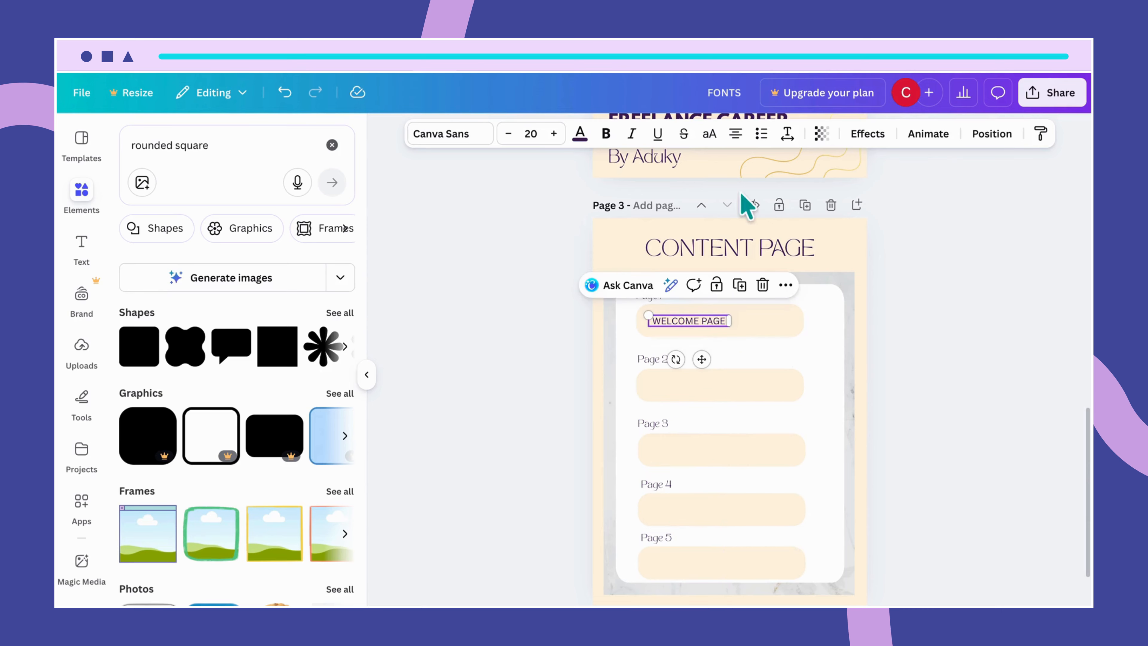
Step: Left-align the WELCOME PAGE text and change its font to League Spartan
left_click(735, 135)
left_click(761, 366)
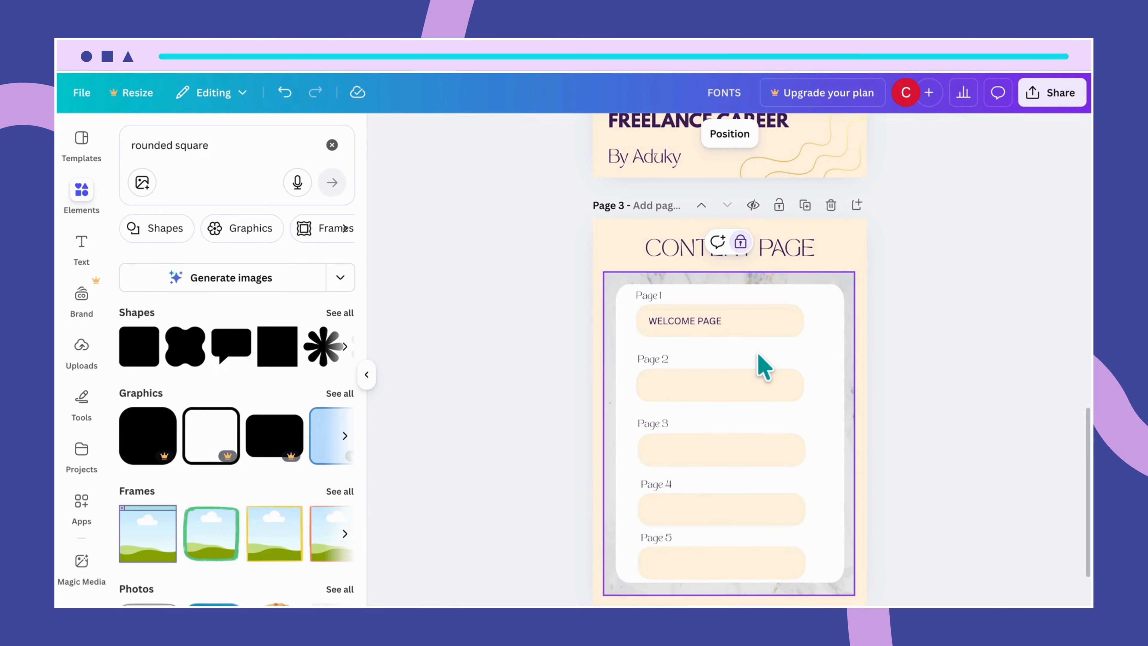
left_click(696, 322)
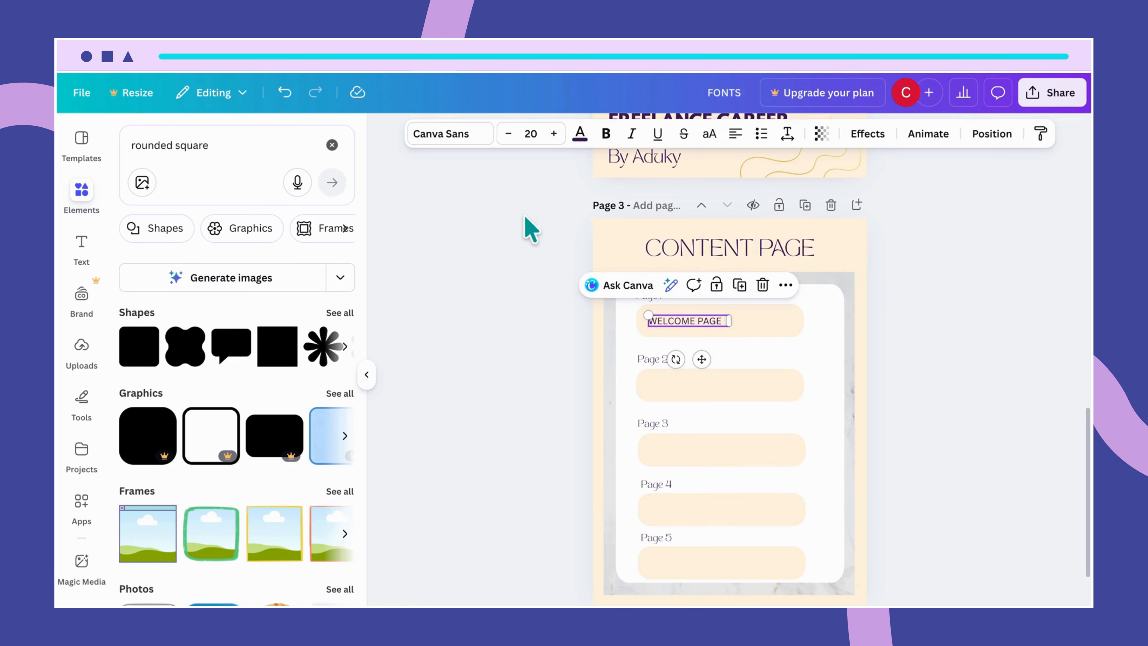
left_click(475, 136)
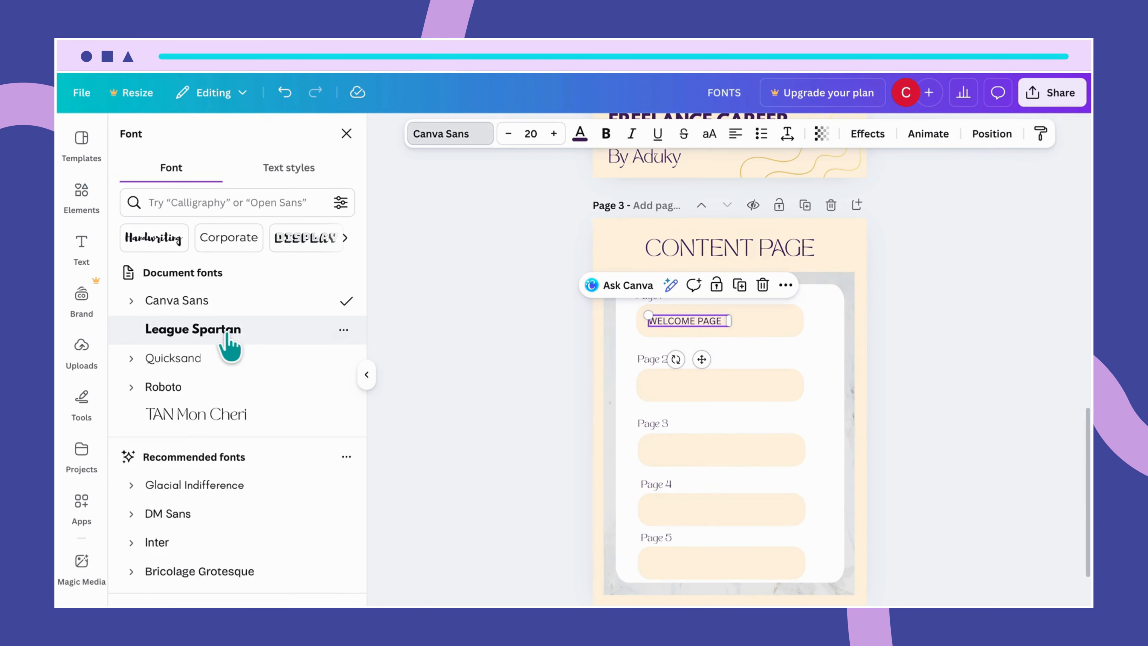
left_click(228, 333)
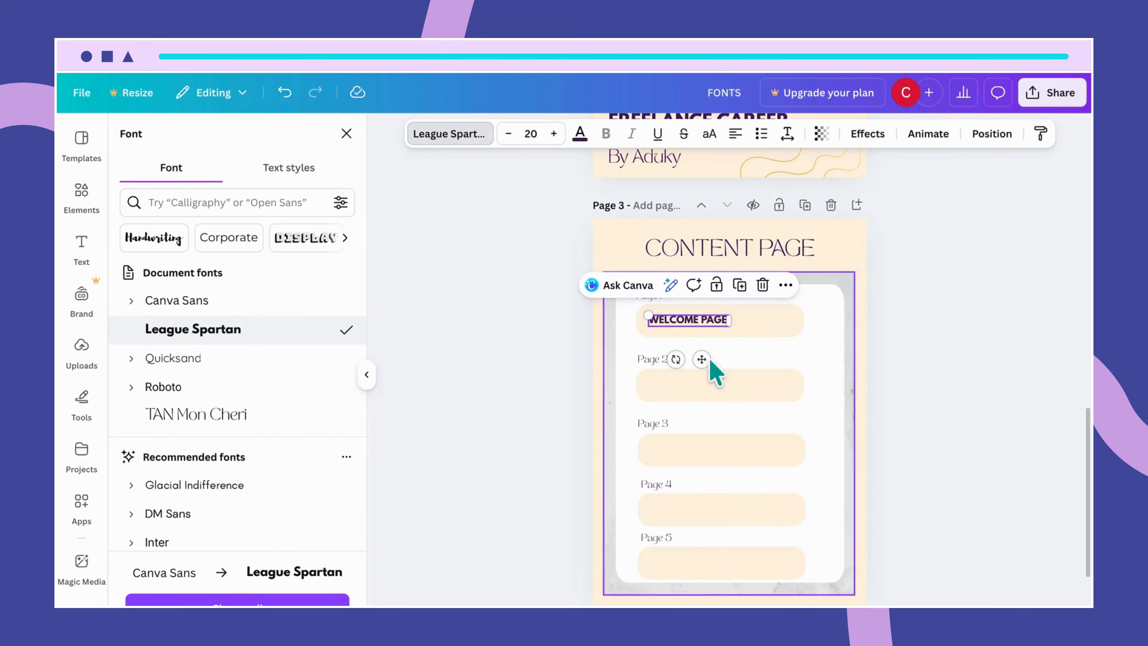
left_click(778, 361)
left_click_drag(758, 336, 710, 319)
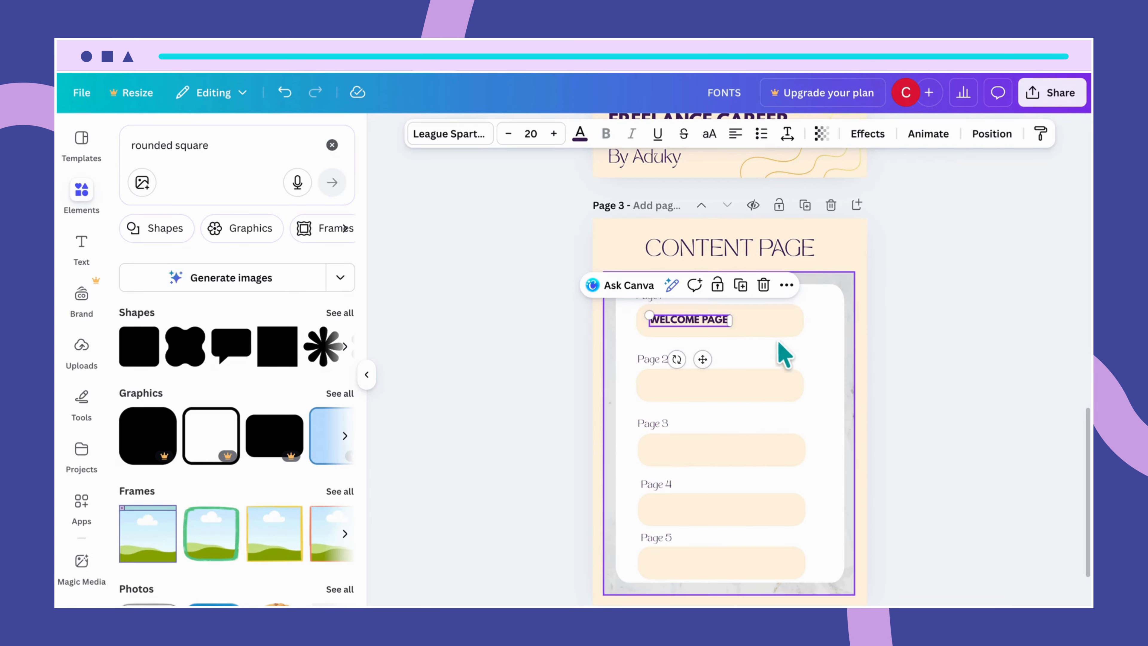
left_click(755, 346)
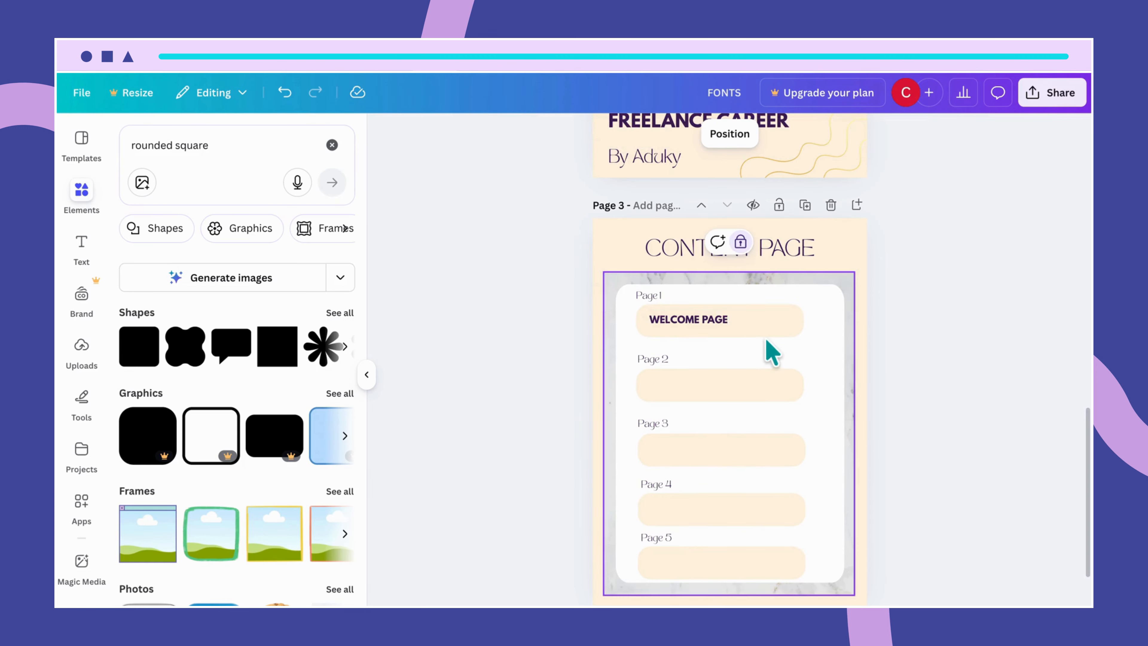
Step: Duplicate the WELCOME PAGE title and place the copy inside the Page 2 bar
left_click(710, 326)
key("ctrl+d")
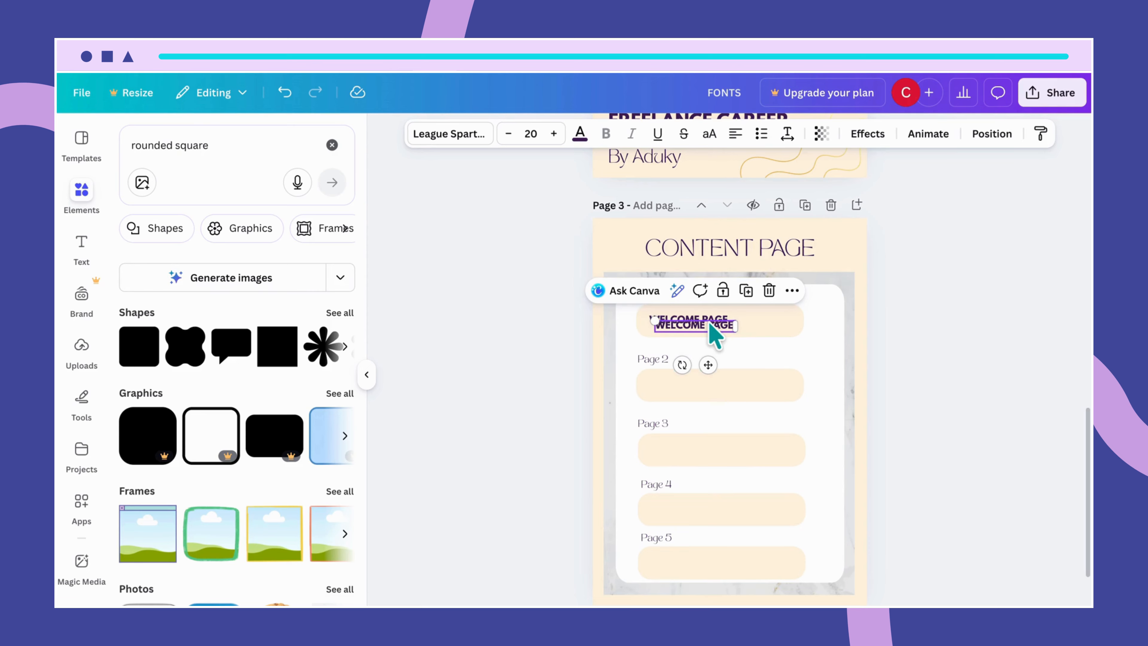
left_click_drag(709, 323, 702, 382)
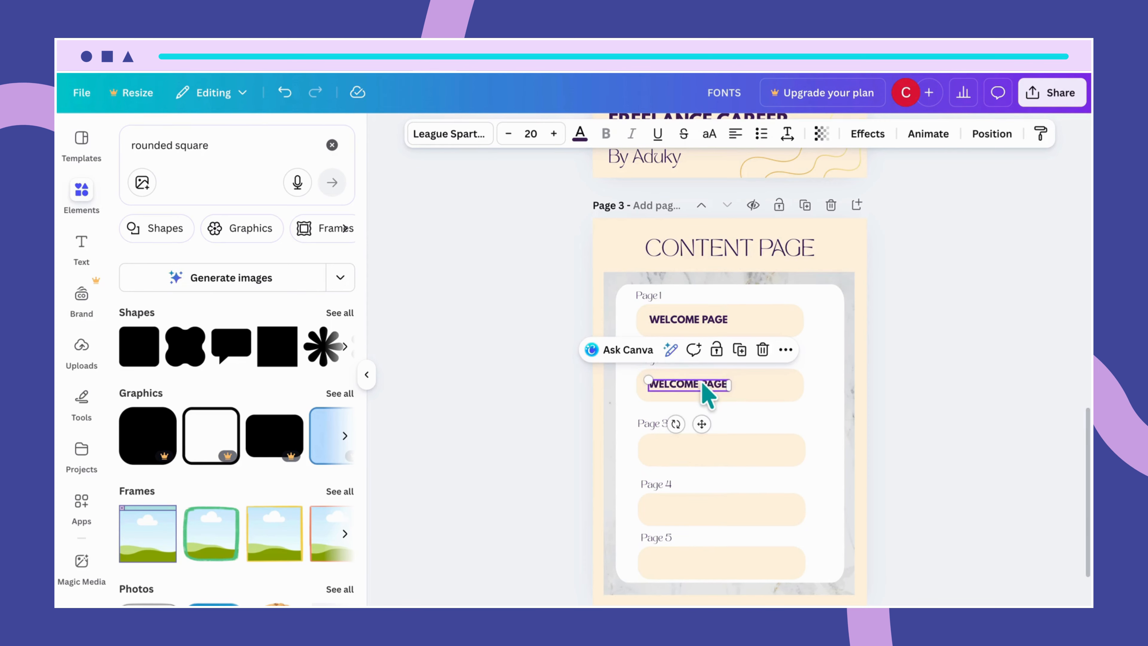
Step: Change the title in the Page 2 bar to INTRODUCTION and align its start with WELCOME PAGE above
double_click(707, 383)
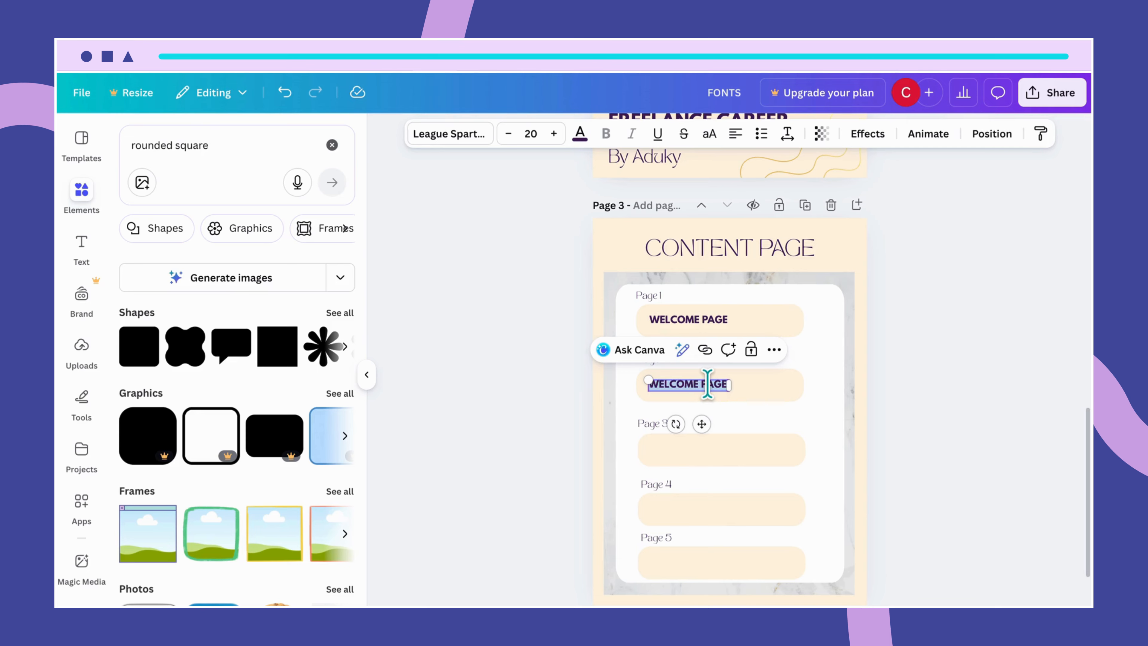
key("BackSpace")
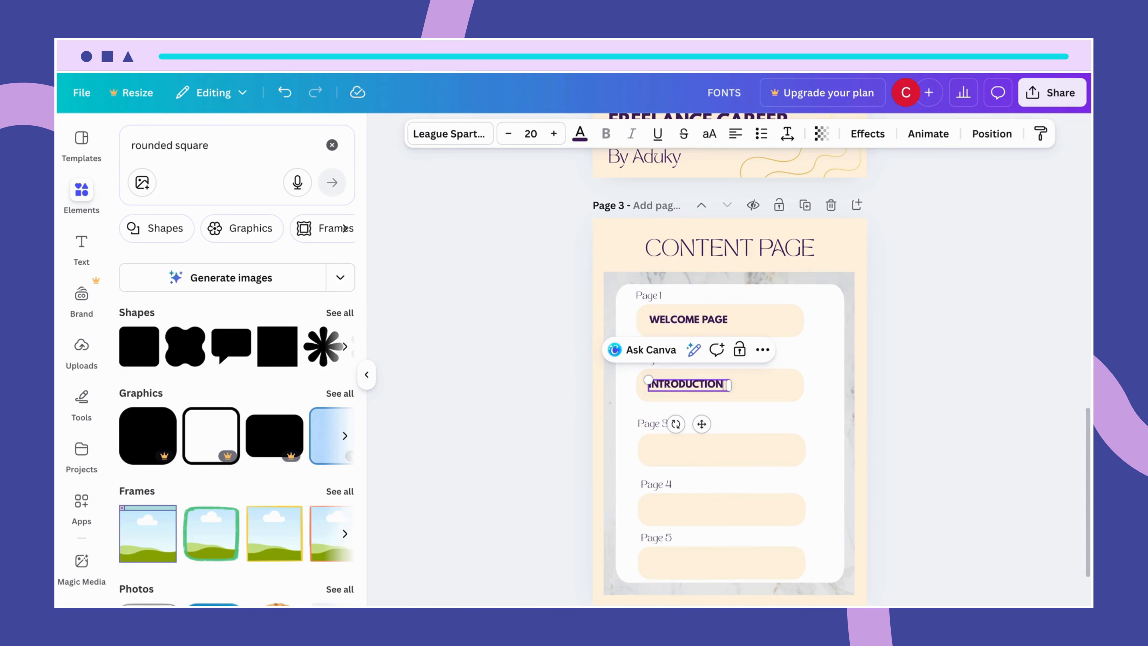
type("INTRODUCTION")
left_click(814, 432)
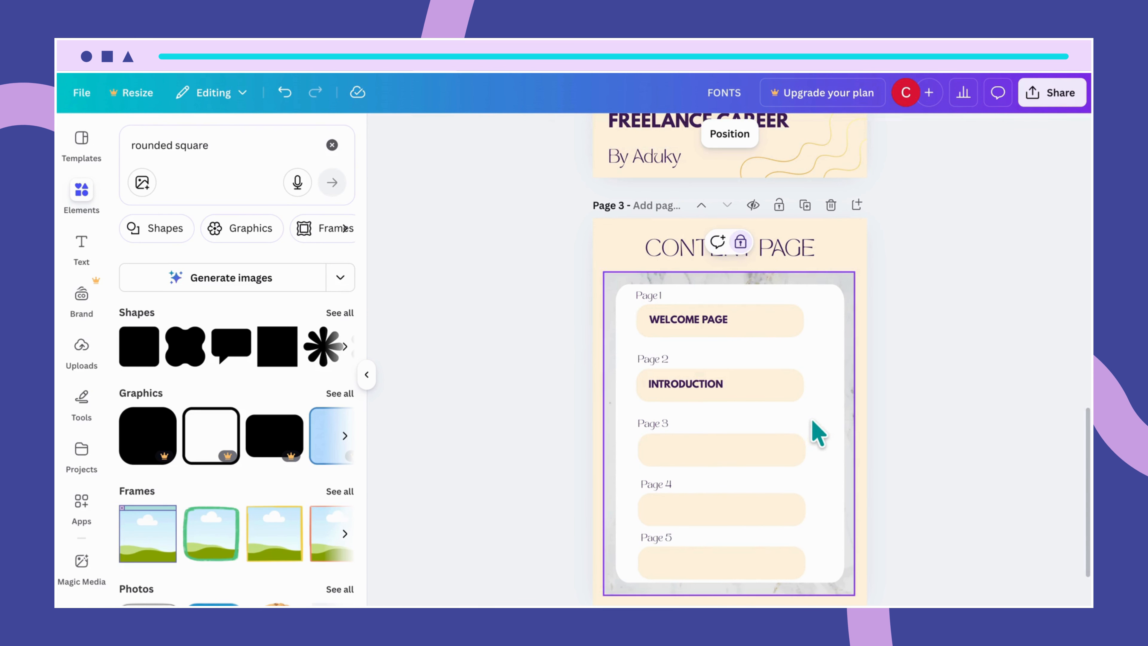
left_click(710, 400)
left_click_drag(703, 389, 706, 389)
left_click(747, 400)
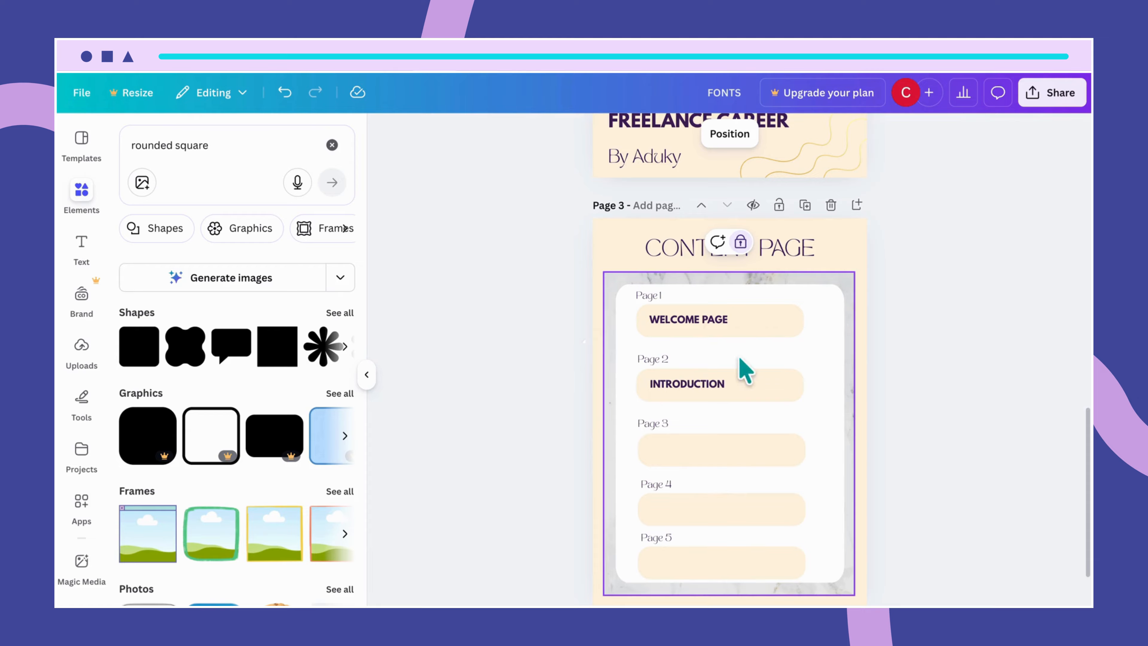
Step: Duplicate the INTRODUCTION title and place the copy inside the Page 3 bar
left_click(710, 384)
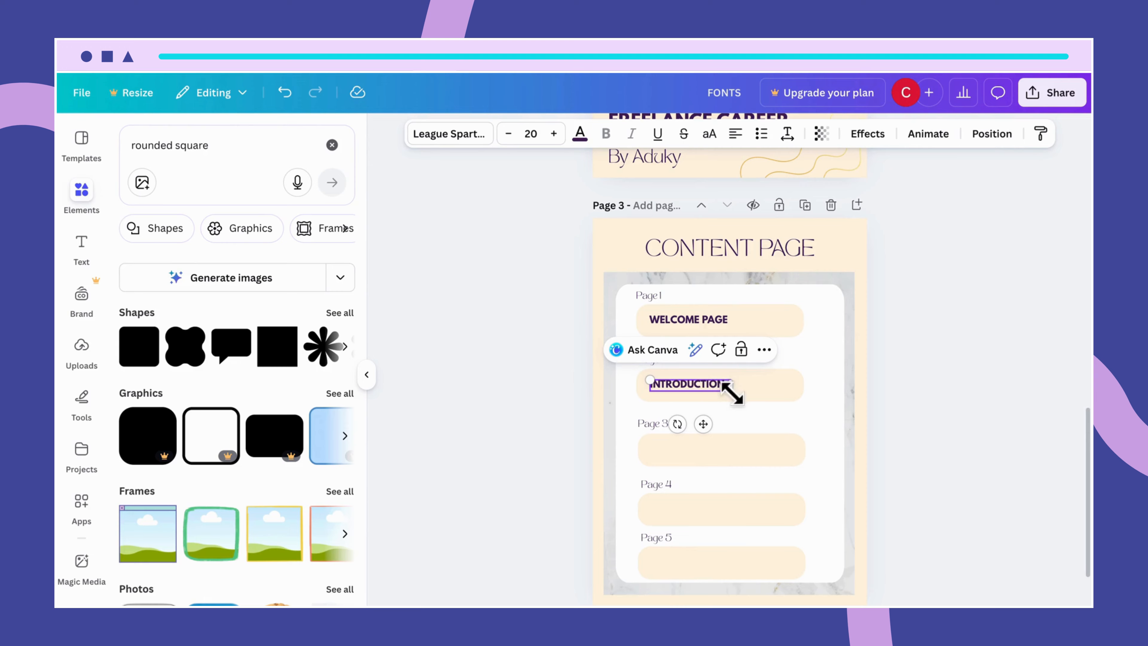
left_click(782, 397)
left_click(715, 388)
left_click_drag(714, 387, 720, 461)
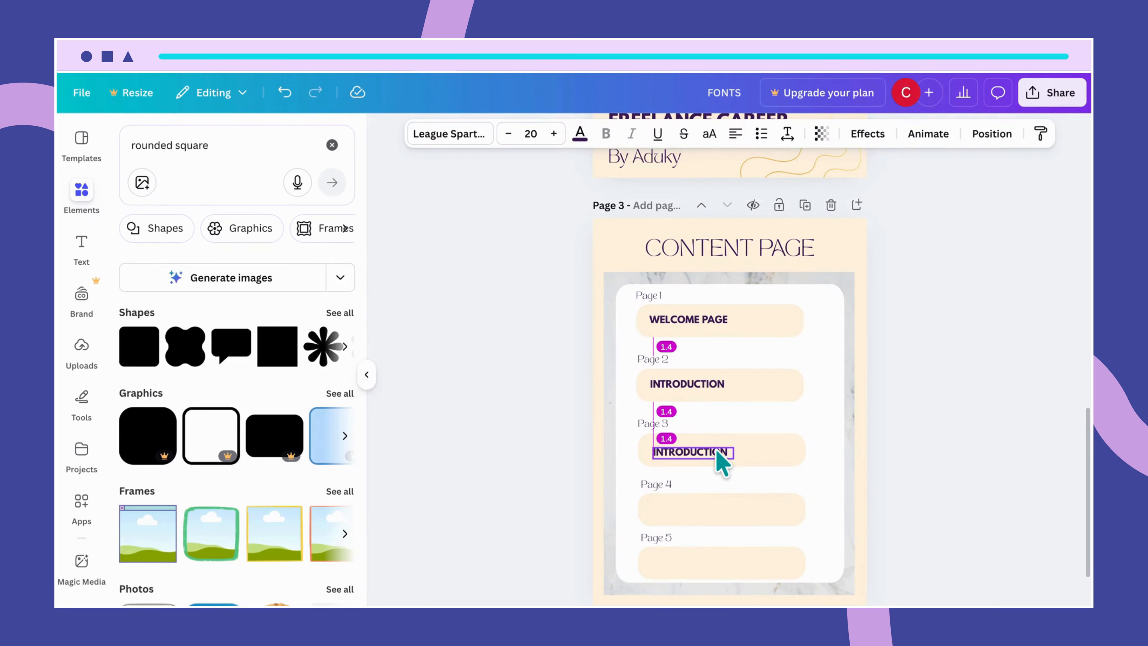
left_click_drag(717, 453, 717, 452)
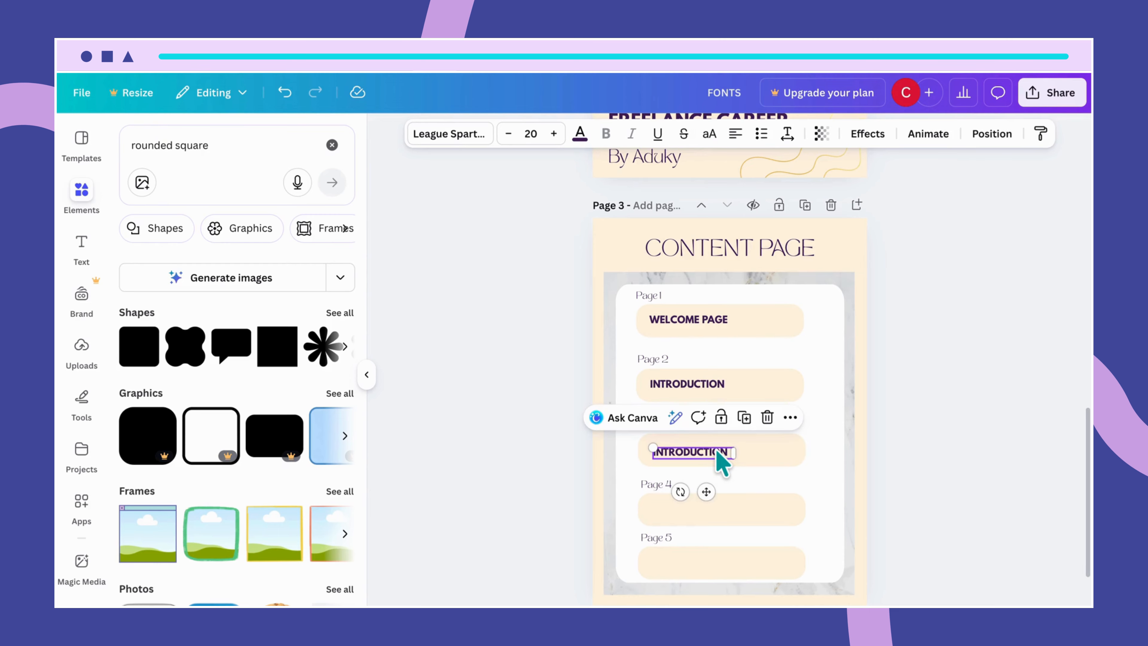
left_click(789, 438)
Step: Change the title in the Page 3 bar to THE RIGHT MINDSET and widen its box to about 7.9 so it fits on one line
double_click(731, 453)
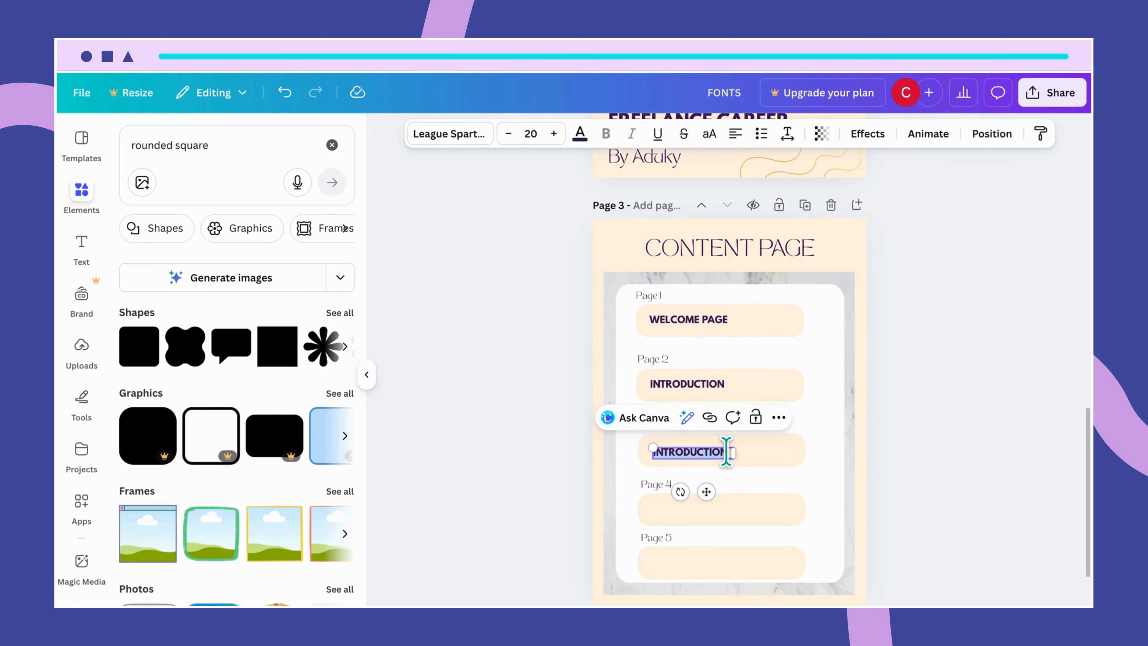
key("BackSpace")
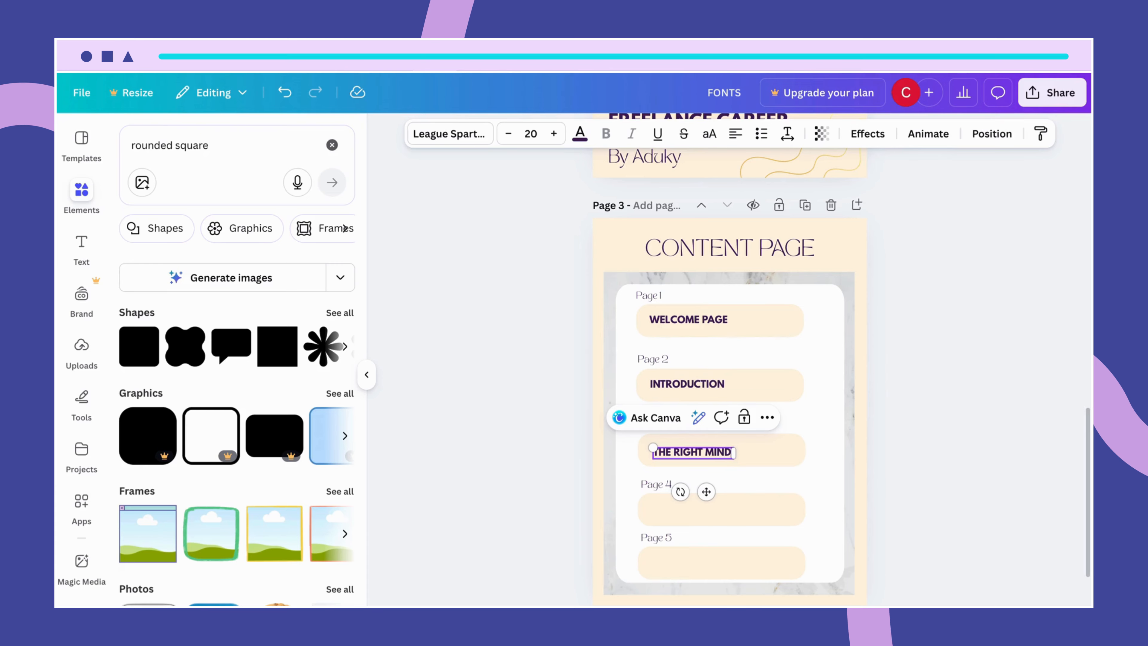
type("THE RIGHT MINDSET")
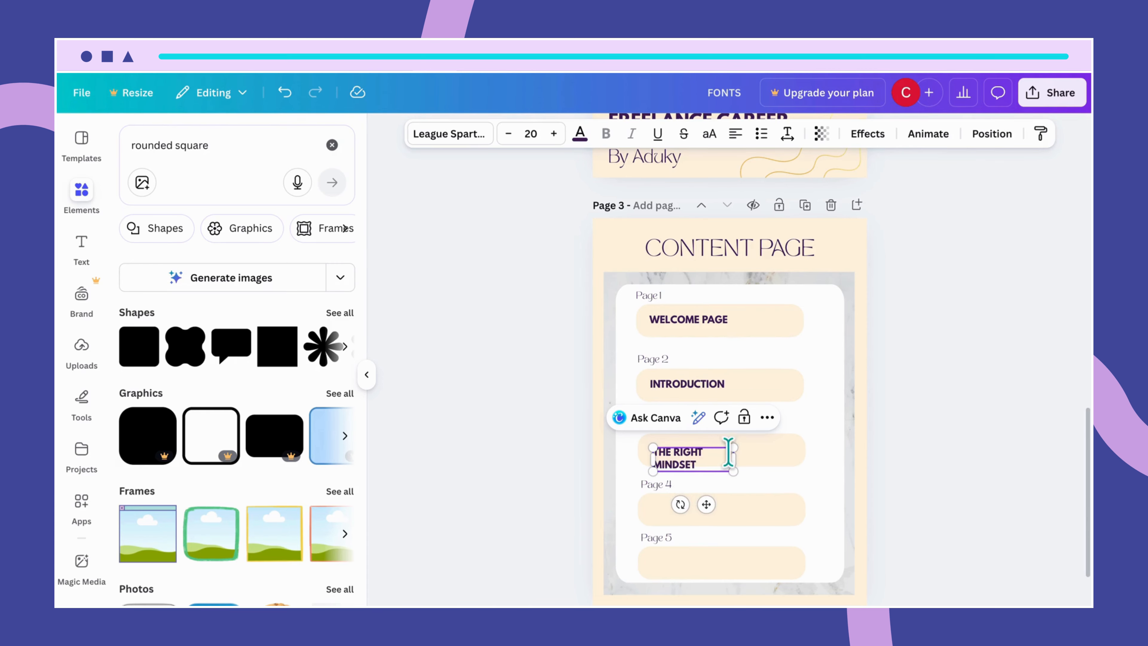
left_click_drag(734, 457, 760, 454)
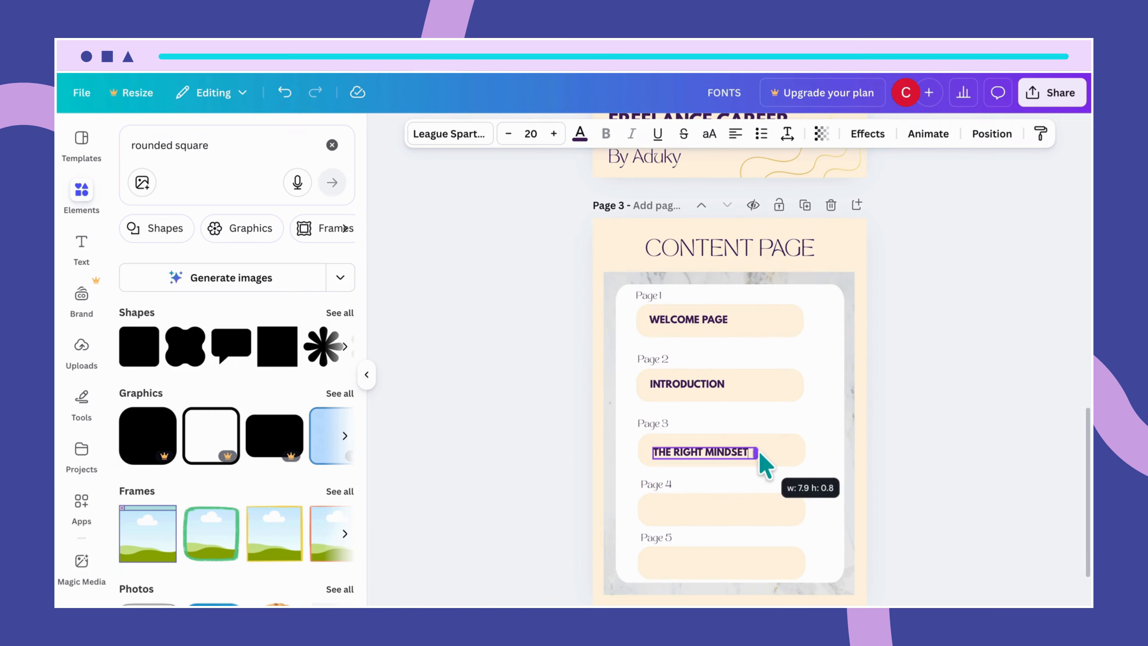
scroll(837, 436, "up", 1)
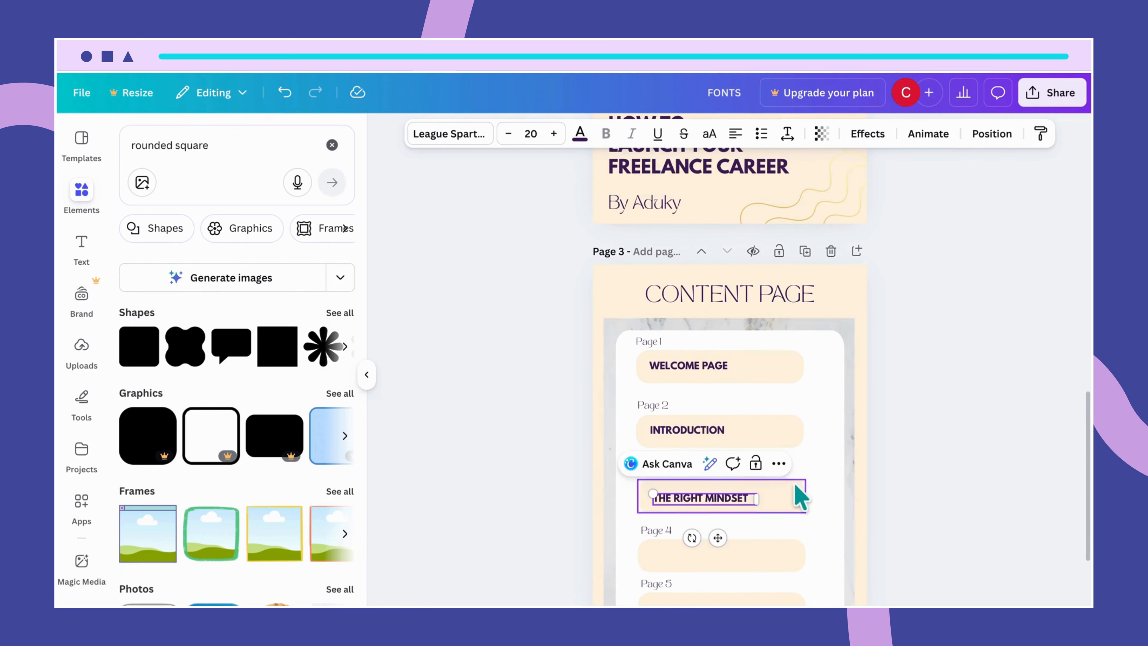
left_click(801, 493)
scroll(801, 492, "up", 1)
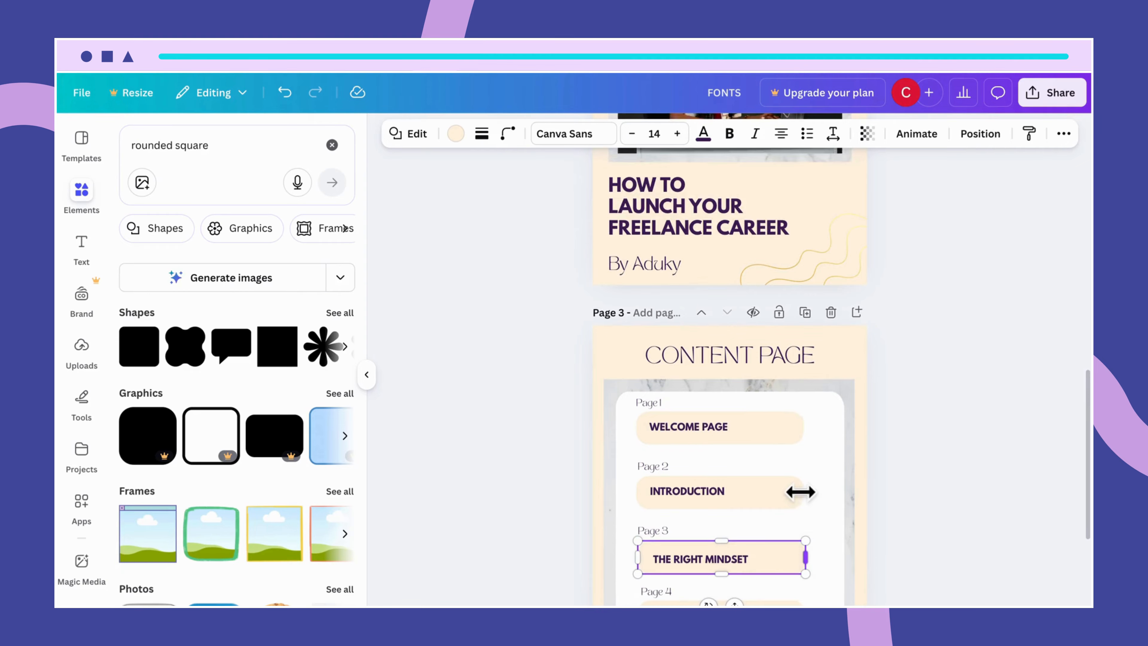
scroll(802, 497, "down", 1)
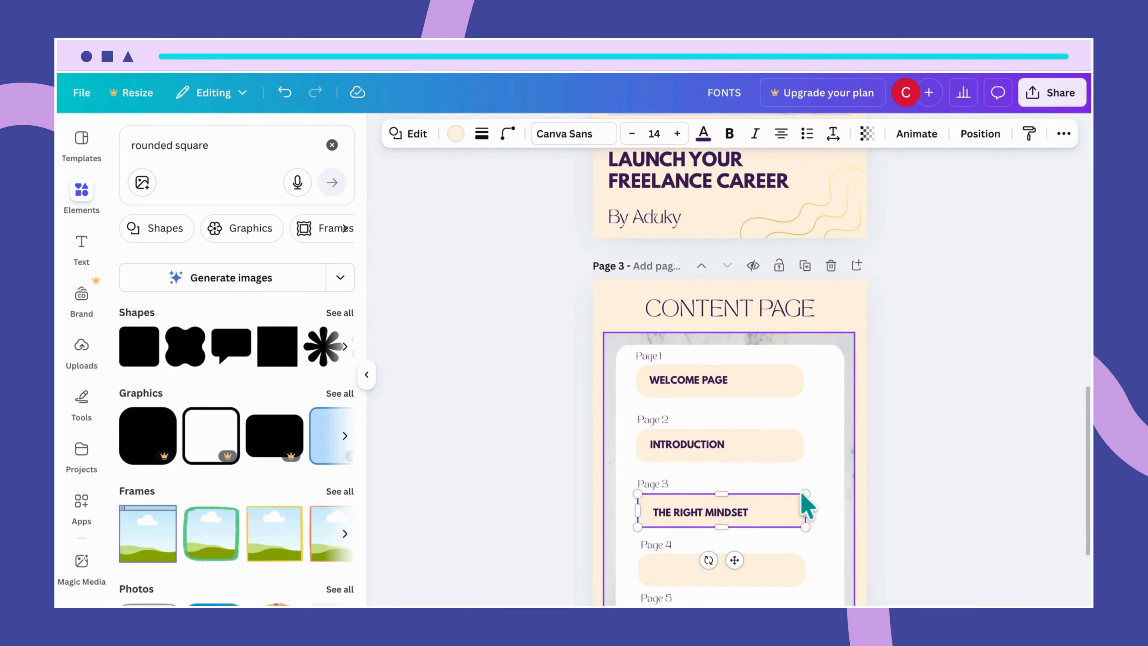
Step: Duplicate THE RIGHT MINDSET title and place the copy inside the Page 4 bar
left_click(744, 485)
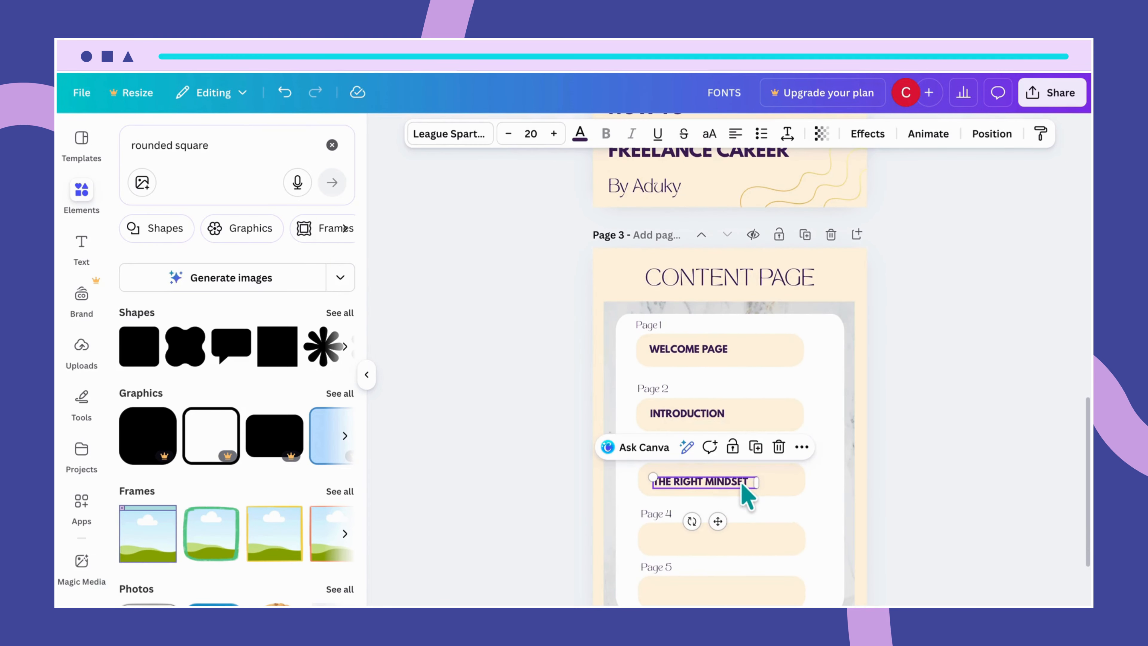
left_click_drag(742, 484, 737, 539)
left_click(589, 449)
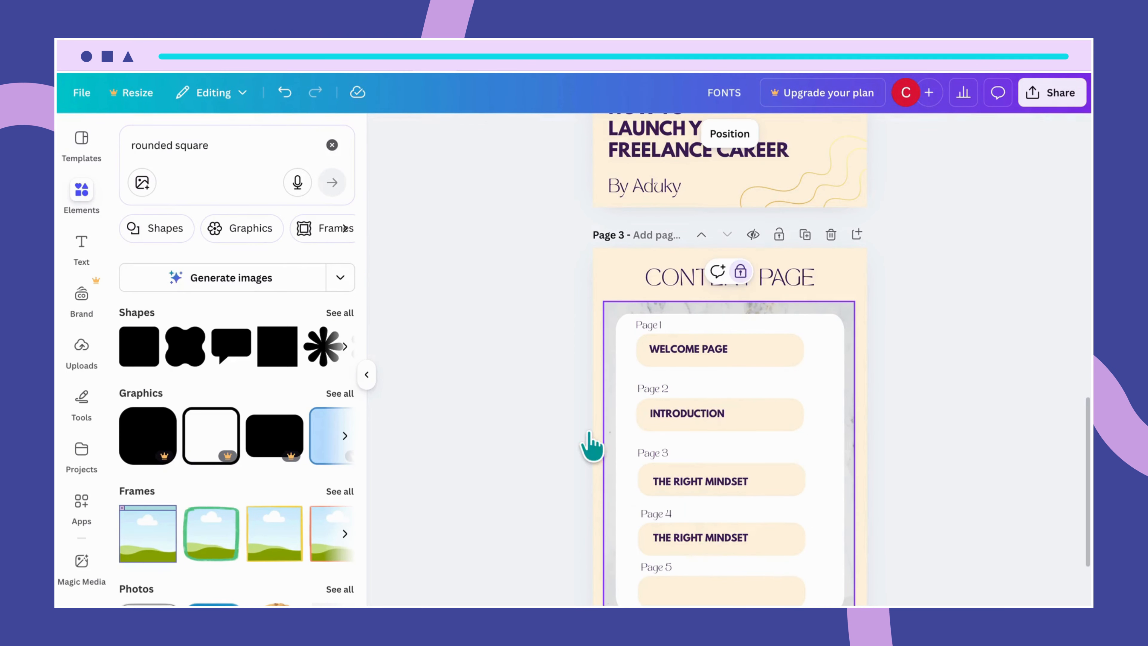
Step: Change the title in the Page 4 bar to GETTING STARTED and nudge it slightly lower within the bar
left_click(726, 545)
left_click(720, 538)
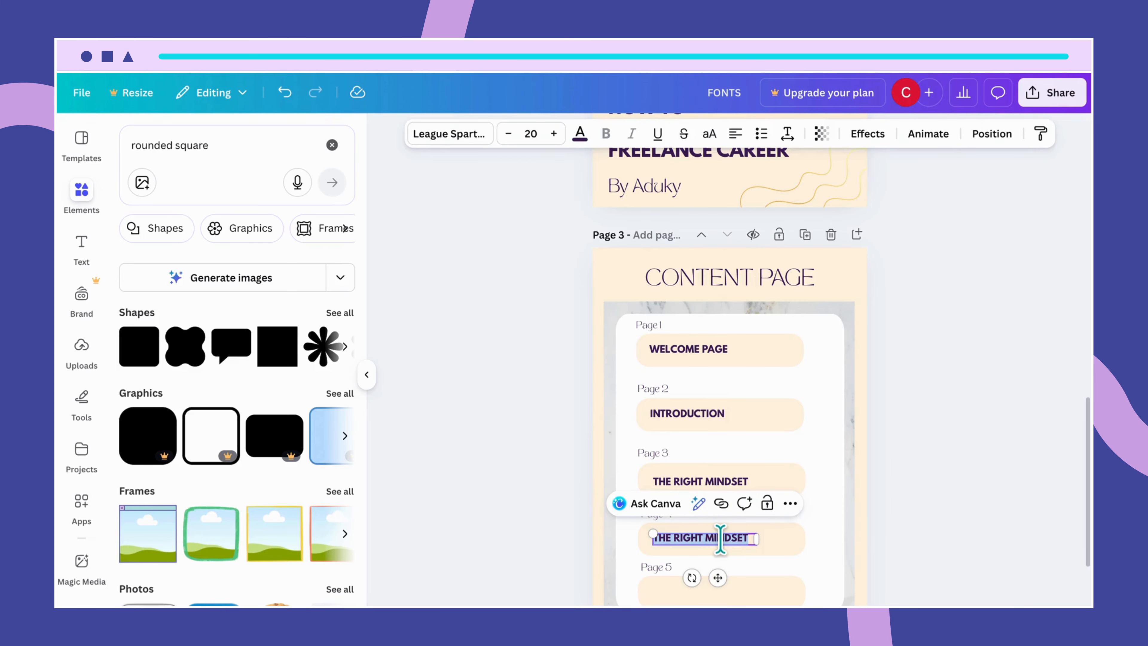
type("GETTING STARTED")
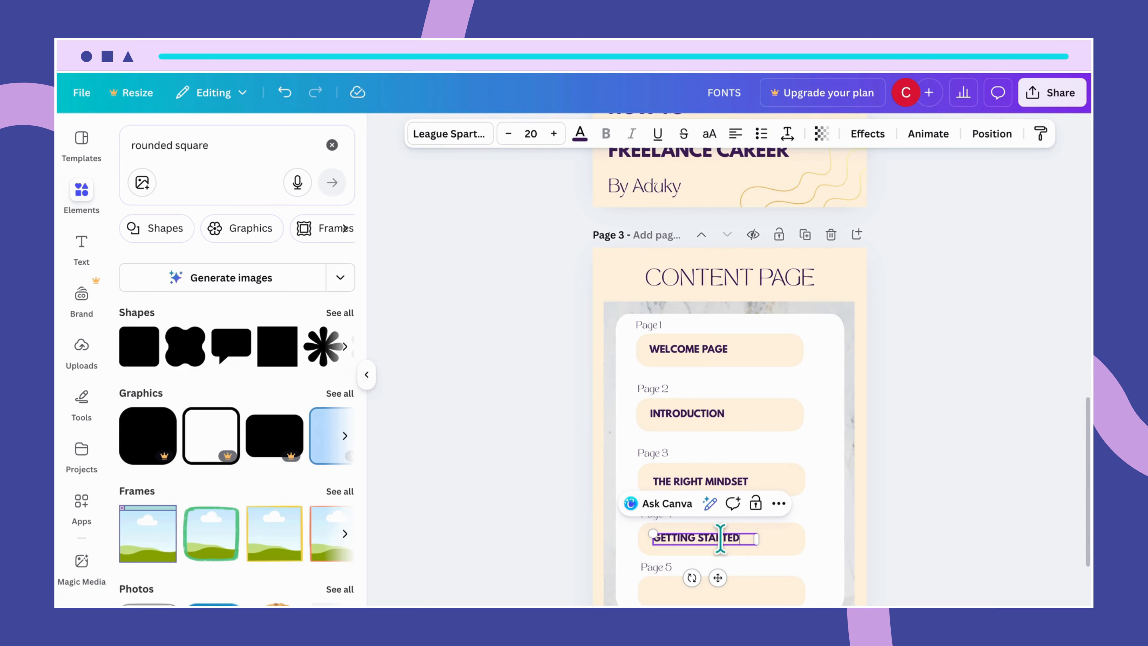
left_click(827, 571)
left_click(734, 544)
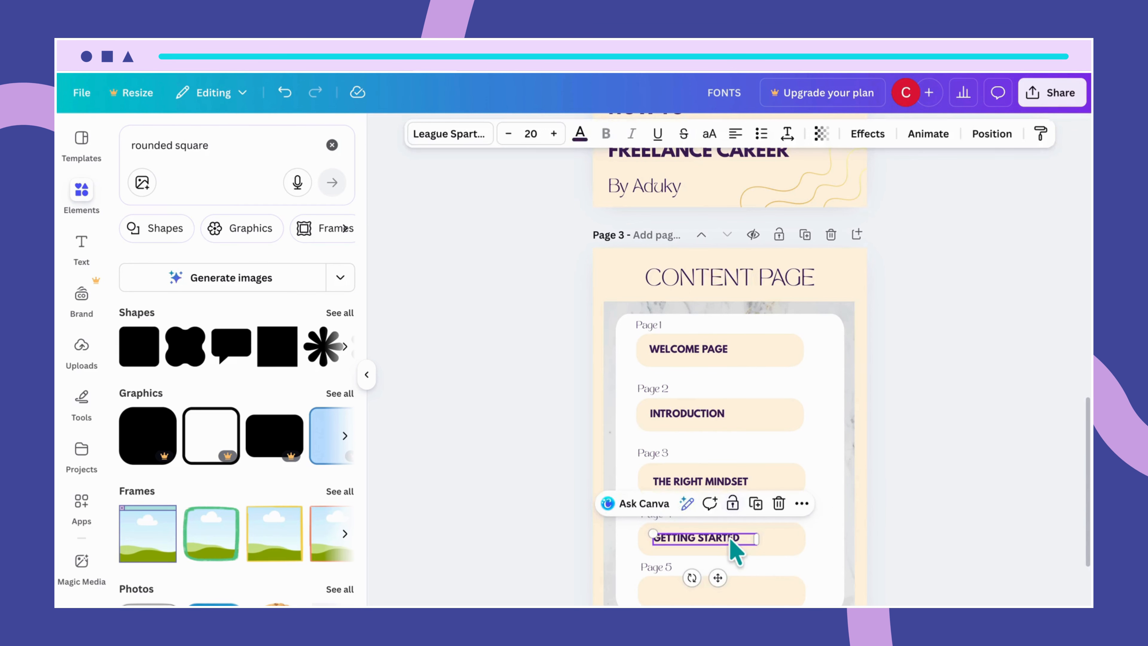
left_click_drag(730, 540, 736, 544)
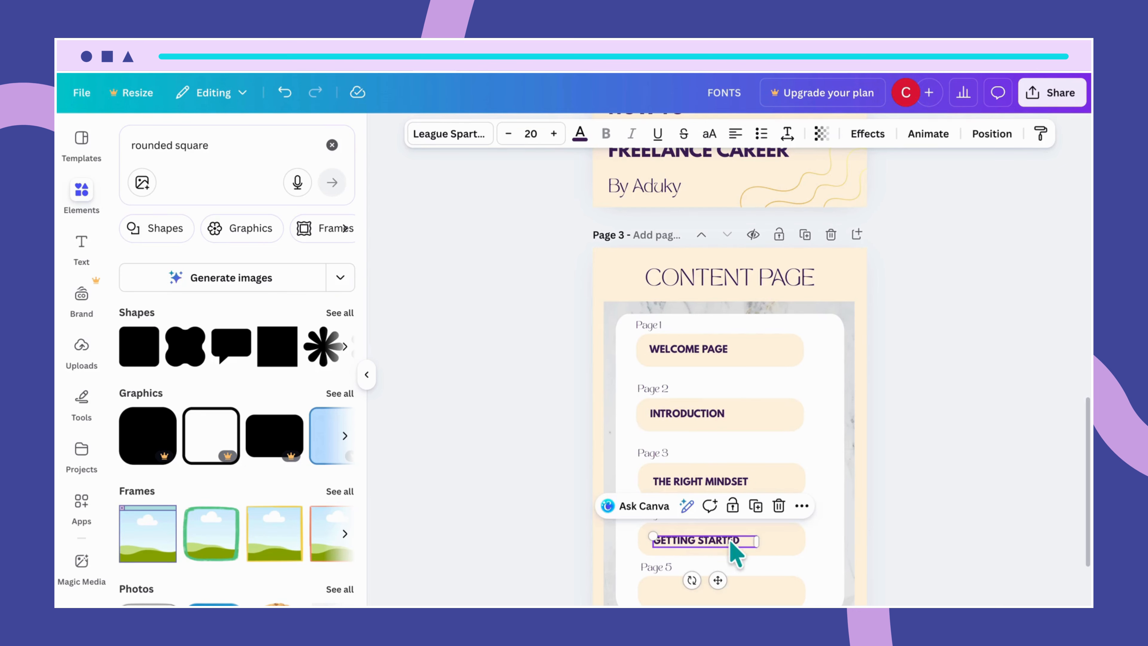
left_click(801, 565)
Step: Duplicate the GETTING STARTED title into the Page 5 bar and change the copy's text to NEXT STEPS
left_click(718, 543)
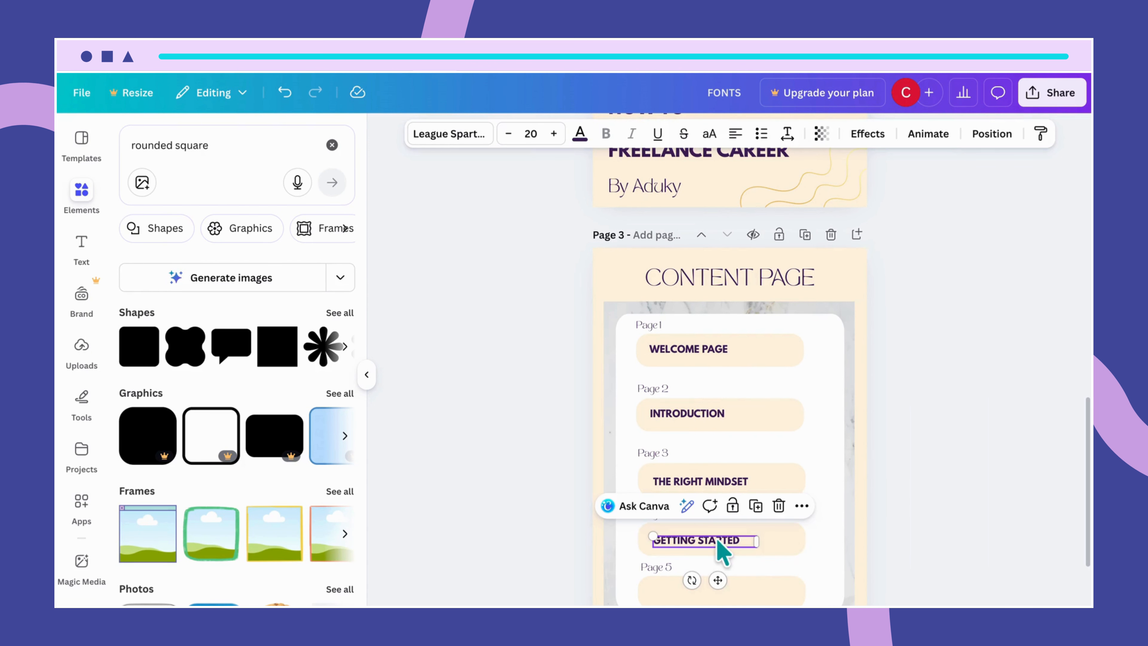
key("ctrl+d")
scroll(798, 552, "down", 1)
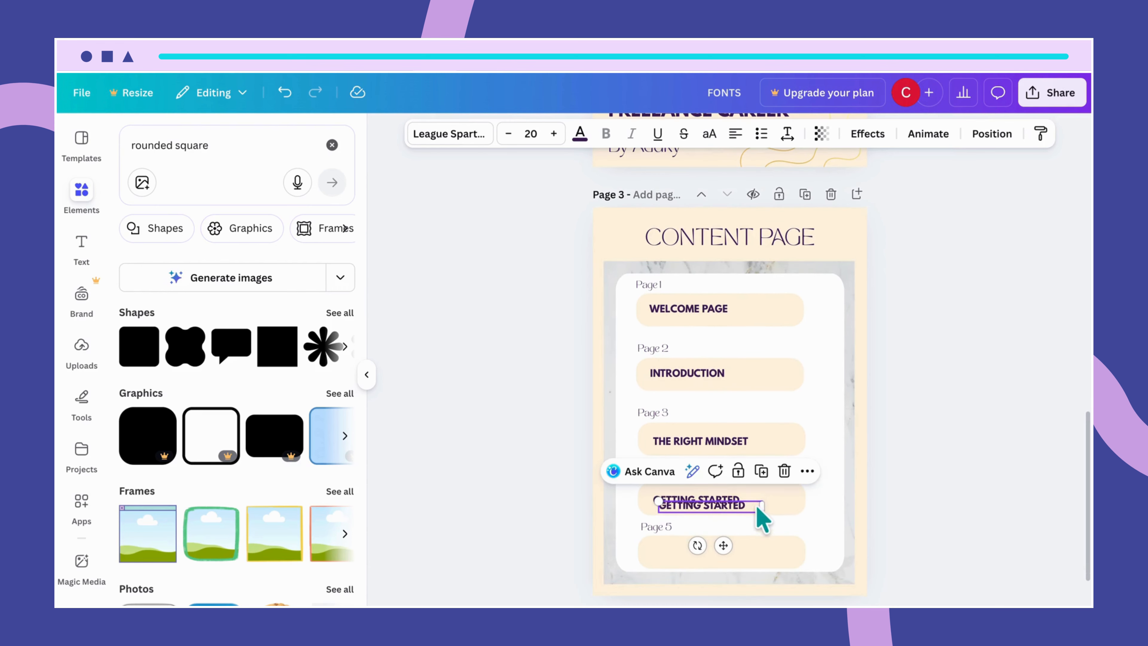
left_click_drag(748, 504, 748, 553)
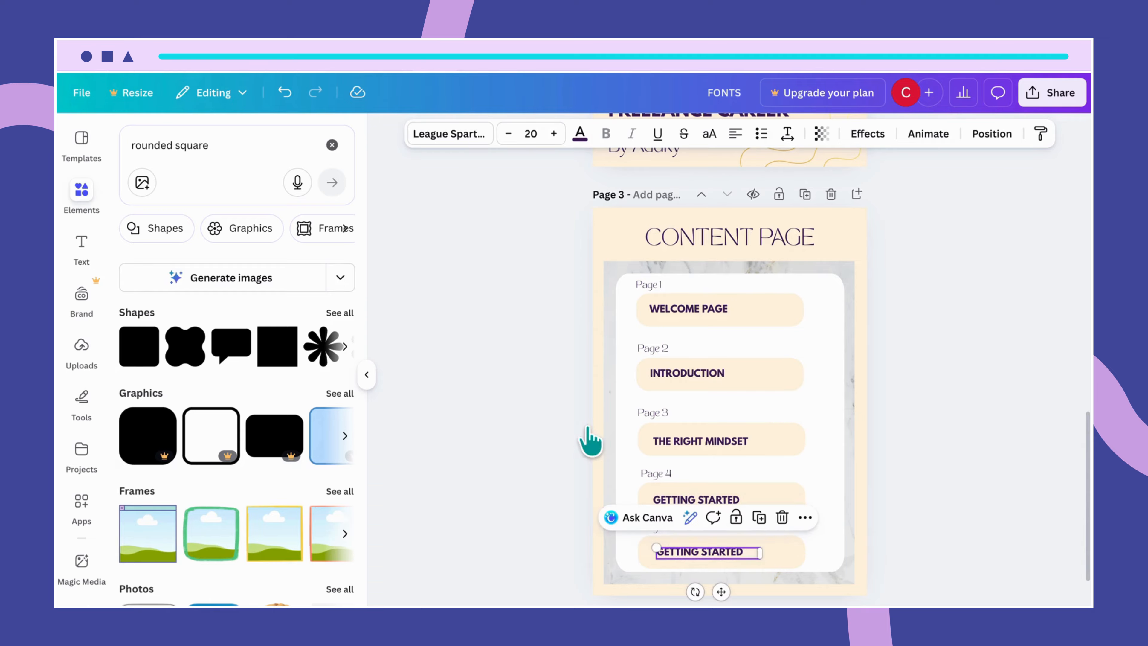
double_click(719, 553)
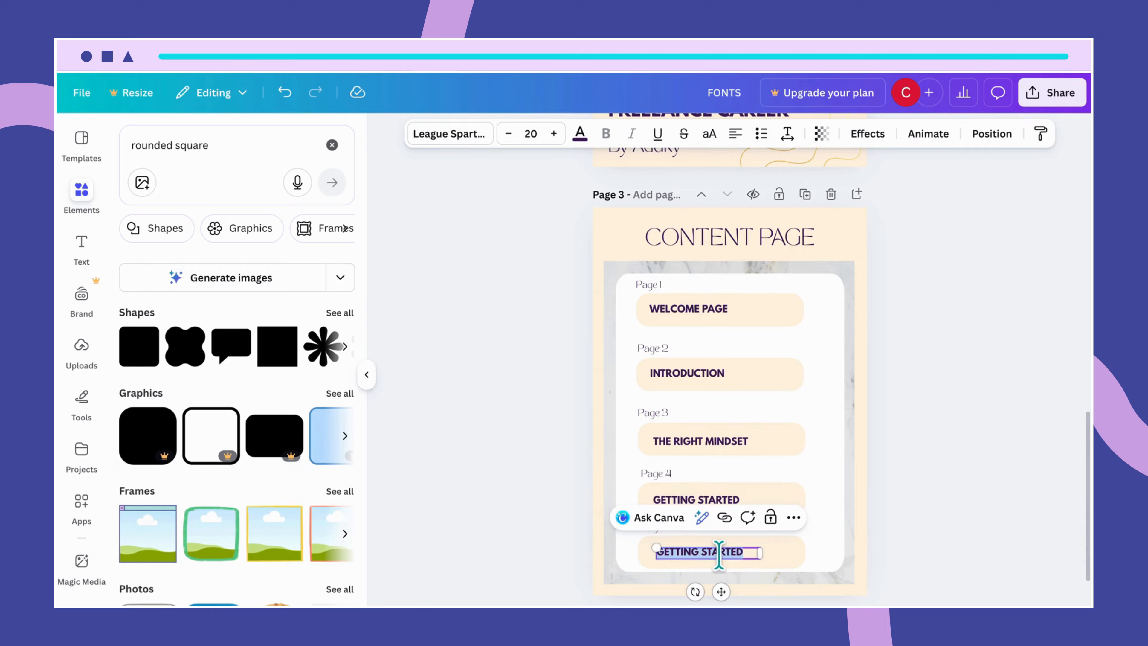
type("NEXT STEPS")
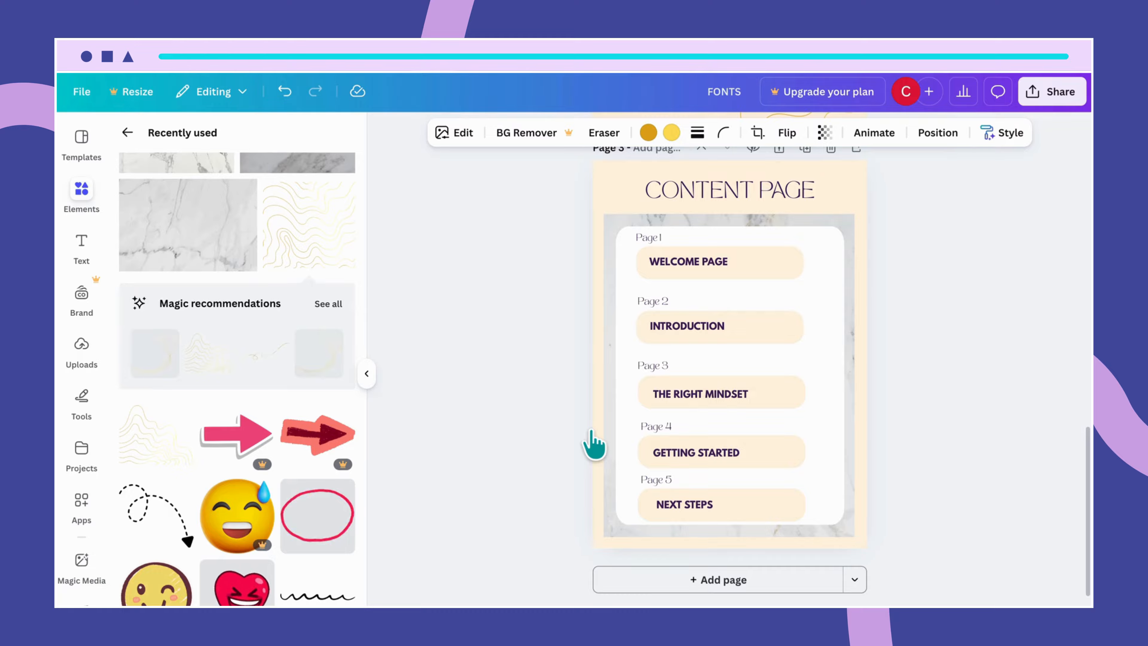
Step: Copy the square gold wavy-line pattern from page 1's PATTERNS section onto the content page and place it over the page's upper-left corner
scroll(815, 313, "up", 8)
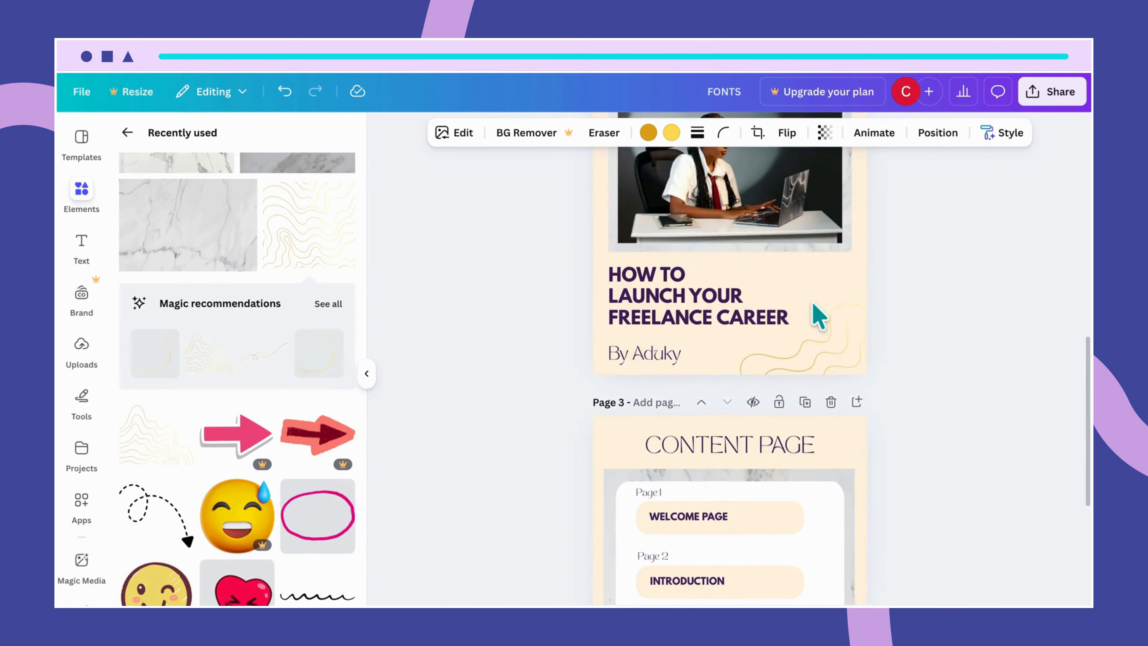
scroll(818, 317, "up", 5)
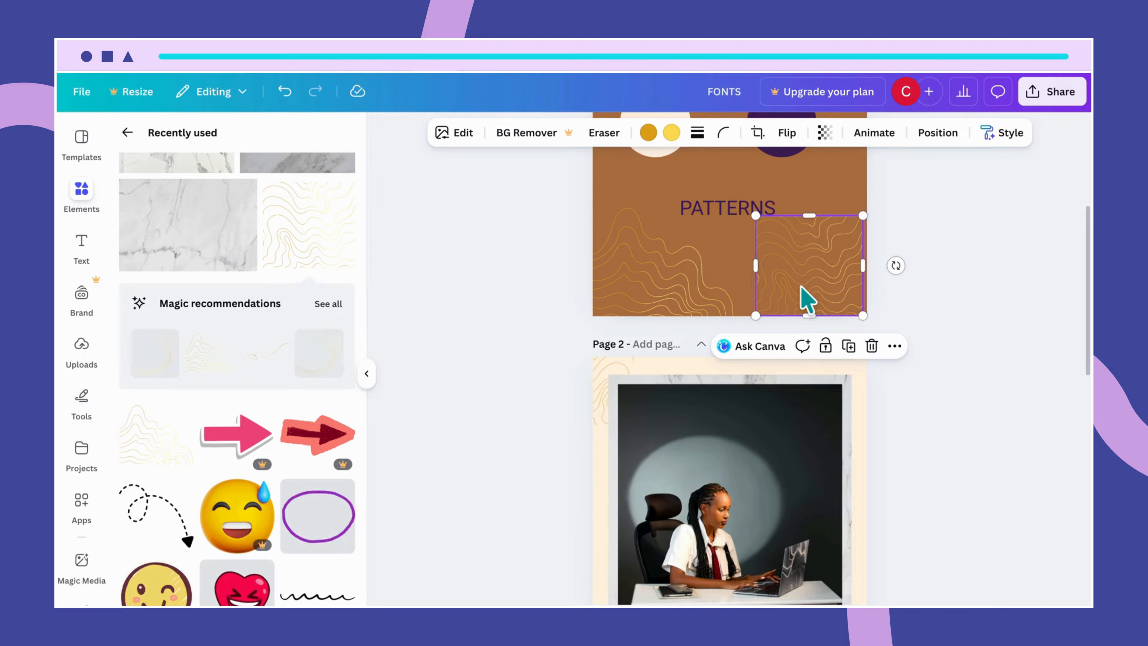
scroll(812, 390, "down", 12)
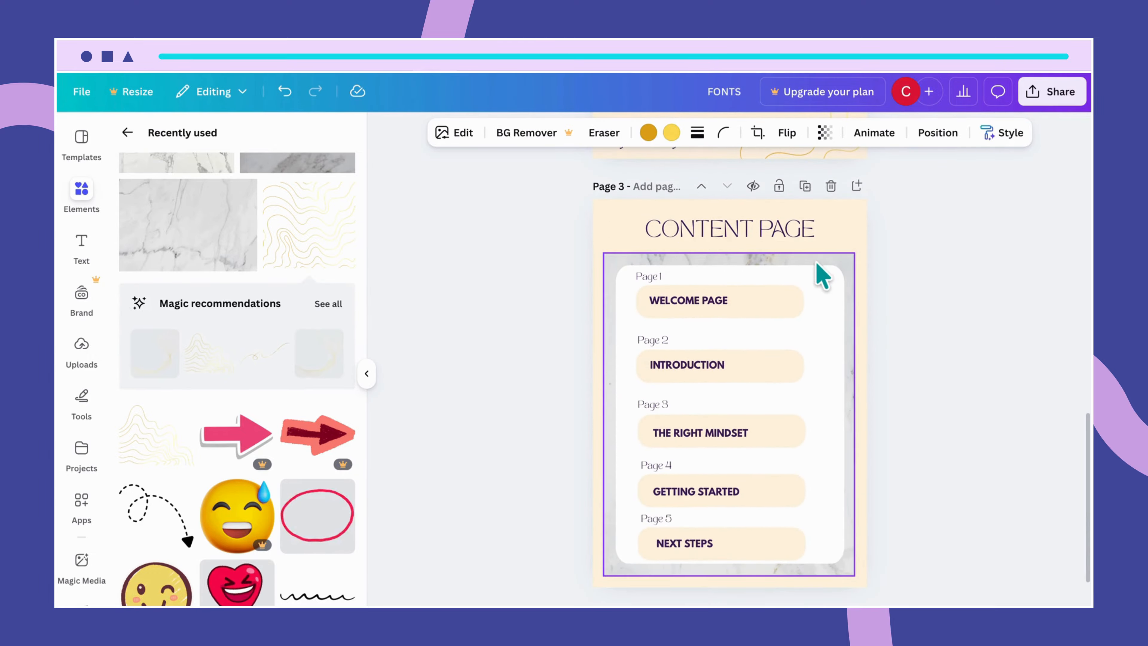
left_click(816, 250)
key("ctrl+v")
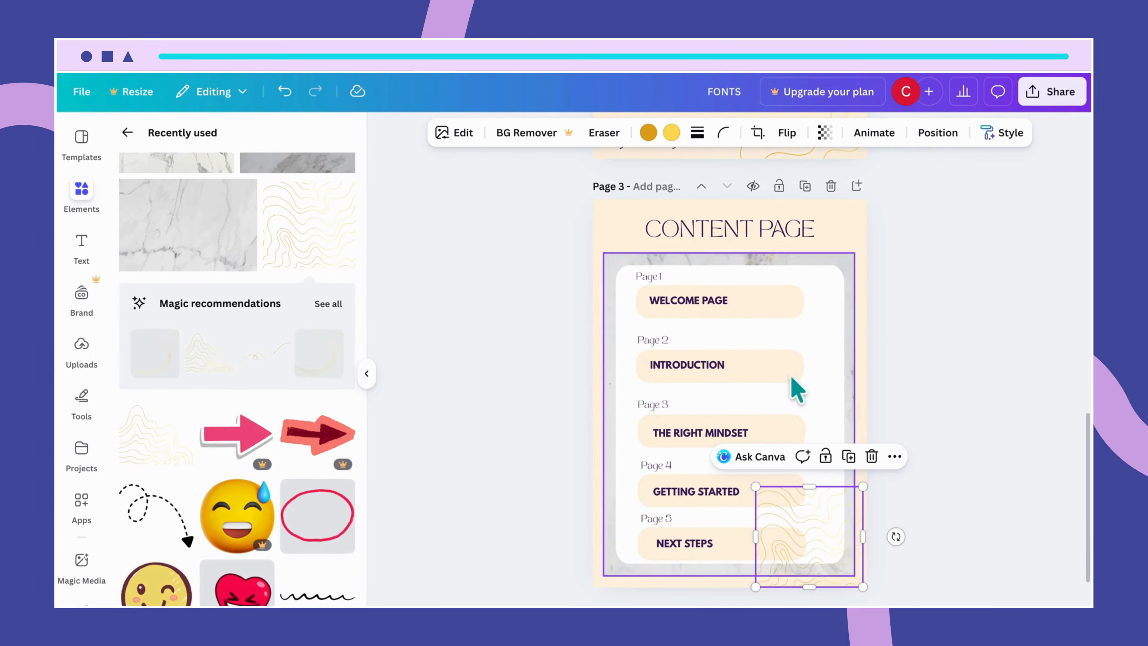
left_click_drag(802, 535, 608, 229)
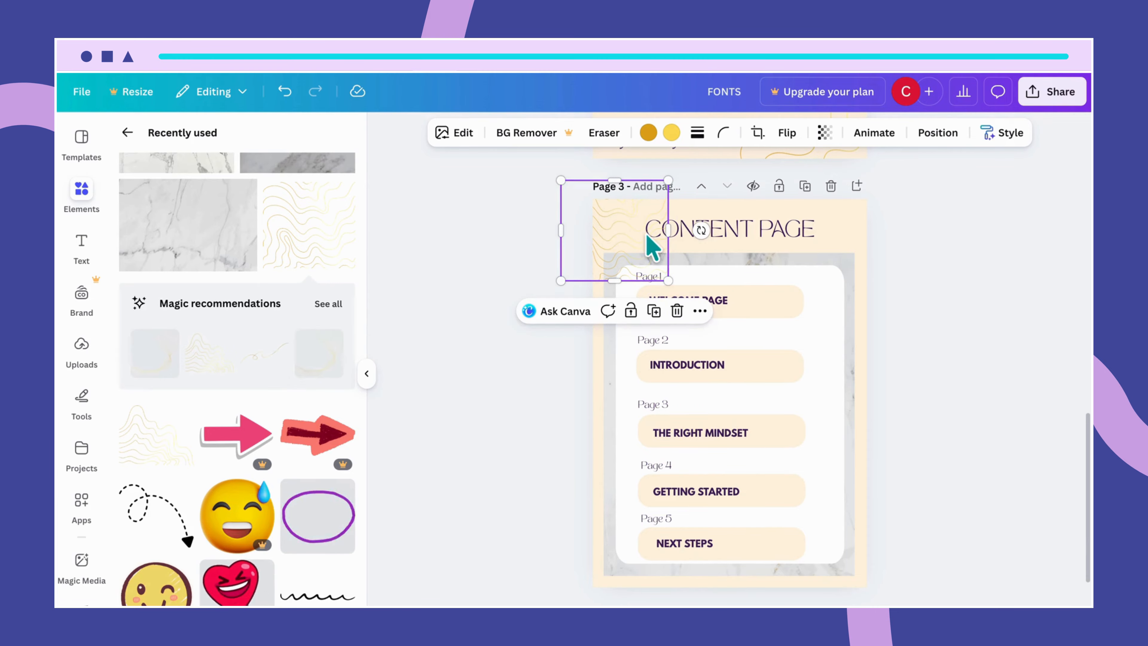
Step: Shrink the gold wavy-line pattern in the content page's corner slightly and flip it horizontally
left_click_drag(668, 281, 628, 263)
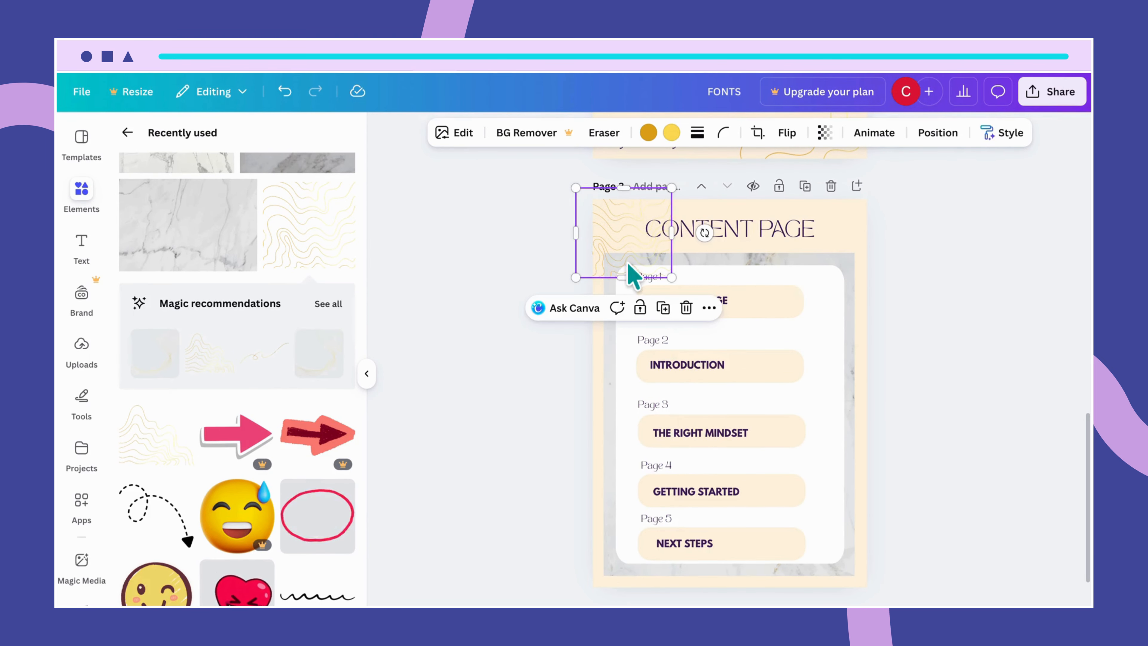
left_click(786, 133)
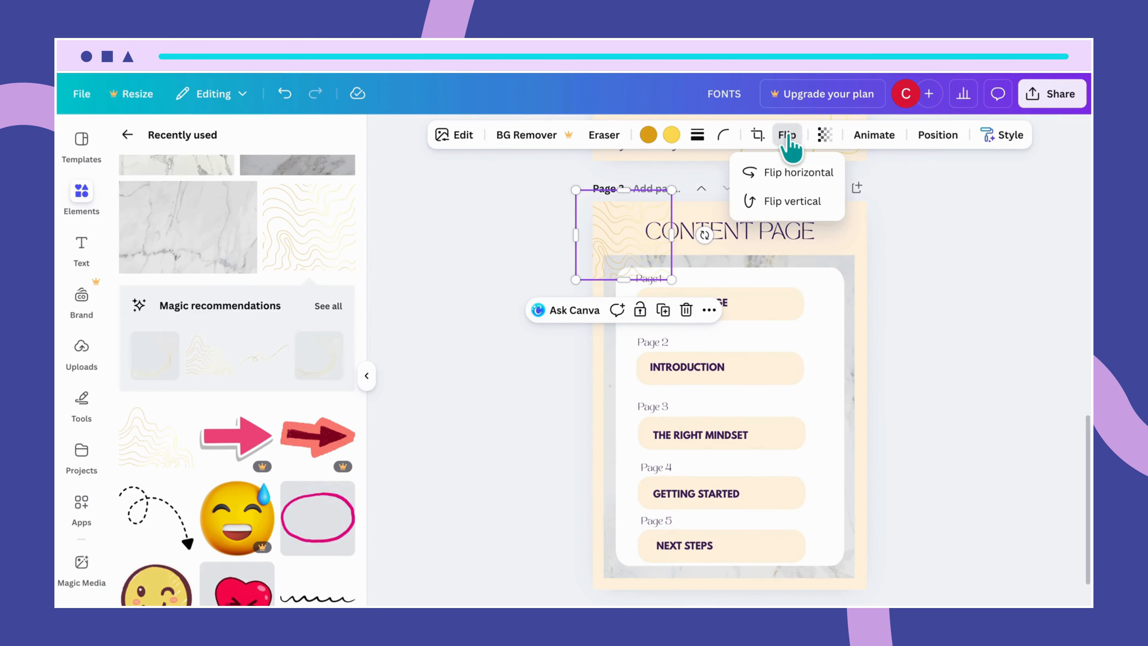
left_click(819, 180)
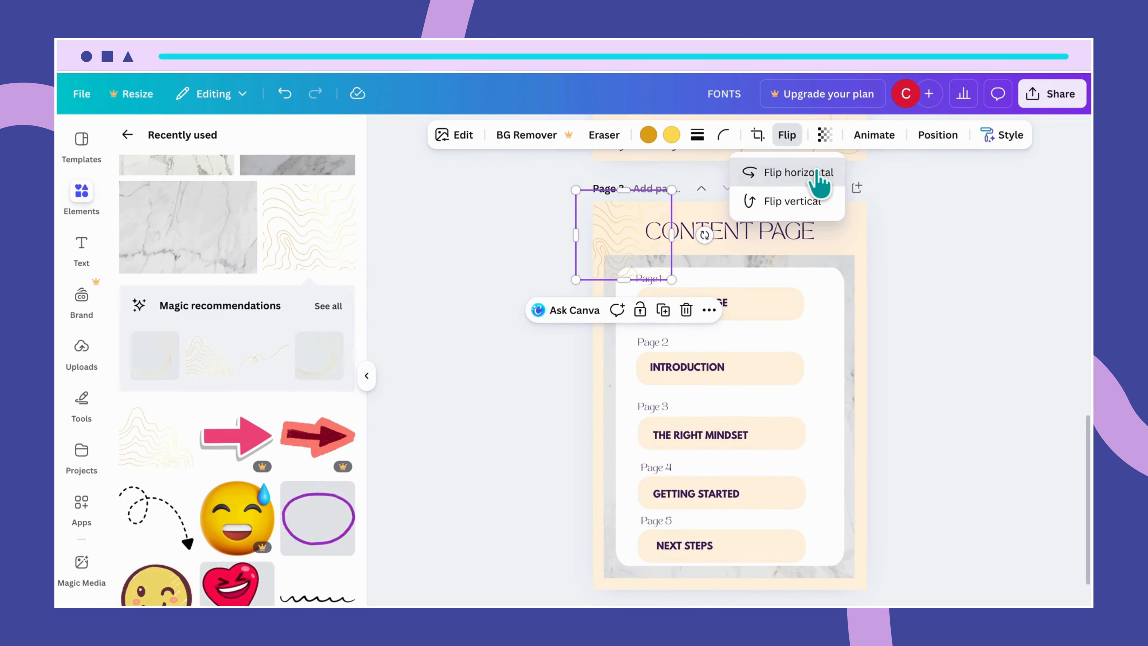
Step: Shift the gold wavy-line pattern partly past the content page's left edge, flush with its top, and send it to the back
mouse_move(610, 266)
left_mouse_down()
mouse_move(623, 256)
mouse_move(594, 268)
left_mouse_up()
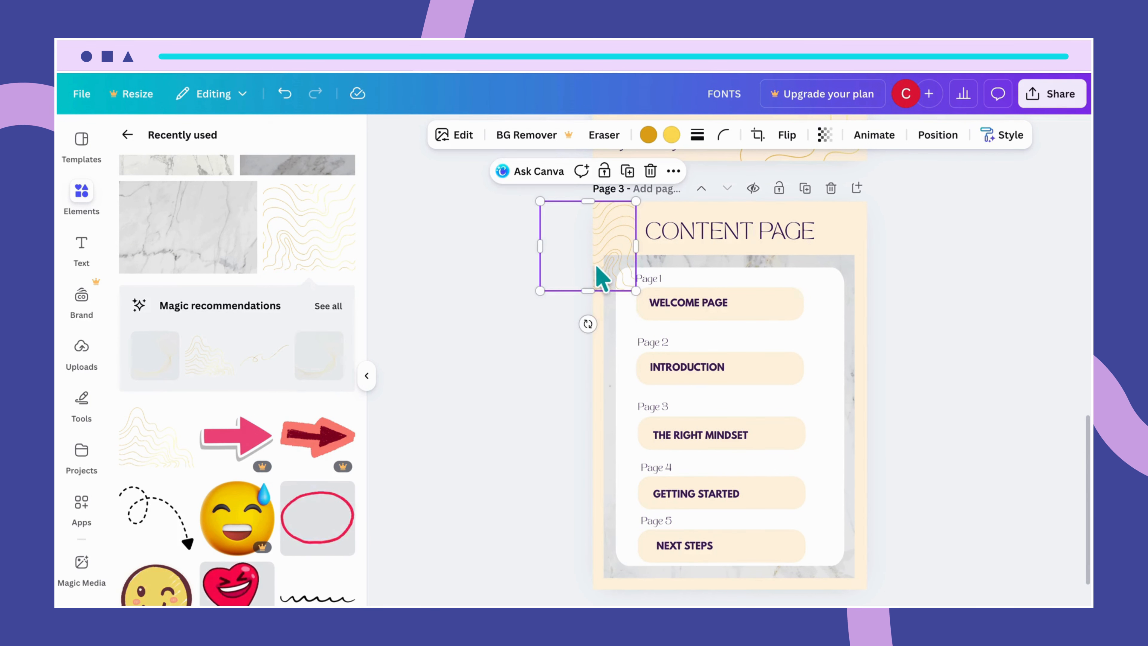
left_click(948, 141)
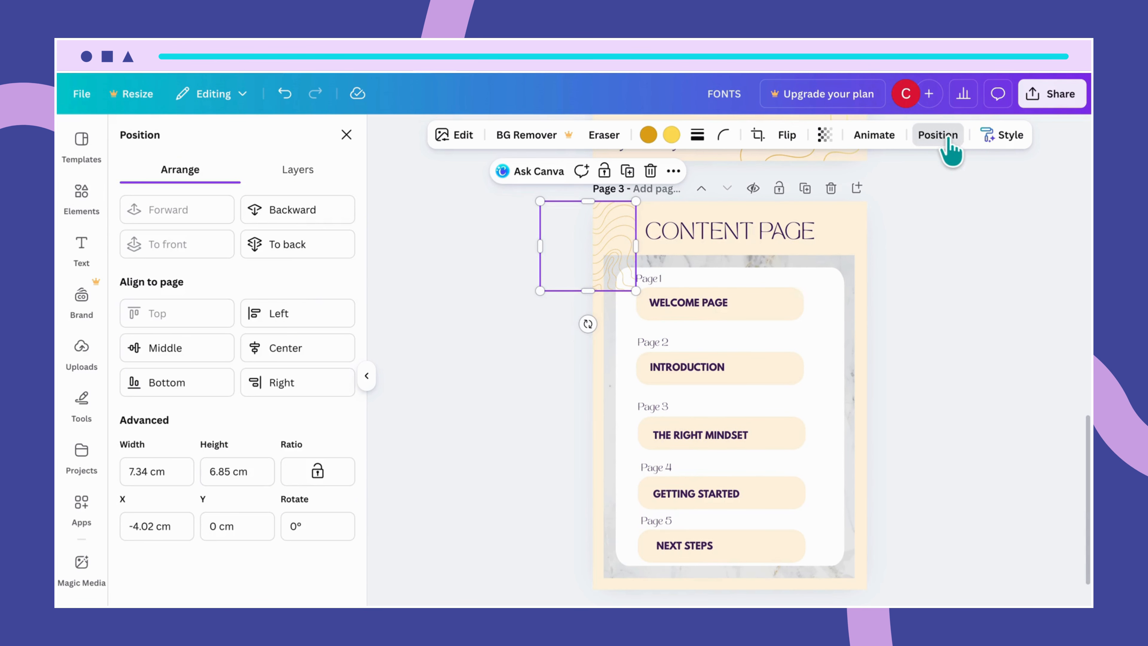
left_click(328, 226)
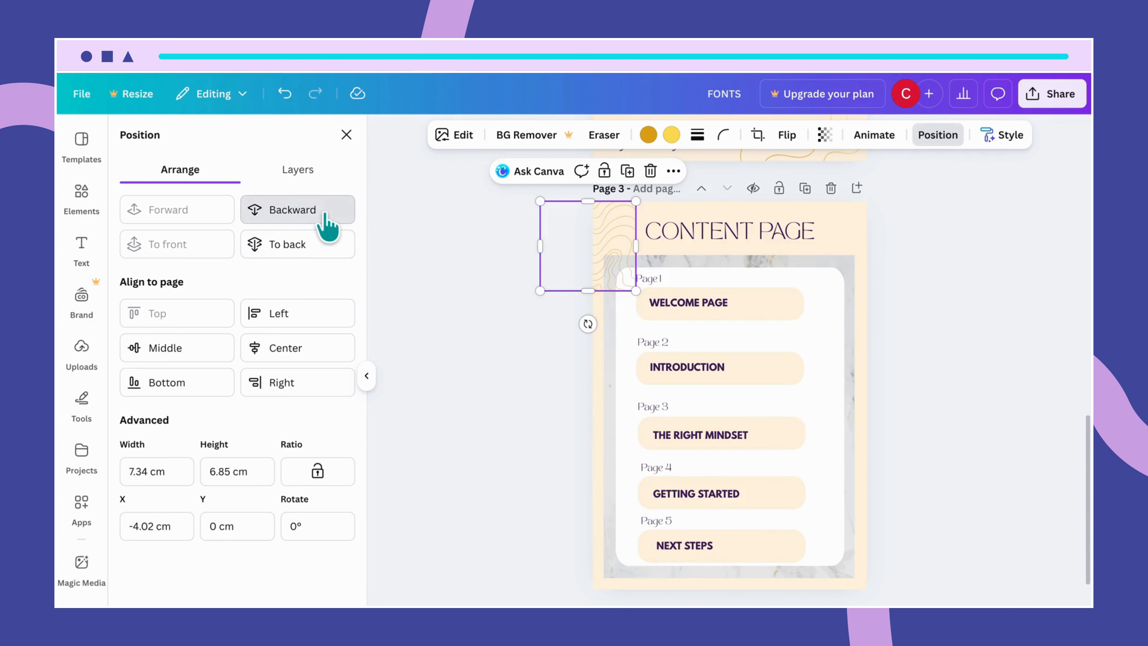
scroll(815, 336, "up", 1)
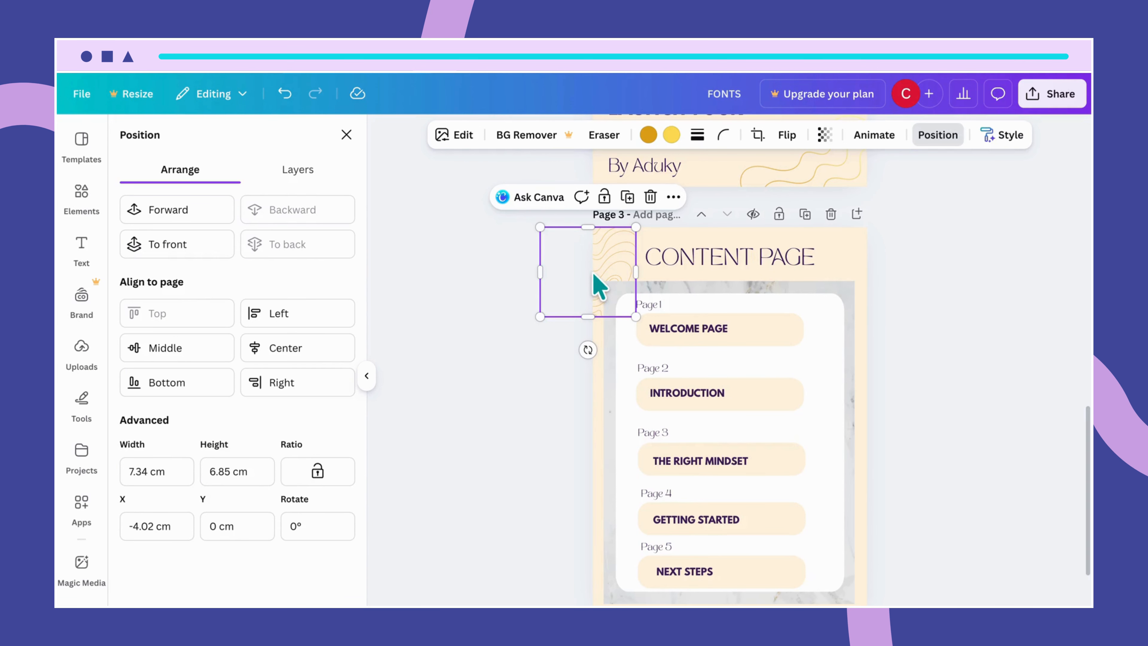
left_click(664, 294)
left_click(602, 274)
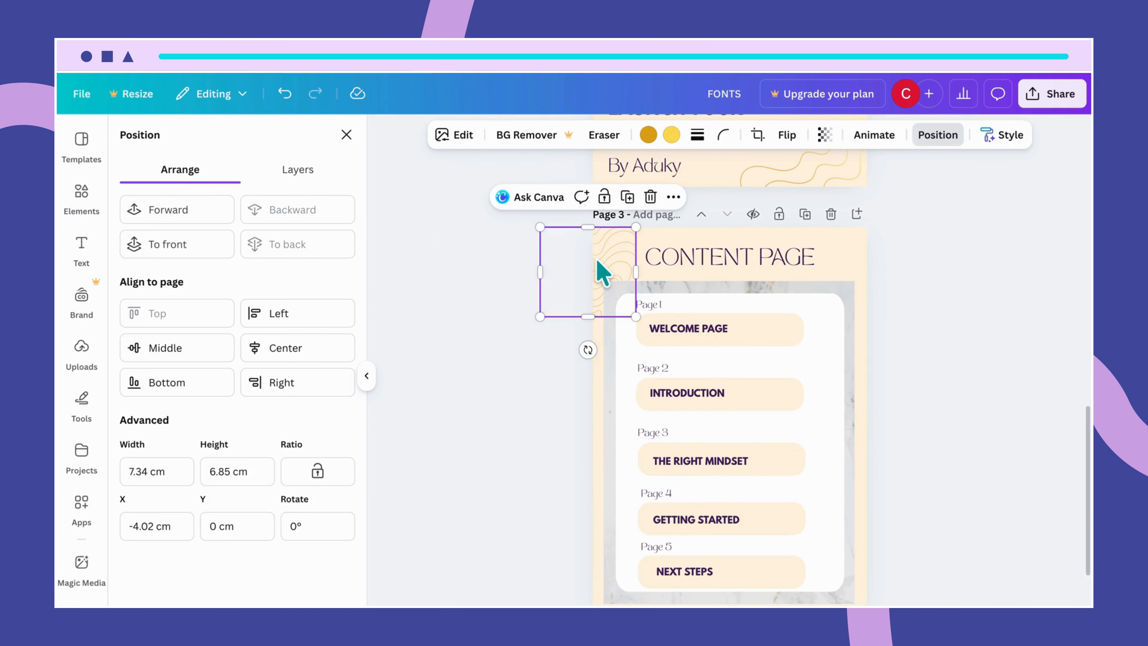
Step: Duplicate the corner pattern into the content page's upper-right corner, flip the copy horizontally, and shift it partly past the right edge
key("ctrl+d")
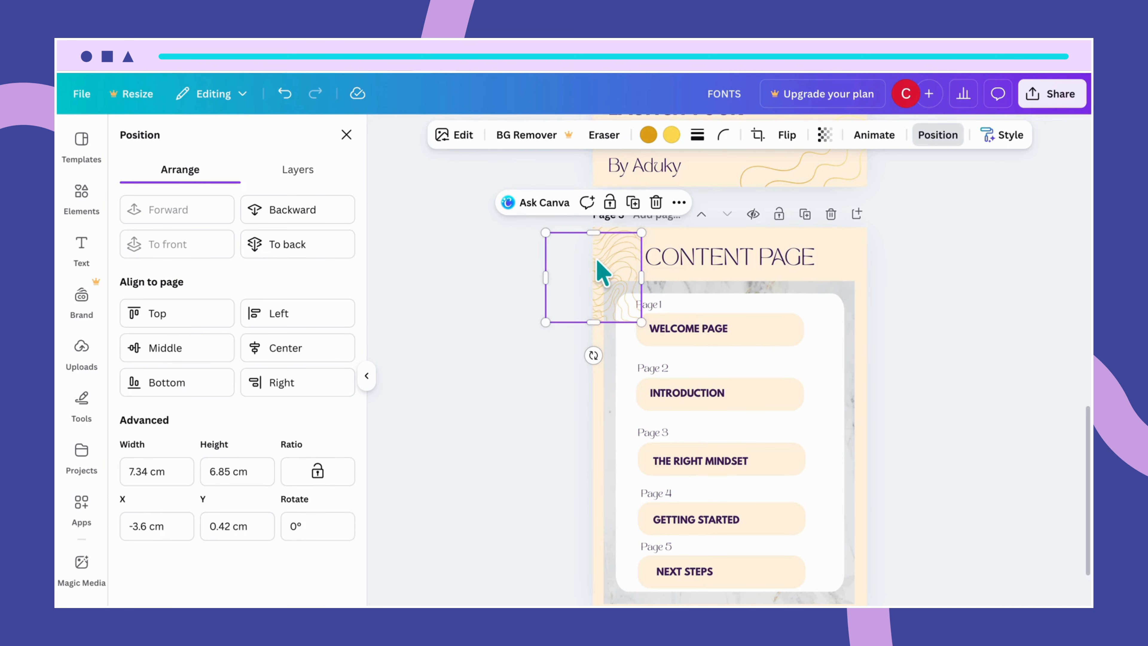
left_click_drag(596, 261, 828, 256)
scroll(828, 257, "up", 2)
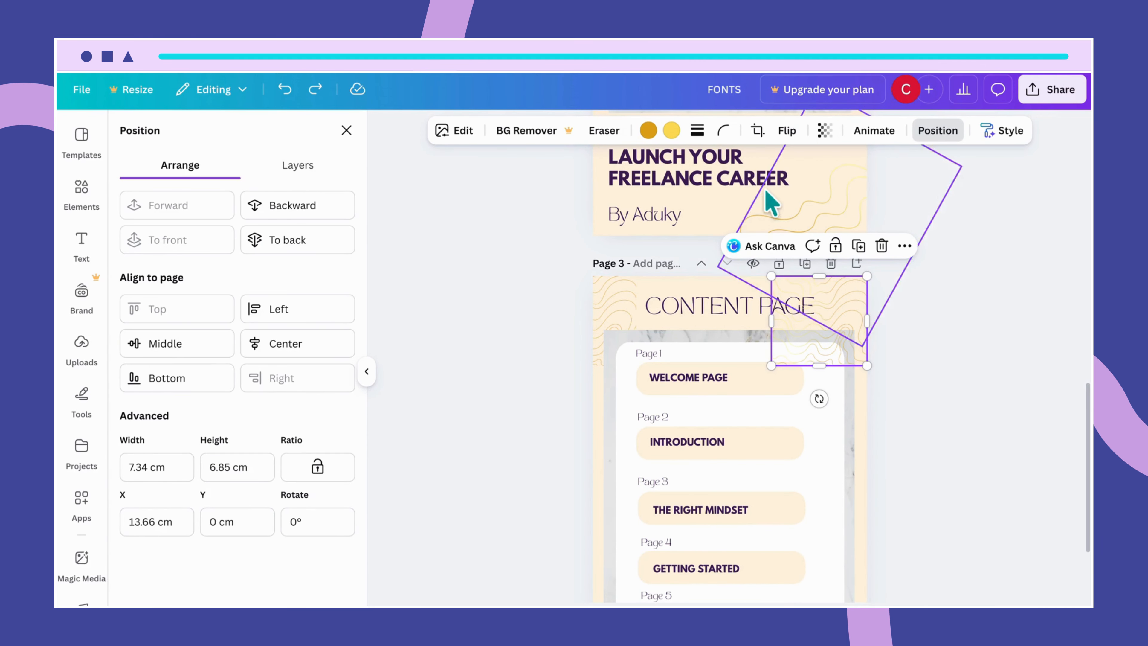
left_click(786, 132)
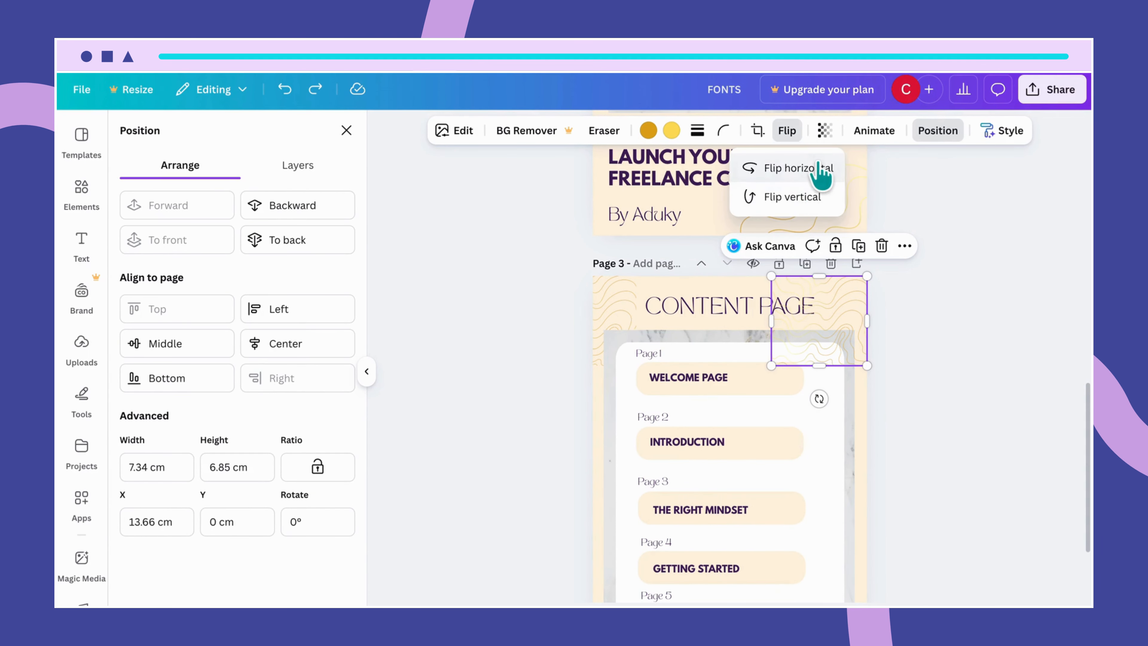
left_click_drag(825, 341, 877, 331)
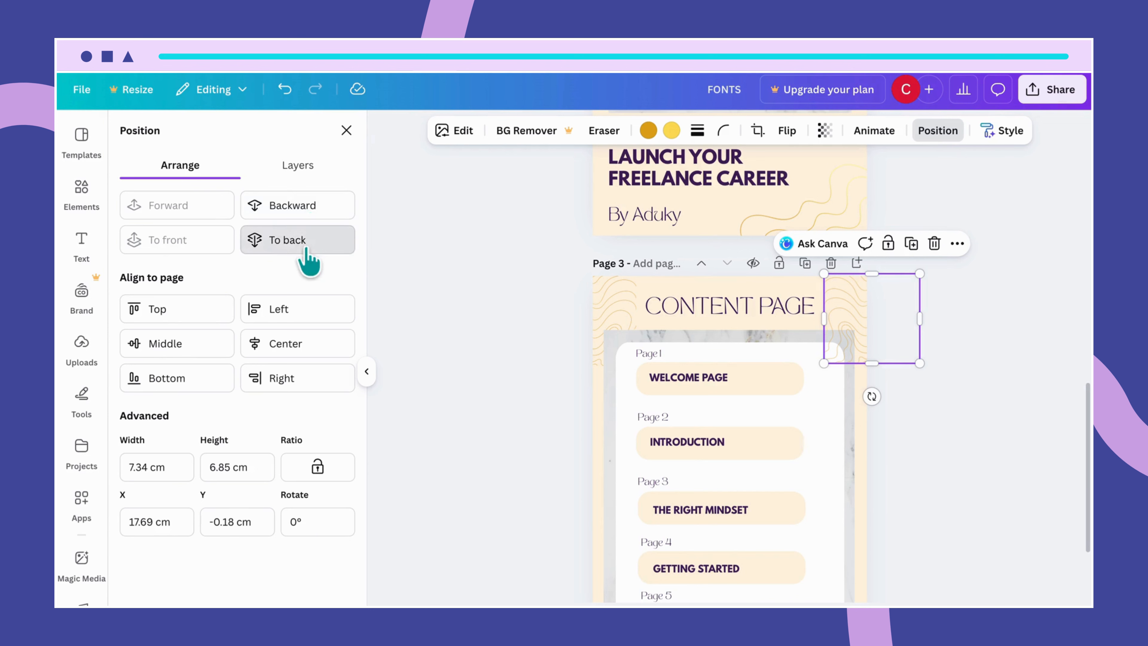
Step: Send the upper-right pattern to the back and align it with the content page's top edge
left_click(298, 241)
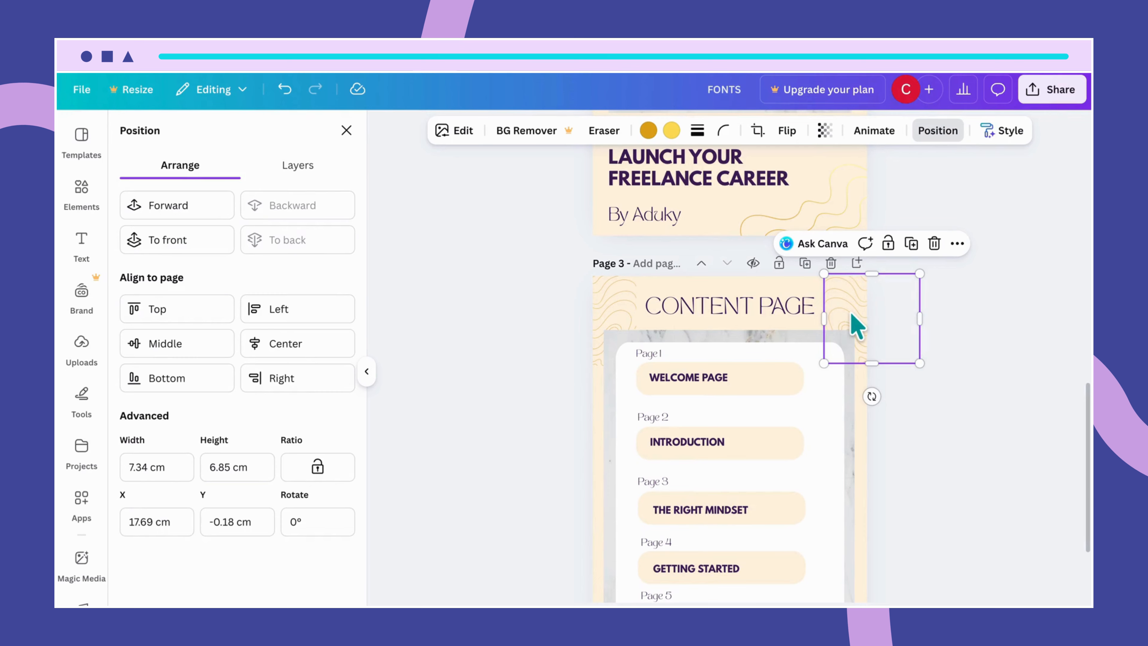
left_click_drag(849, 309, 842, 322)
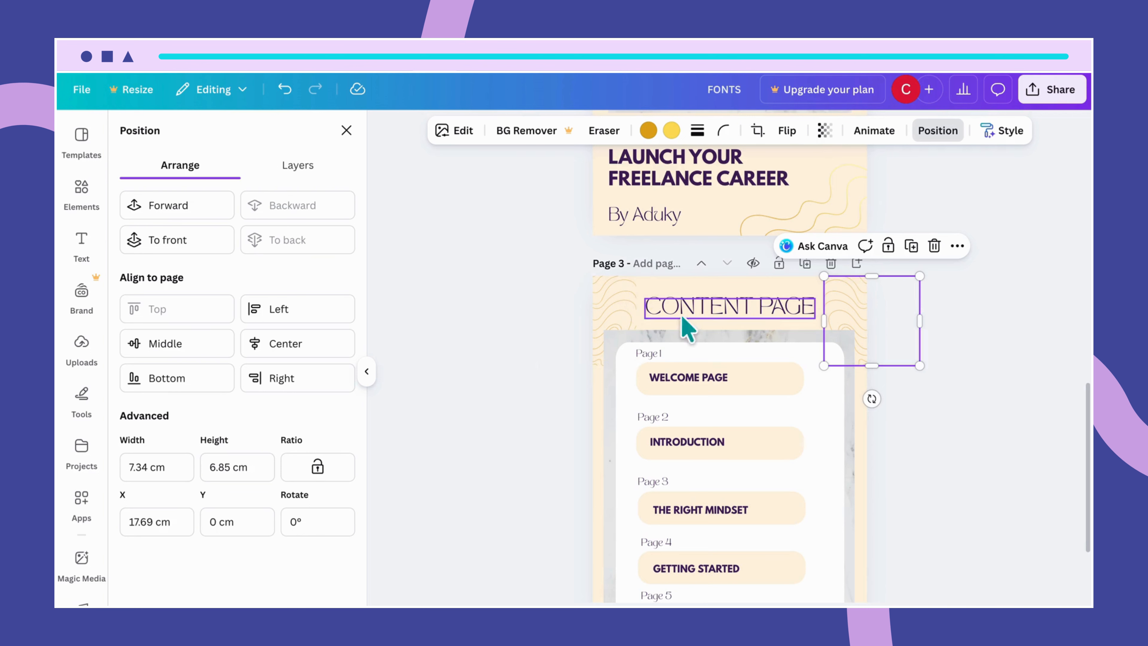
left_click(615, 326)
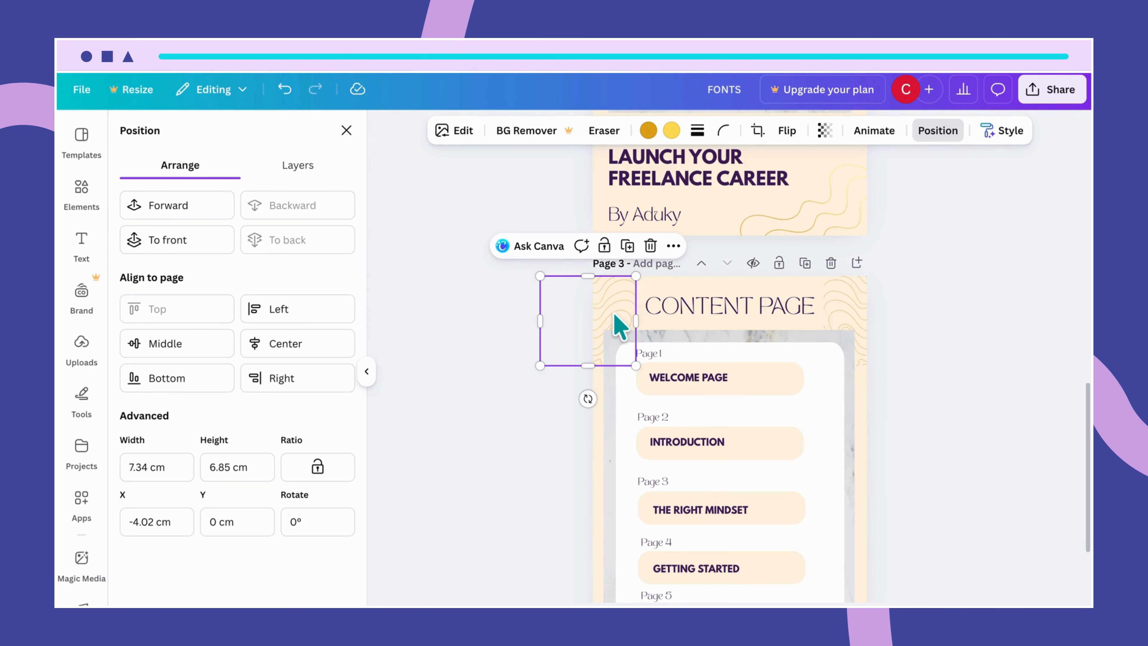
left_click(843, 294)
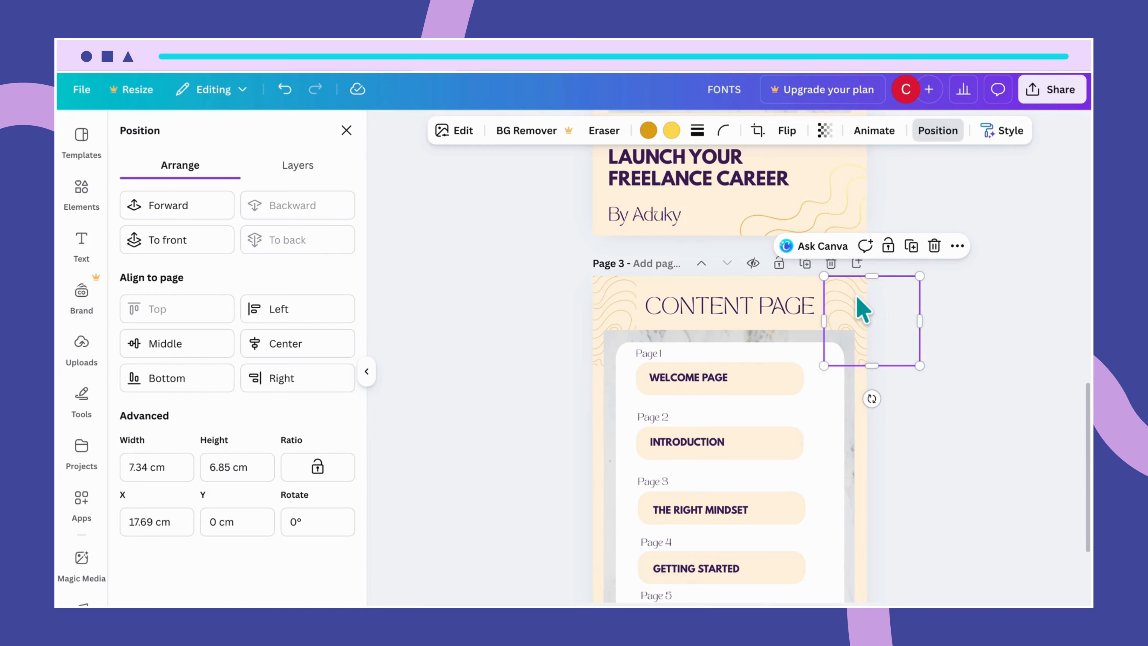
Step: Duplicate the upper-left pattern into the content page's lower-left corner, overhanging the edges, and send the copy to the back
scroll(892, 418, "down", 2)
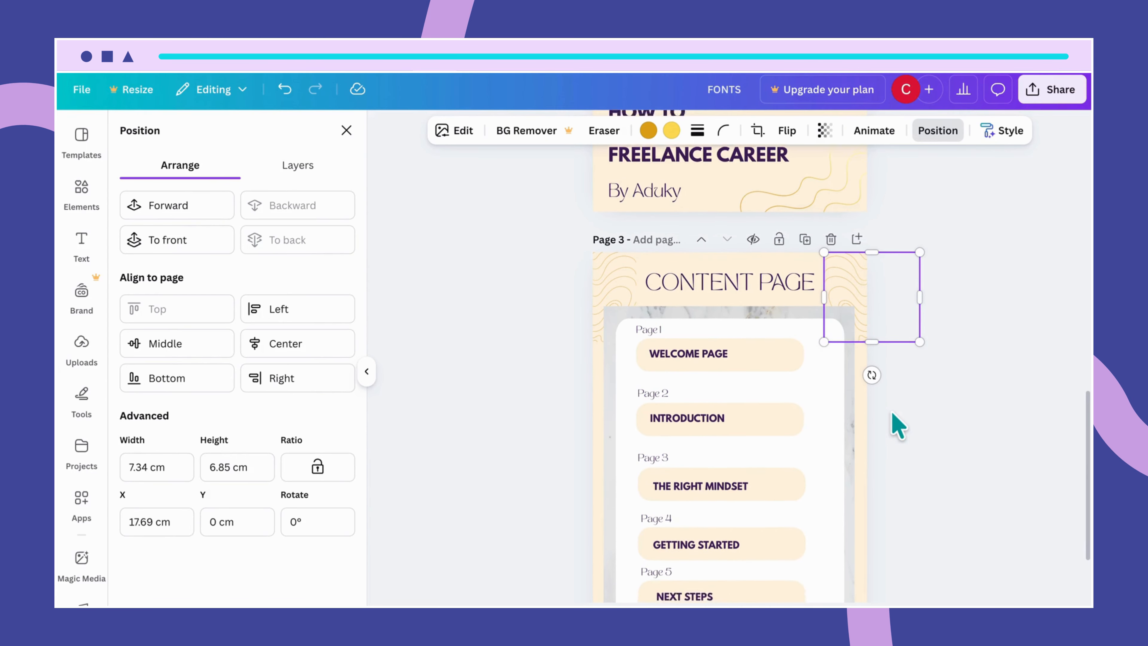
scroll(897, 421, "down", 3)
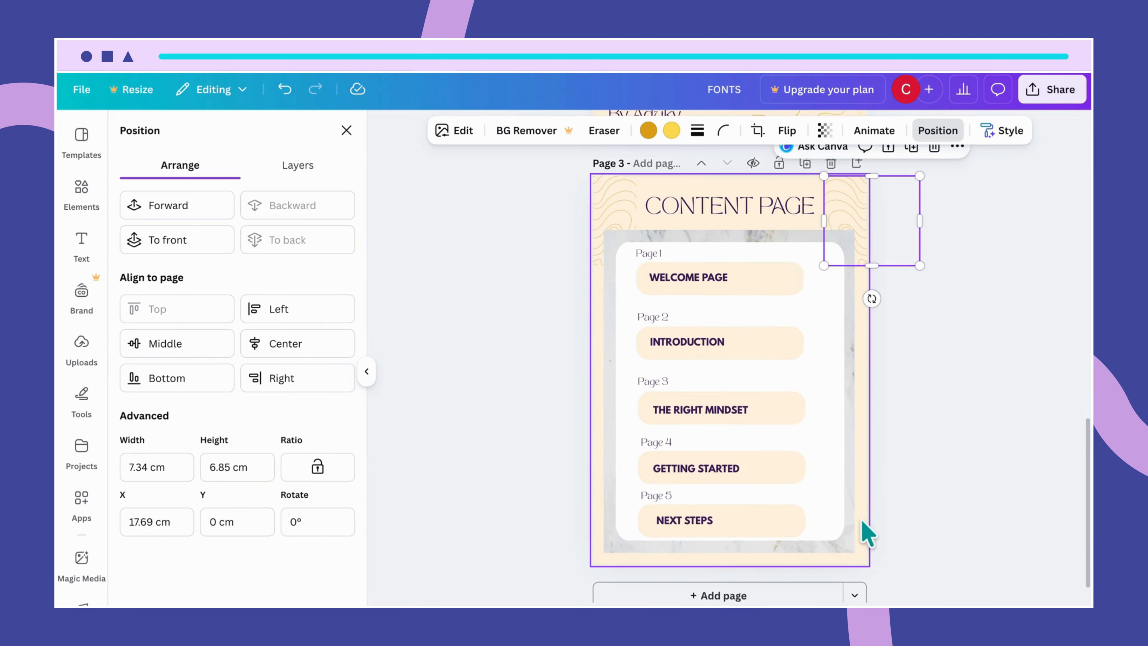
left_click(614, 208)
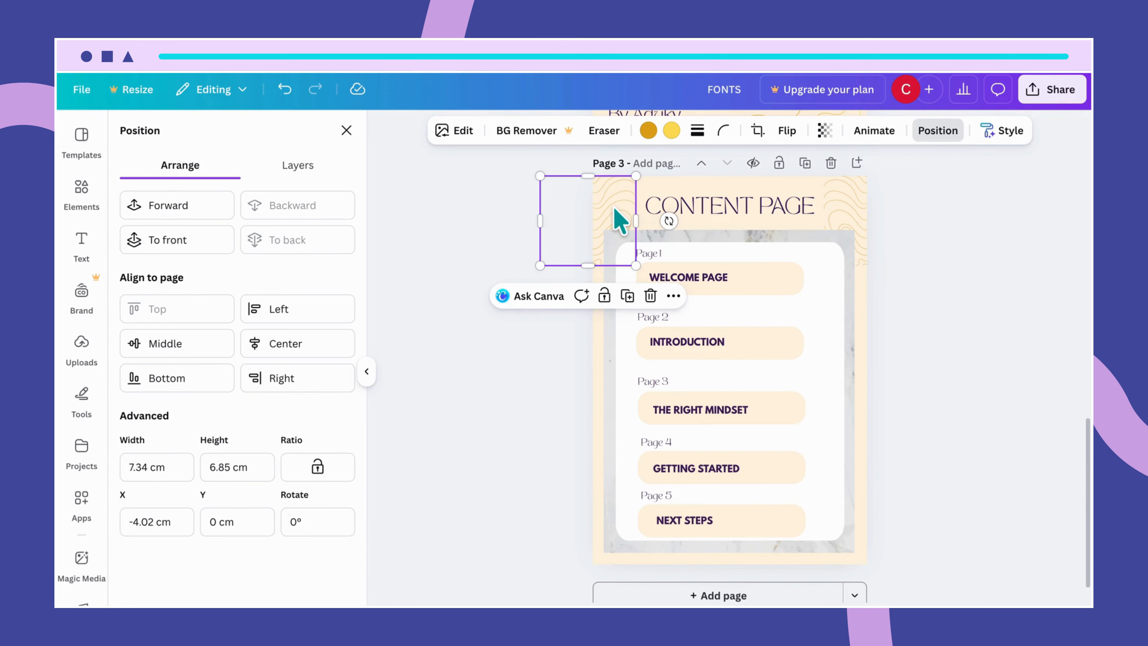
key("ctrl+d")
left_click_drag(616, 211, 607, 511)
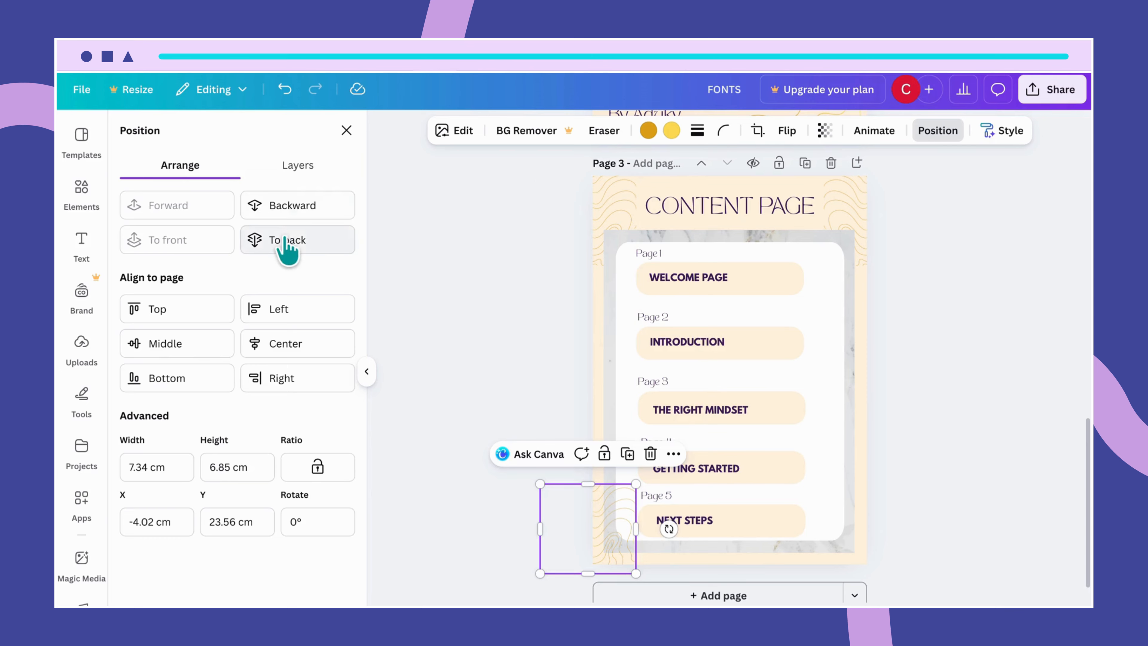
left_click(293, 241)
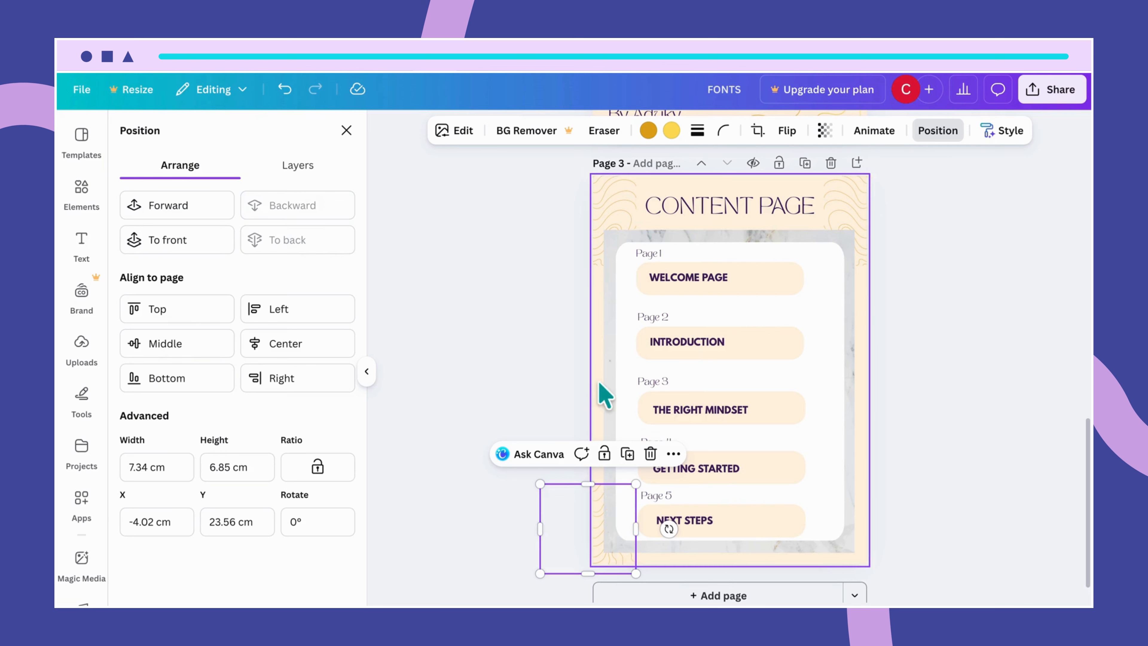
Step: Duplicate the upper-right pattern into the content page's lower-right corner, overhanging the edges, and send the copy to the back
left_click(856, 214)
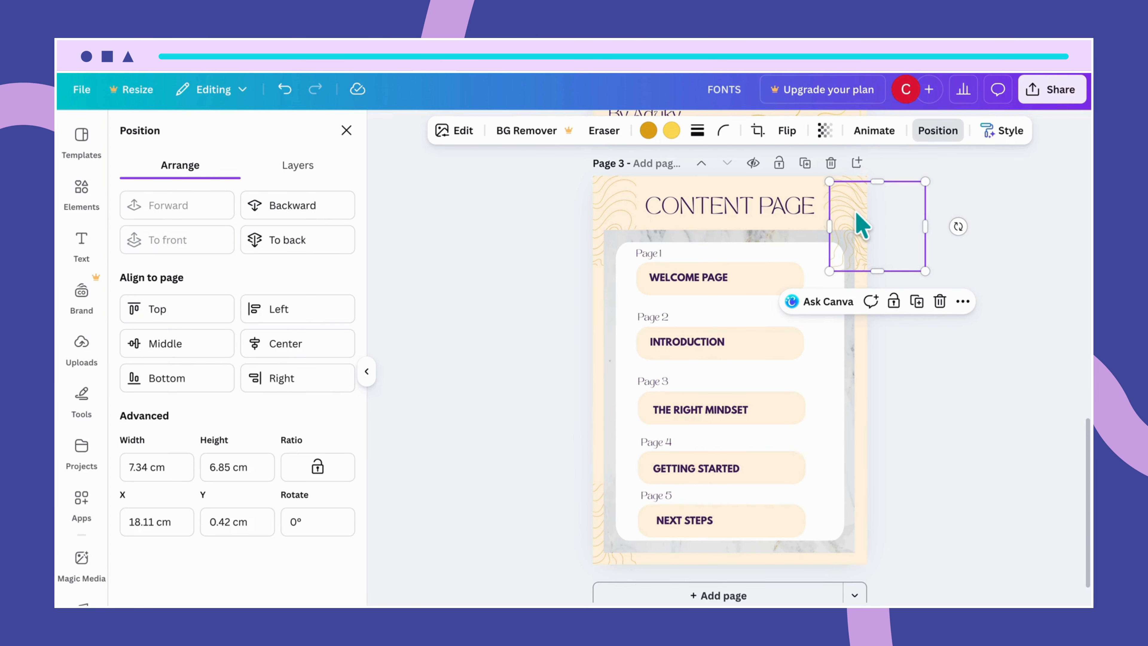
left_click_drag(861, 224, 856, 521)
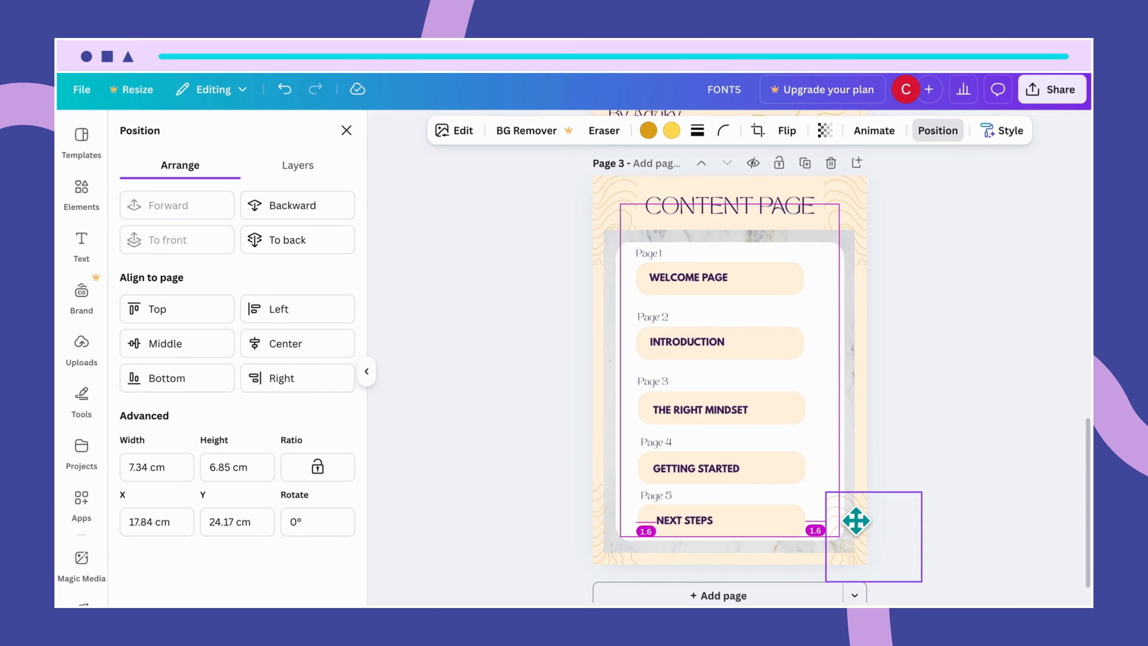
left_click_drag(855, 521, 854, 519)
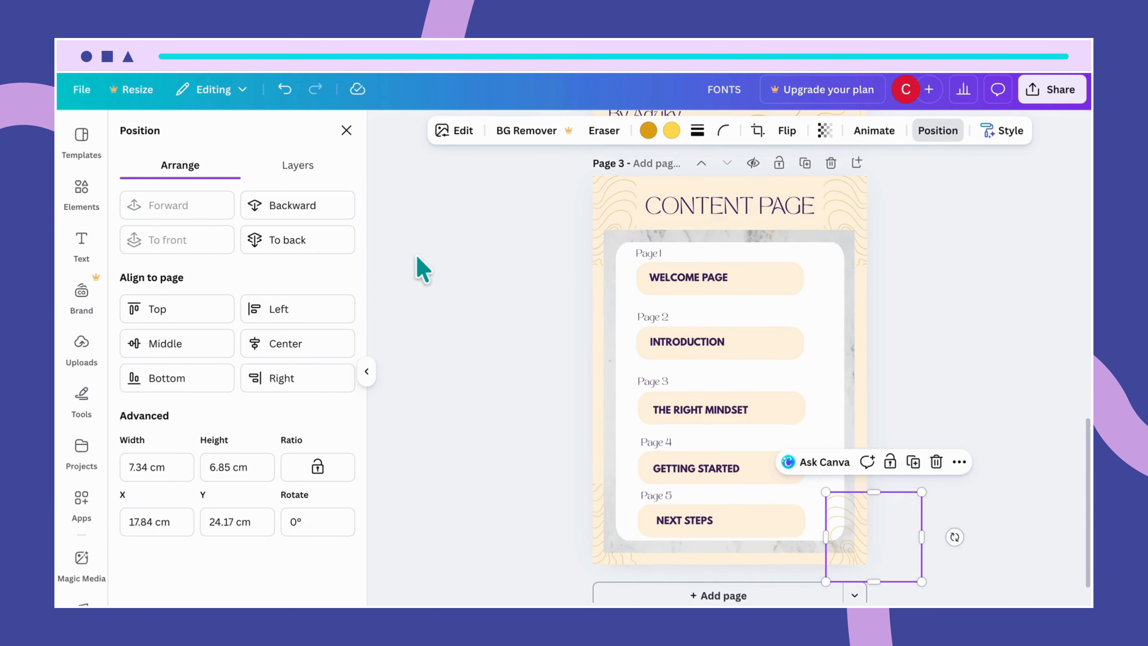
left_click(344, 241)
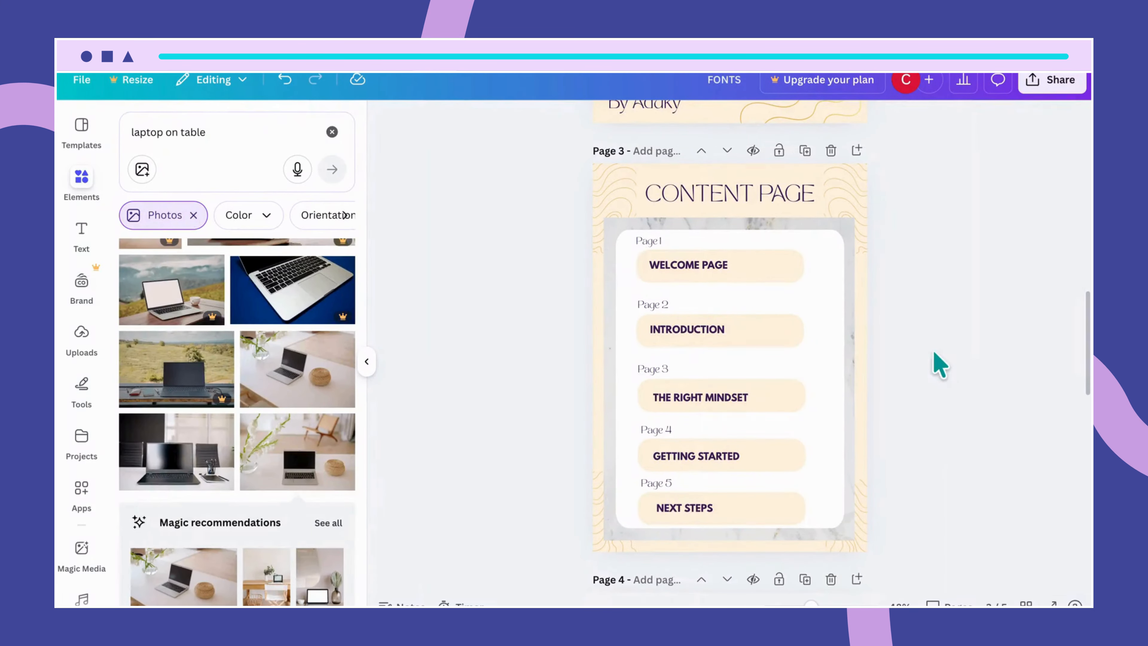
Step: Set the transparency of the cream bar behind the INTRODUCTION title to 46
left_click(788, 339)
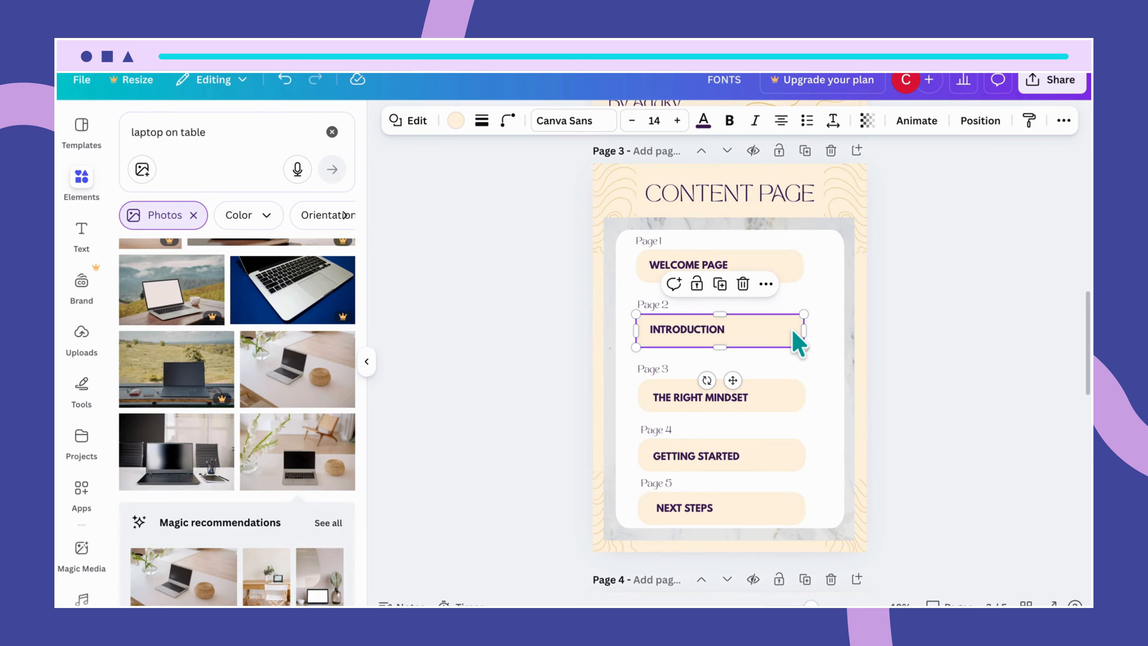
left_click(832, 387)
left_click(787, 324)
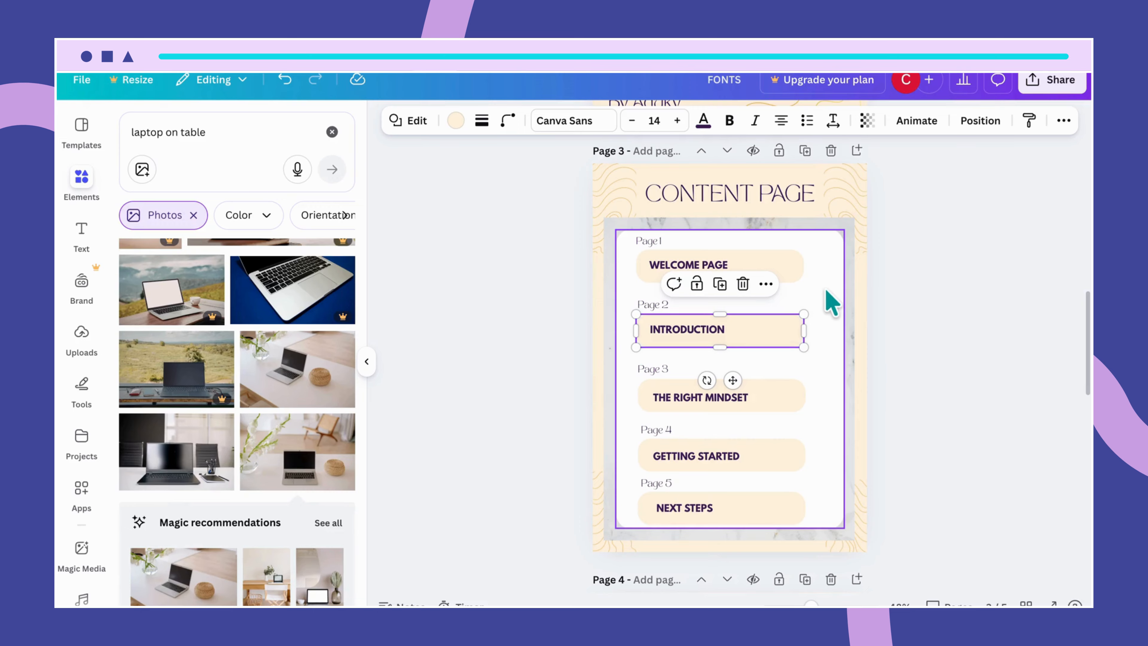
left_click(867, 120)
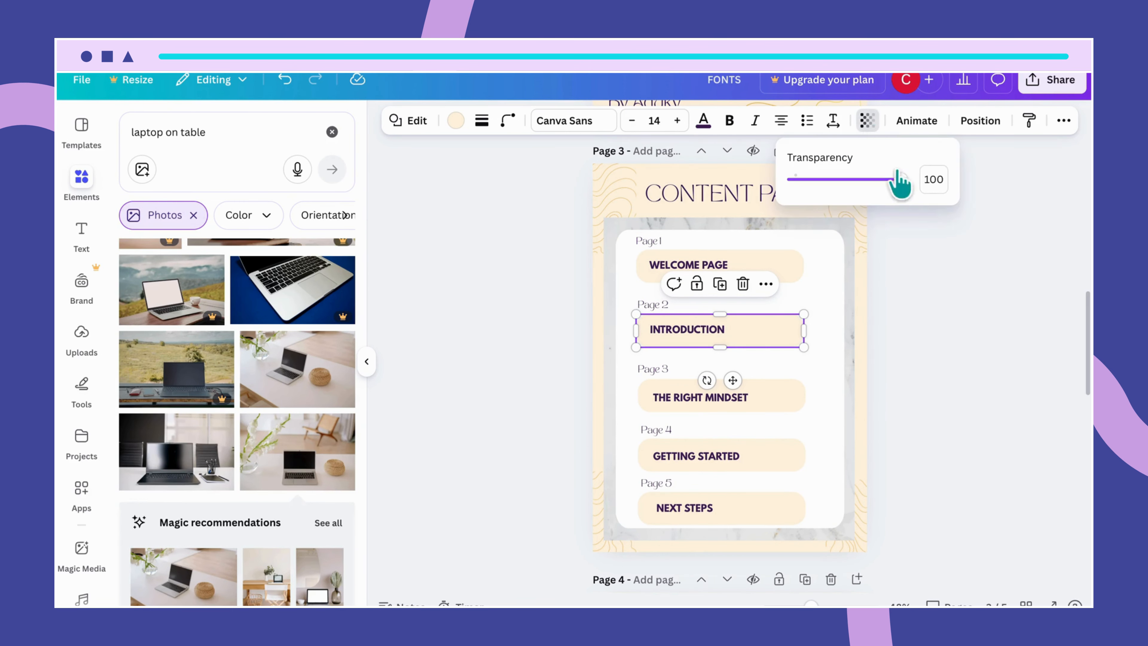
left_click(929, 178)
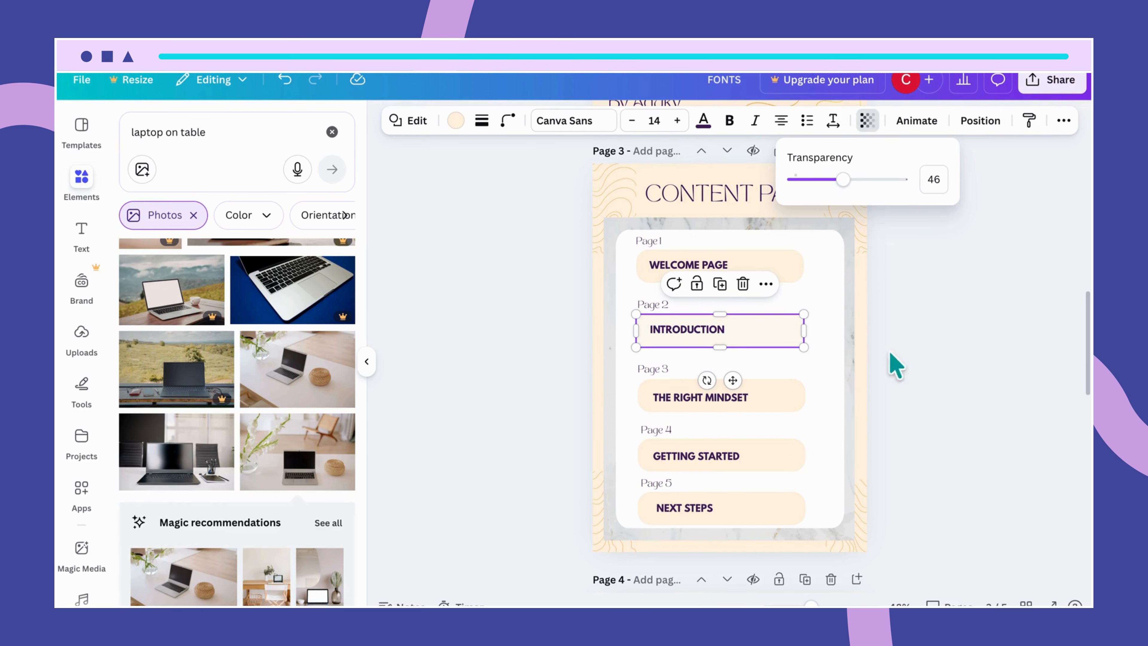
left_click(833, 390)
left_click(795, 333)
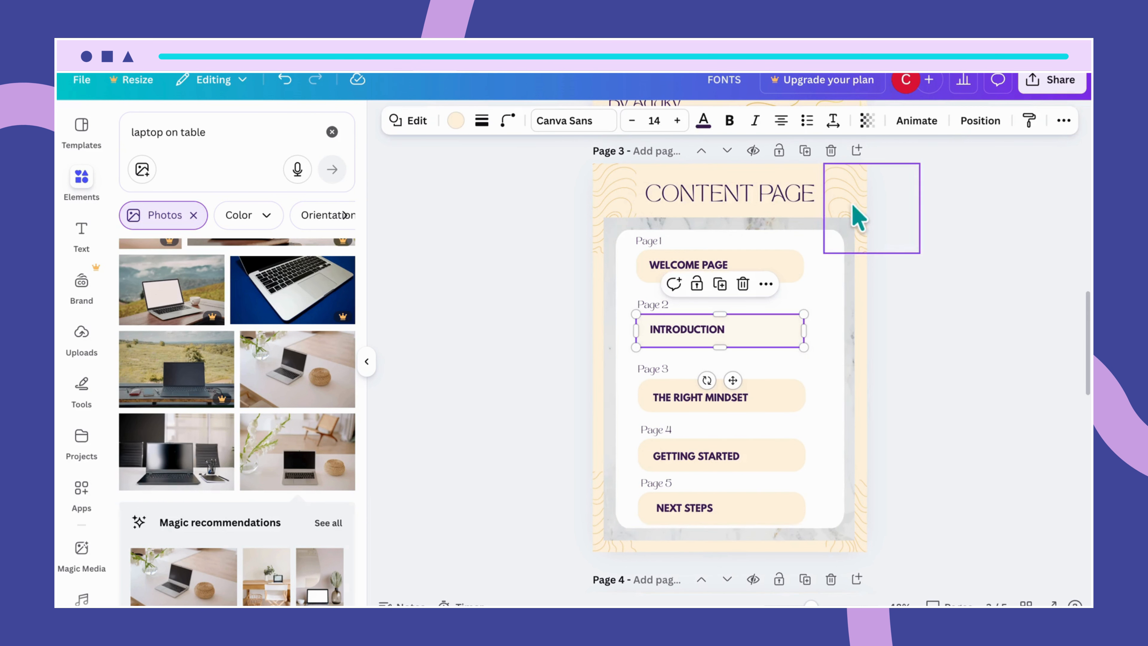
left_click(867, 120)
left_click_drag(835, 179, 843, 179)
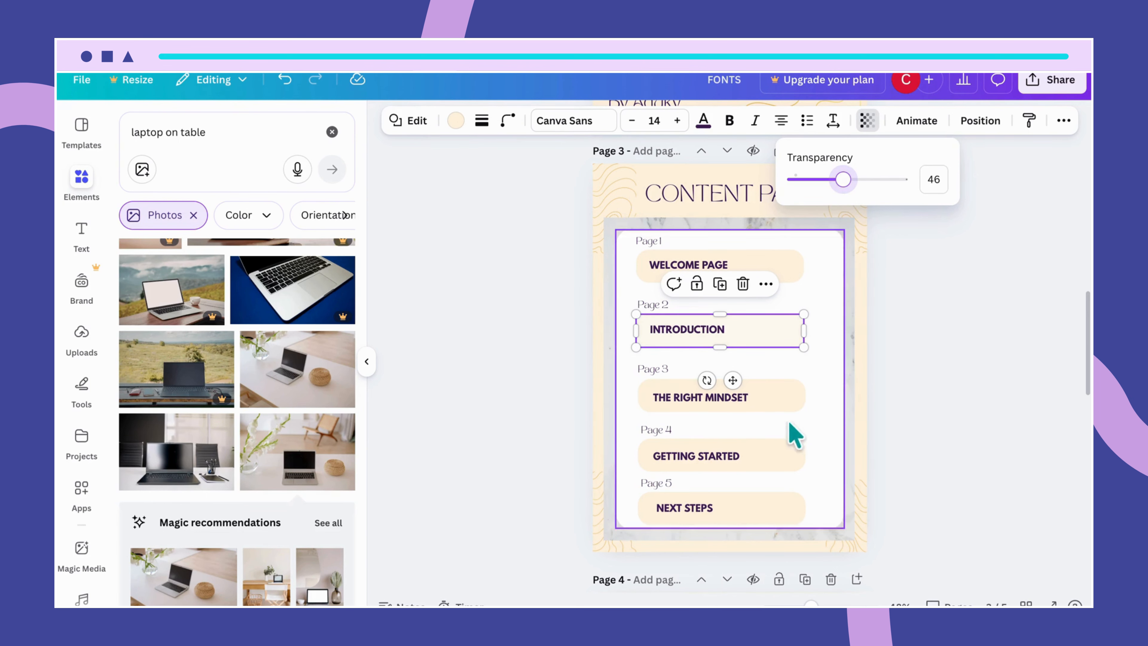
Step: Set the transparency of the cream bar behind the GETTING STARTED title to 46 and deselect it
left_click(789, 458)
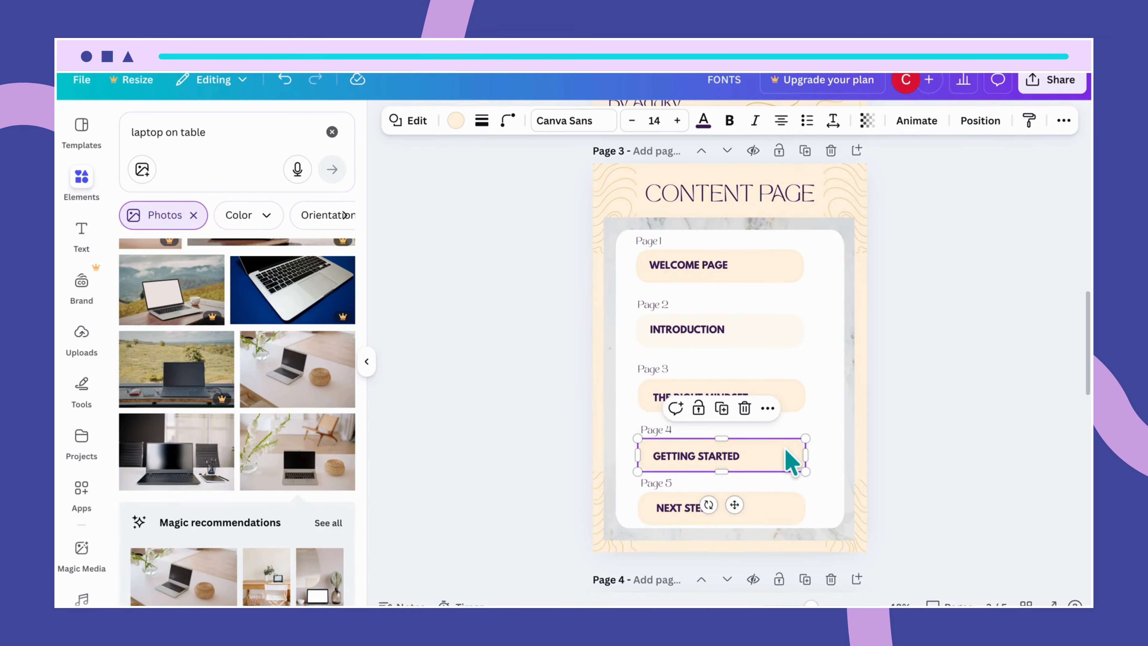
left_click(867, 120)
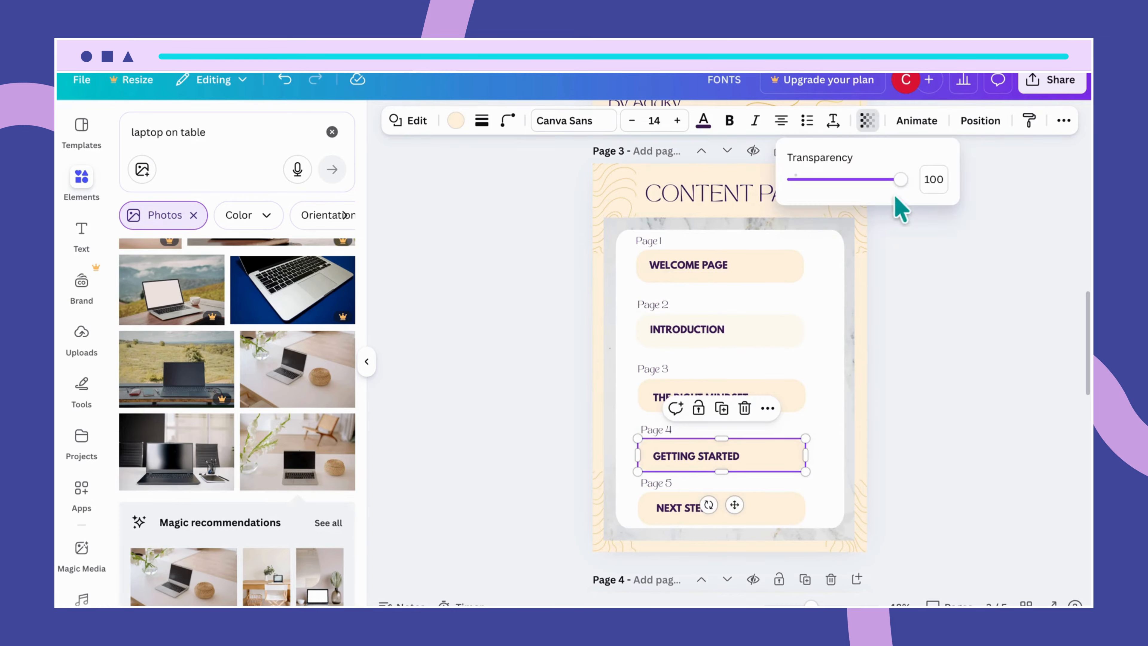
left_click_drag(924, 179, 931, 179)
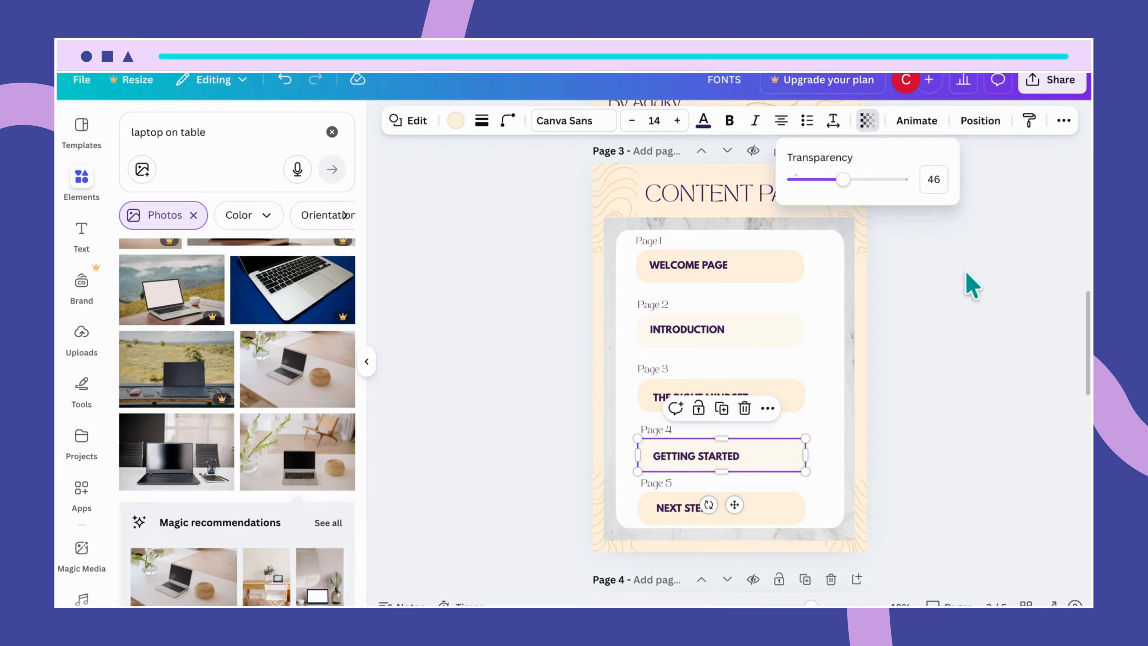
left_click(957, 359)
left_click(903, 400)
scroll(838, 437, "down", 2)
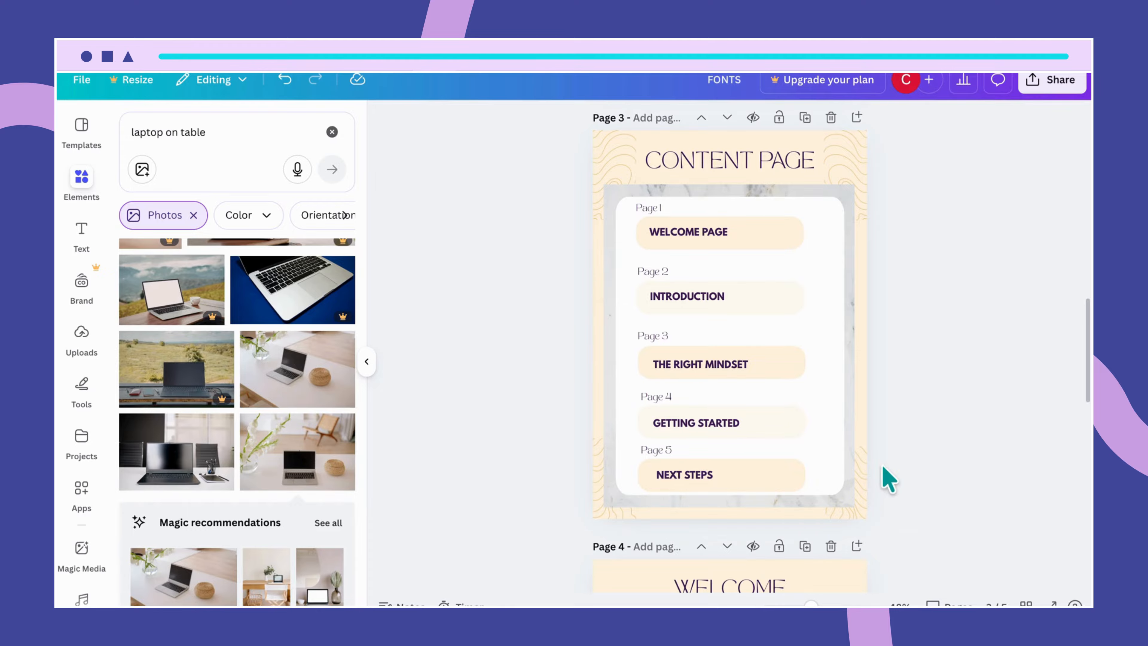
scroll(849, 445, "down", 4)
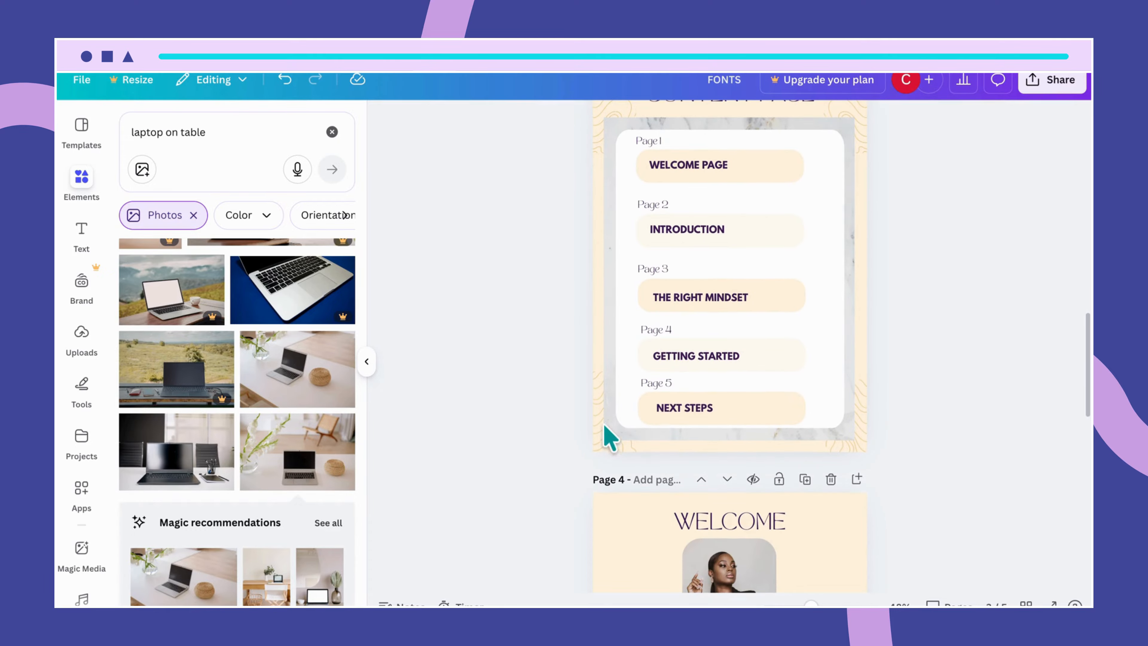